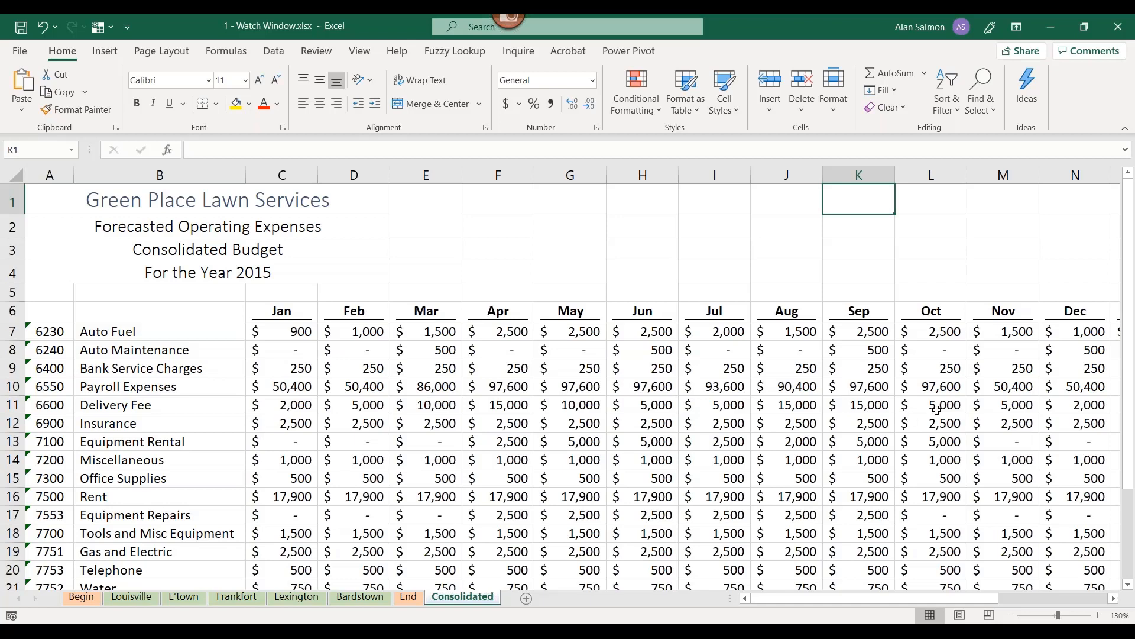
# Examine the formulas behind the December expense total and the November Delivery Fee on the Consolidated sheet.
pyautogui.moveTo(1130, 459); pyautogui.dragTo(1130, 543)
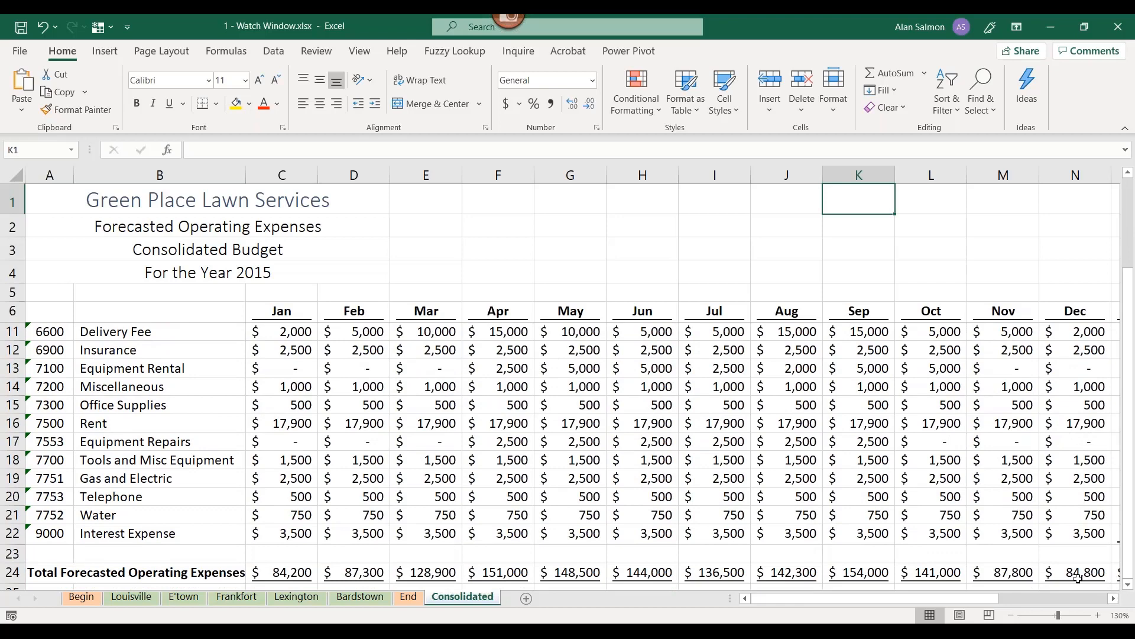
pyautogui.click(1078, 577)
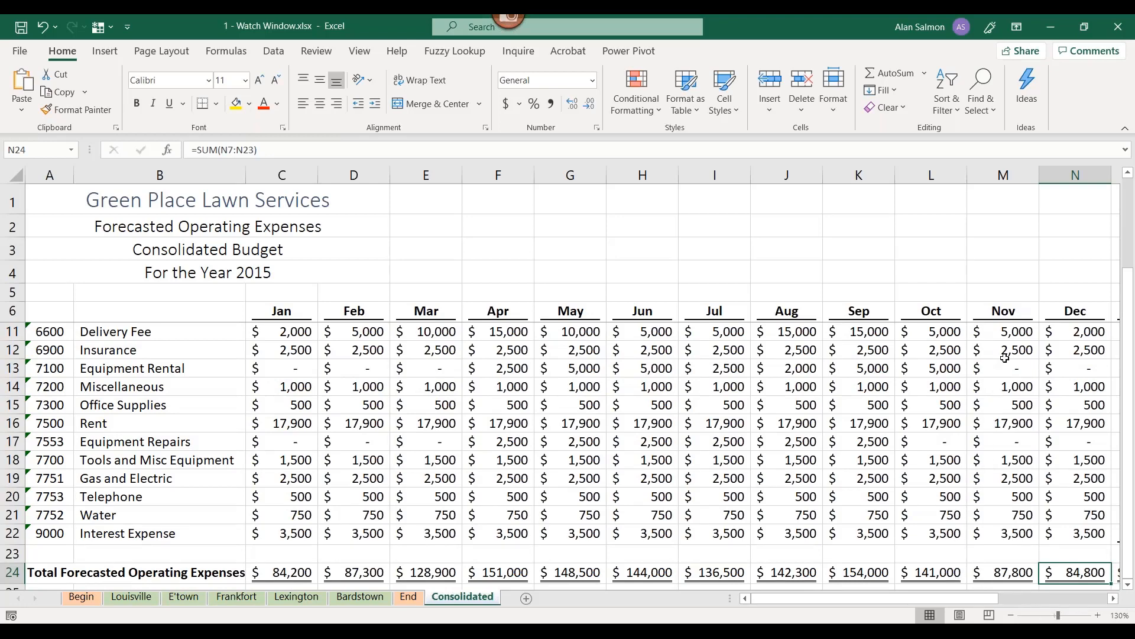
pyautogui.click(1007, 334)
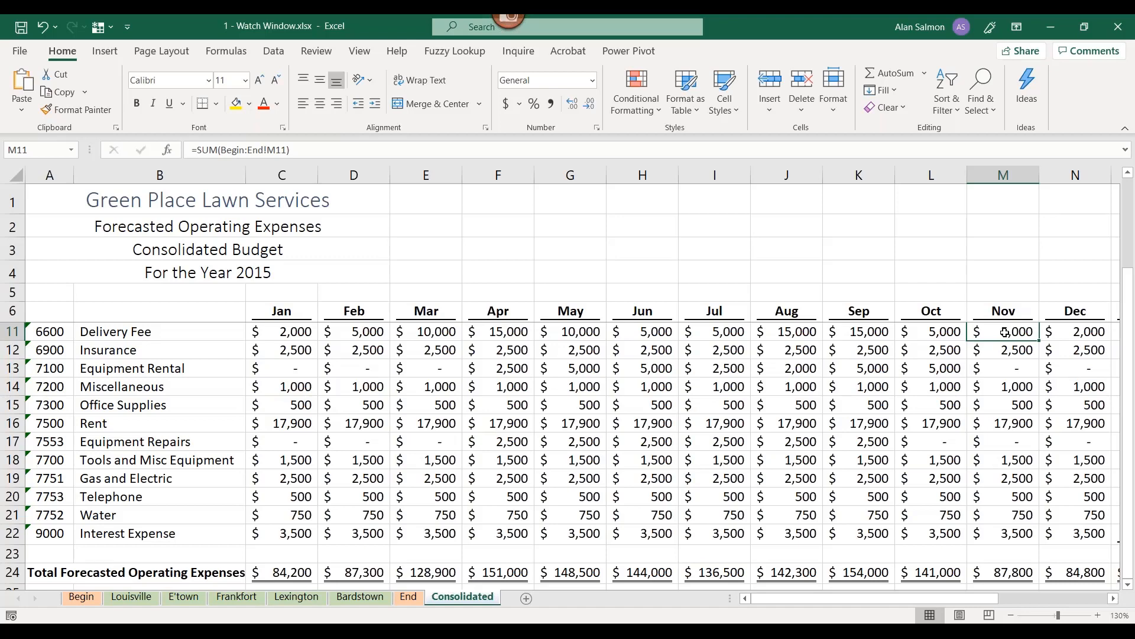
pyautogui.click(1001, 294)
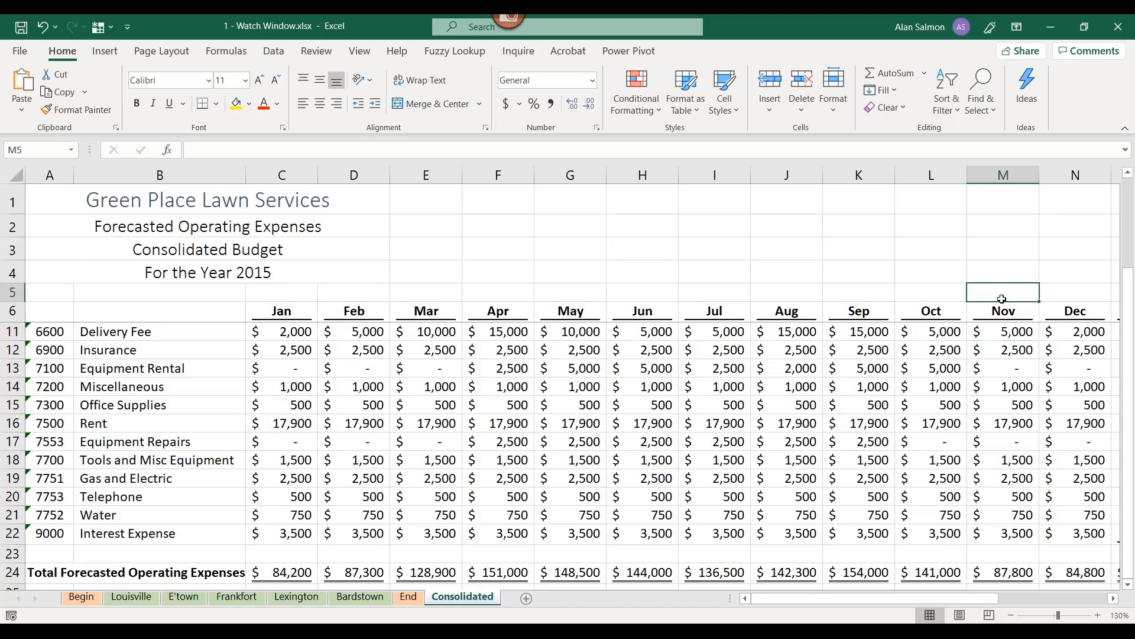
pyautogui.click(1012, 335)
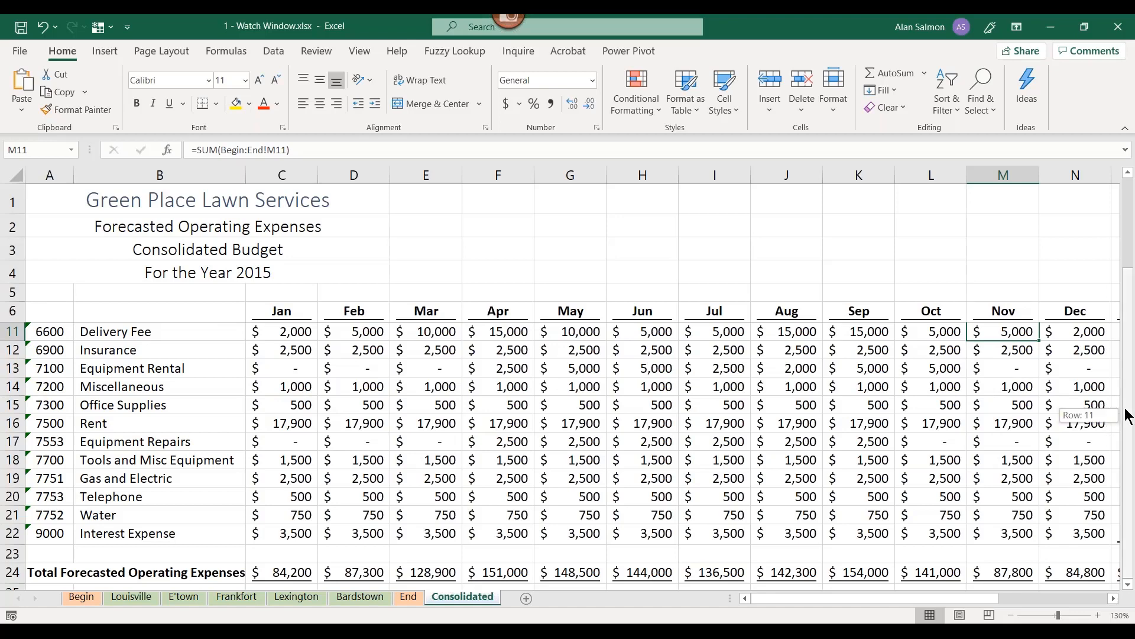
pyautogui.moveTo(1128, 422); pyautogui.dragTo(1130, 294)
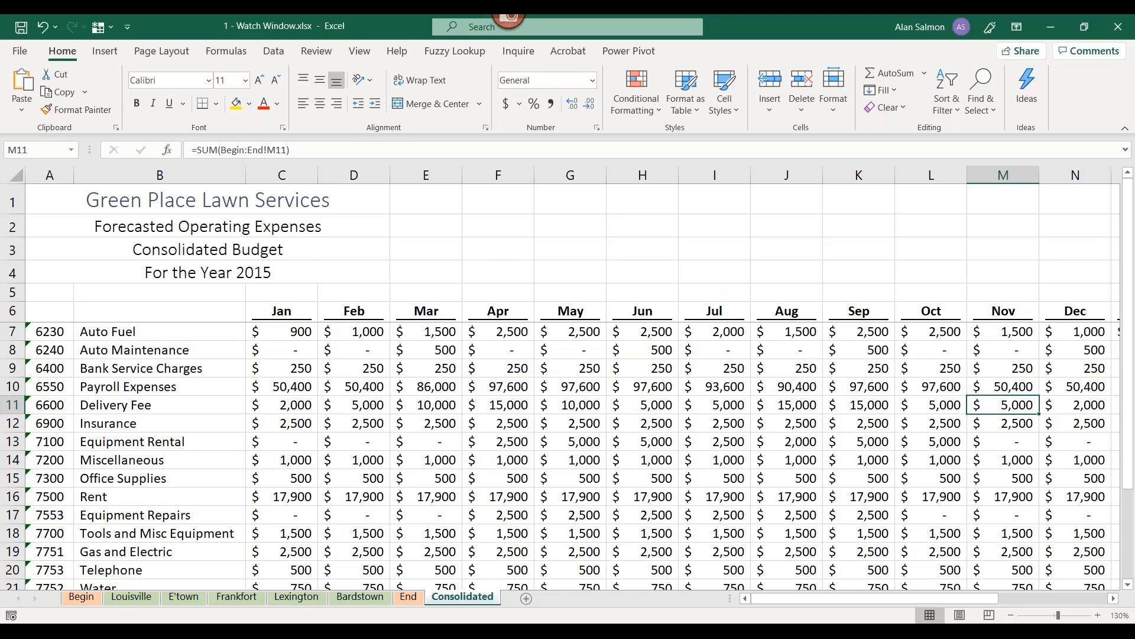
# Open the Watch Window and add a watch on the annual Total Forecasted Operating Expenses, cell O24 of the Consolidated sheet.
pyautogui.click(243, 52)
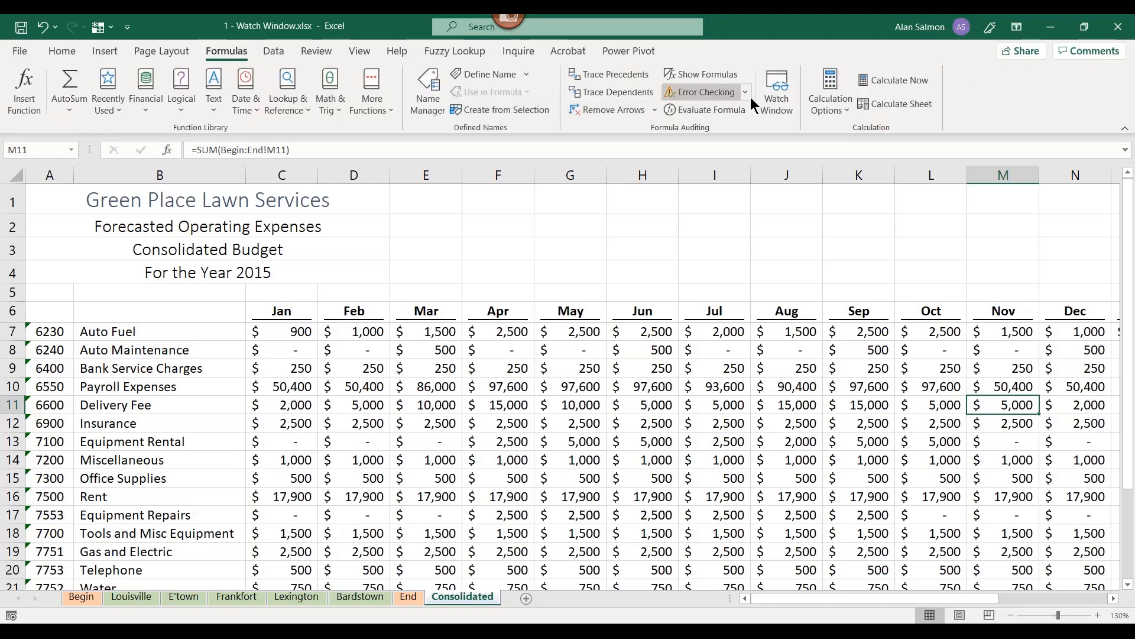
pyautogui.click(774, 102)
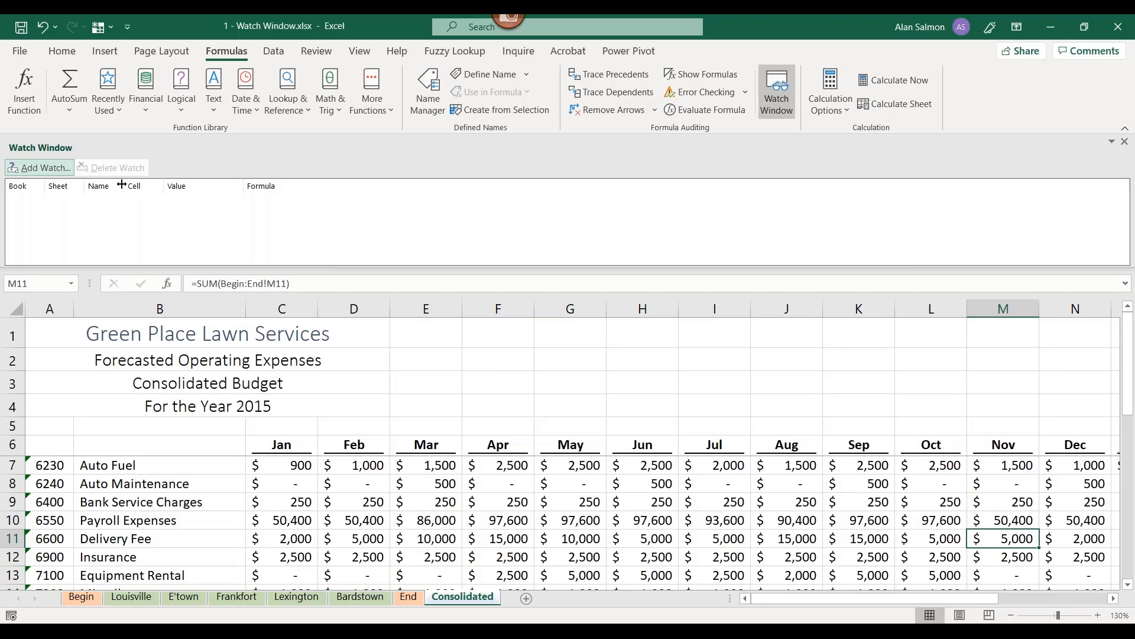
pyautogui.click(39, 169)
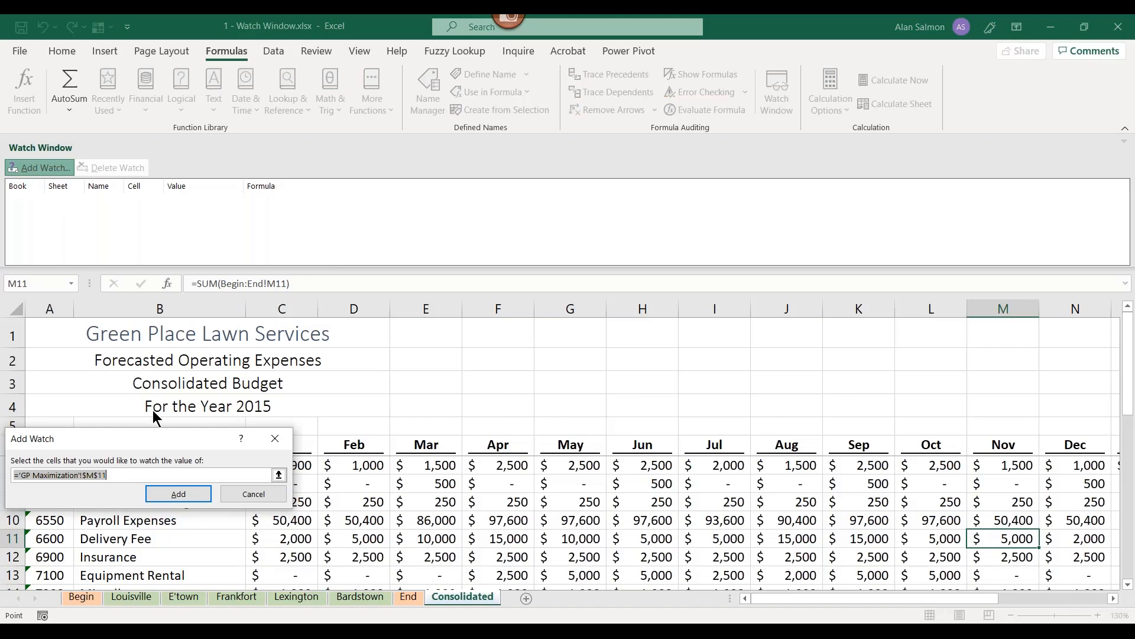
pyautogui.moveTo(165, 438); pyautogui.dragTo(516, 126)
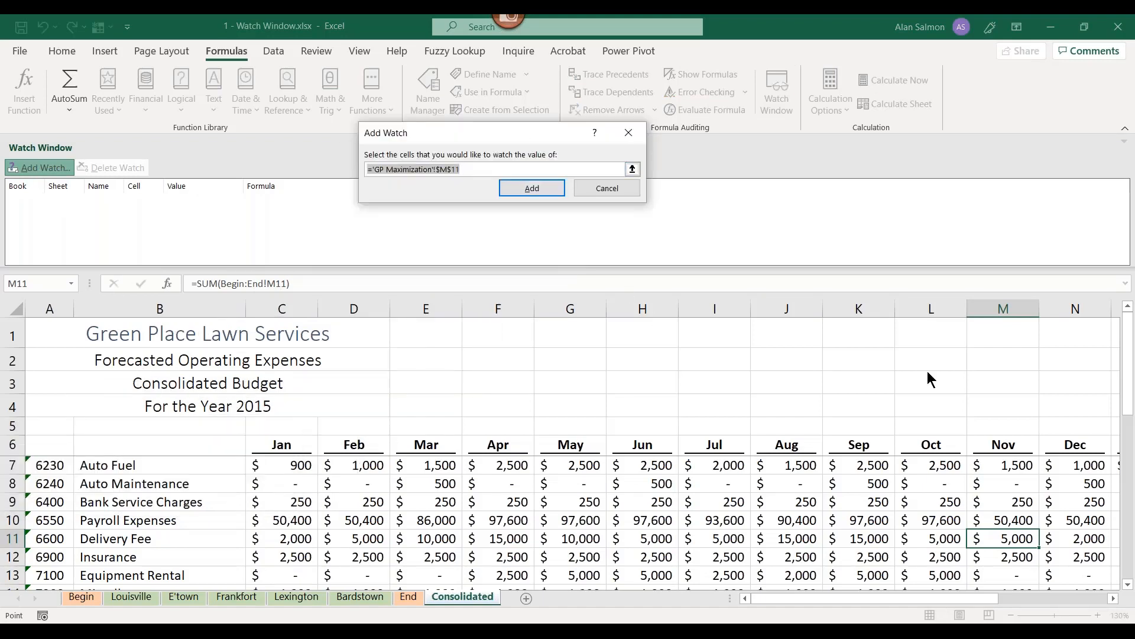
pyautogui.moveTo(1126, 393); pyautogui.dragTo(1127, 553)
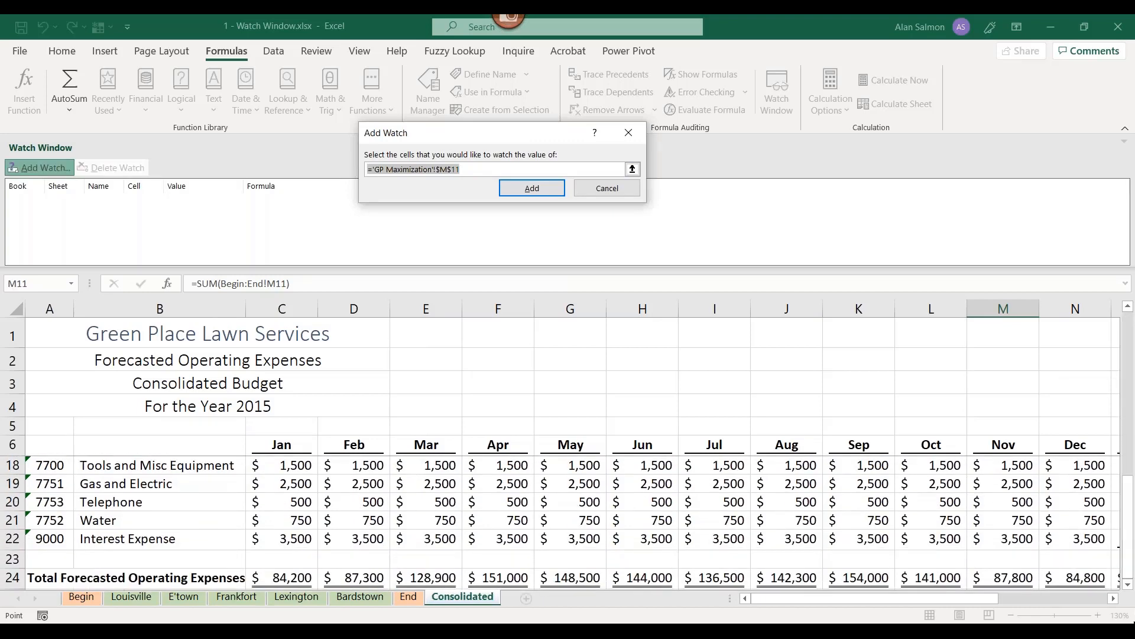
pyautogui.click(1113, 599)
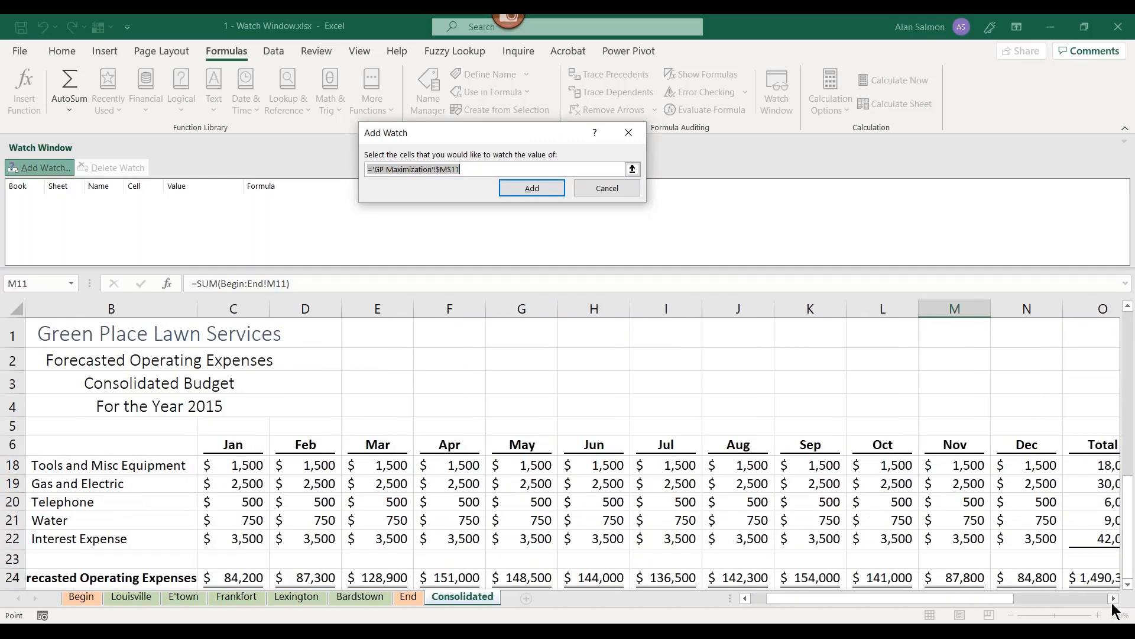
pyautogui.click(1113, 599)
pyautogui.click(949, 578)
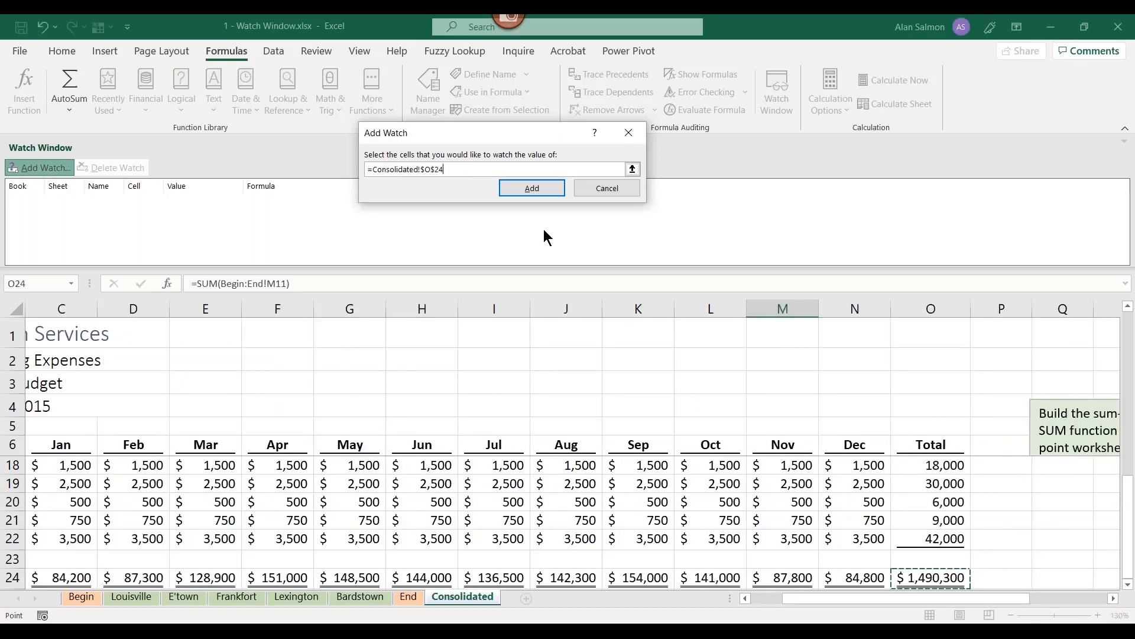
pyautogui.click(533, 188)
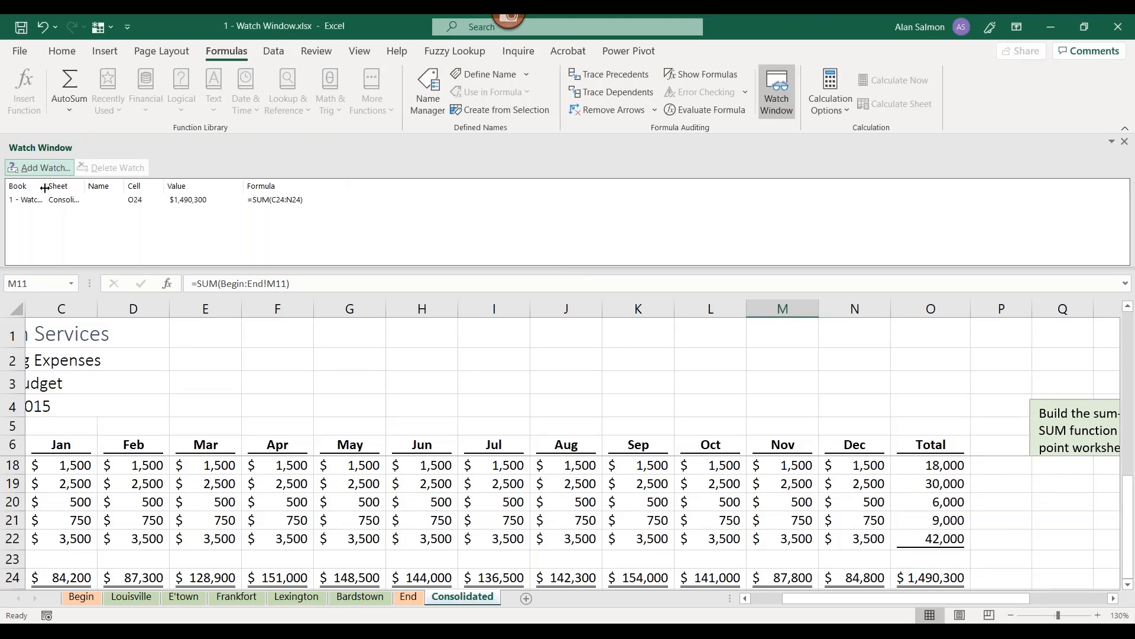
# Widen the Book and Sheet columns of the Watch Window so their full names fit.
pyautogui.moveTo(47, 188); pyautogui.dragTo(84, 187)
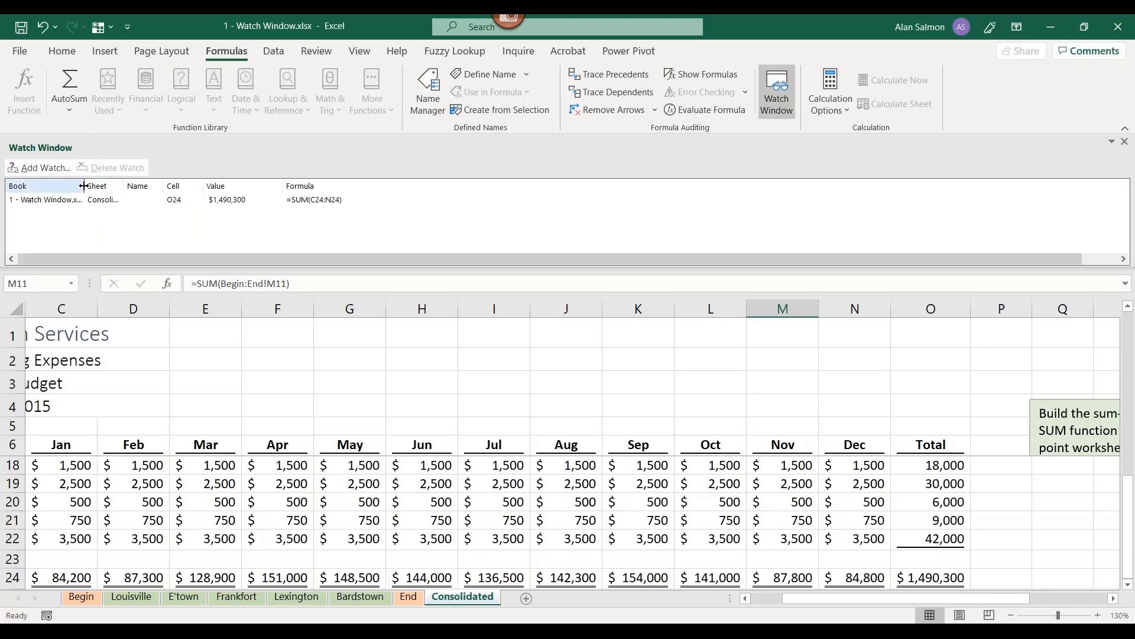
pyautogui.moveTo(83, 186); pyautogui.dragTo(119, 188)
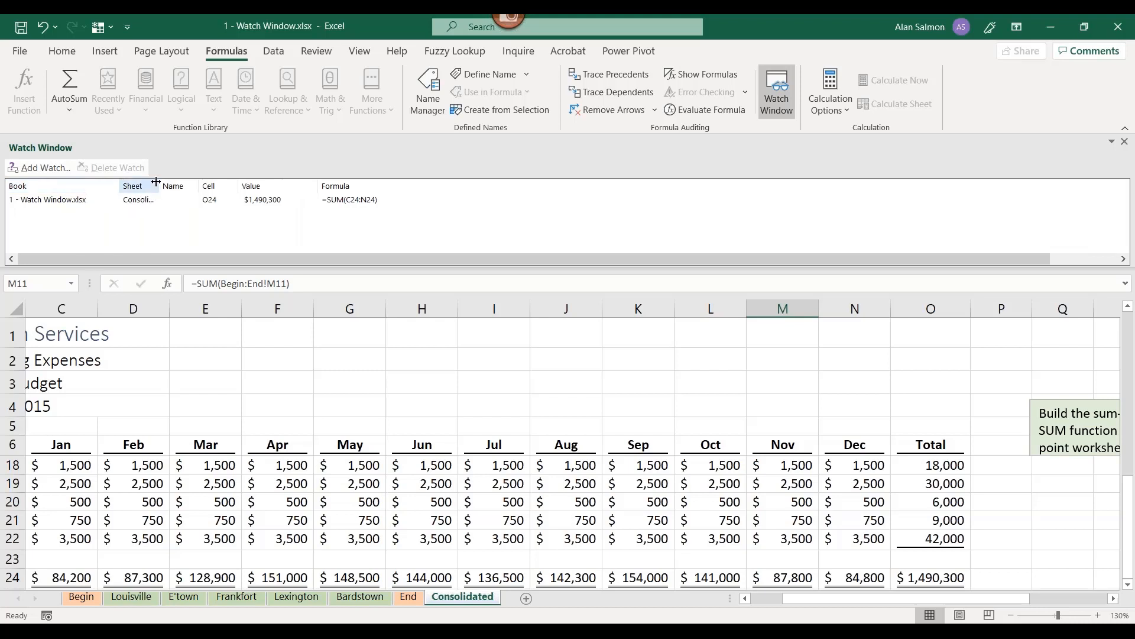
pyautogui.moveTo(159, 183); pyautogui.dragTo(190, 184)
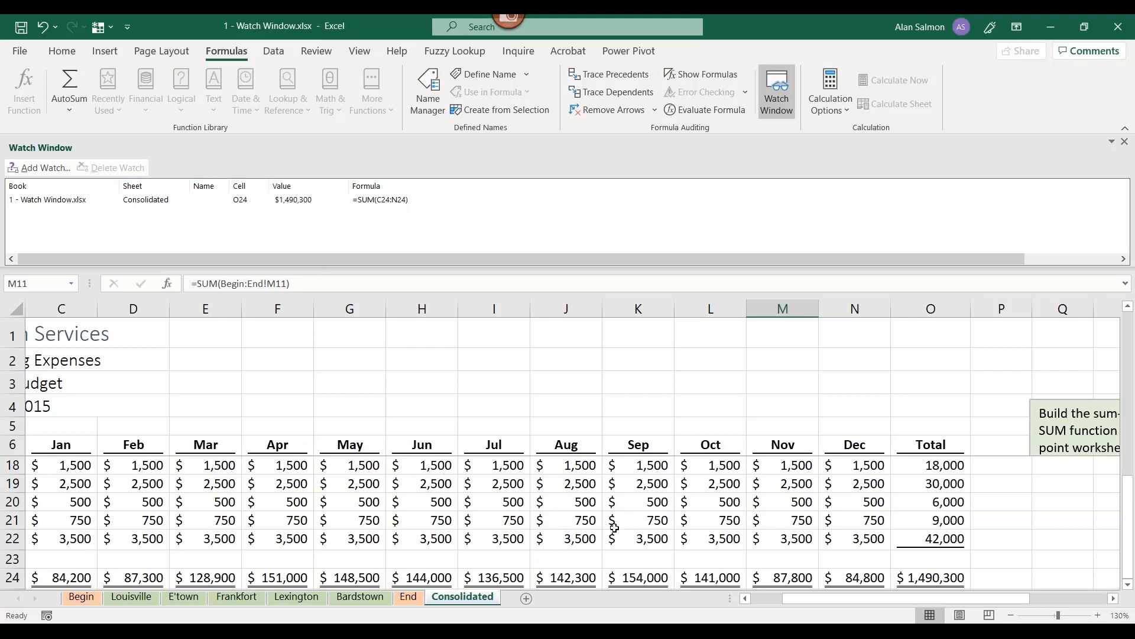
# Set the November amount for Tools and Misc Equipment, cell M18, to 2500.
pyautogui.click(791, 470)
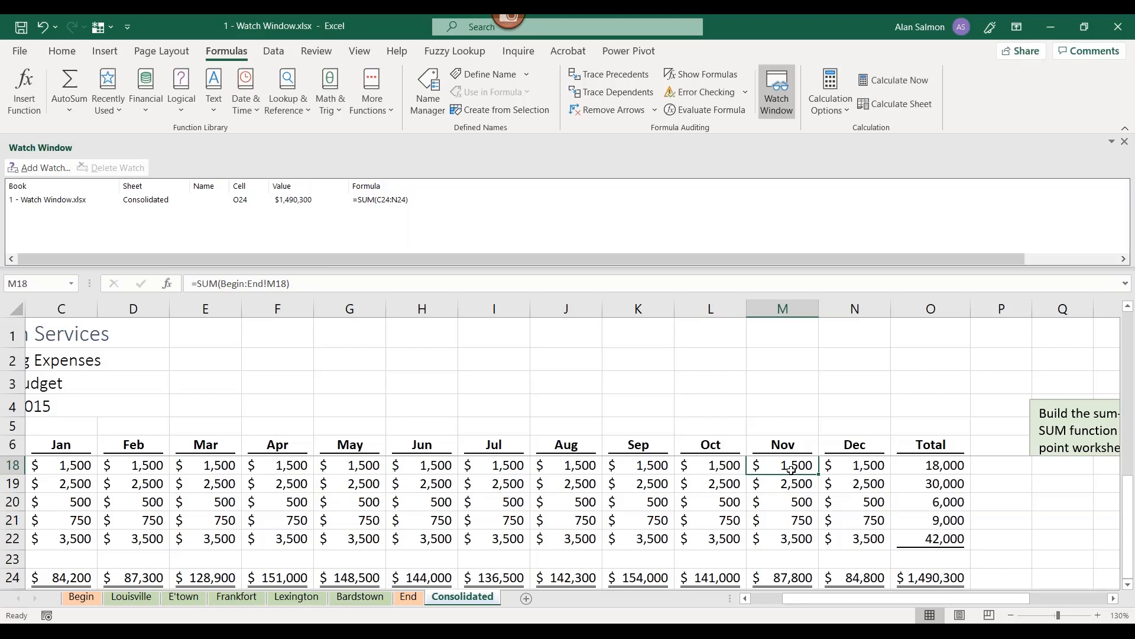
pyautogui.write('2')
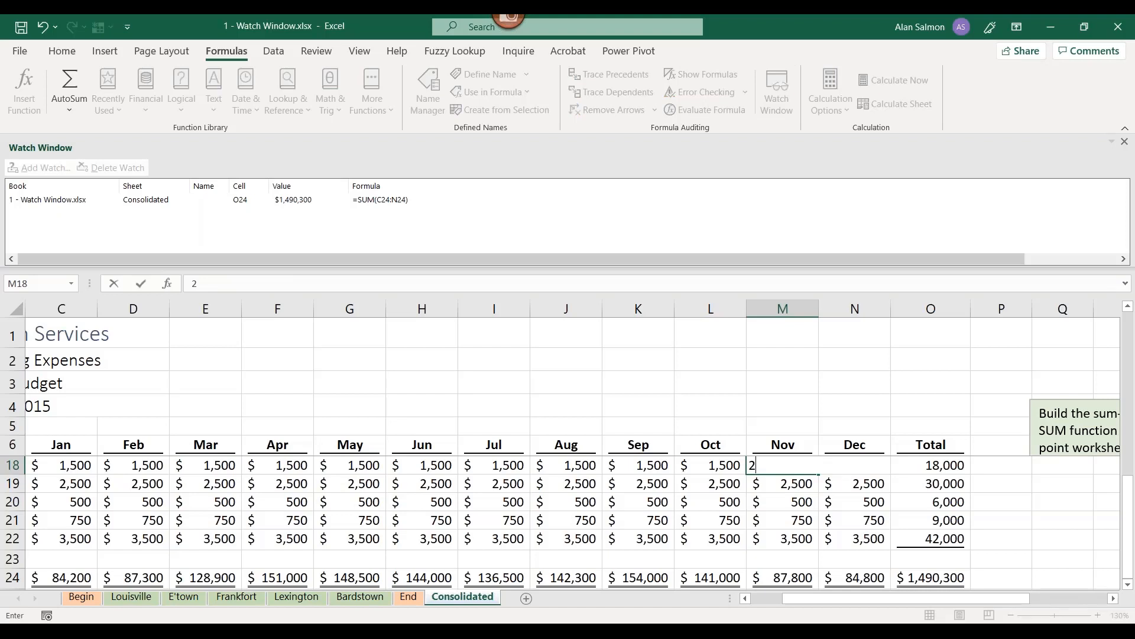
pyautogui.write('500')
pyautogui.press('Return')
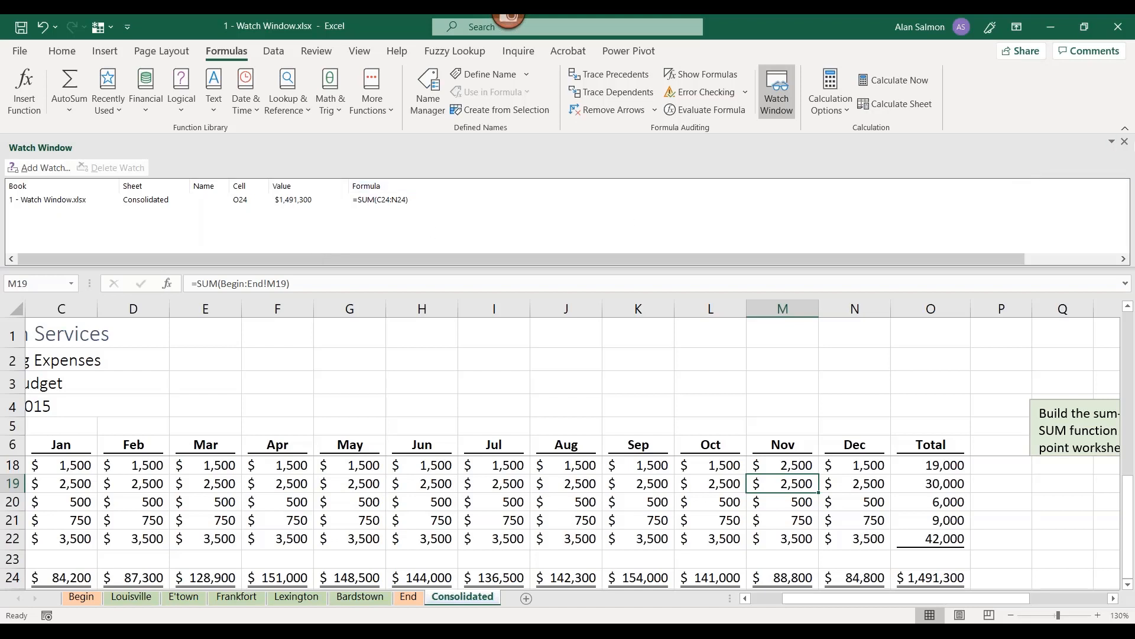
# Close the Watch Window and set the November Water expense, cell M21, to 1500.
pyautogui.click(1125, 142)
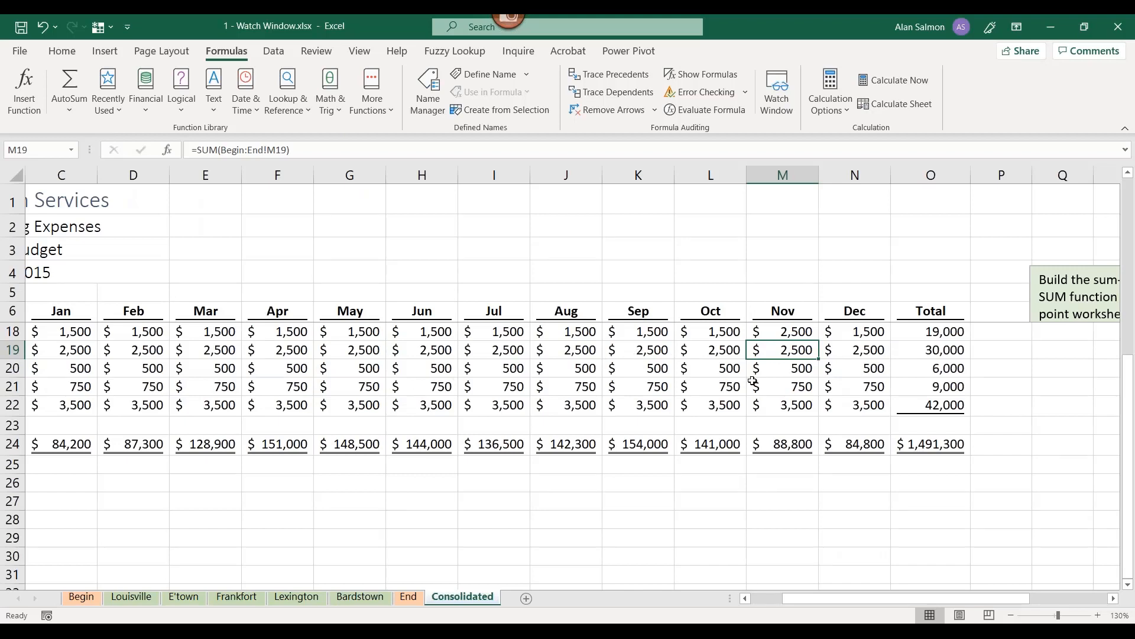
pyautogui.click(784, 386)
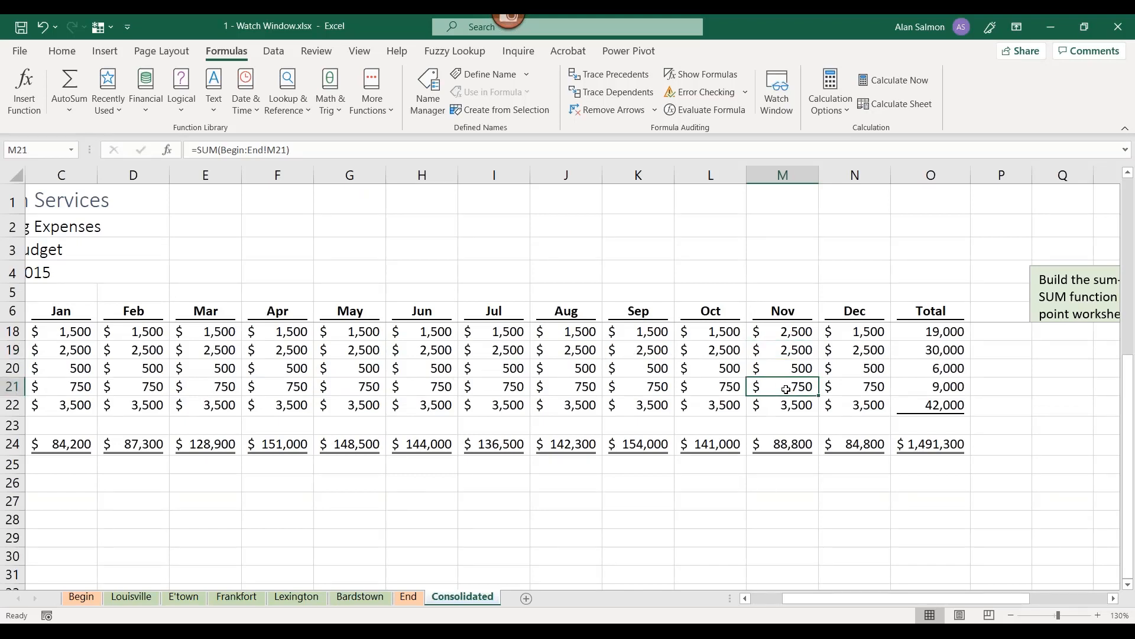
pyautogui.write('15')
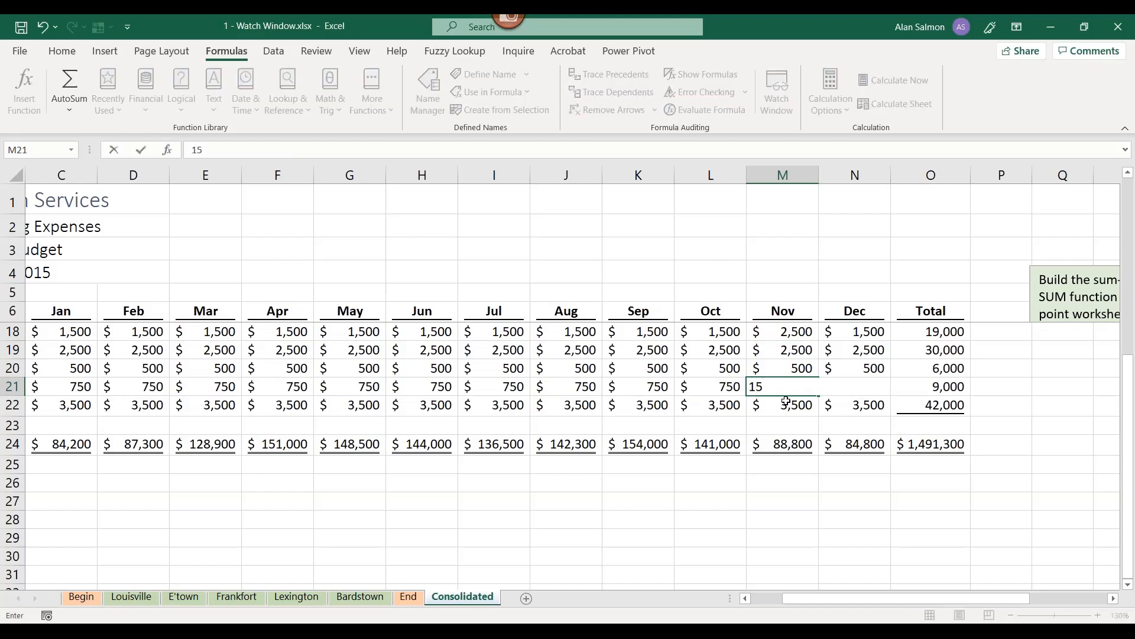
pyautogui.write('00')
pyautogui.press('Return')
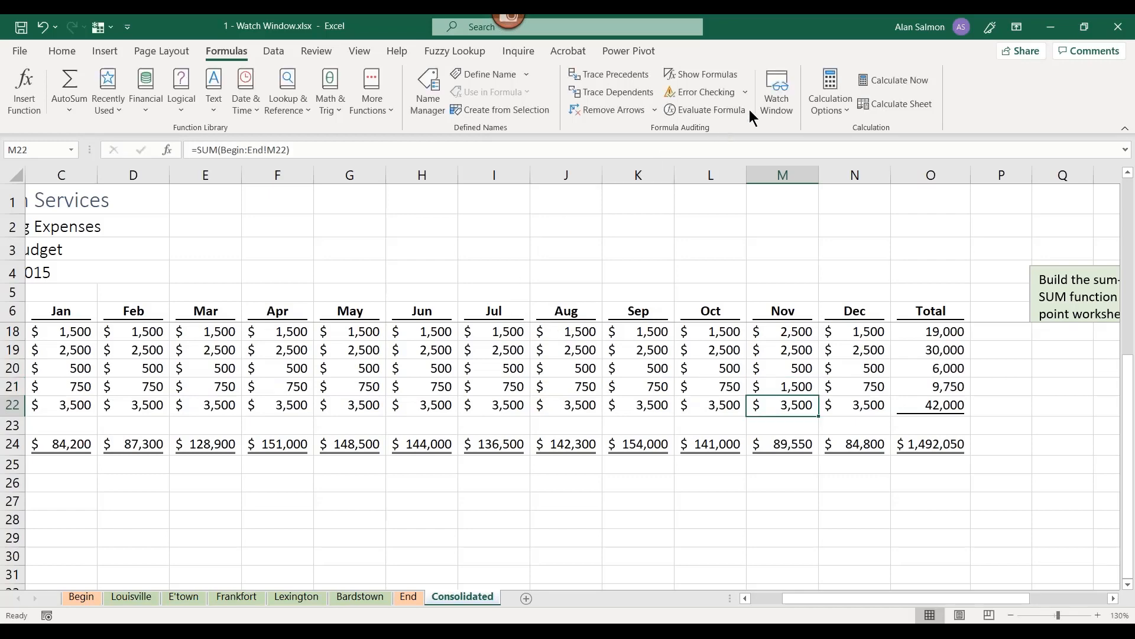
# Reopen the Watch Window and switch to the workbook 2 - Watch Window.xlsx.
pyautogui.click(779, 108)
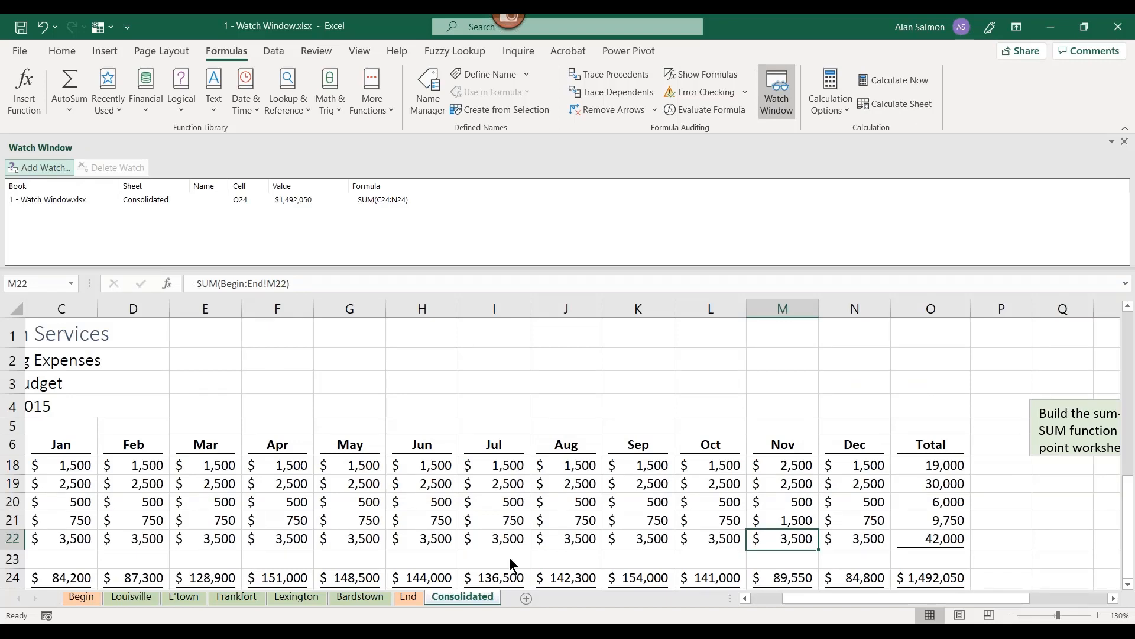
pyautogui.click(426, 631)
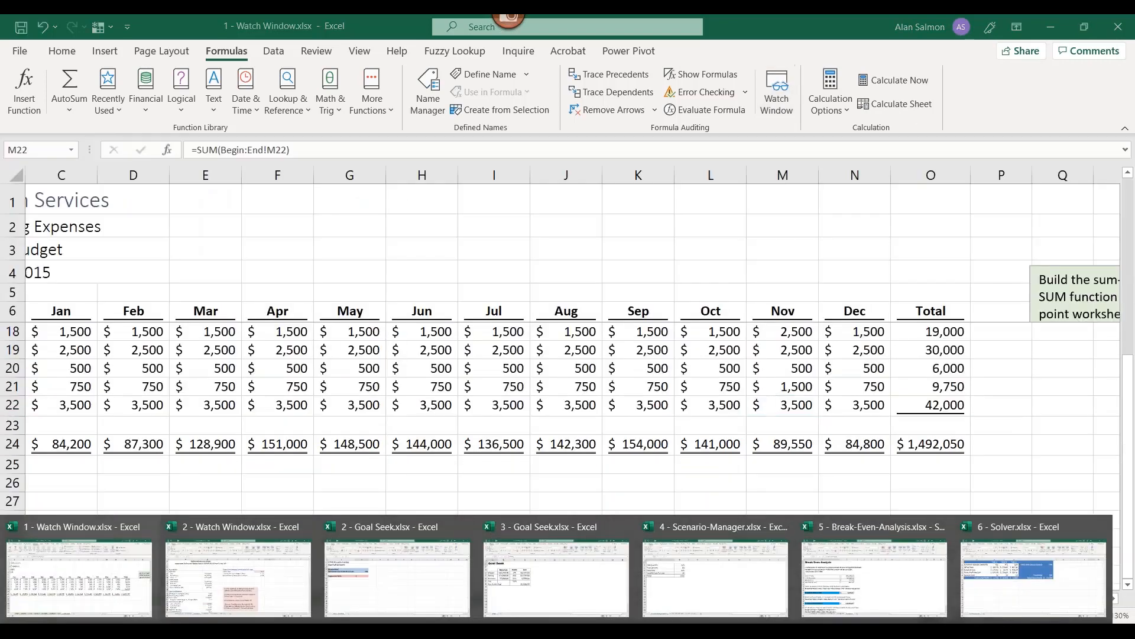
pyautogui.click(282, 577)
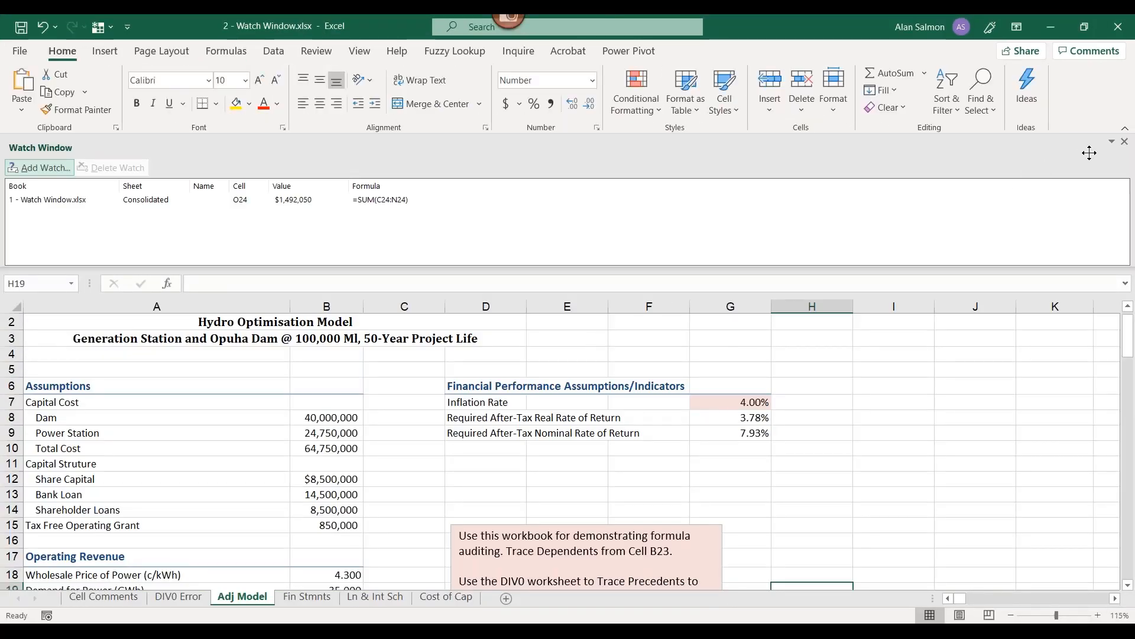
# Delete the watch on Consolidated cell O24 and close the Watch Window.
pyautogui.click(304, 200)
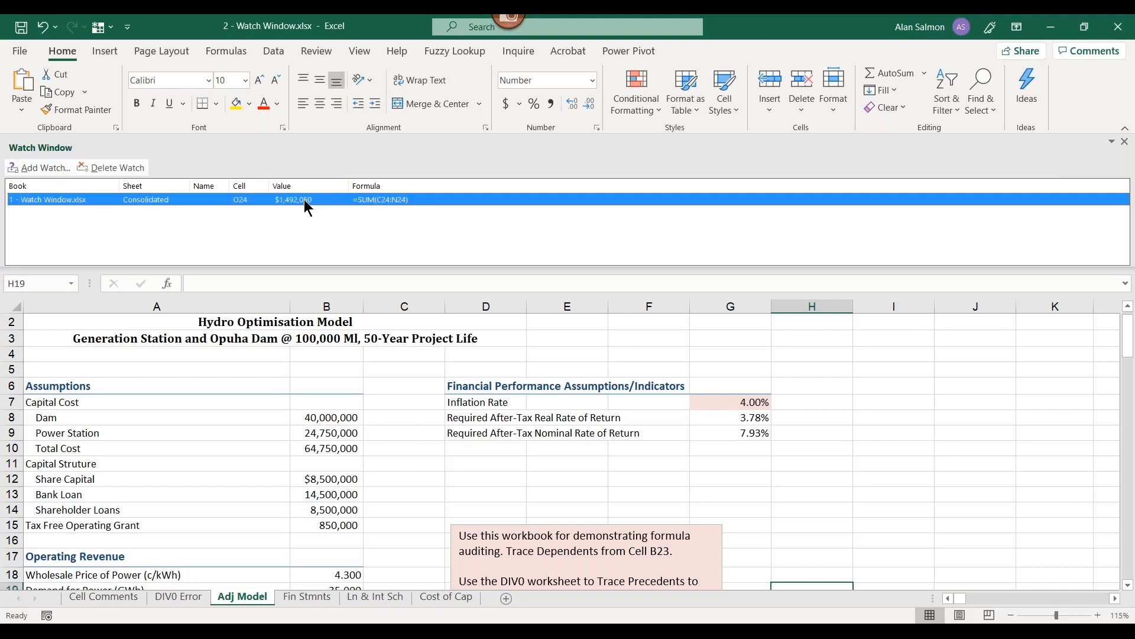
pyautogui.click(141, 170)
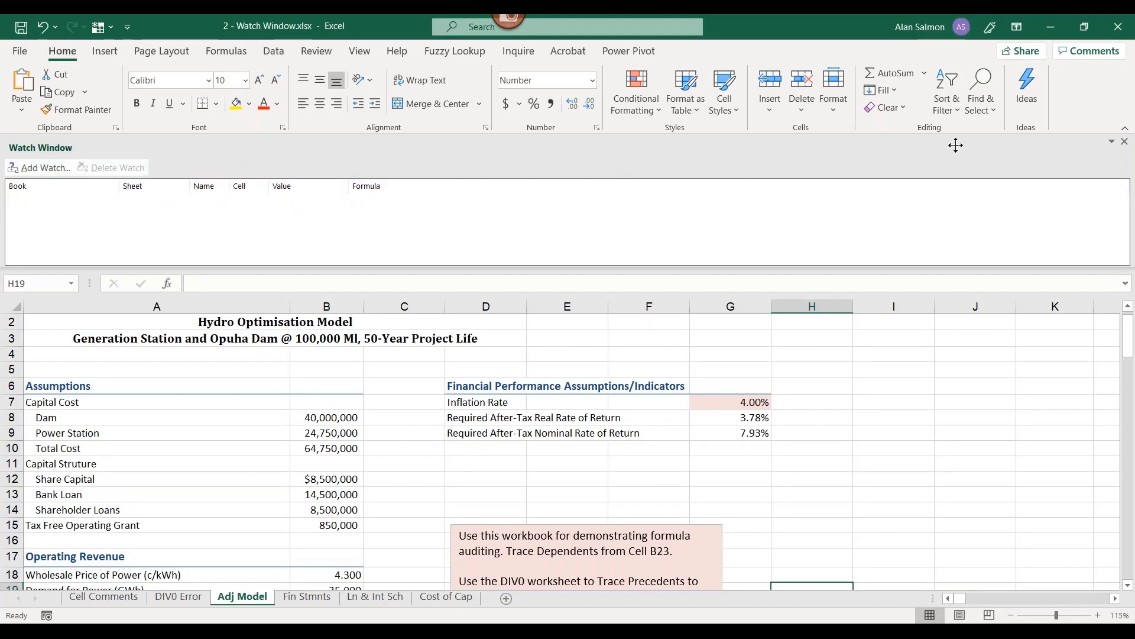
pyautogui.click(1125, 142)
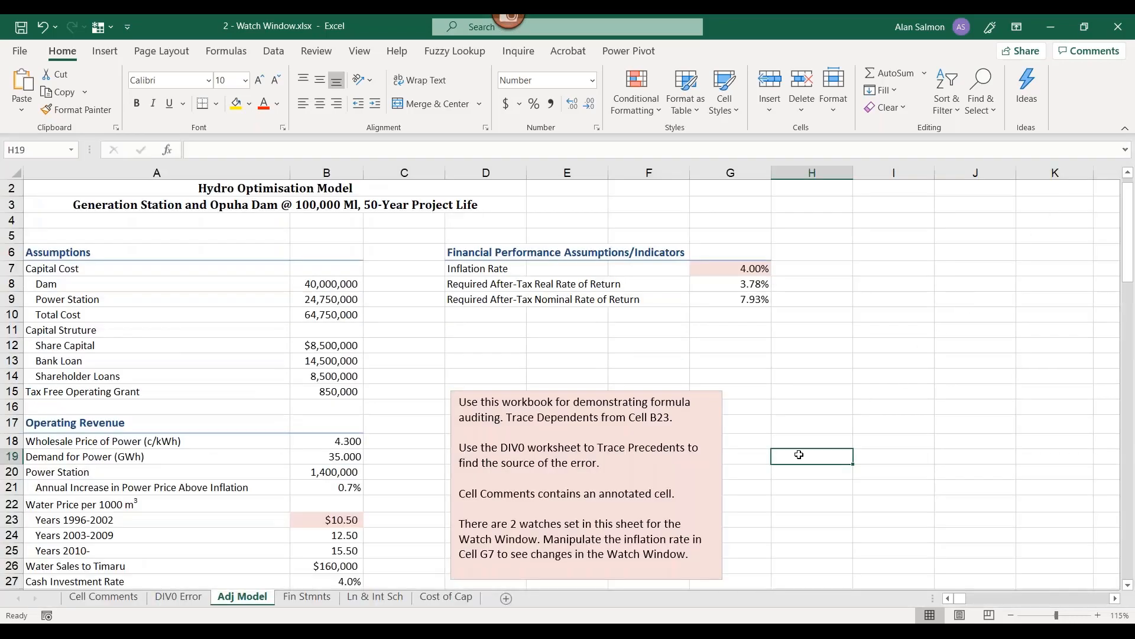
# Review the workbook's sheet list and examine the pro forma statements on Fin Stmnts down to Ending Cash Balance.
pyautogui.rightClick(28, 599)
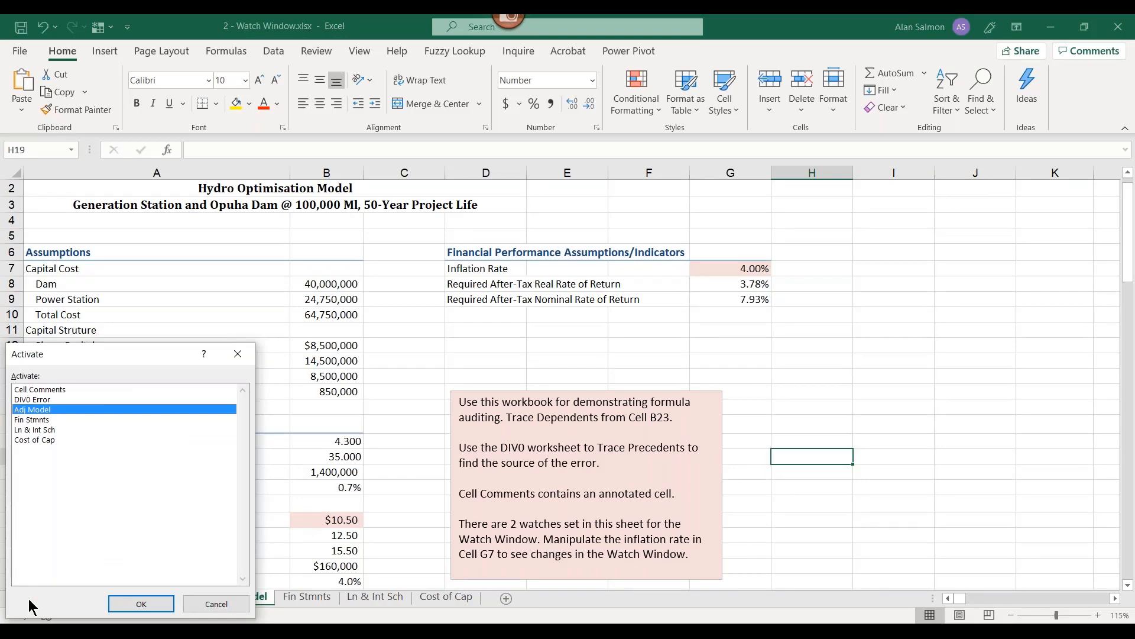
pyautogui.click(143, 603)
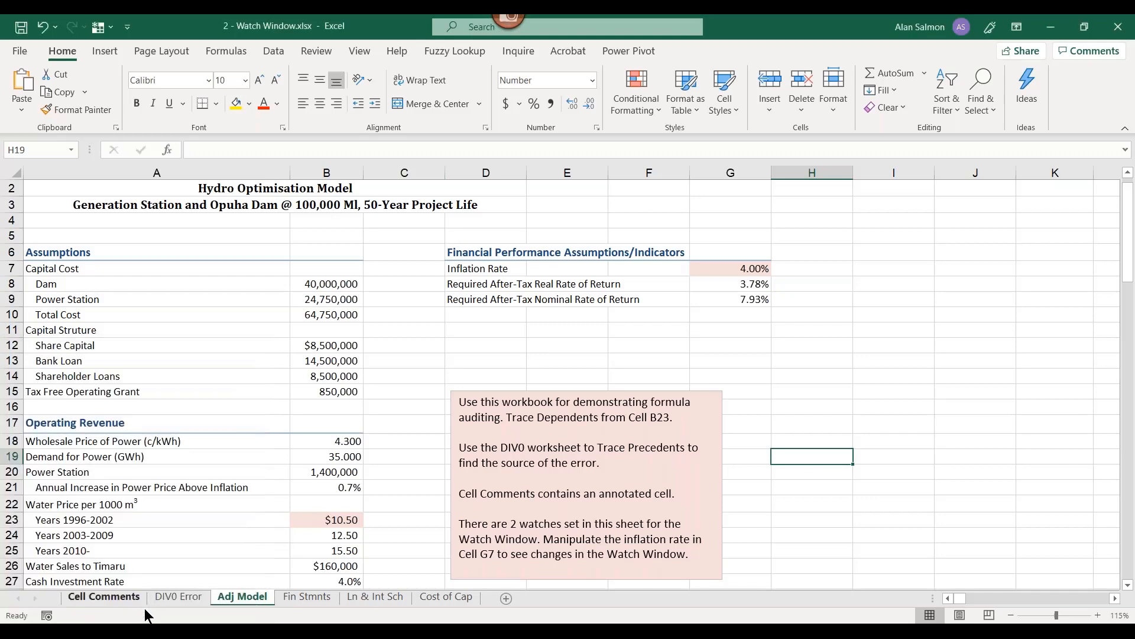
pyautogui.click(307, 597)
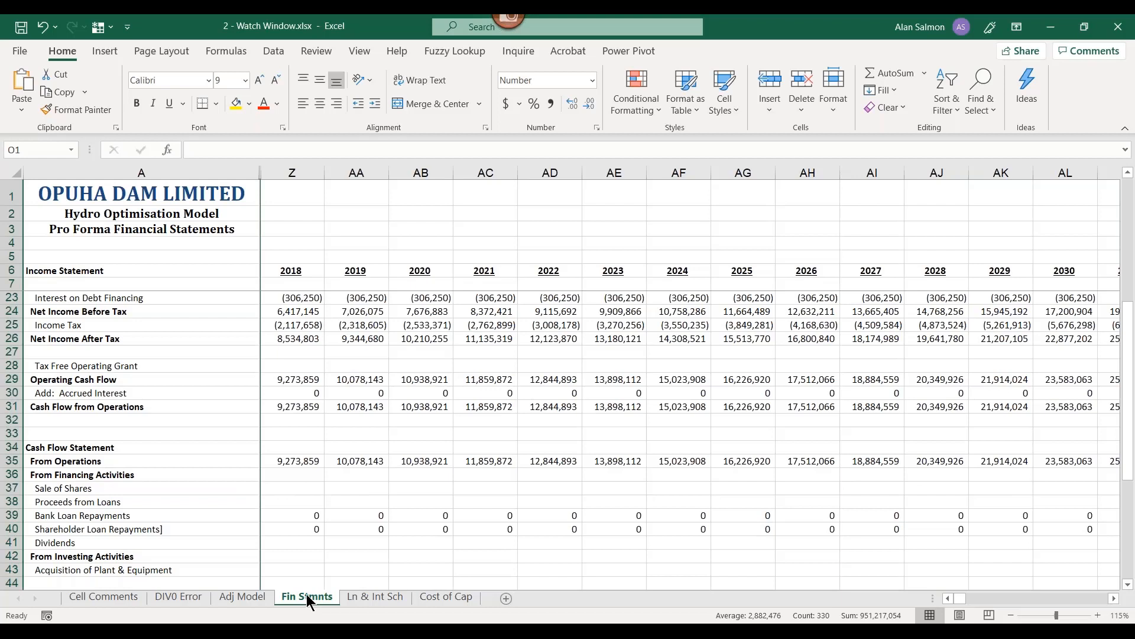
pyautogui.click(1129, 584)
pyautogui.click(1128, 584)
pyautogui.click(1128, 584)
pyautogui.click(1128, 584)
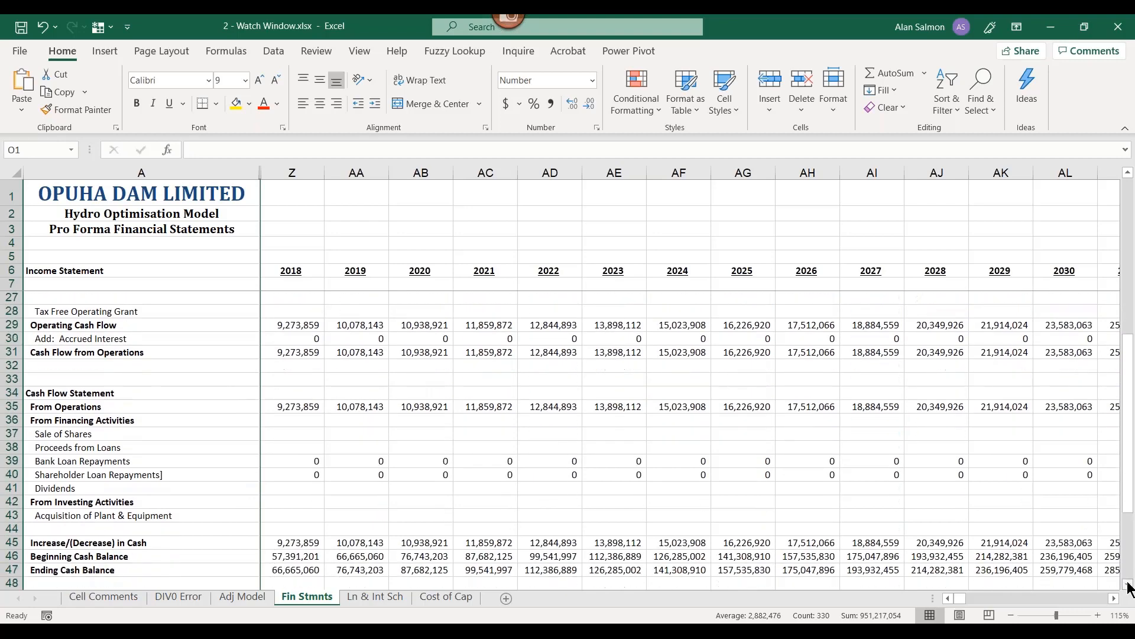
pyautogui.click(1128, 584)
pyautogui.click(1129, 584)
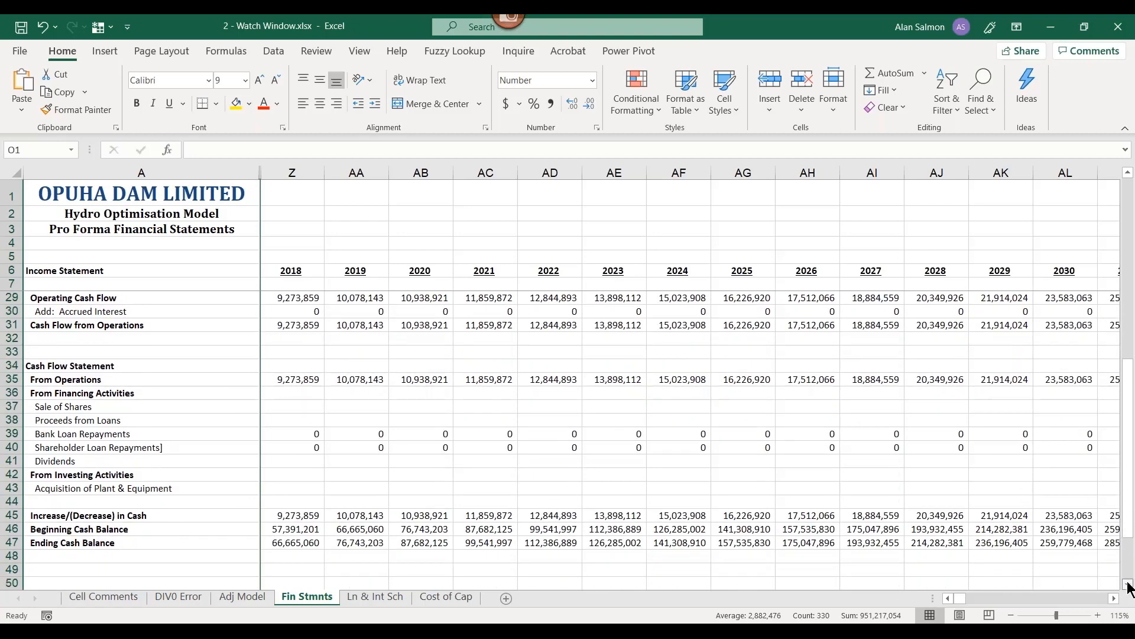
# Examine the Fin Stmnts sheet from the Ending Cash Balance row back up to Operating Income.
pyautogui.click(1129, 584)
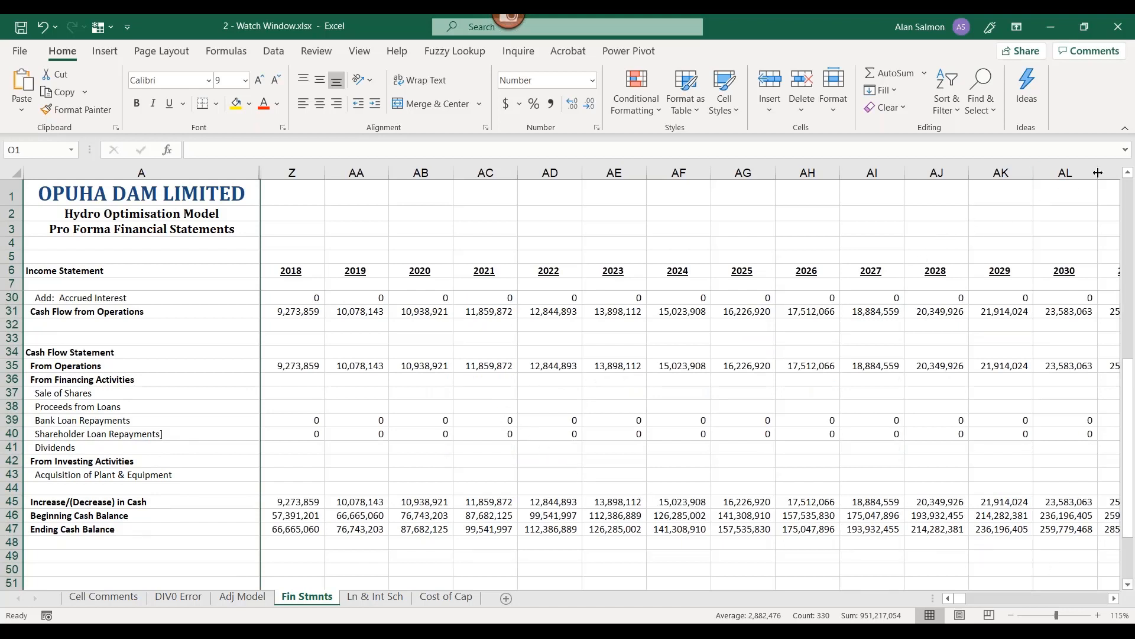
pyautogui.click(1128, 176)
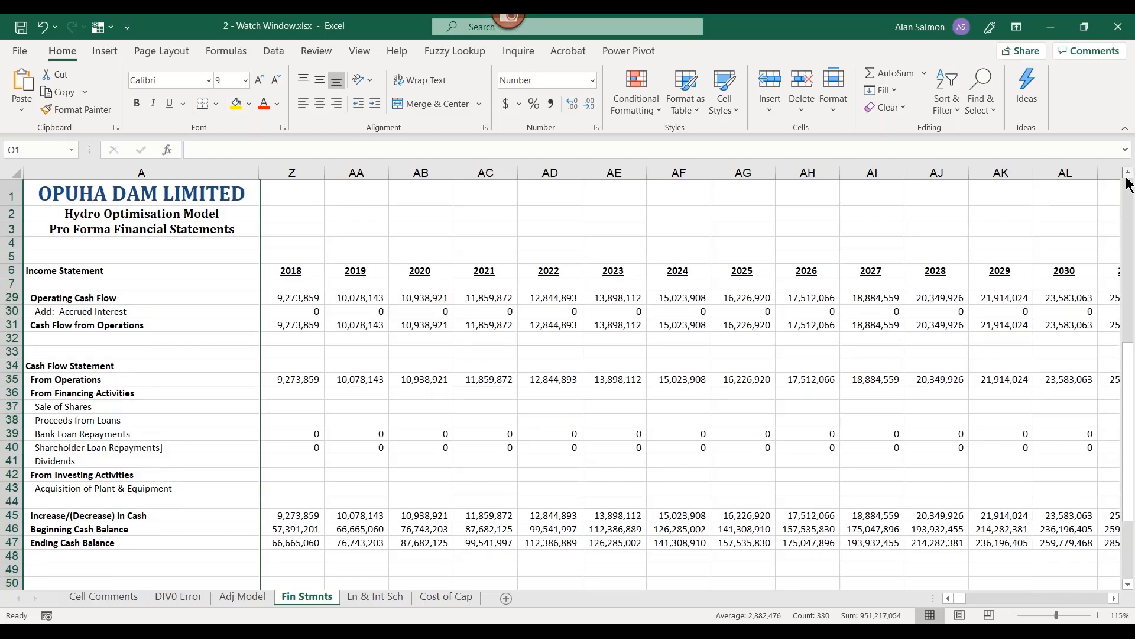
pyautogui.click(1128, 176)
pyautogui.click(1128, 176)
pyautogui.click(1128, 176)
pyautogui.click(1127, 176)
pyautogui.click(1128, 176)
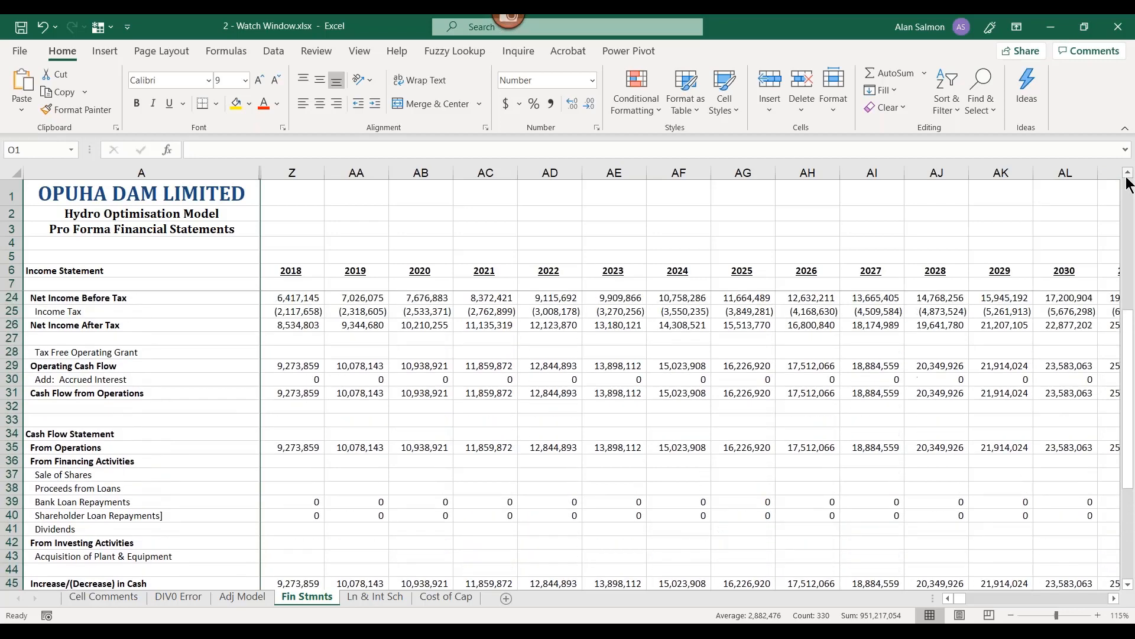
pyautogui.click(1127, 176)
pyautogui.click(1128, 176)
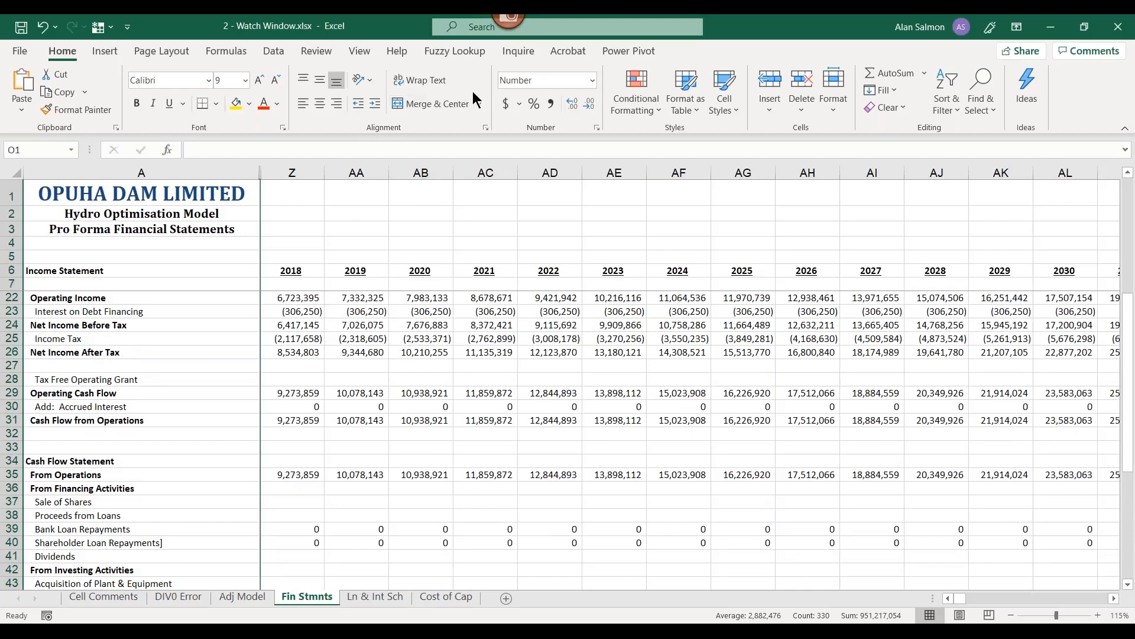
# Open the Watch Window and add a watch on the 2018 Net Income After Tax, cell Z26 on Fin Stmnts.
pyautogui.click(233, 53)
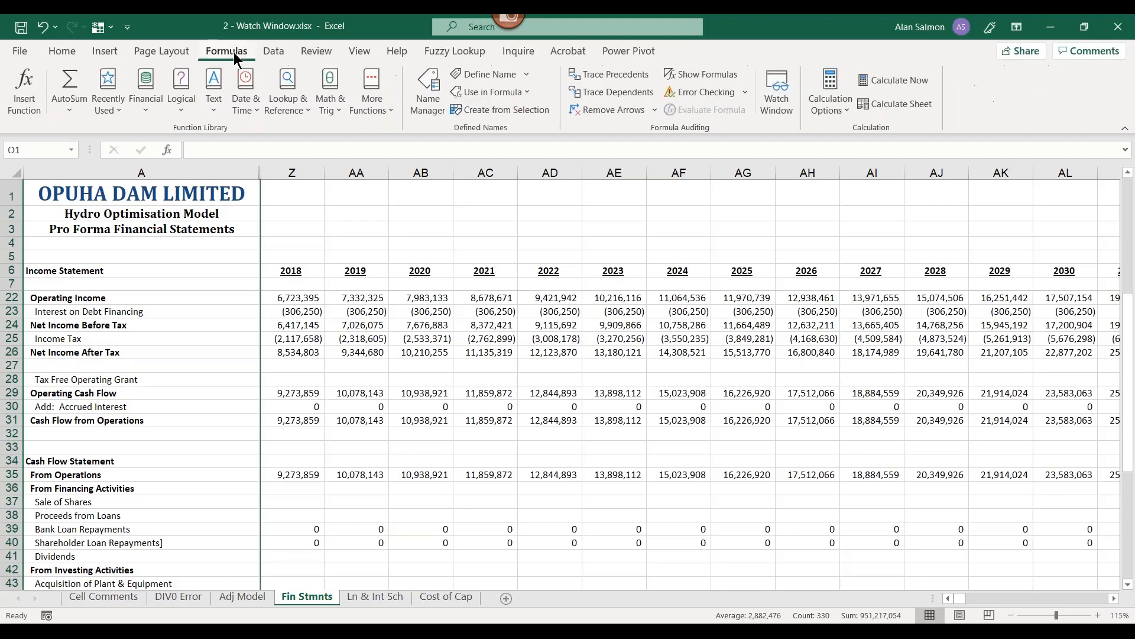
pyautogui.click(776, 92)
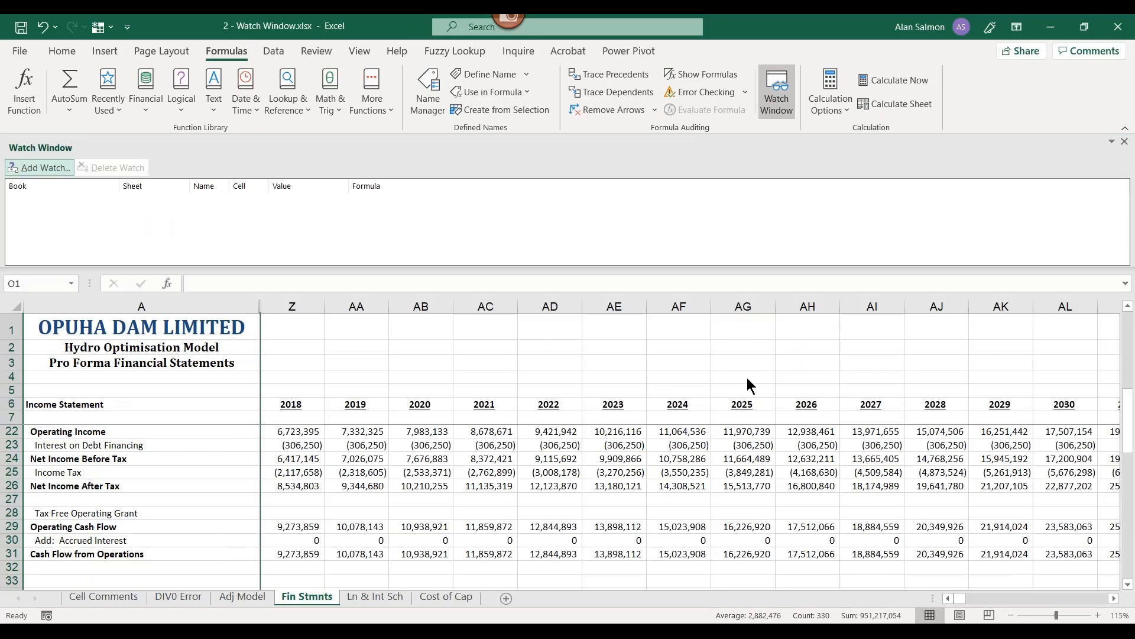
pyautogui.moveTo(1129, 421); pyautogui.dragTo(1133, 443)
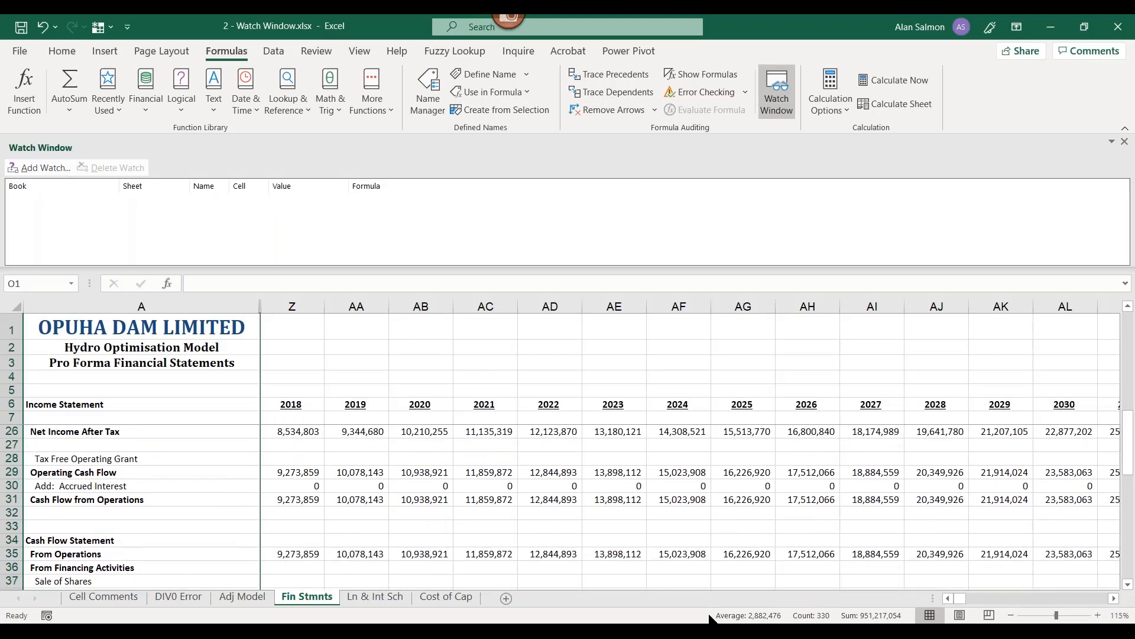
pyautogui.click(295, 434)
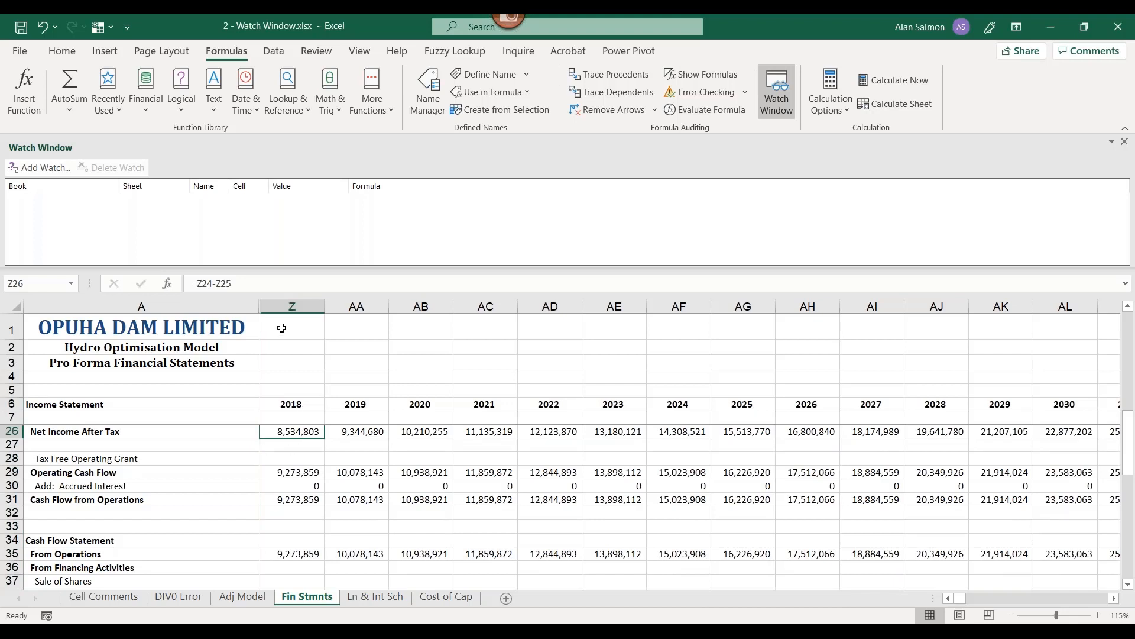
pyautogui.click(47, 168)
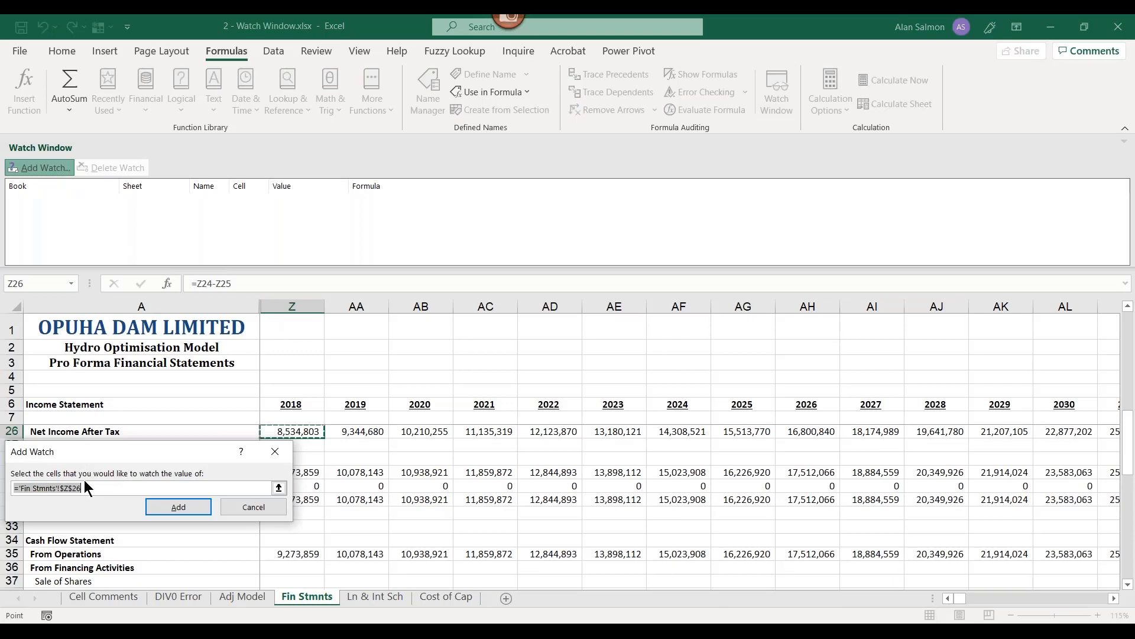
pyautogui.click(163, 506)
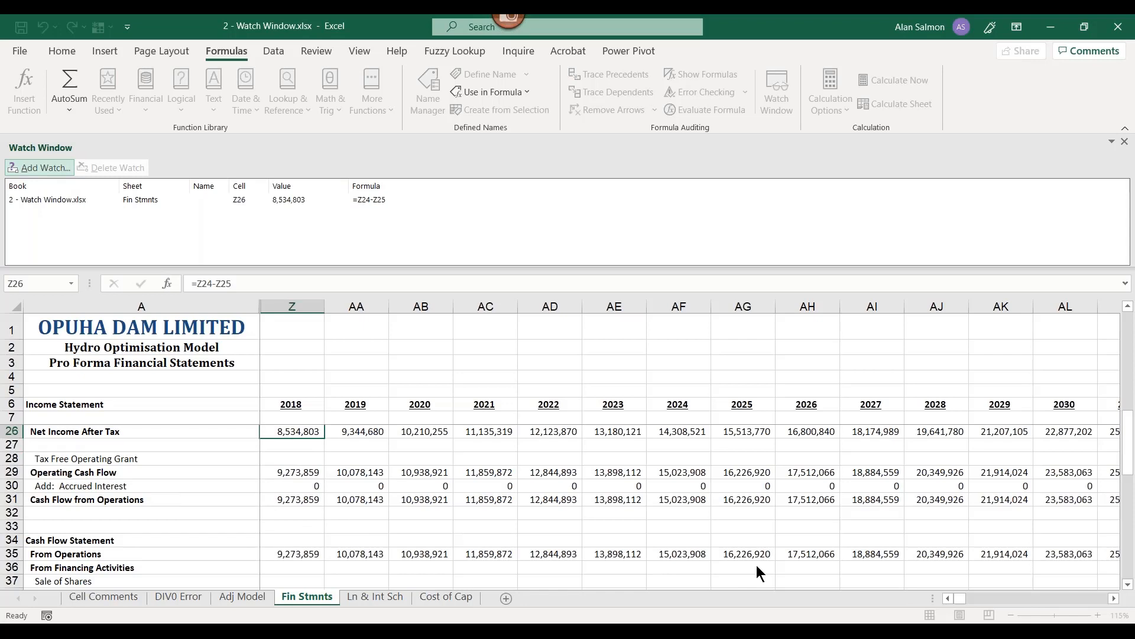
# Add a watch on the Dam capital cost, cell B8 on the Adj Model sheet.
pyautogui.click(228, 599)
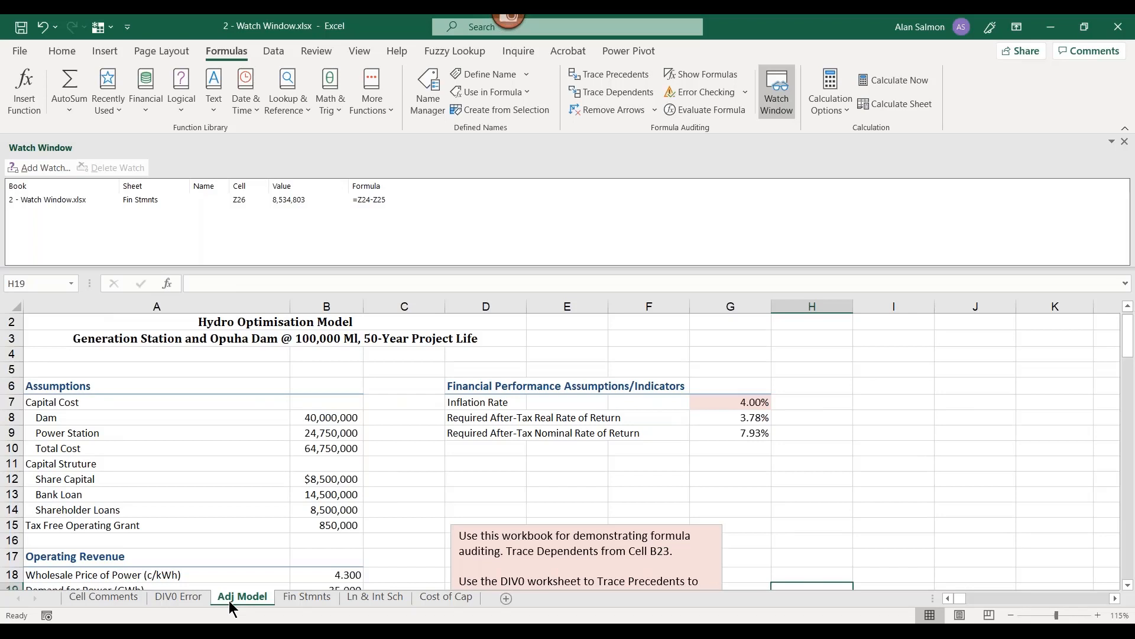
pyautogui.click(327, 420)
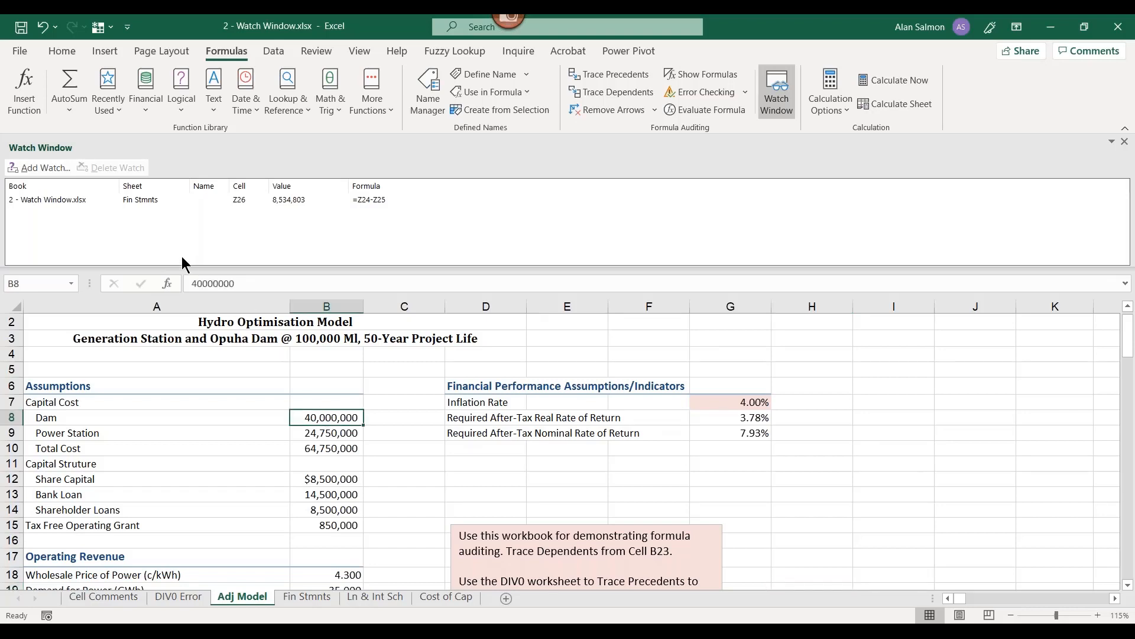
pyautogui.click(63, 168)
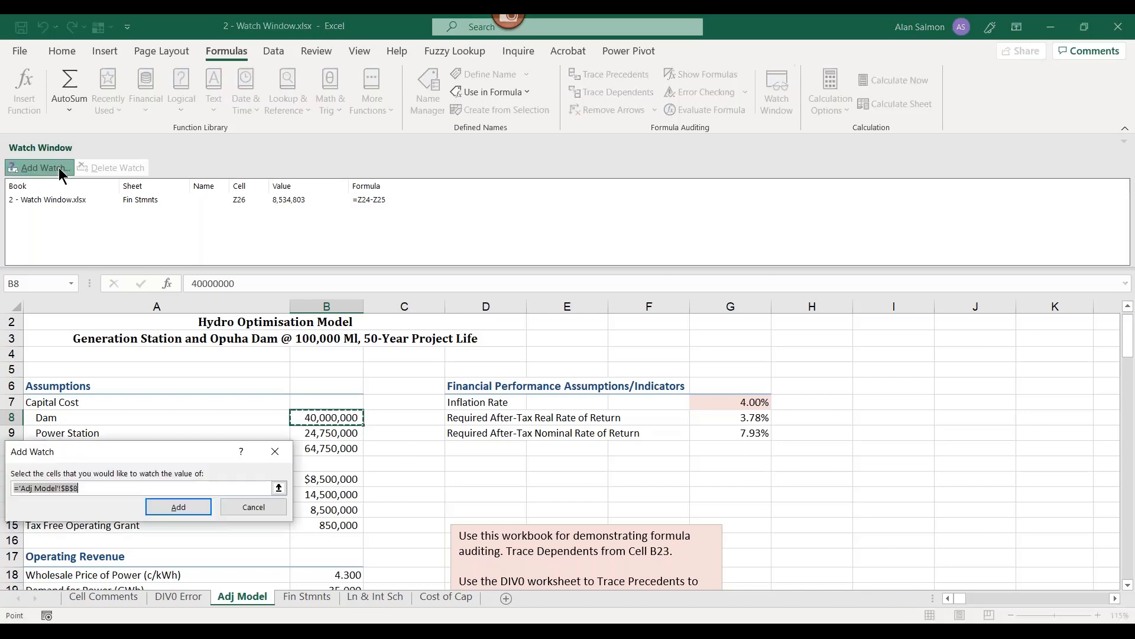
pyautogui.click(179, 507)
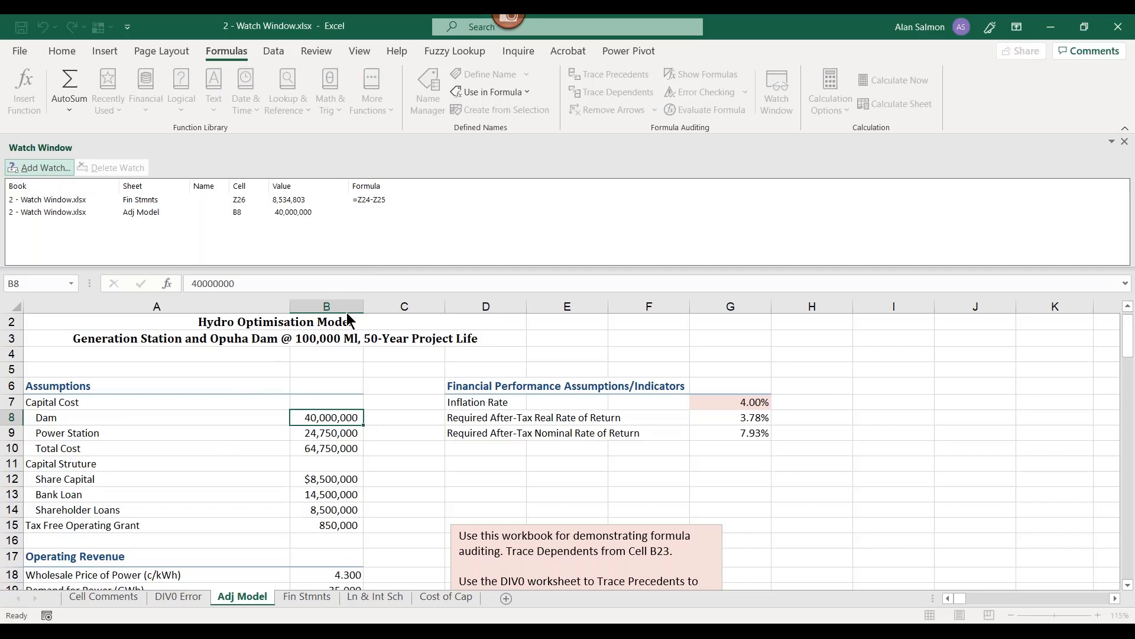
# Return to Fin Stmnts and set the 2019 Sales of Irrigation Water, cell AA9, to 5000000.
pyautogui.click(317, 587)
pyautogui.click(307, 597)
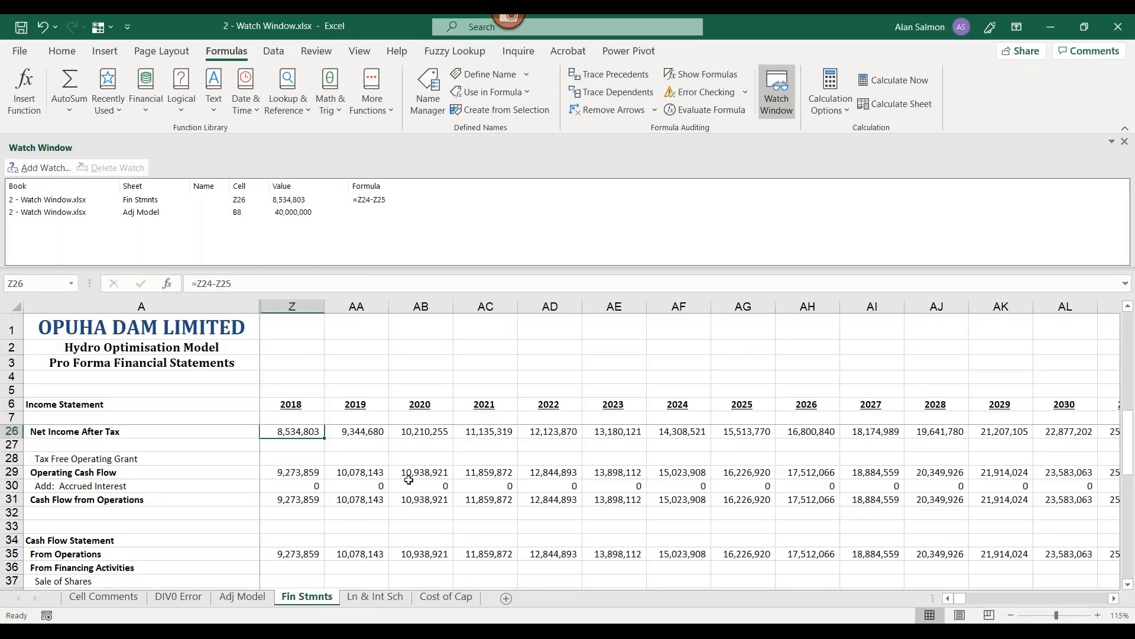
pyautogui.click(1128, 306)
pyautogui.click(1127, 306)
pyautogui.click(1128, 306)
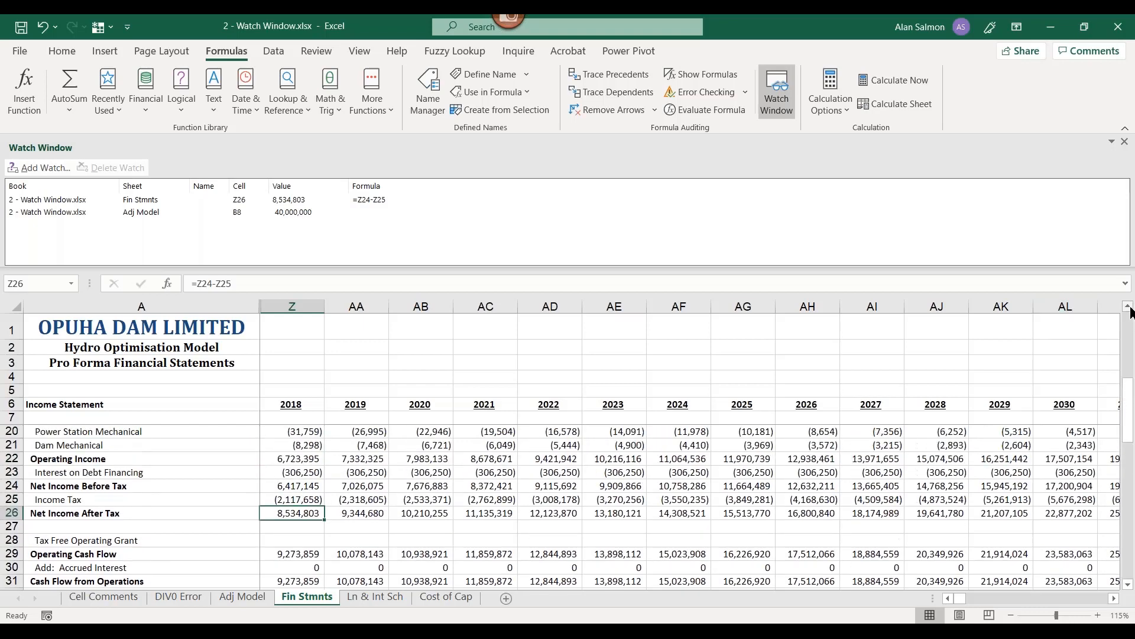
pyautogui.click(1128, 307)
pyautogui.click(1129, 307)
pyautogui.click(1128, 307)
pyautogui.click(1128, 307)
pyautogui.click(1129, 307)
pyautogui.click(1128, 307)
pyautogui.click(1128, 307)
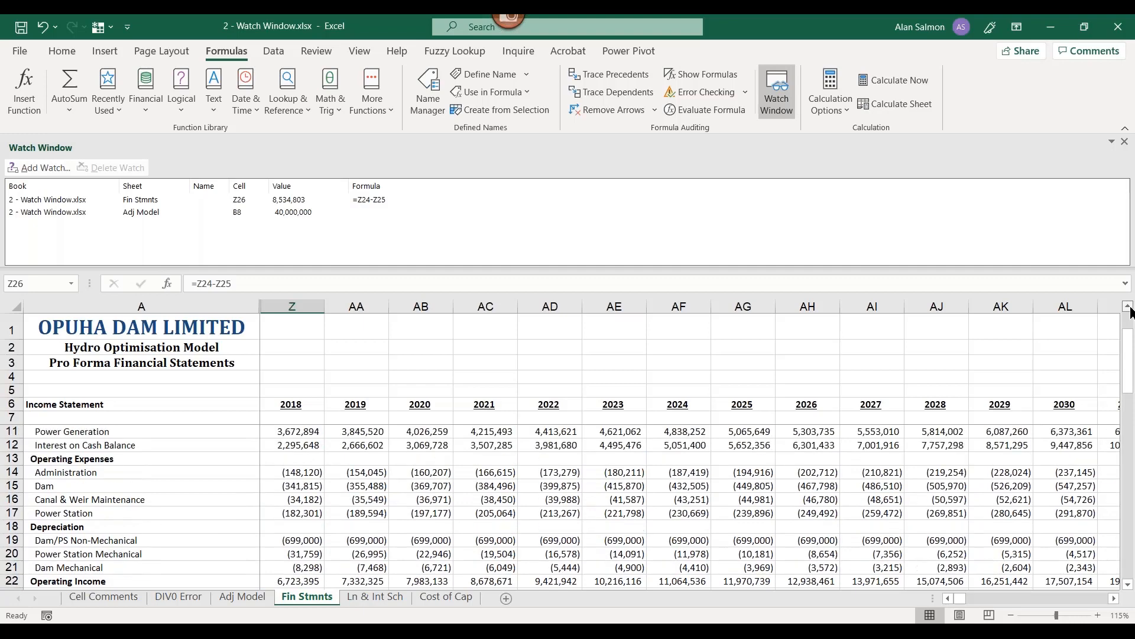
pyautogui.click(1128, 307)
pyautogui.click(1129, 307)
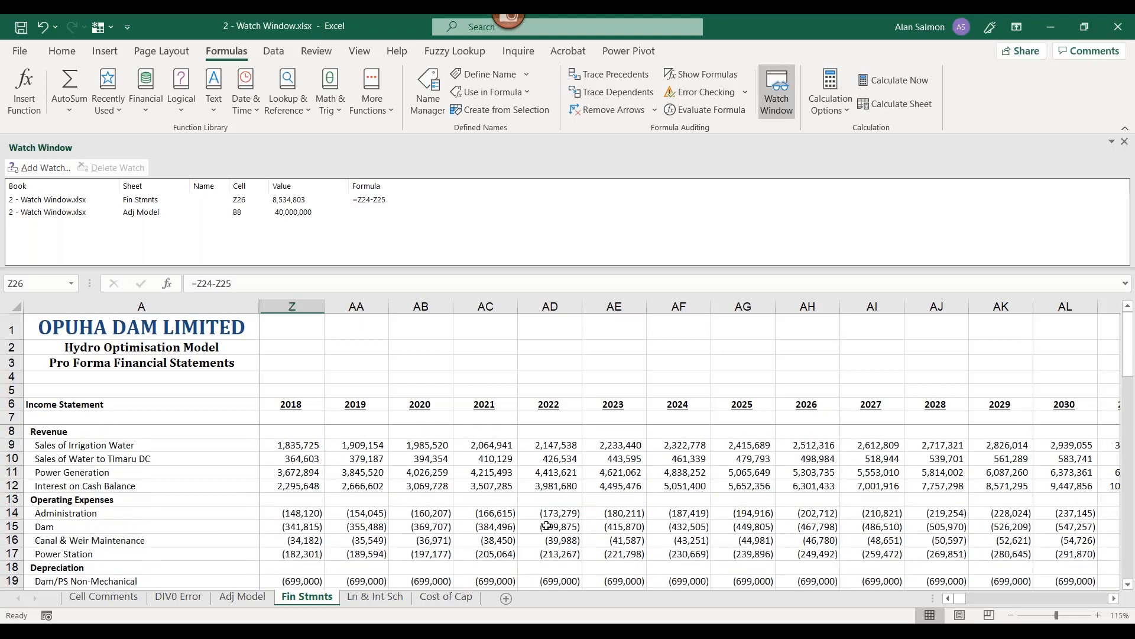
pyautogui.click(362, 447)
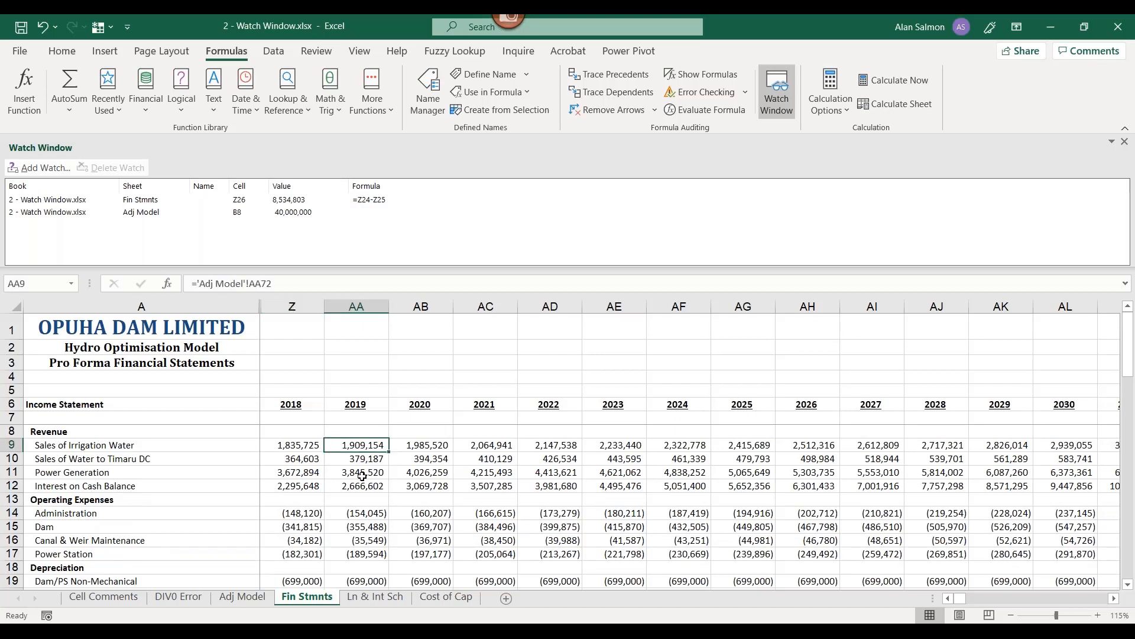
pyautogui.write('5')
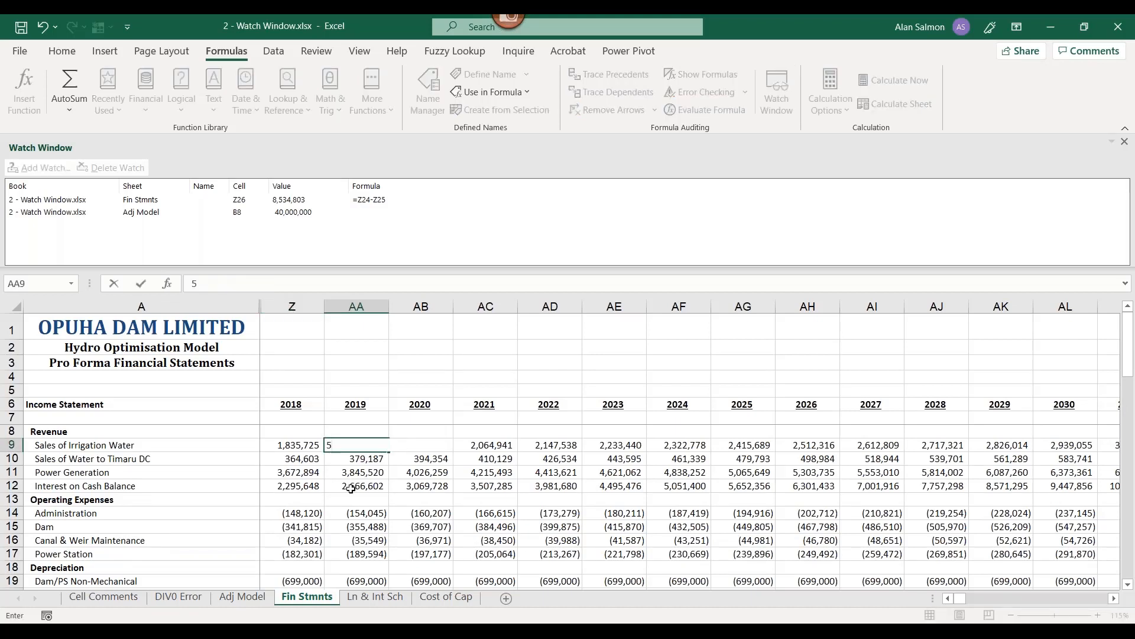
pyautogui.write('000000')
pyautogui.press('Return')
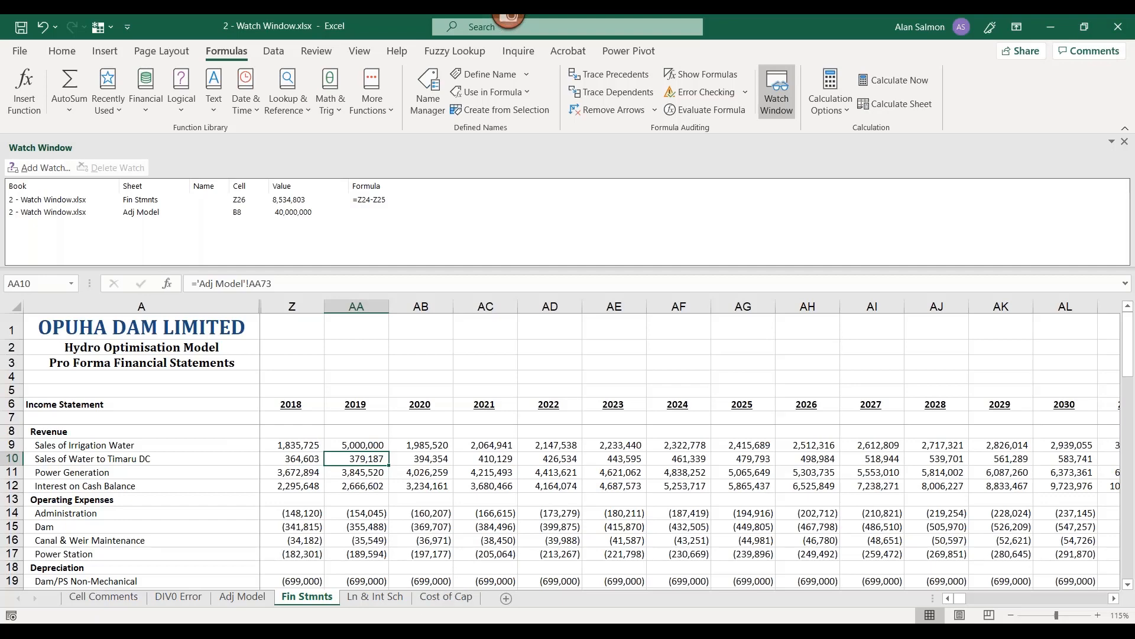
# Switch to the workbook 2 - Goal Seek.xlsx and close the Watch Window.
pyautogui.moveTo(454, 631)
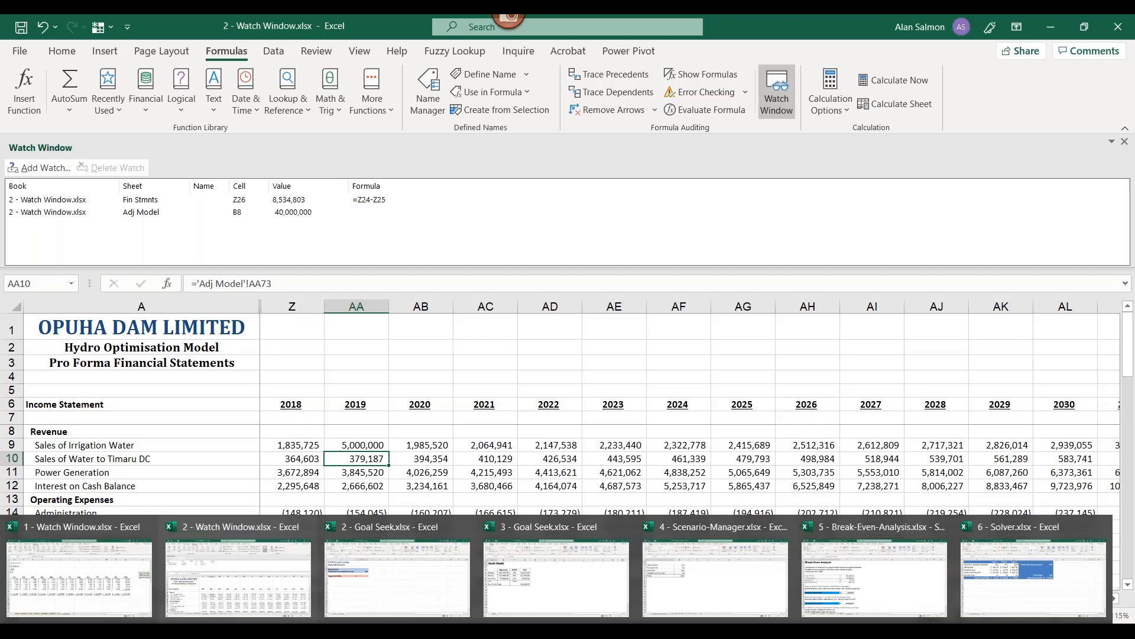
pyautogui.click(396, 557)
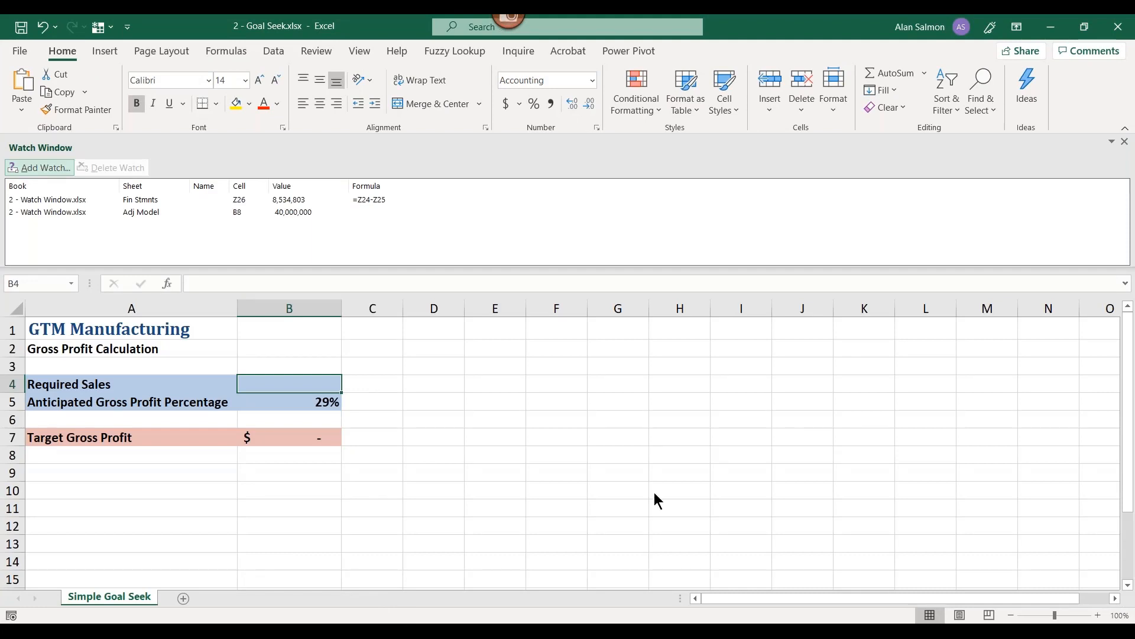
pyautogui.click(1124, 142)
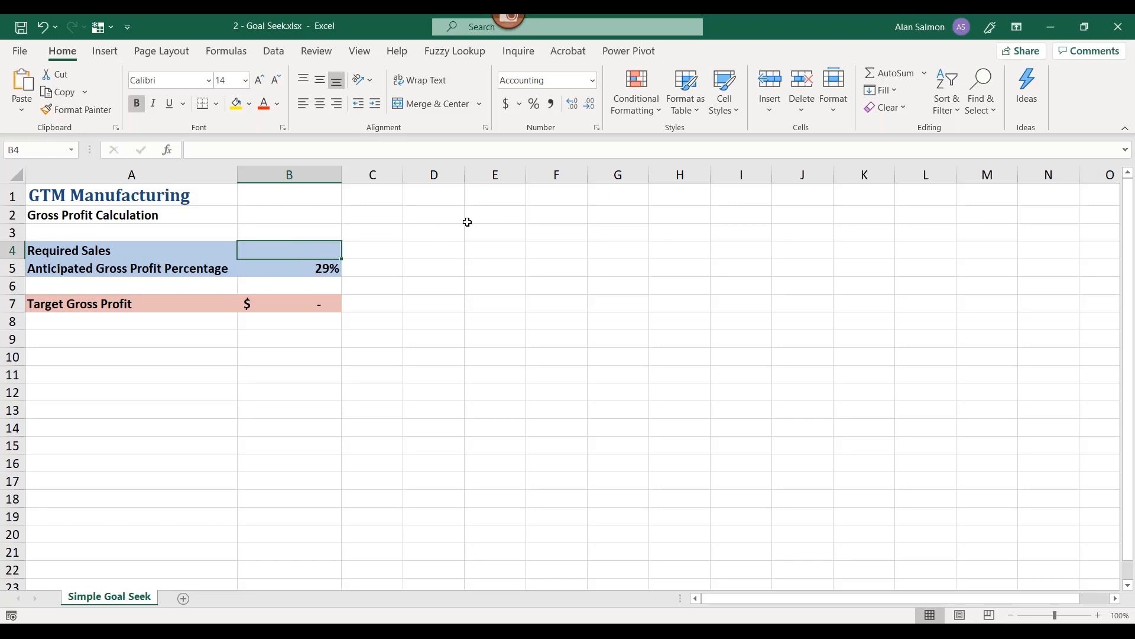
# Run Goal Seek to bring Target Gross Profit, B7, to 6000000 by changing Required Sales, B4, and keep the solution.
pyautogui.click(274, 53)
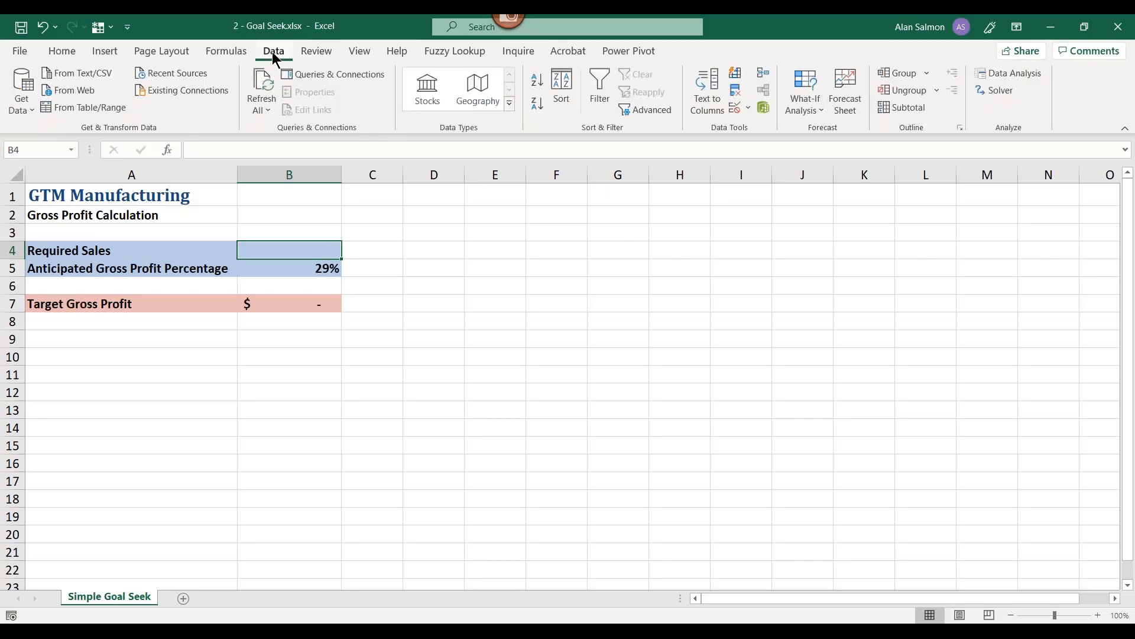
pyautogui.click(822, 110)
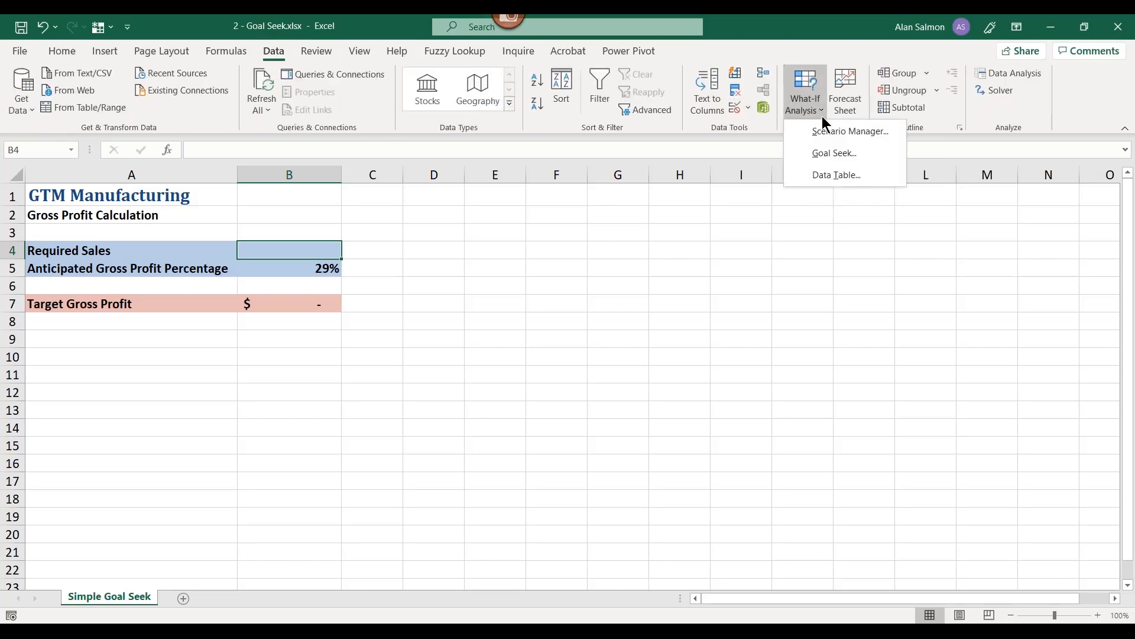
pyautogui.click(834, 155)
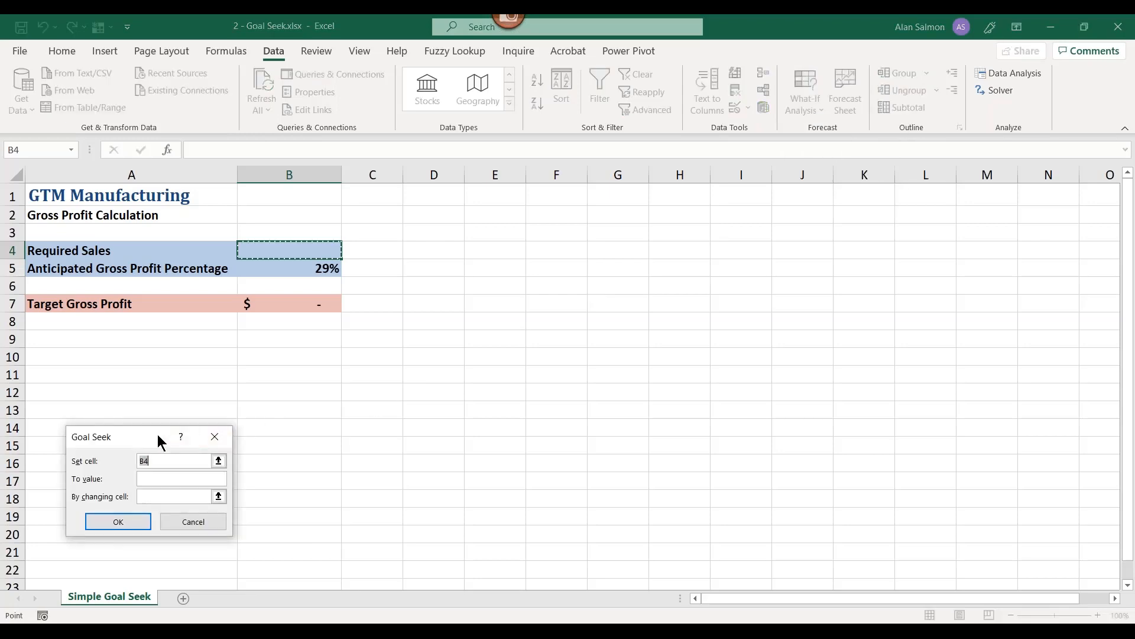
pyautogui.moveTo(161, 442); pyautogui.dragTo(524, 197)
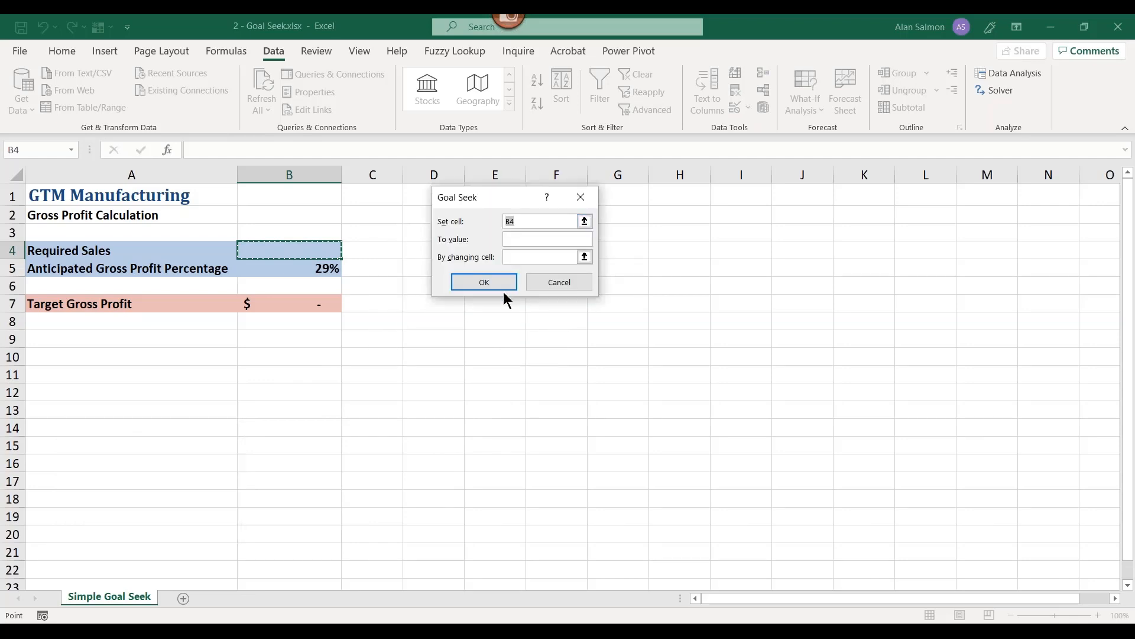
pyautogui.click(321, 307)
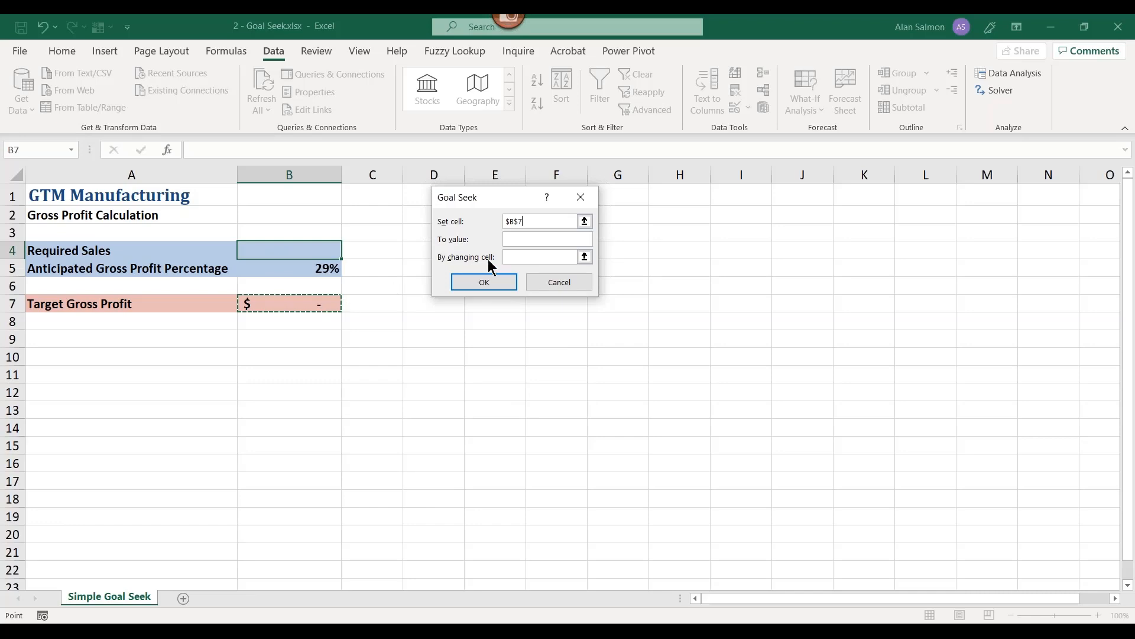
pyautogui.click(506, 238)
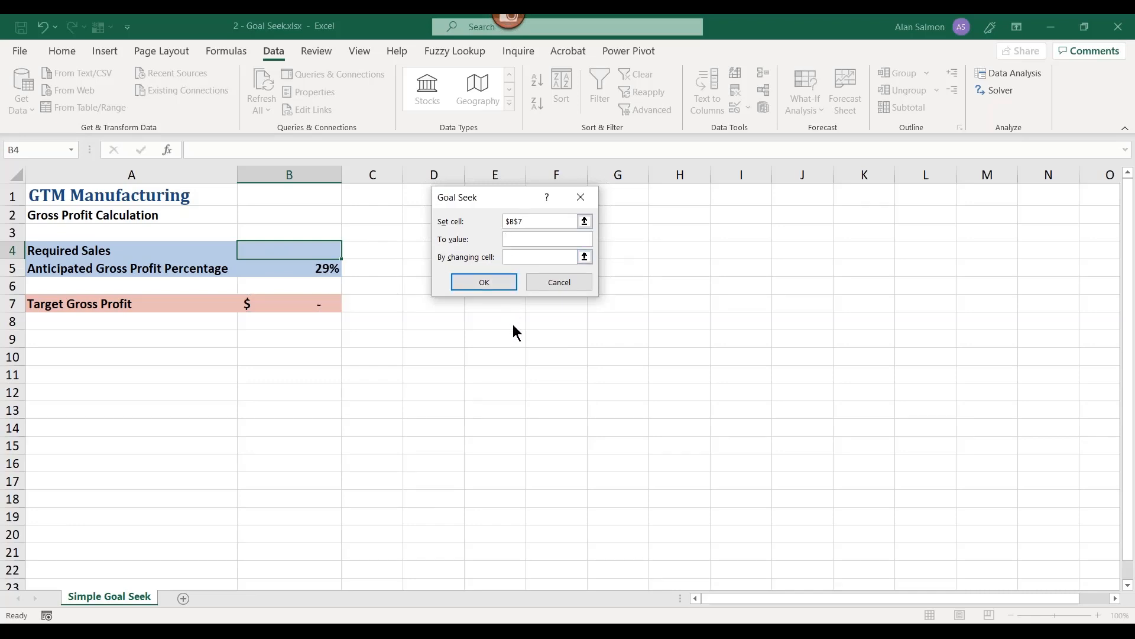
pyautogui.write('6000000')
pyautogui.click(529, 257)
pyautogui.click(316, 253)
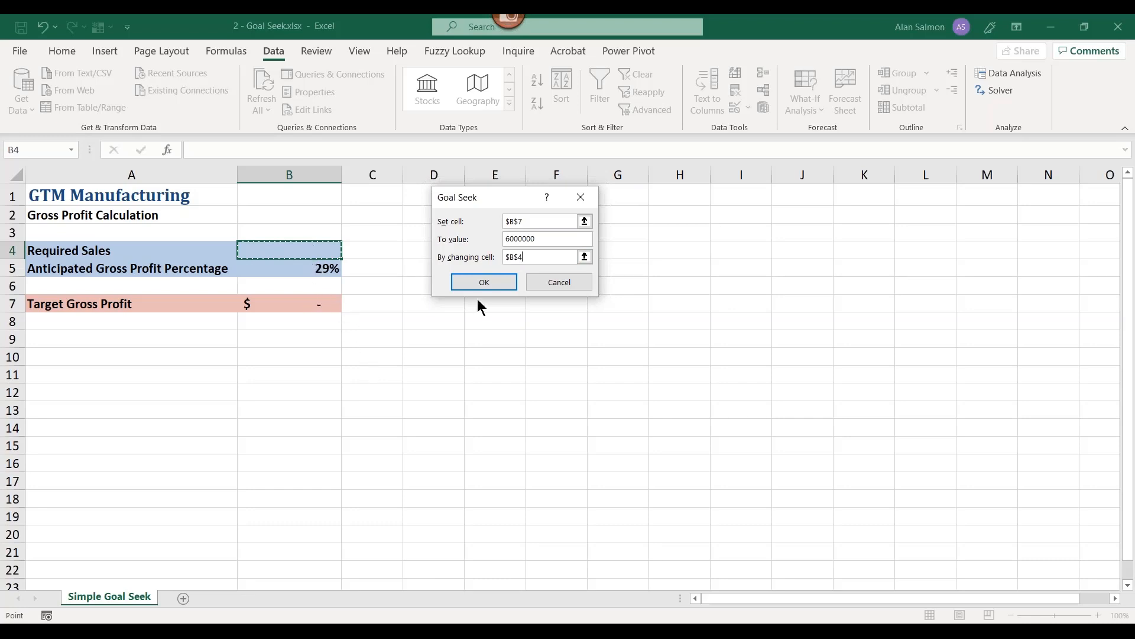
pyautogui.click(484, 283)
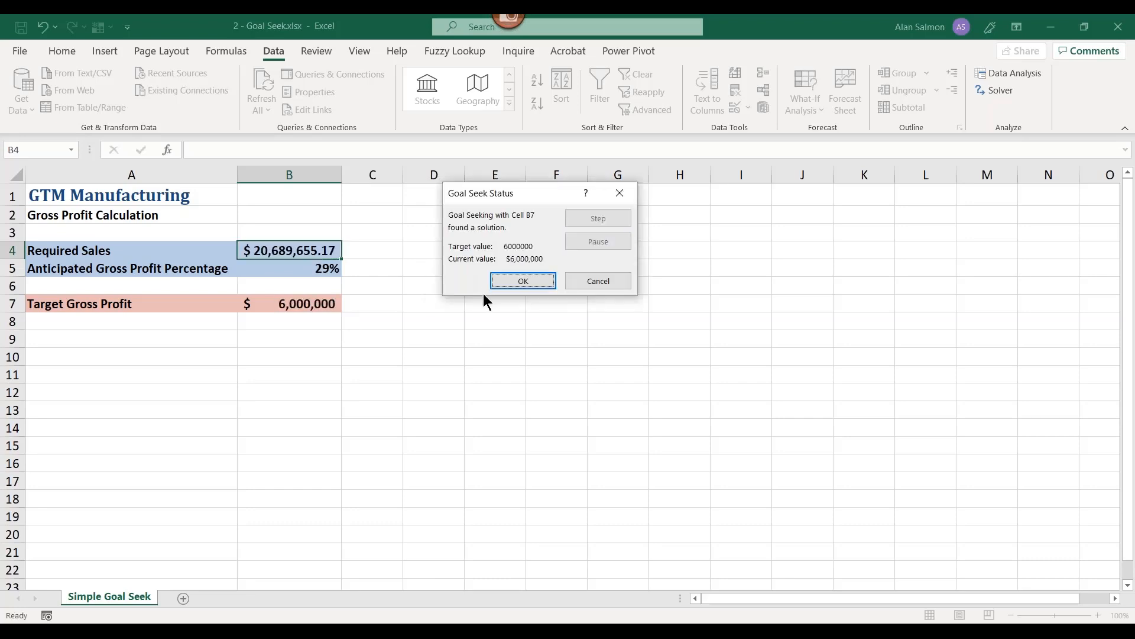
pyautogui.click(522, 284)
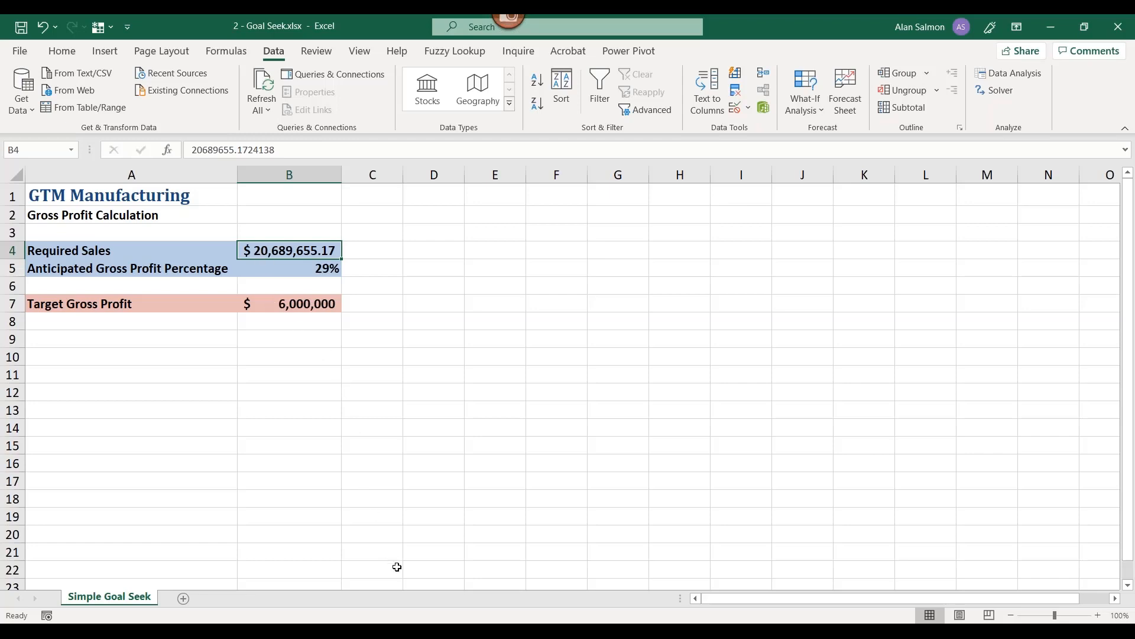
# Switch to the workbook 3 - Goal Seek.xlsx.
pyautogui.click(467, 630)
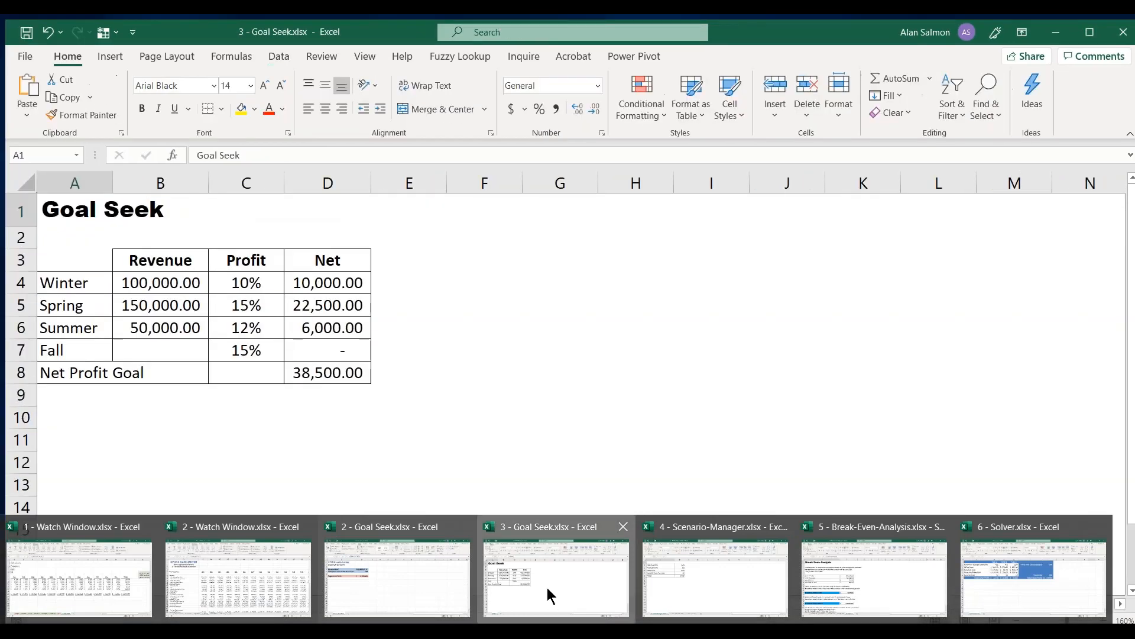
pyautogui.click(547, 588)
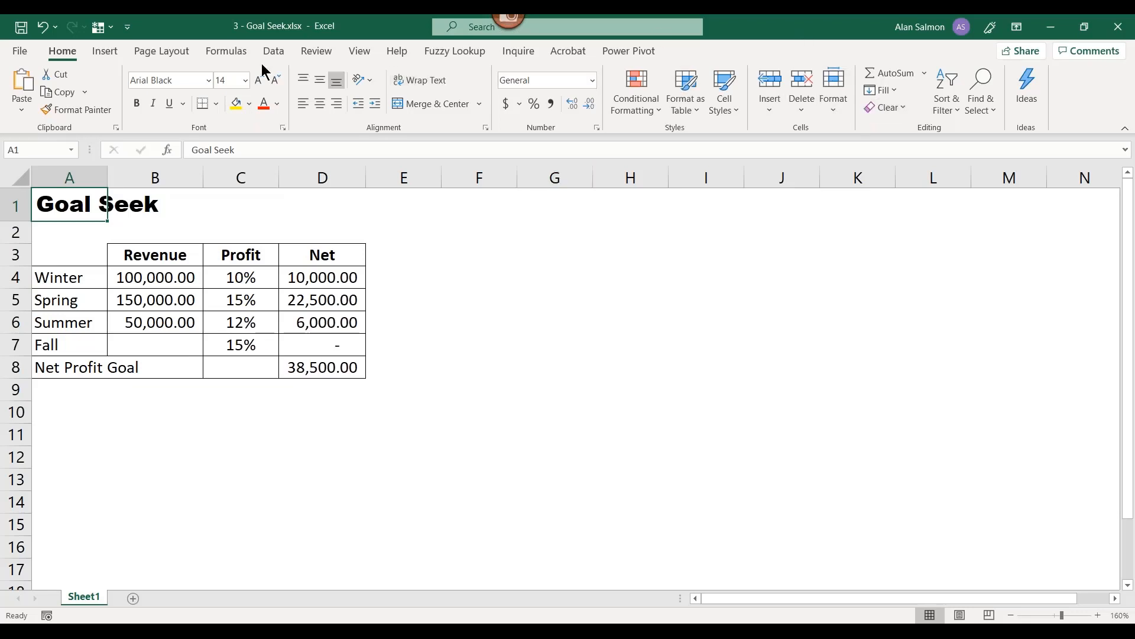
# Run Goal Seek to bring Net Profit Goal, D8, to 50000 by changing Fall revenue, B7, and keep the solution.
pyautogui.click(276, 53)
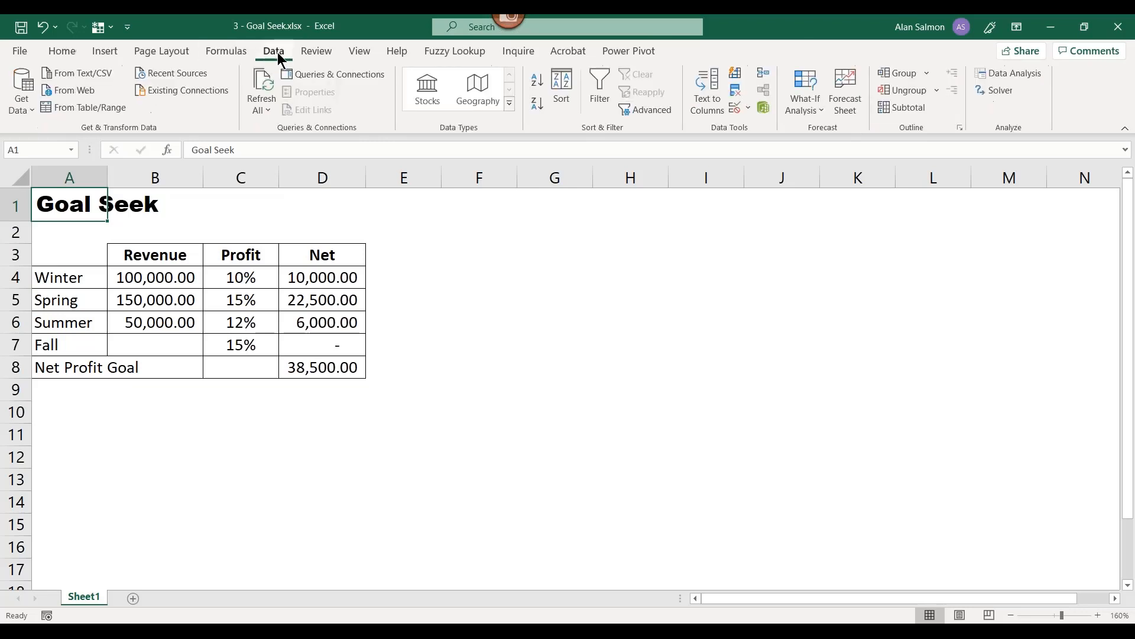
pyautogui.click(819, 114)
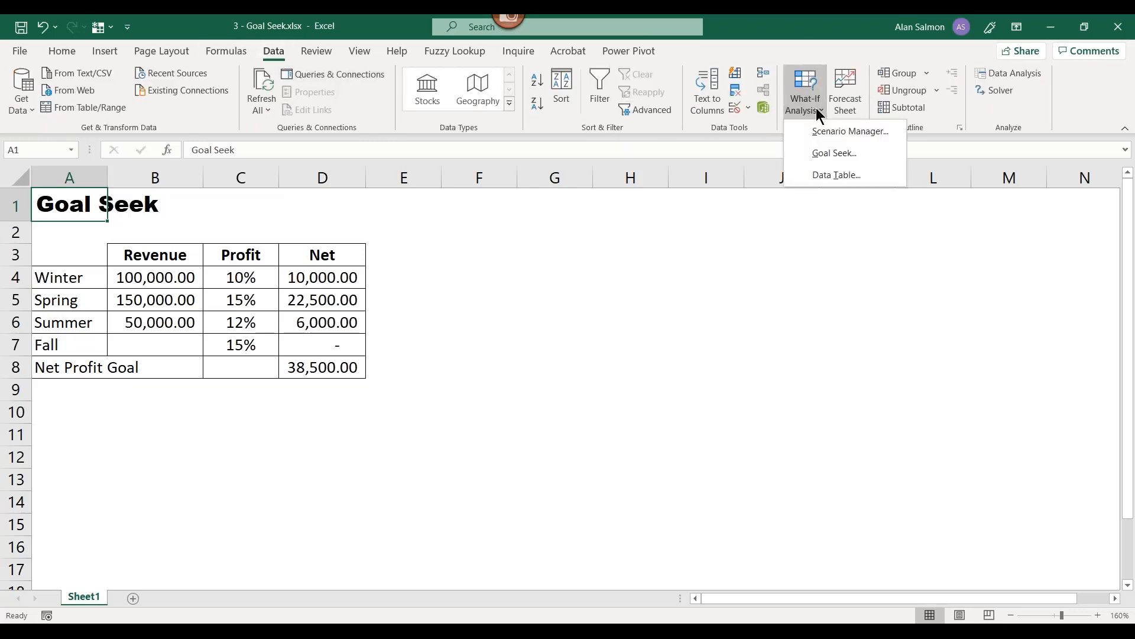
pyautogui.click(834, 153)
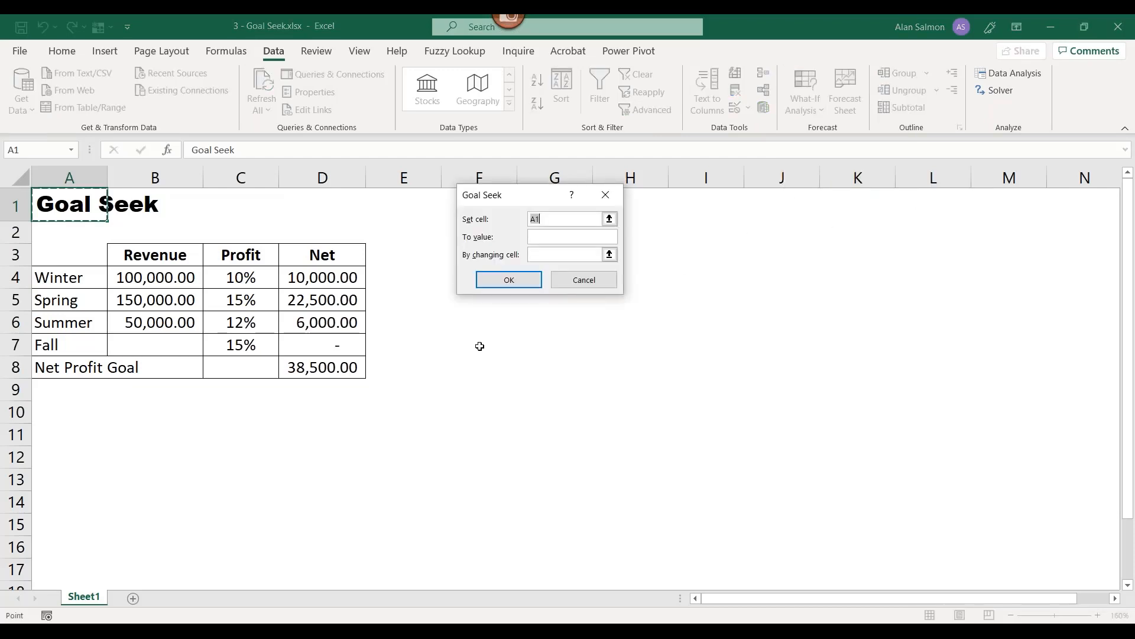
pyautogui.click(312, 370)
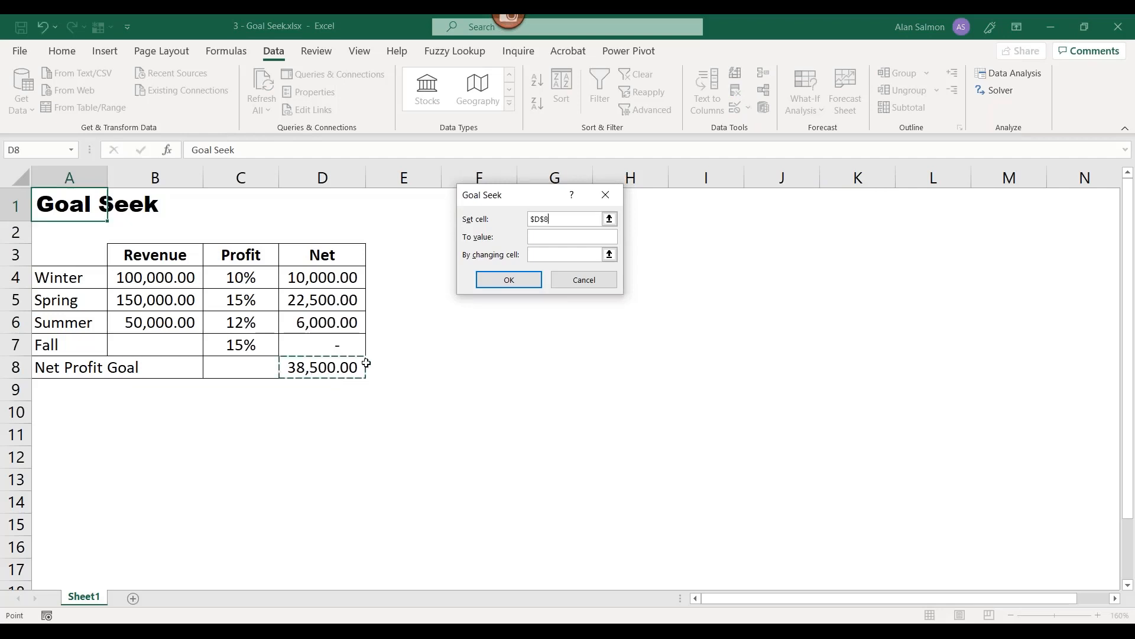
pyautogui.click(544, 237)
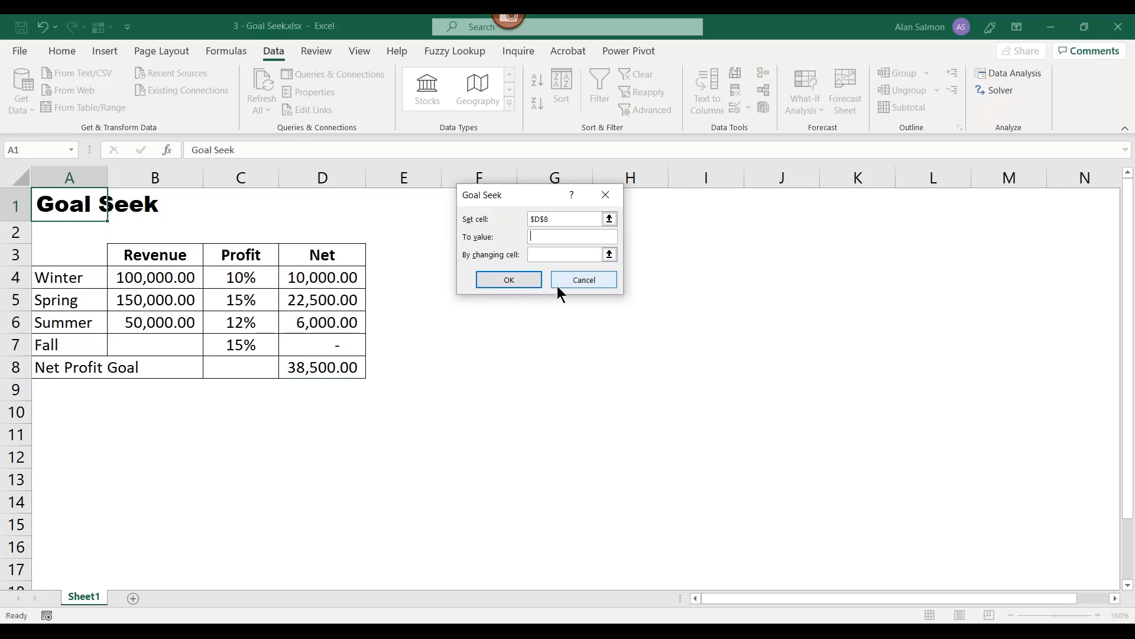
pyautogui.write('50000')
pyautogui.click(540, 254)
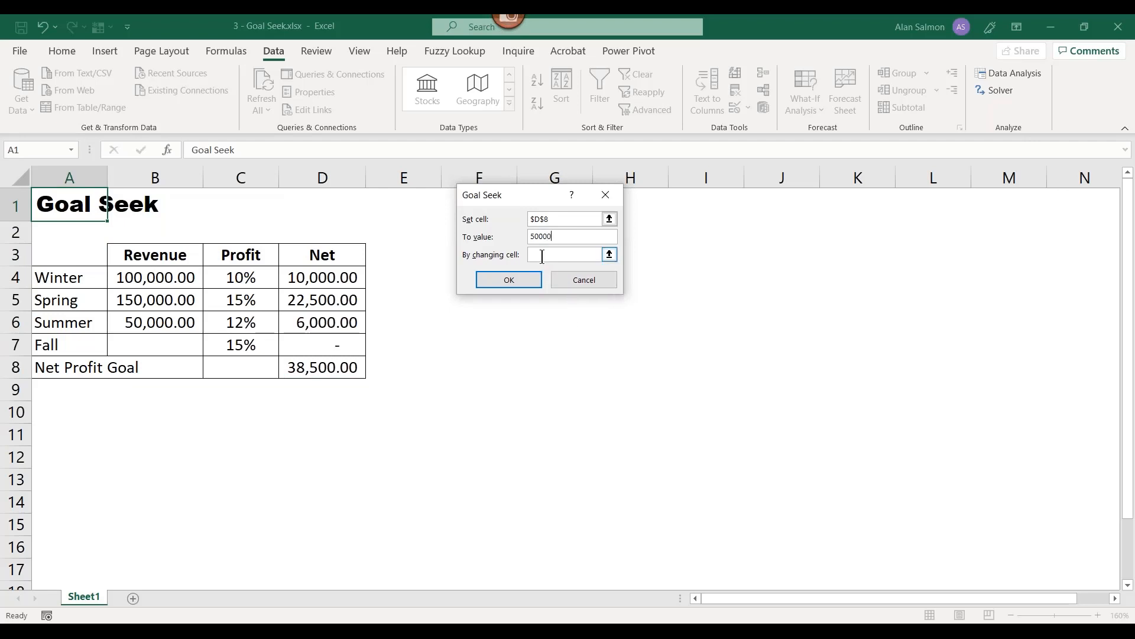
pyautogui.click(172, 345)
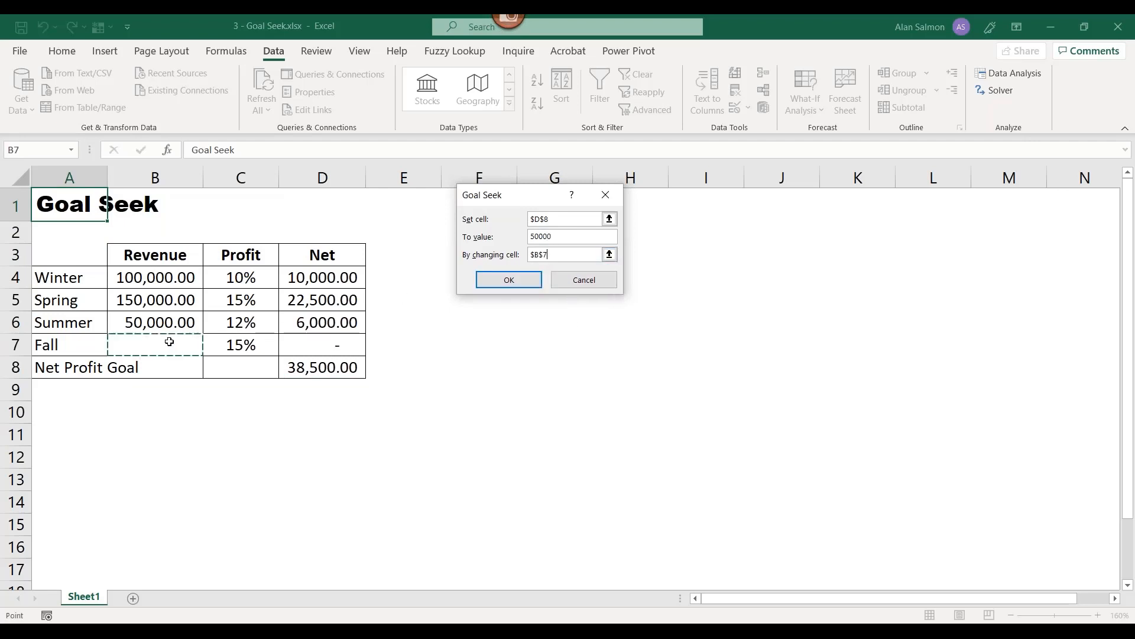
pyautogui.click(509, 282)
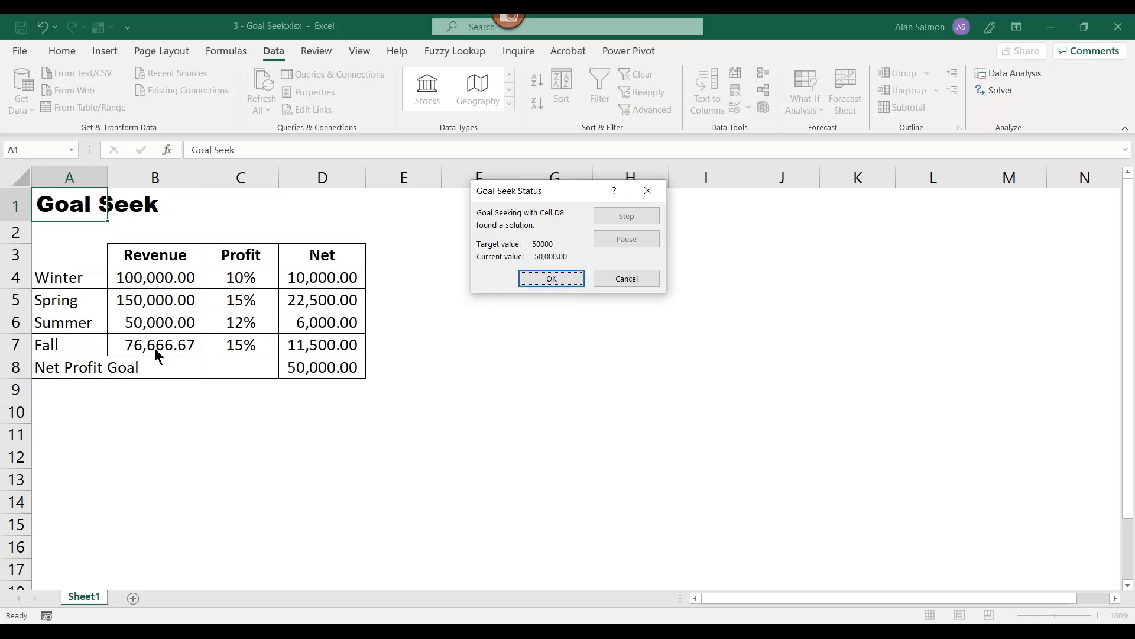
pyautogui.click(545, 279)
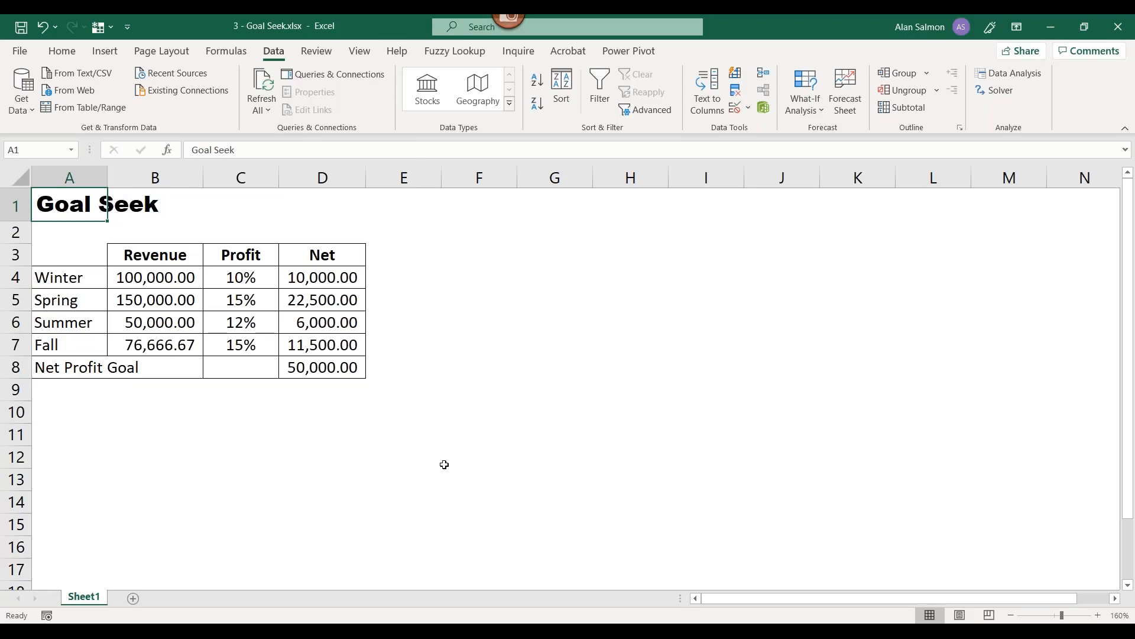
# Switch to the workbook 4 - Scenario-Manager.xlsx and delete all existing scenarios in the Scenario Manager.
pyautogui.click(396, 631)
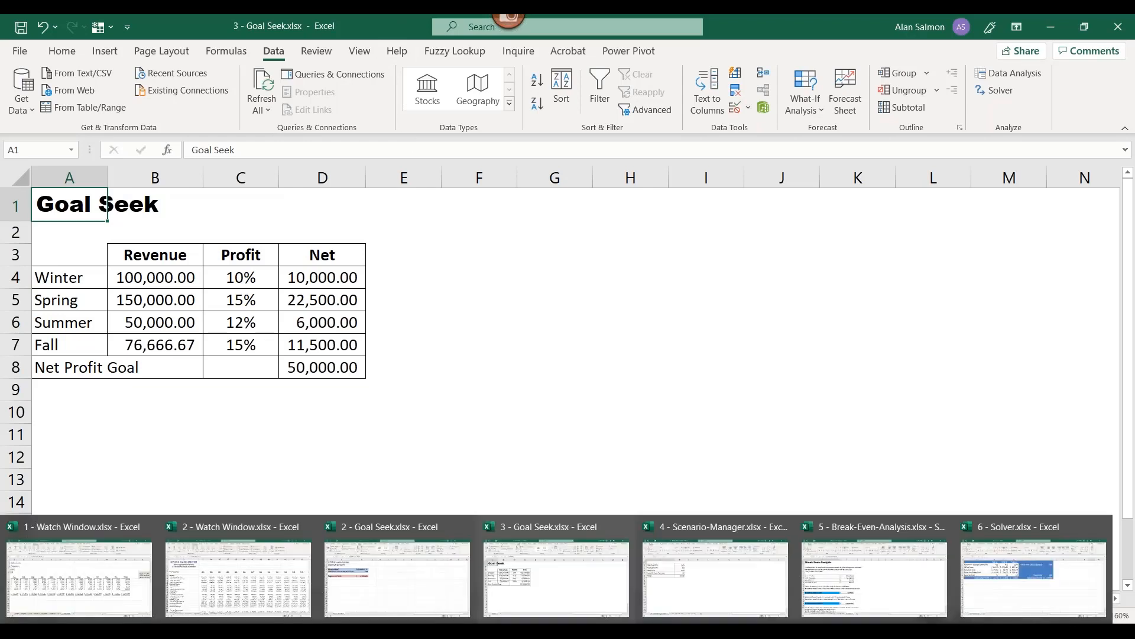
pyautogui.click(667, 587)
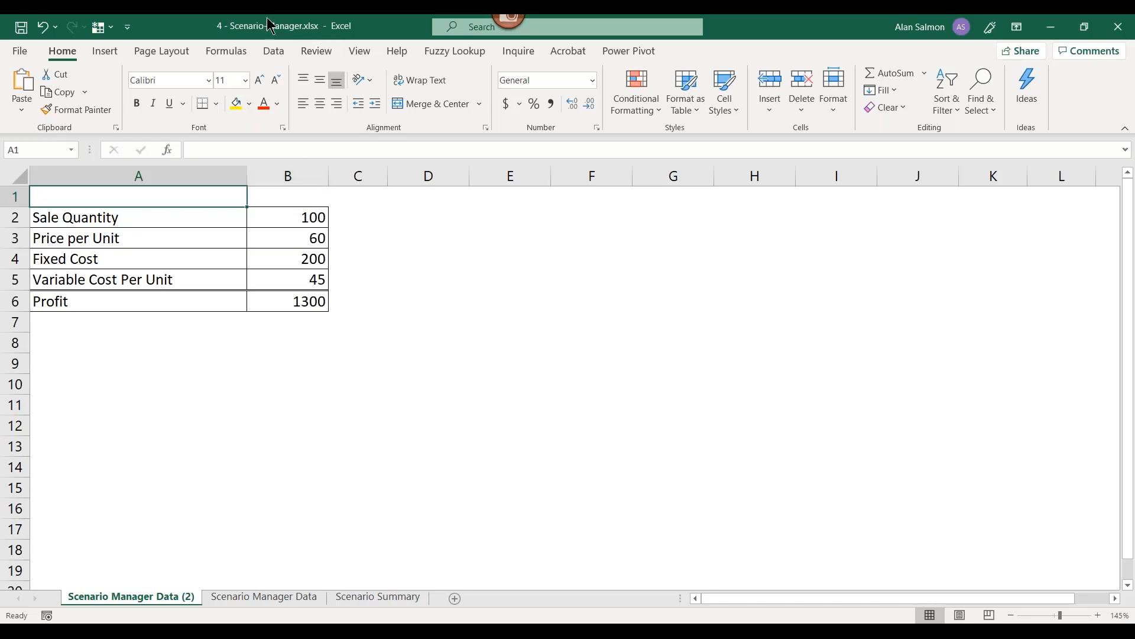
pyautogui.click(276, 55)
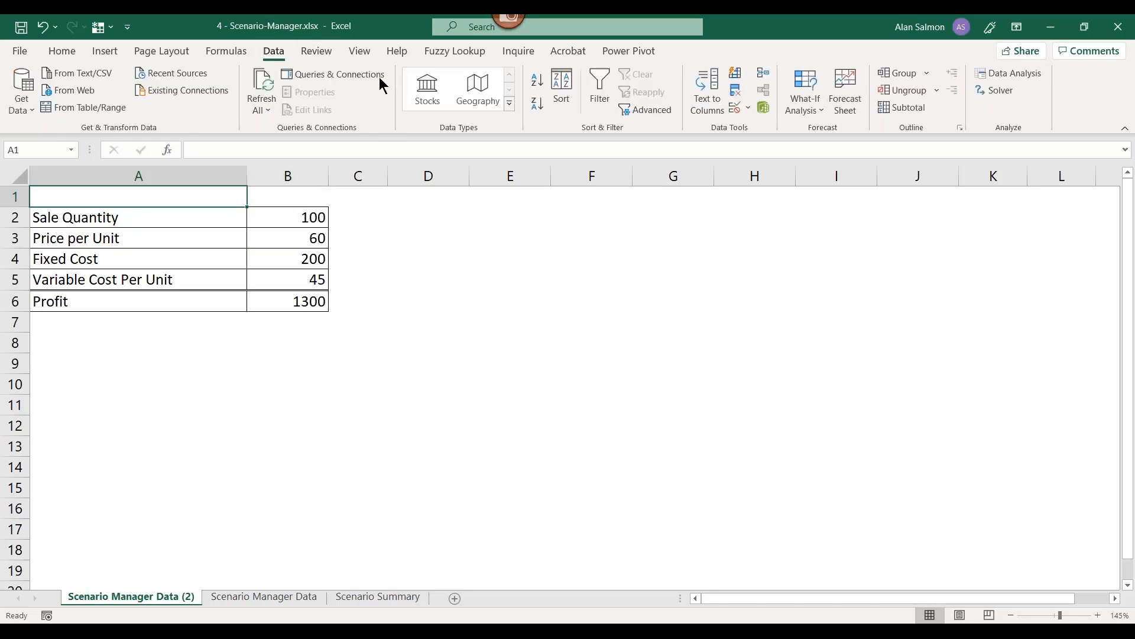
pyautogui.click(821, 109)
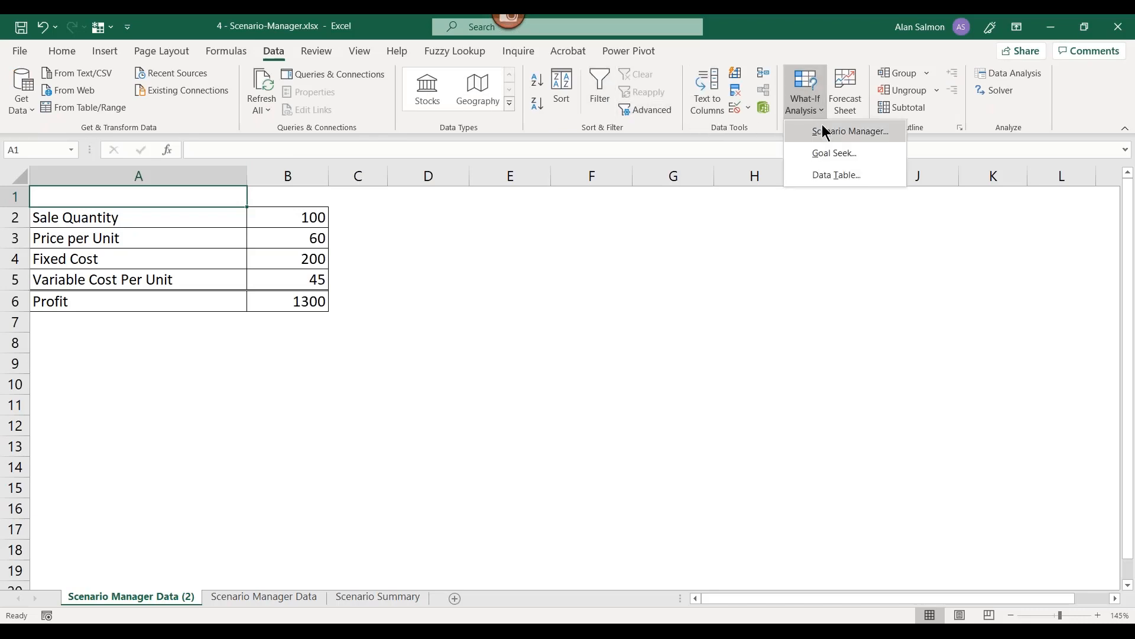
pyautogui.click(827, 131)
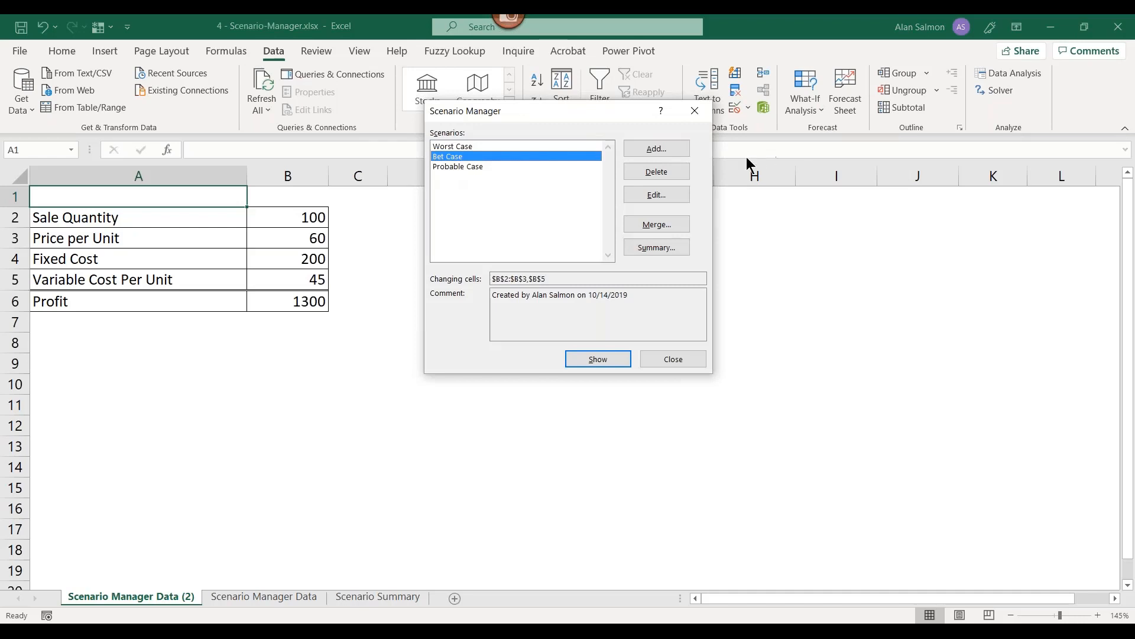
pyautogui.click(491, 147)
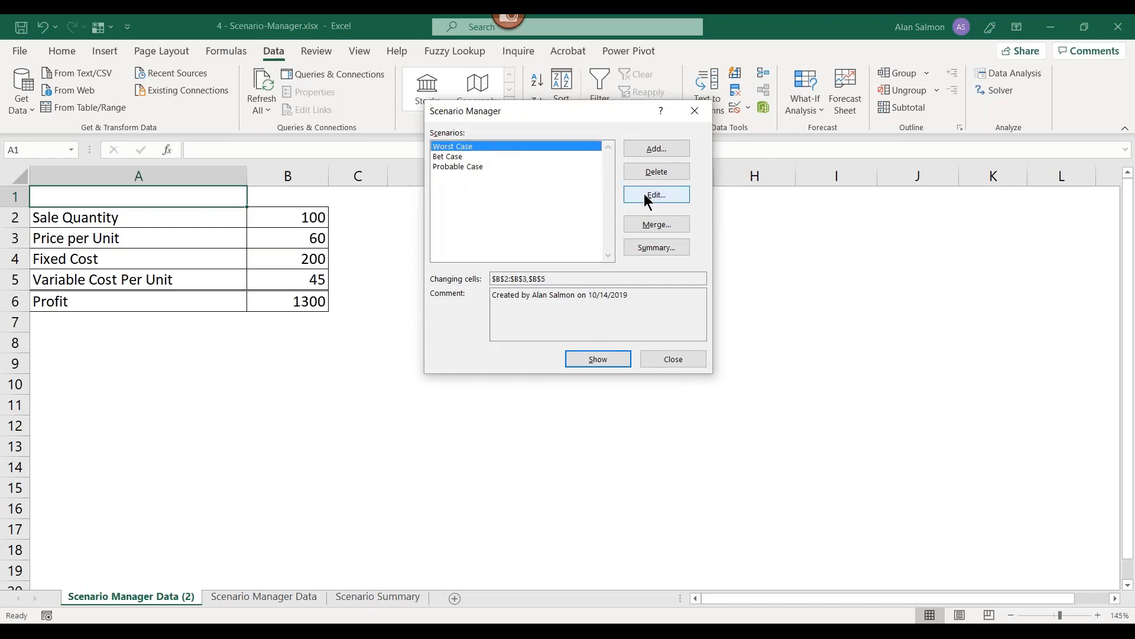
pyautogui.click(655, 172)
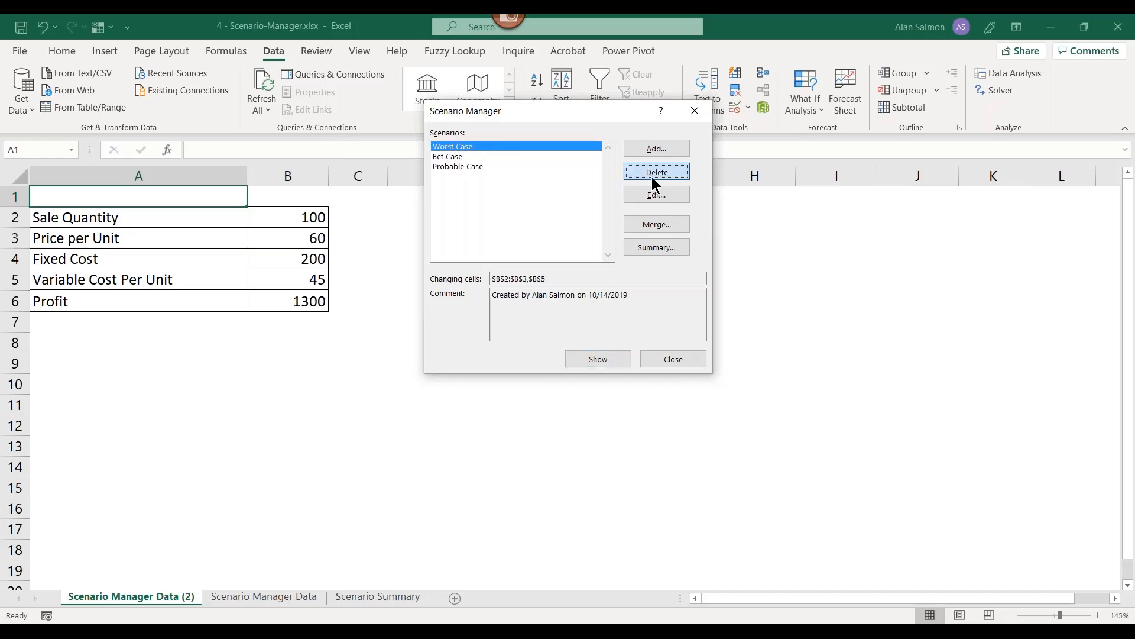
pyautogui.click(650, 174)
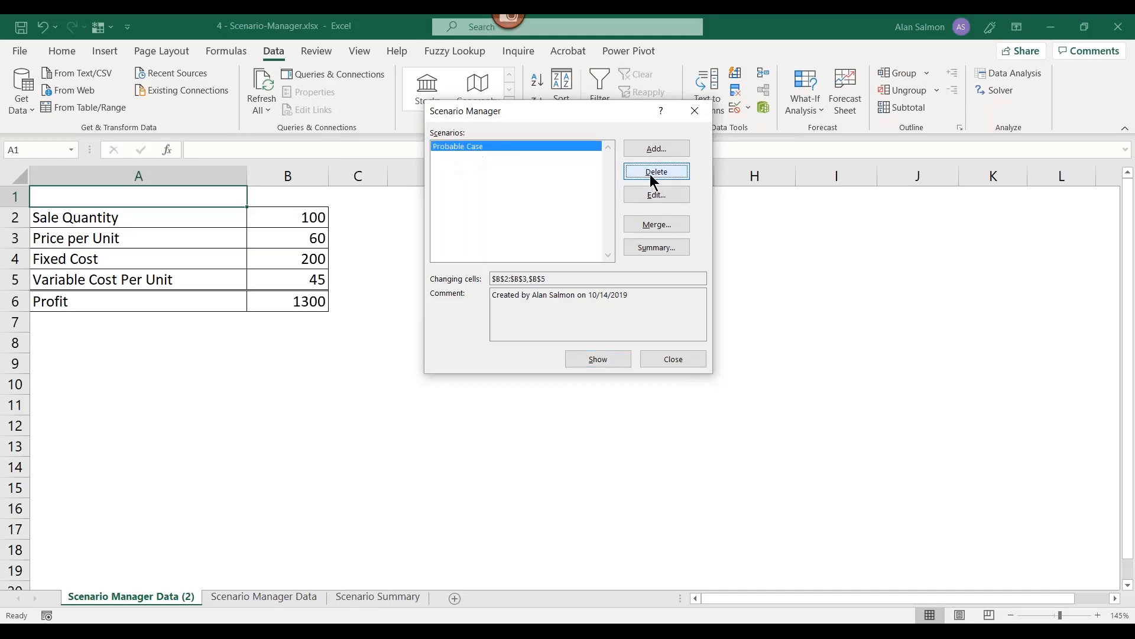
pyautogui.click(650, 174)
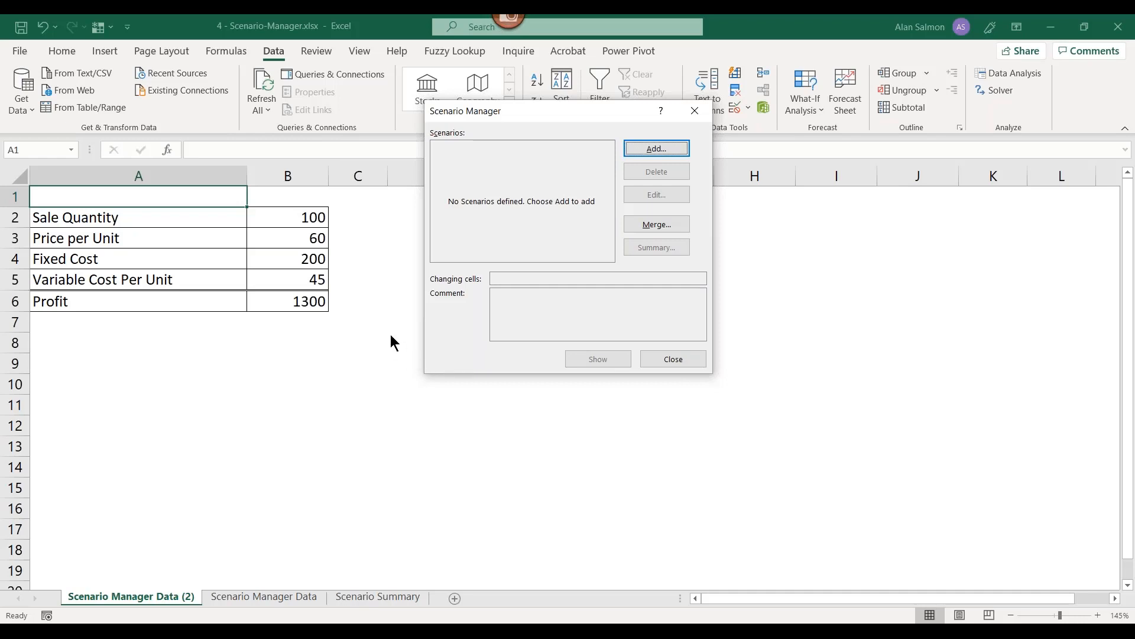
# Add a scenario named Worst Case with B2:B3 and B5 as its changing cells.
pyautogui.click(654, 158)
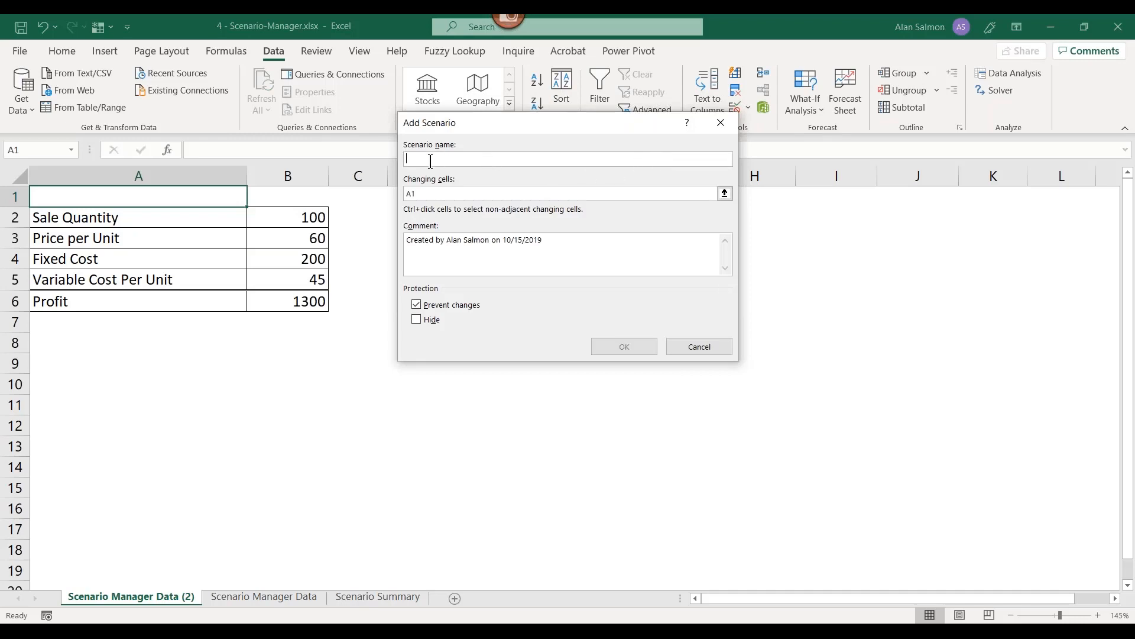
pyautogui.write('Worst Case')
pyautogui.press('Tab')
pyautogui.click(406, 193)
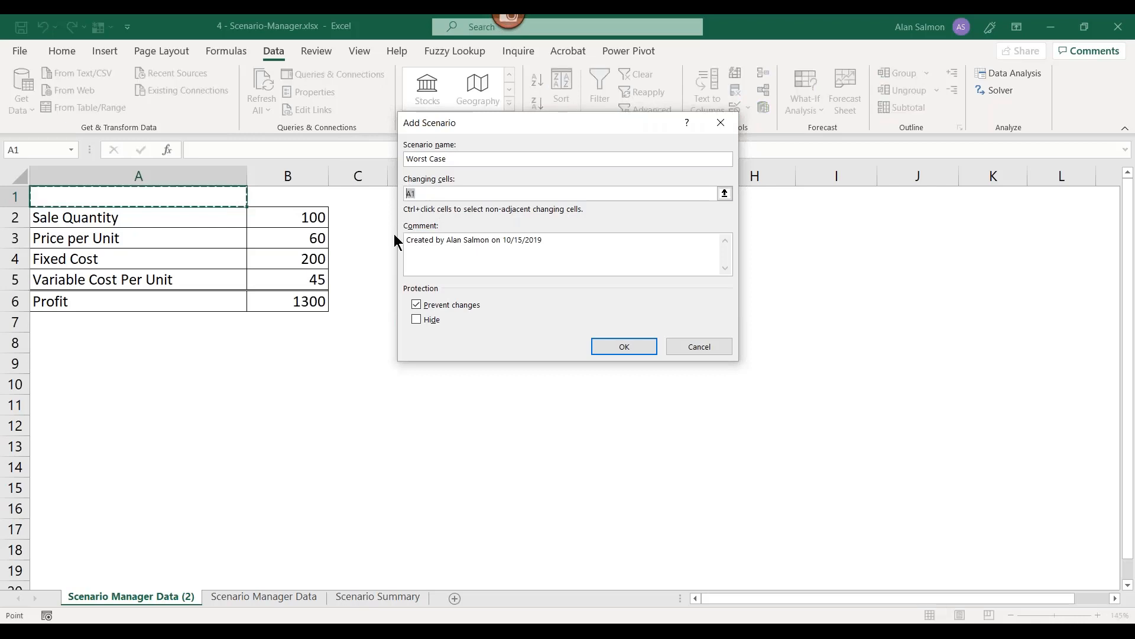
pyautogui.press('BackSpace')
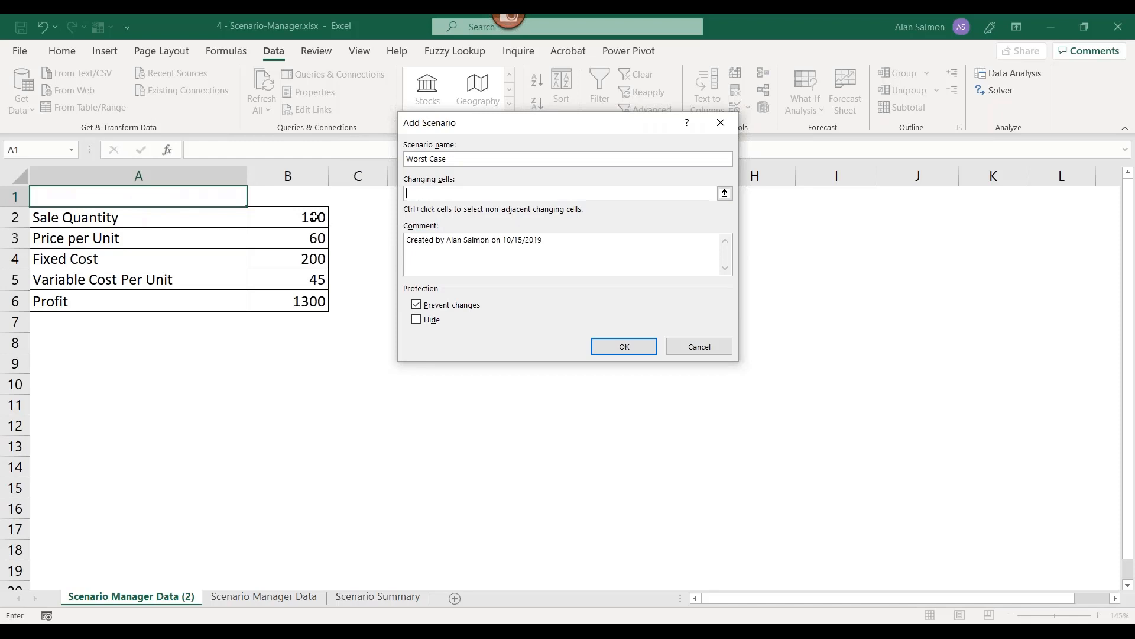
pyautogui.moveTo(315, 217); pyautogui.dragTo(316, 235)
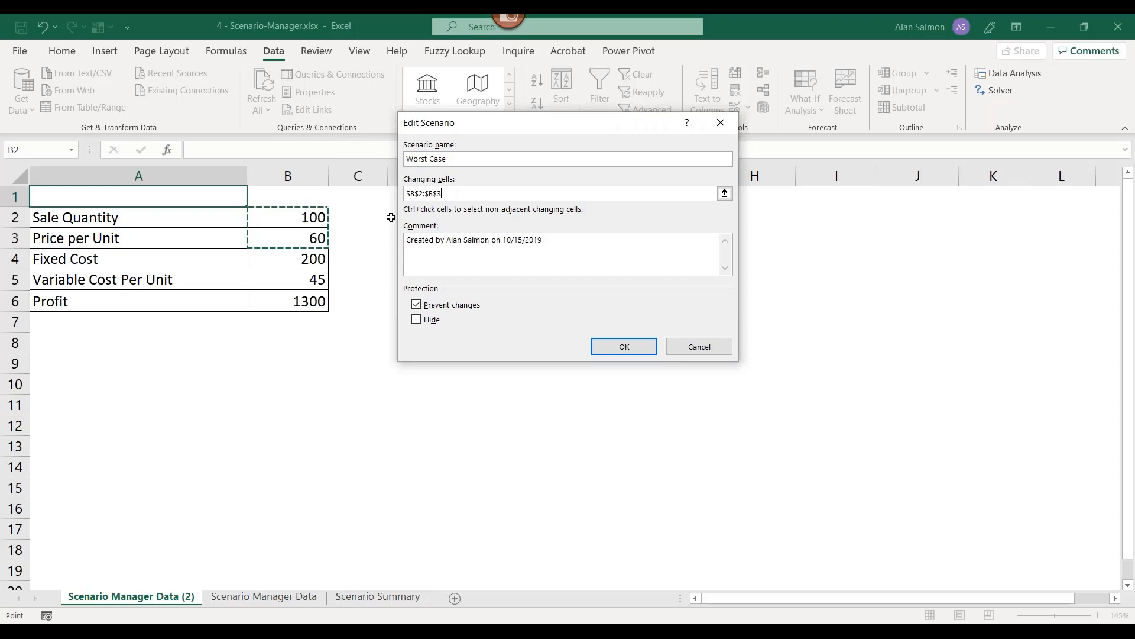
pyautogui.keyDown('ctrl'); pyautogui.click(316, 279); pyautogui.keyUp('ctrl')
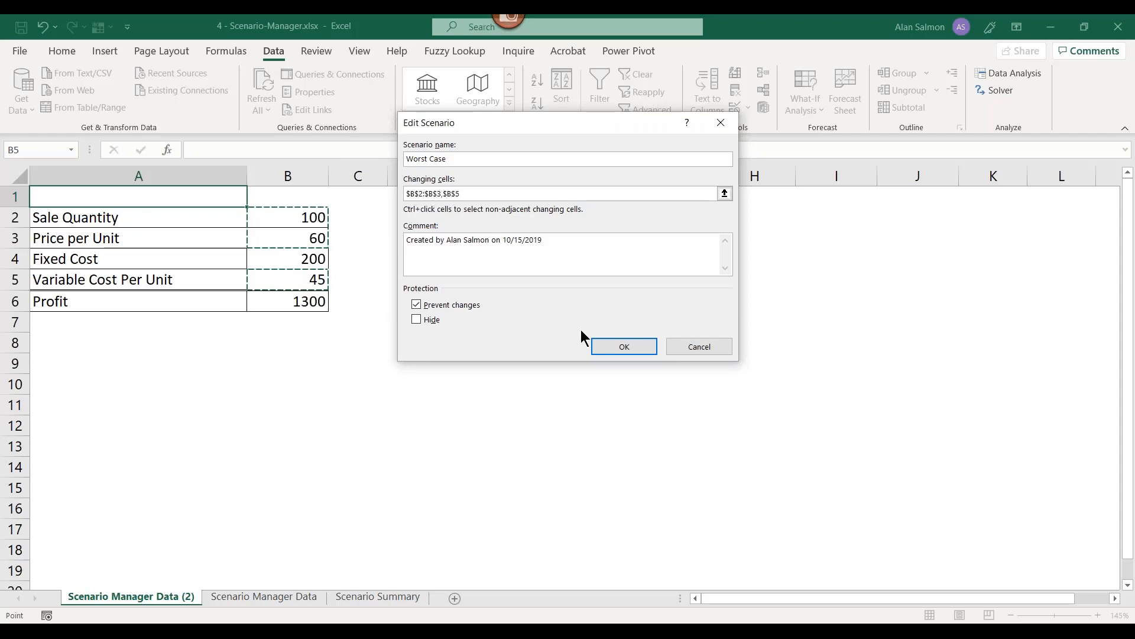
pyautogui.click(613, 343)
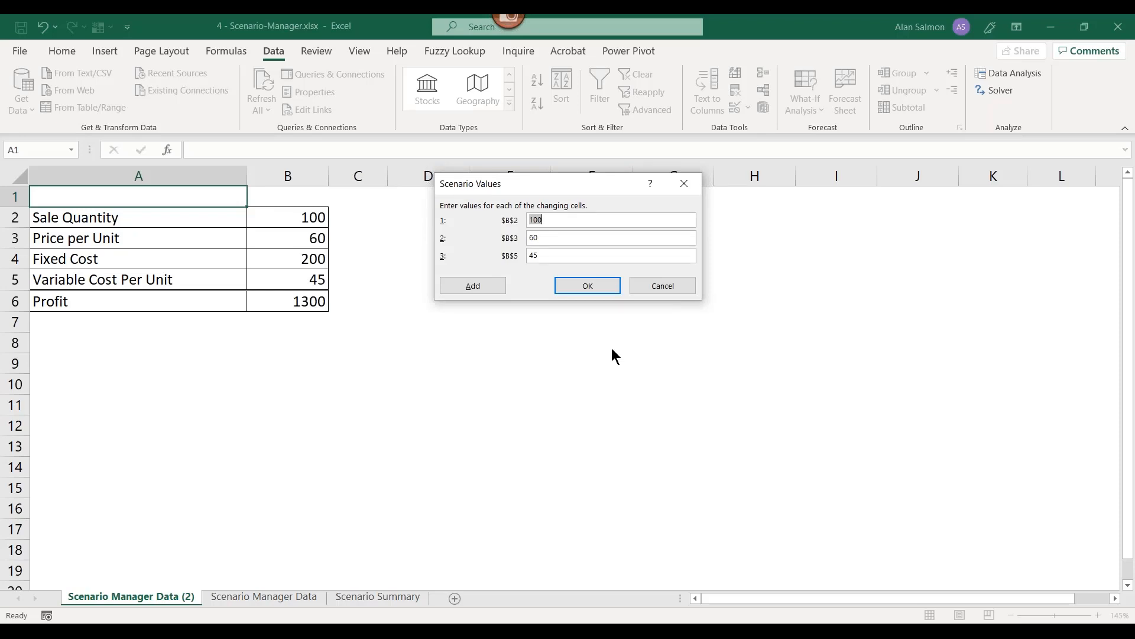
# Set the Worst Case values to 75 for B2, 50 for B3 and 30 for B5, and show the scenario on the sheet.
pyautogui.press('BackSpace')
pyautogui.write('75')
pyautogui.doubleClick(532, 237)
pyautogui.write('50')
pyautogui.moveTo(546, 254); pyautogui.dragTo(506, 270)
pyautogui.write('30')
pyautogui.click(588, 286)
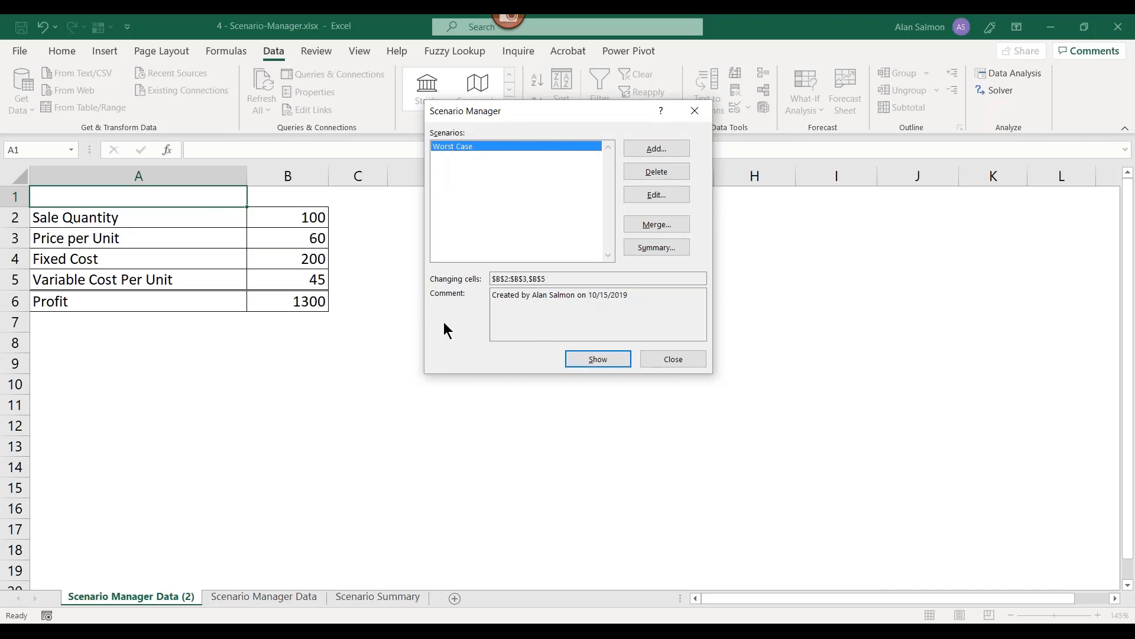
pyautogui.click(597, 359)
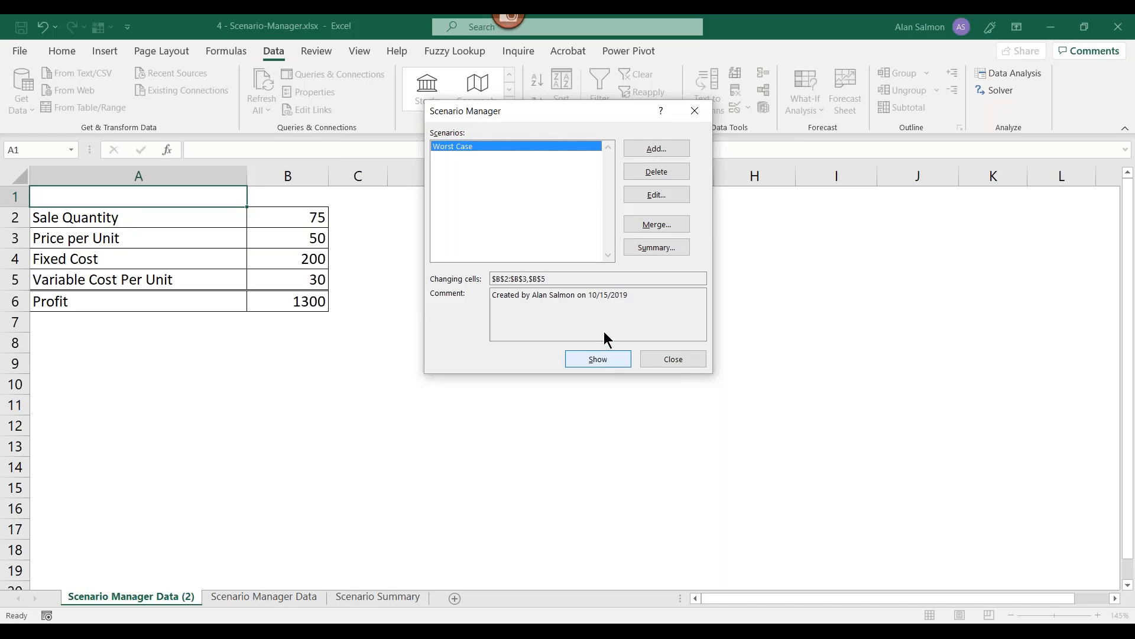
# Add a scenario named Probable with B2 at 100, B3 at 60 and B5 at 35, and show it on the sheet.
pyautogui.click(661, 149)
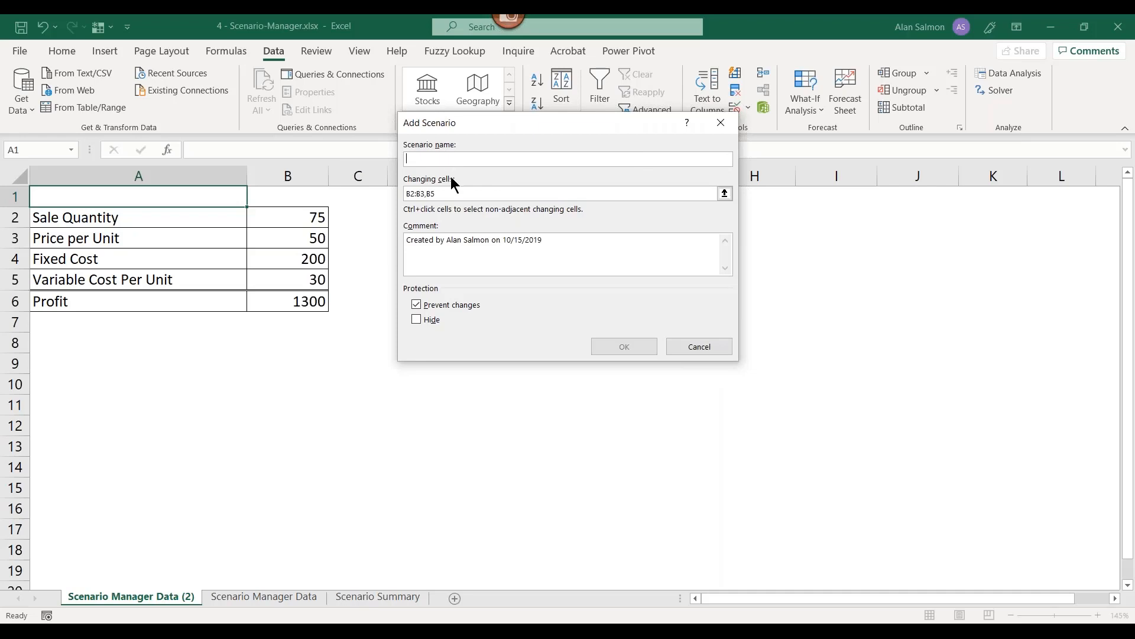
pyautogui.write('Probable')
pyautogui.click(627, 346)
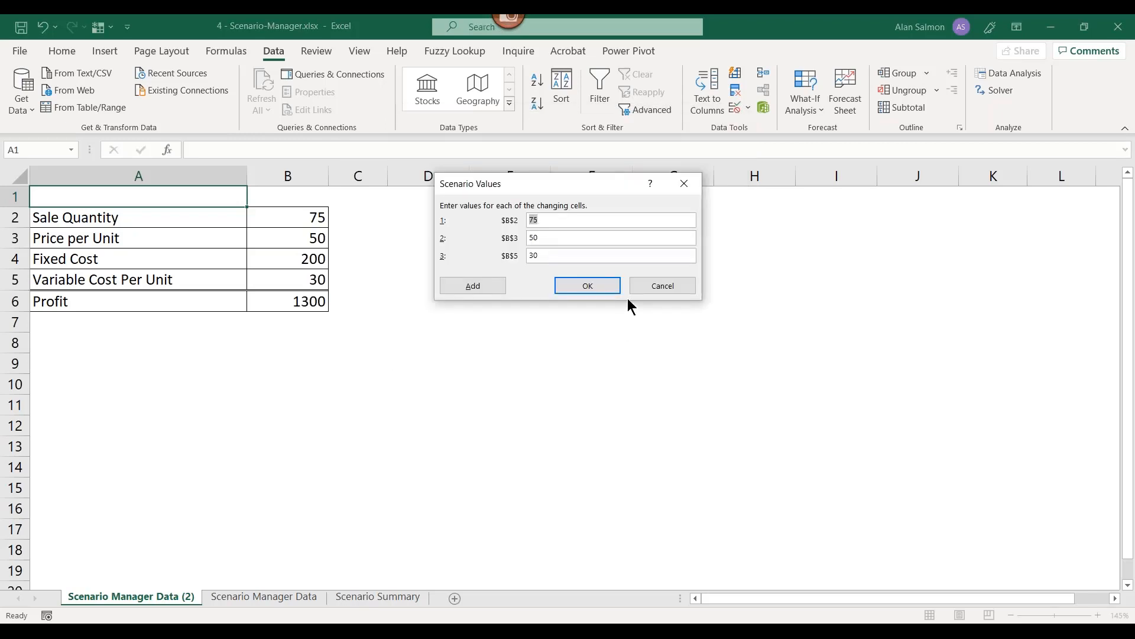
pyautogui.write('100')
pyautogui.moveTo(541, 238); pyautogui.dragTo(527, 238)
pyautogui.write('60')
pyautogui.click(531, 256)
pyautogui.write('5')
pyautogui.click(587, 286)
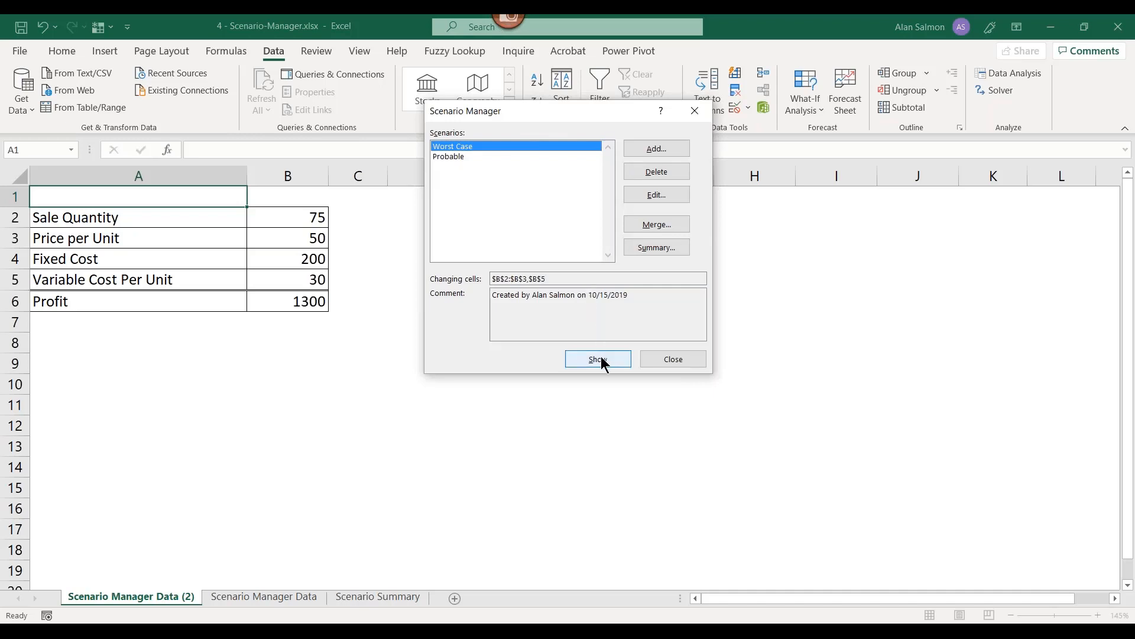
pyautogui.click(467, 157)
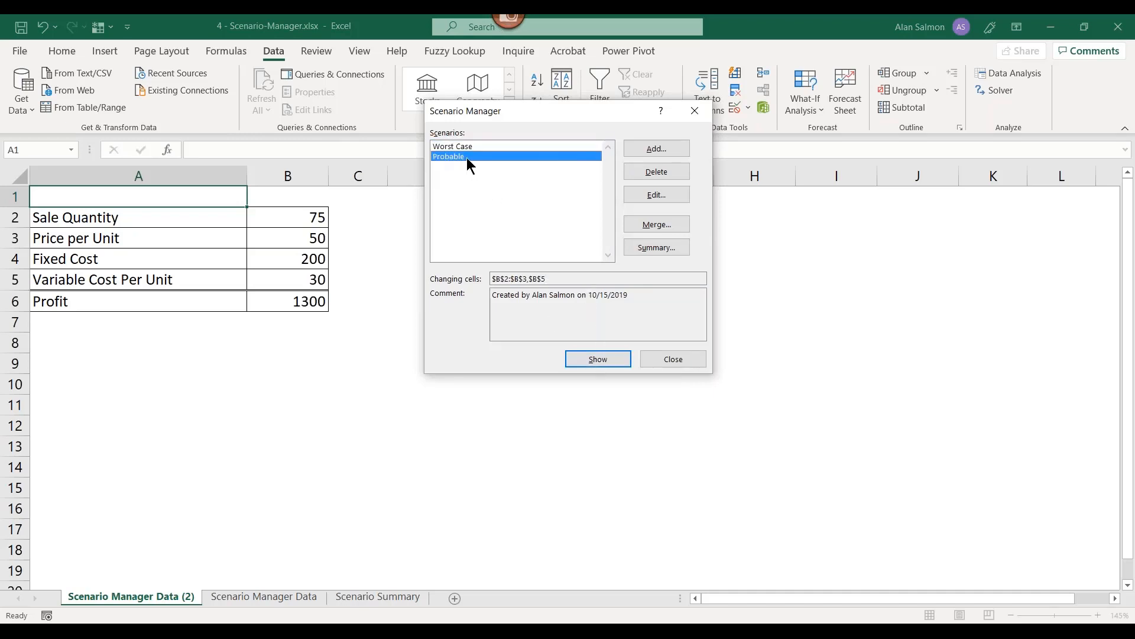
pyautogui.click(597, 360)
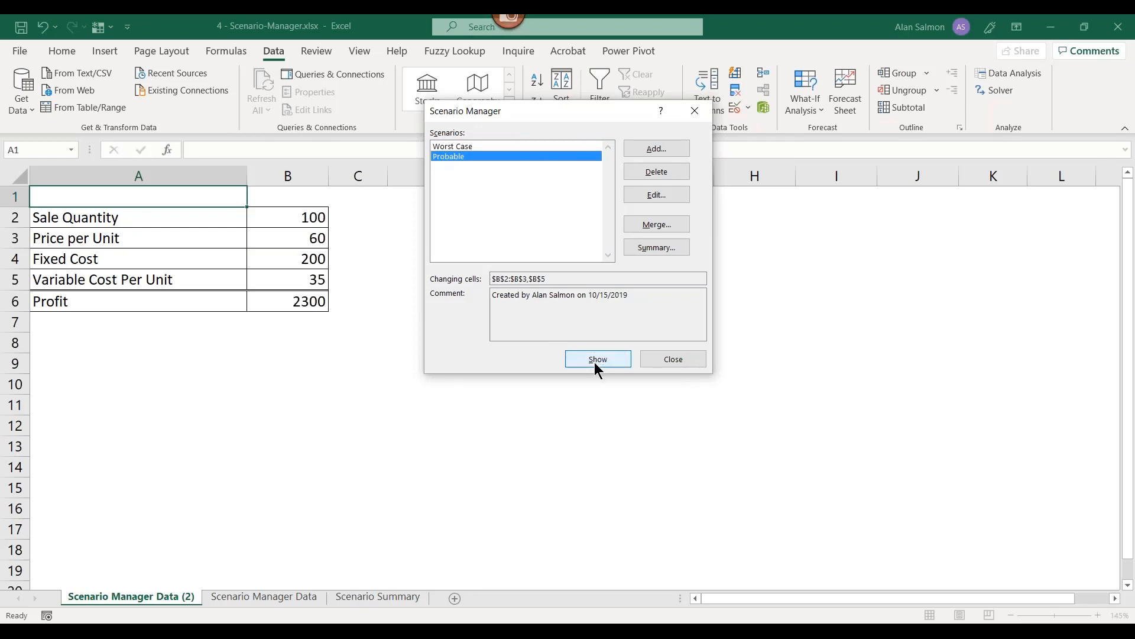
# Add a scenario named Best Case with B2 at 125, B3 at 70 and B5 at 25.
pyautogui.click(651, 153)
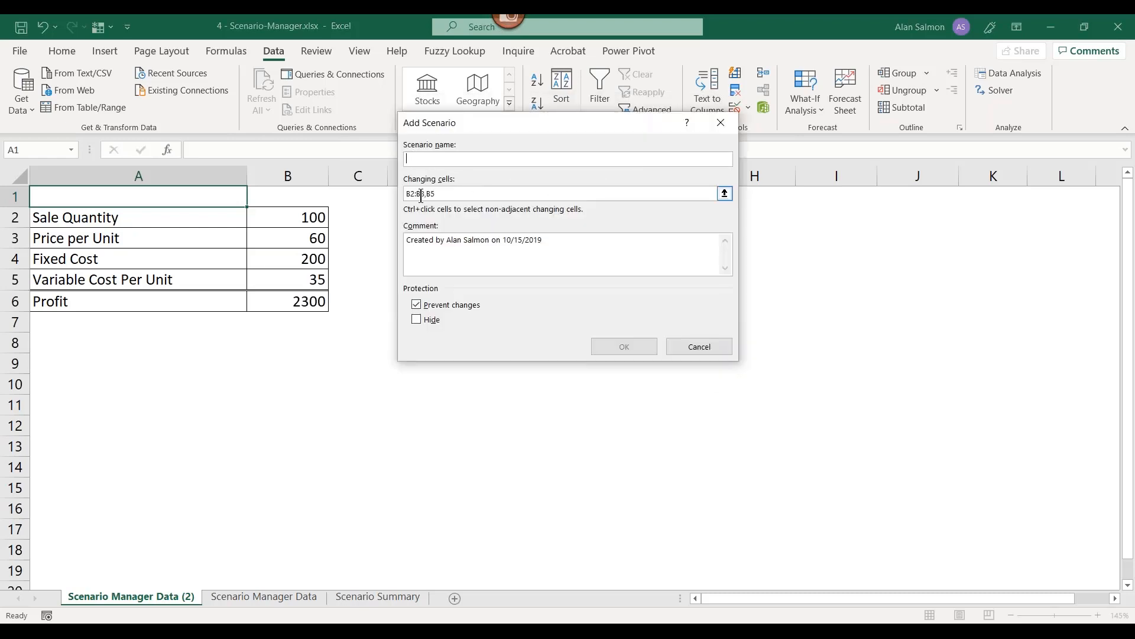
pyautogui.write('Best Case')
pyautogui.click(625, 347)
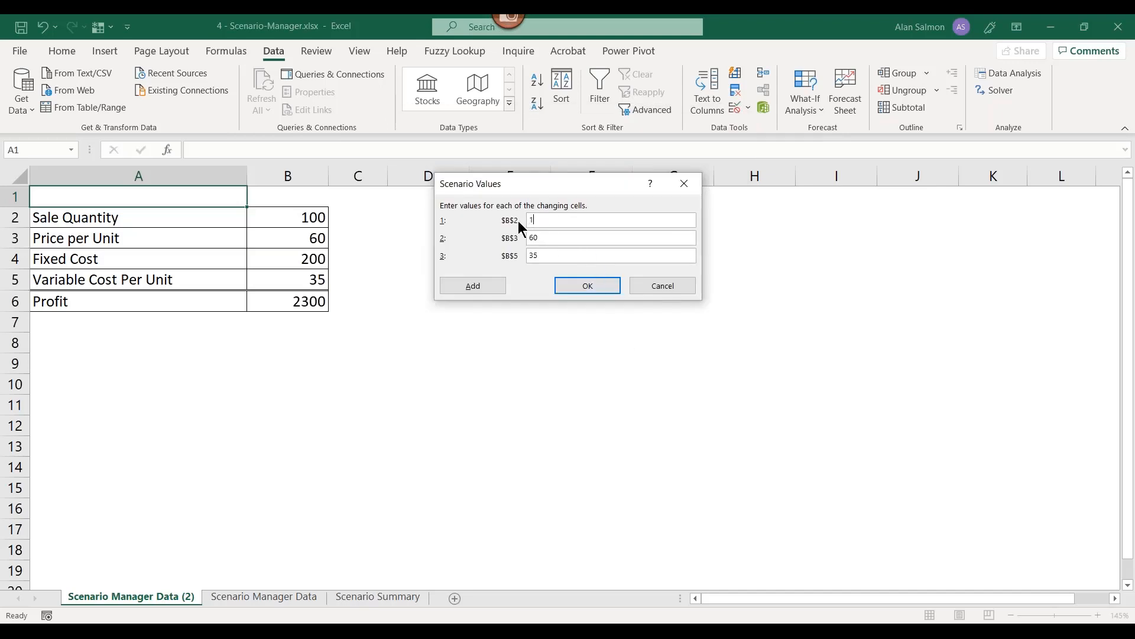
pyautogui.write('125')
pyautogui.moveTo(542, 237); pyautogui.dragTo(529, 237)
pyautogui.write('0')
pyautogui.moveTo(542, 255); pyautogui.dragTo(529, 254)
pyautogui.write('25')
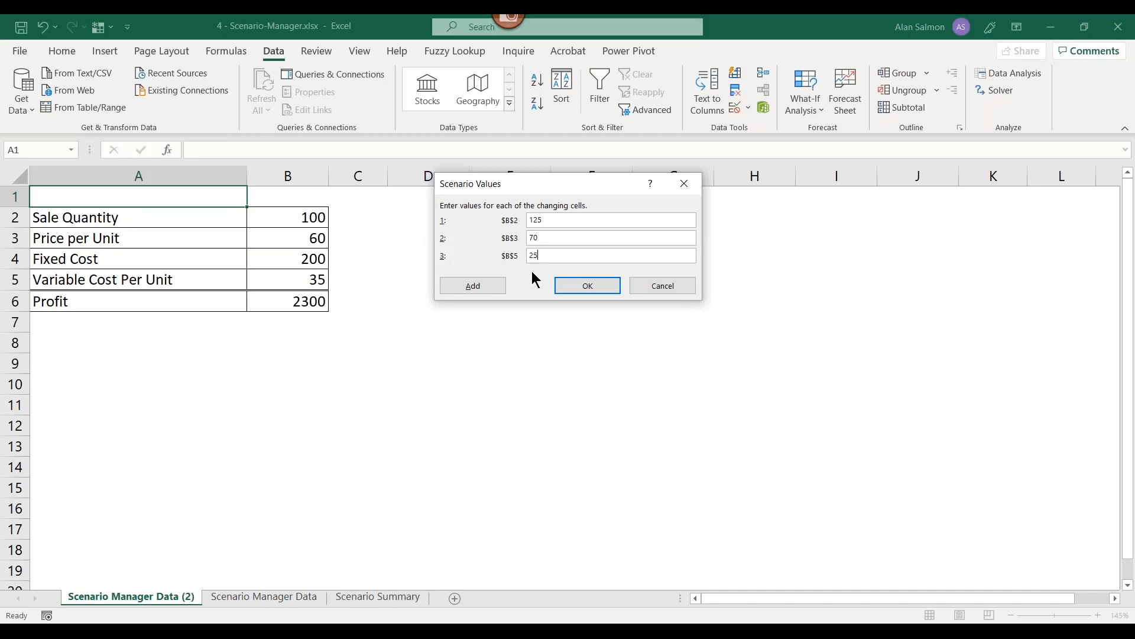
pyautogui.click(583, 286)
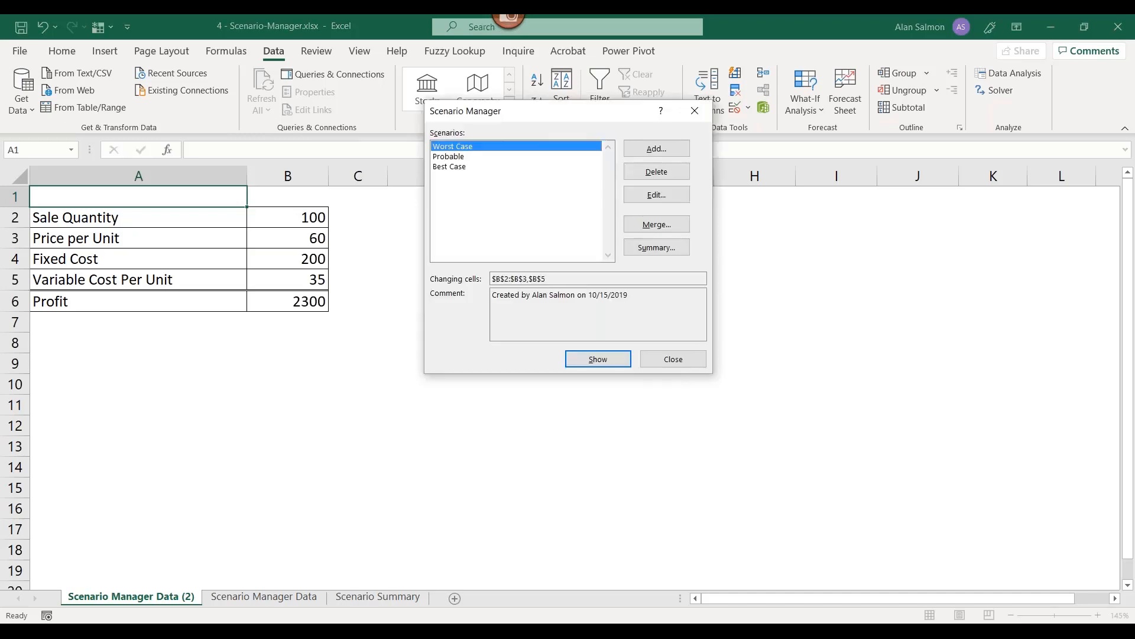
# Show the Best Case scenario's values on the sheet and look through the three listed scenarios.
pyautogui.click(462, 168)
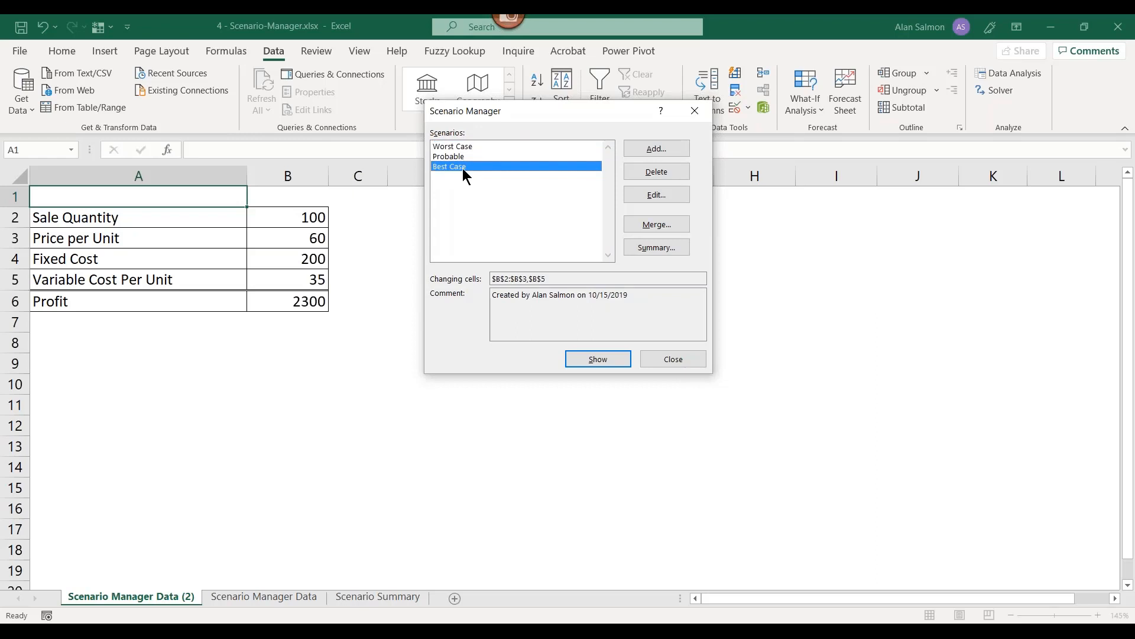
pyautogui.click(599, 359)
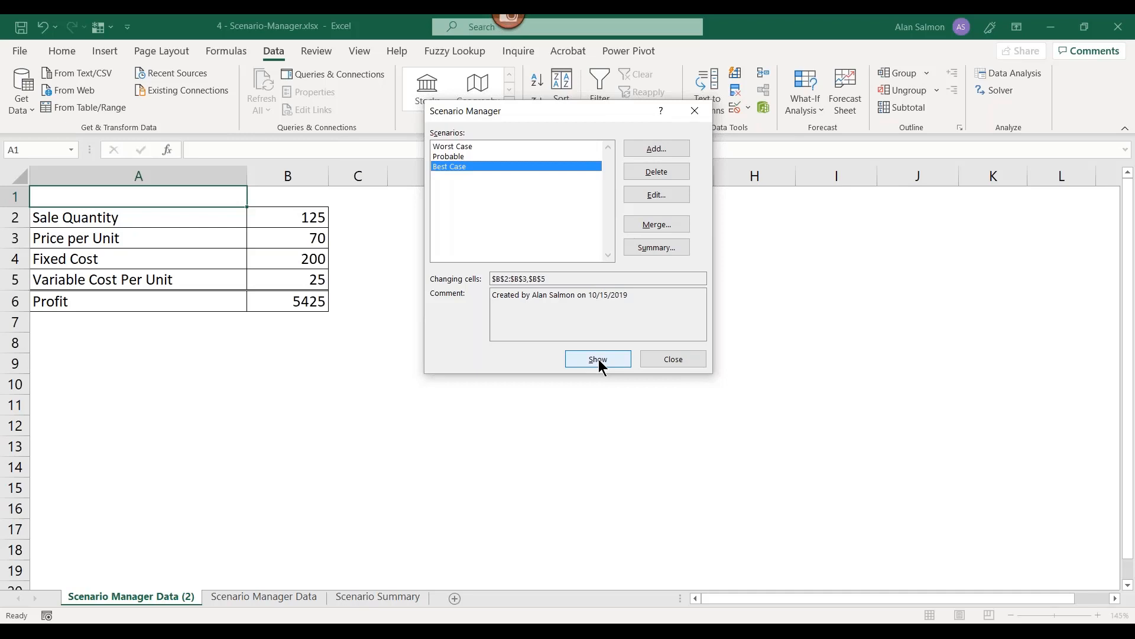
pyautogui.click(456, 148)
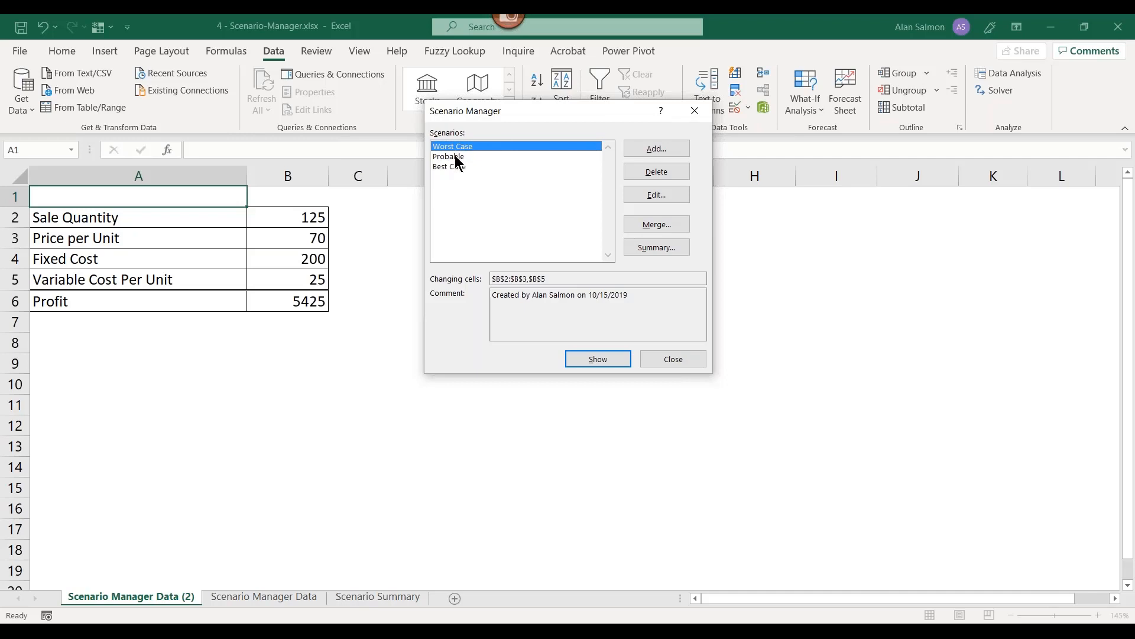
pyautogui.click(459, 157)
pyautogui.click(459, 167)
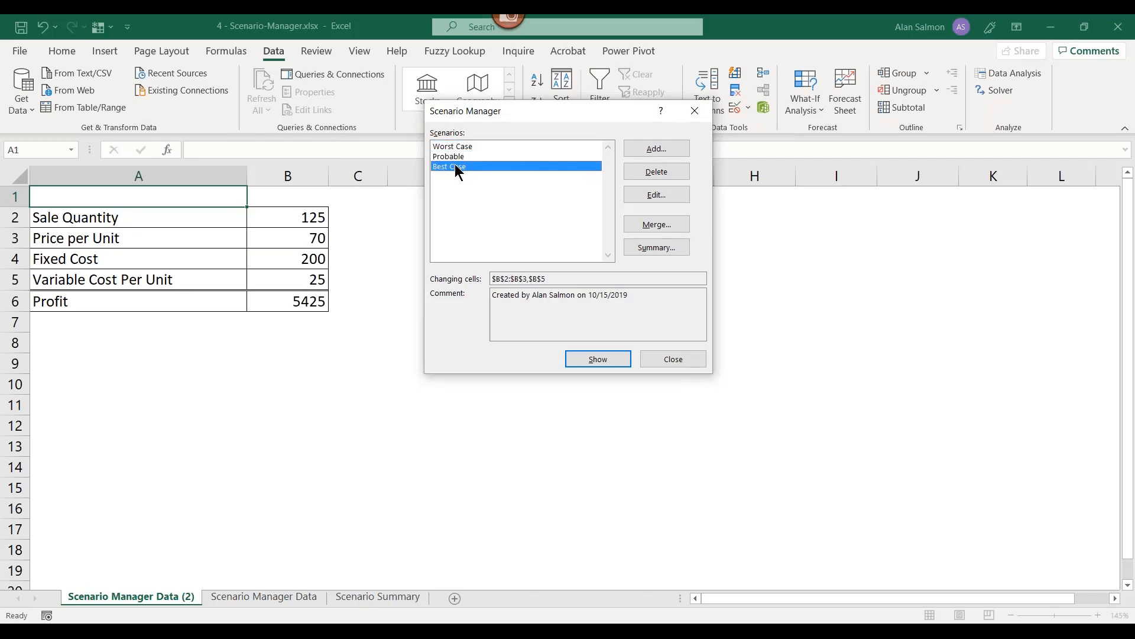
# Create a scenario summary report of the three scenarios with B6 as the result cell.
pyautogui.click(656, 247)
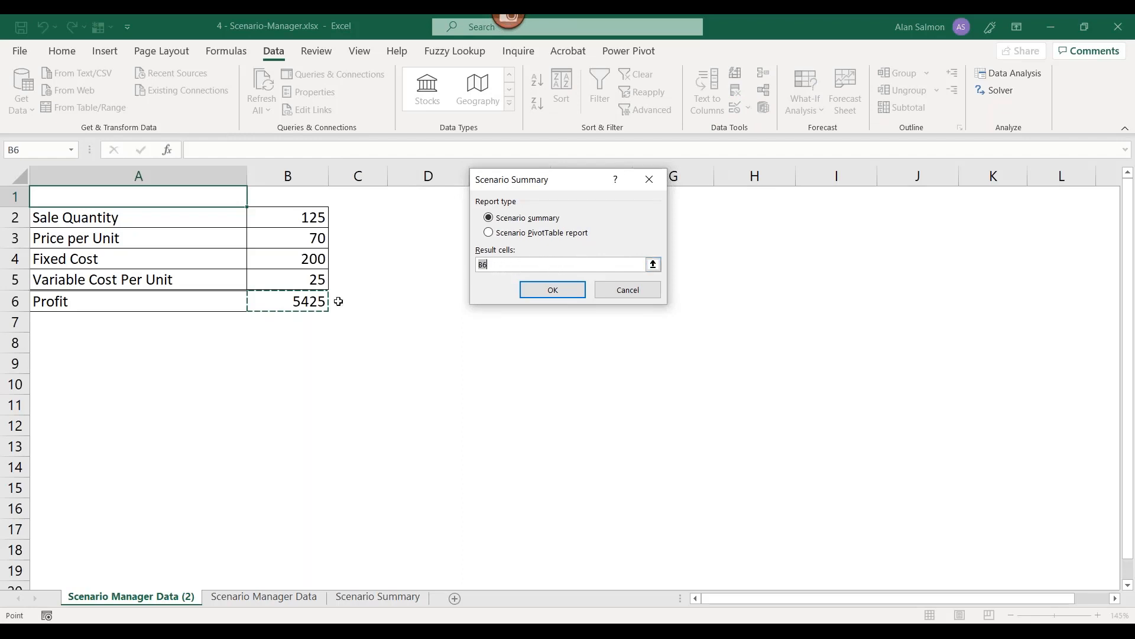
pyautogui.click(313, 303)
pyautogui.click(552, 289)
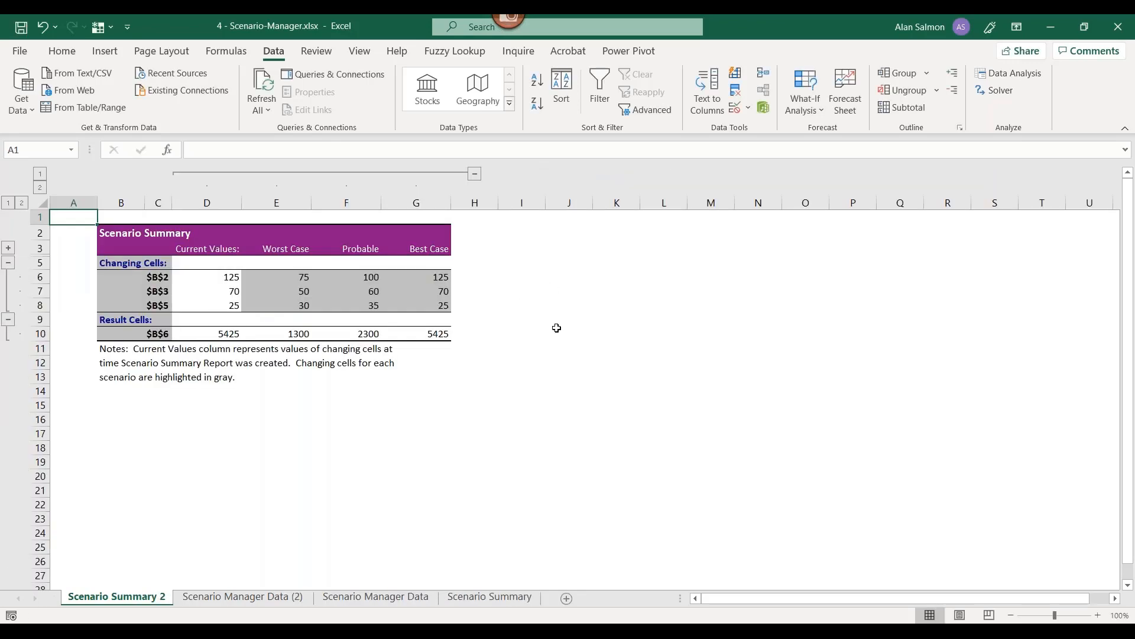
pyautogui.scroll(1, 556, 329)
pyautogui.scroll(1, 557, 328)
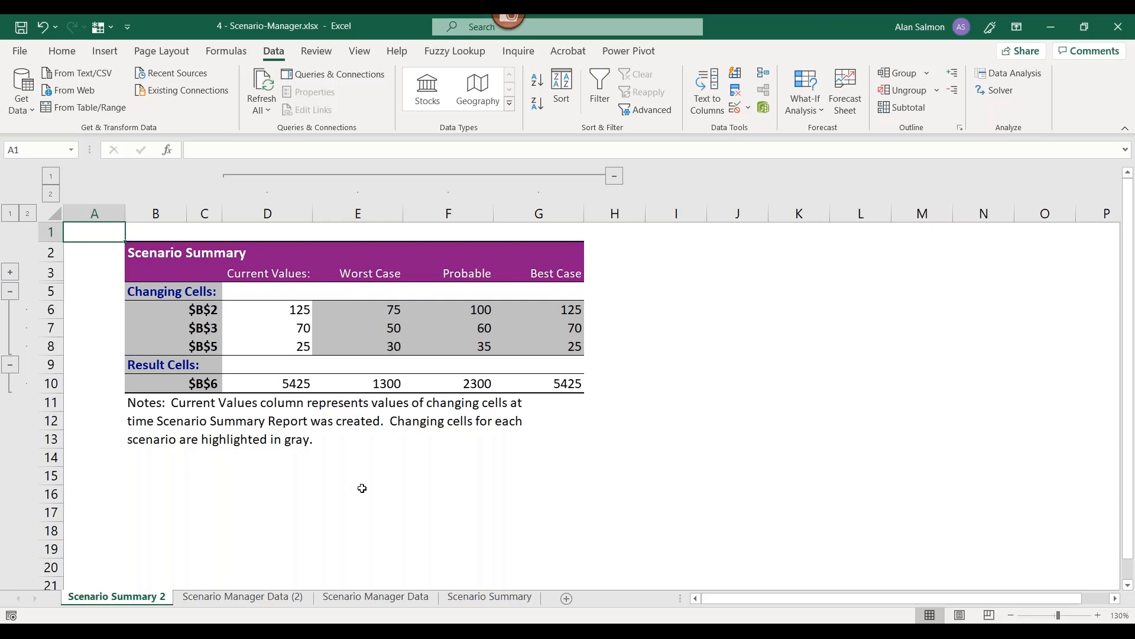
# Switch to the 5 - Break-Even-Analysis workbook and examine the Break Even Point in Units formula on Example #1.
pyautogui.click(374, 631)
pyautogui.moveTo(402, 631)
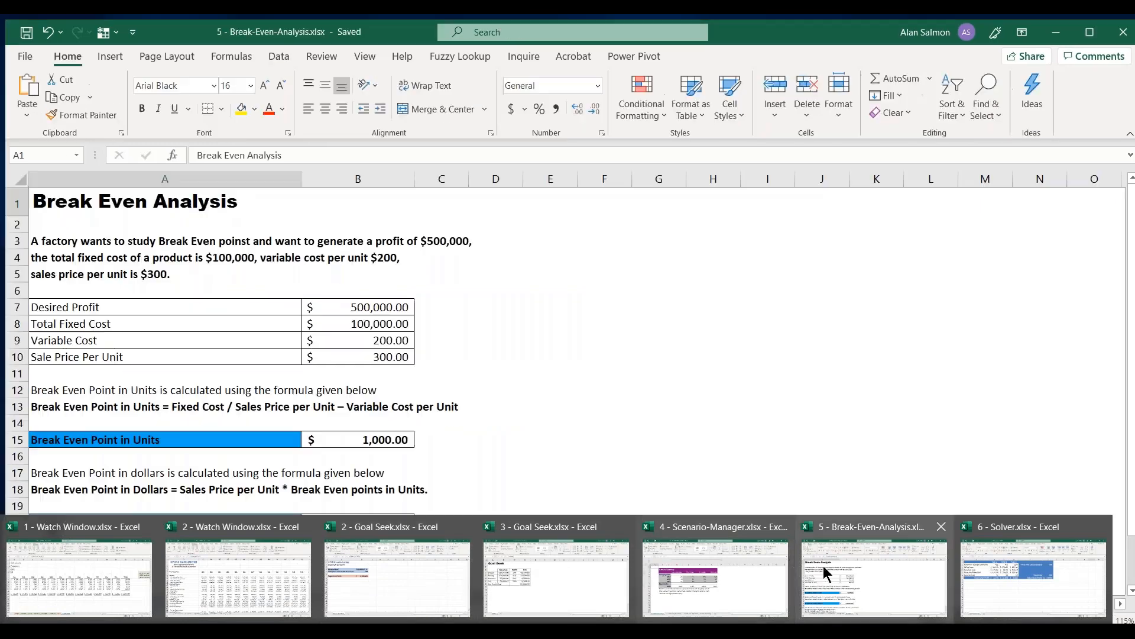
pyautogui.click(825, 568)
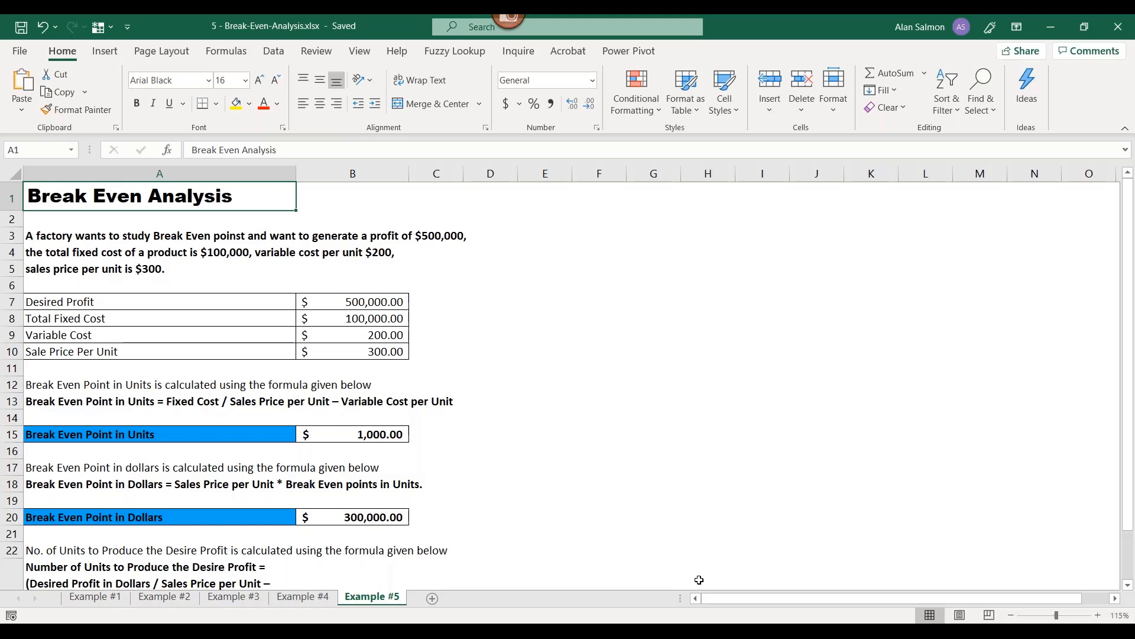
pyautogui.click(117, 598)
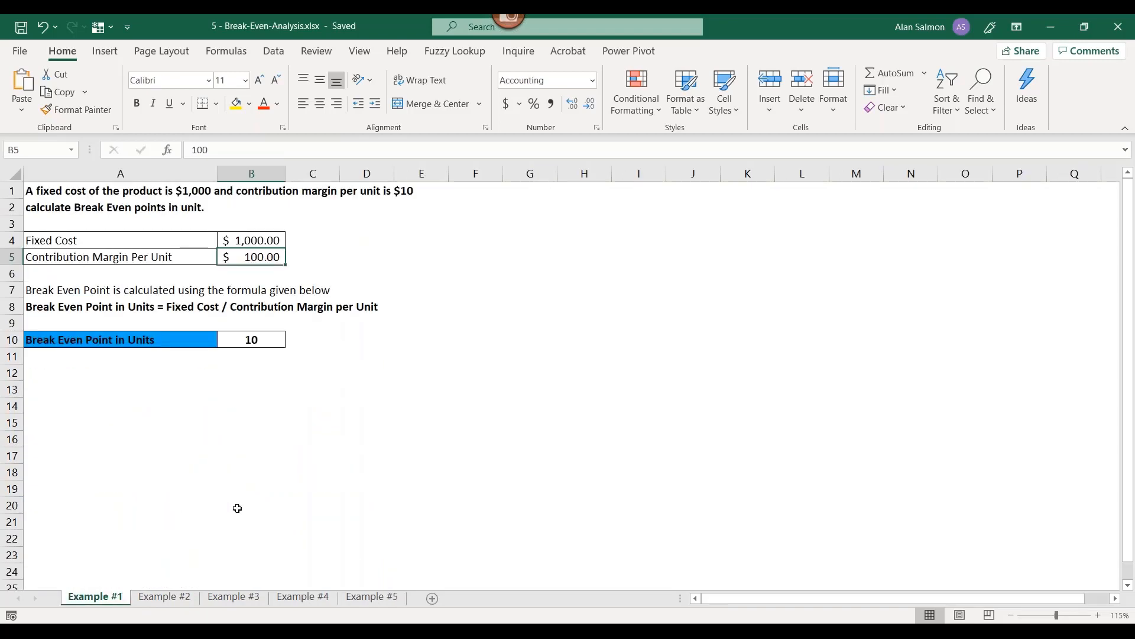
pyautogui.scroll(2, 238, 509)
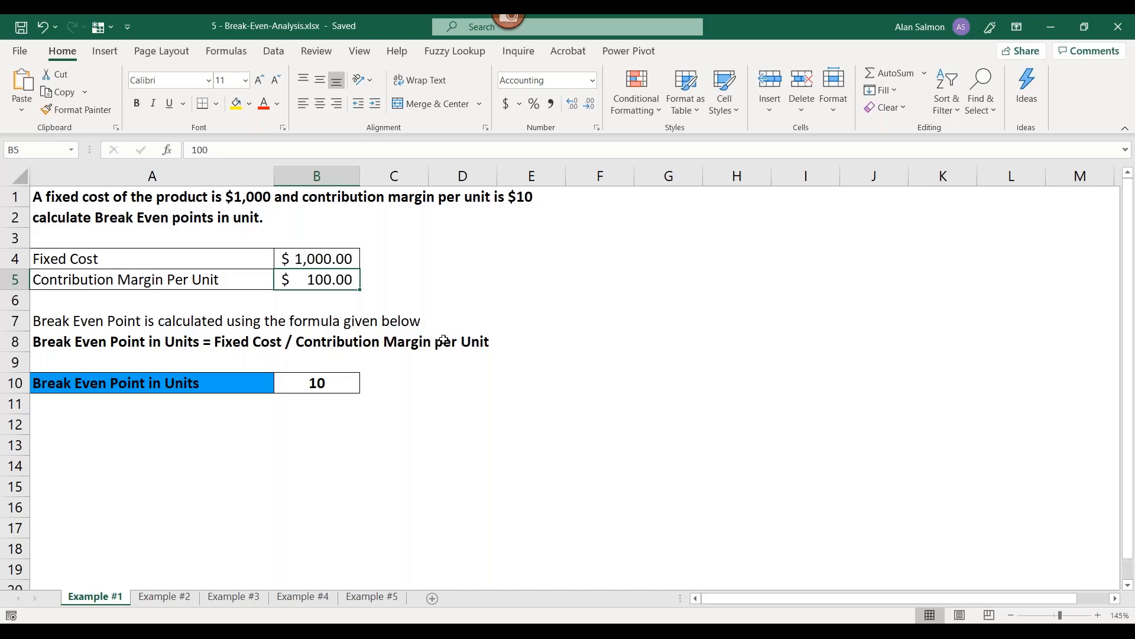
pyautogui.click(318, 381)
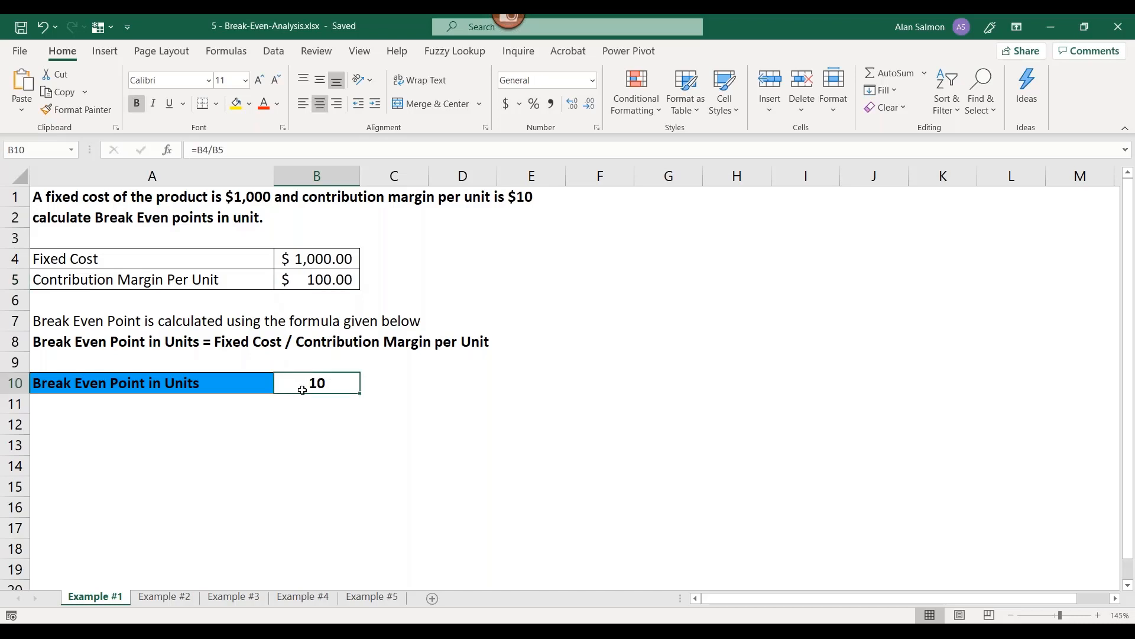
# Examine the break-even calculation in units on Example #2 and the break-even formula in dollars on Example #3.
pyautogui.click(172, 598)
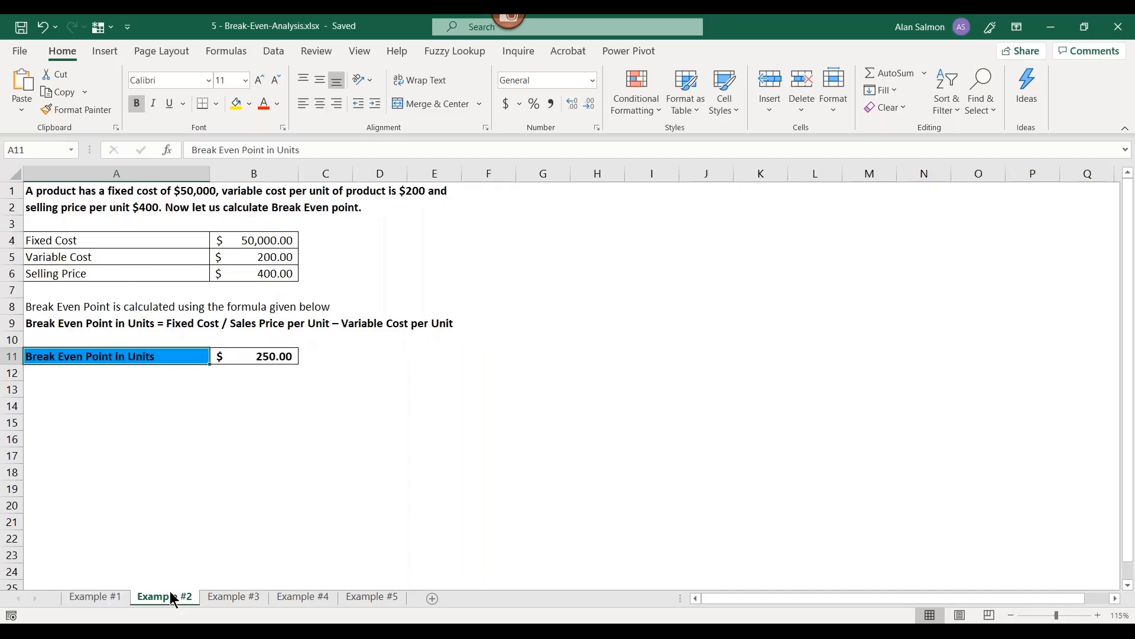
pyautogui.scroll(2, 170, 591)
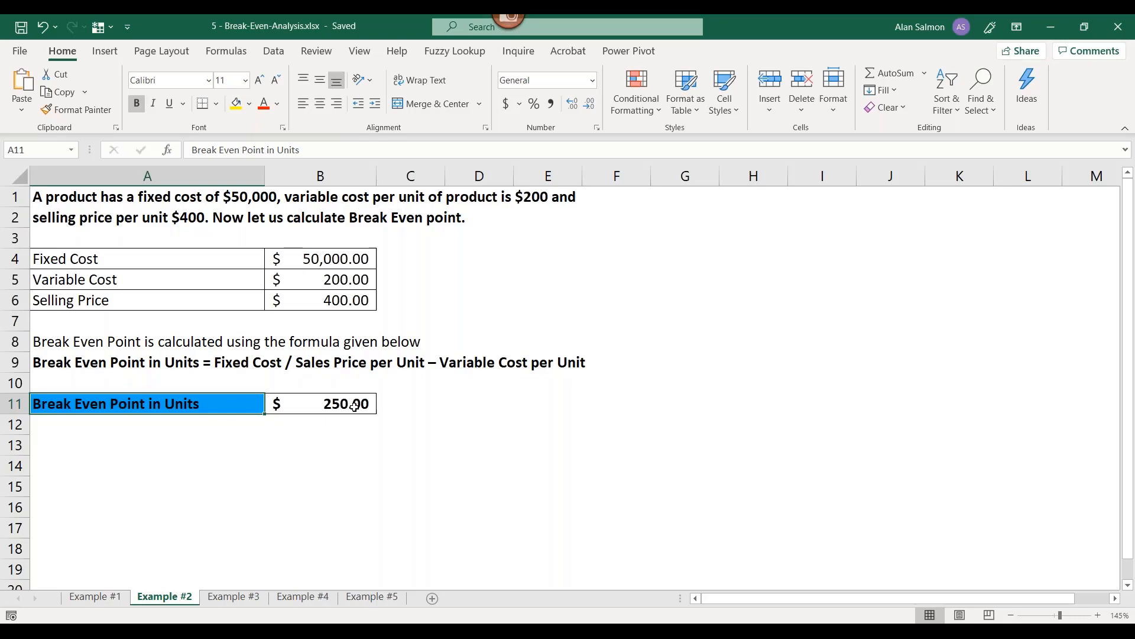
pyautogui.click(253, 598)
pyautogui.keyDown('ctrl'); pyautogui.scroll(2, 277, 586); pyautogui.keyUp('ctrl')
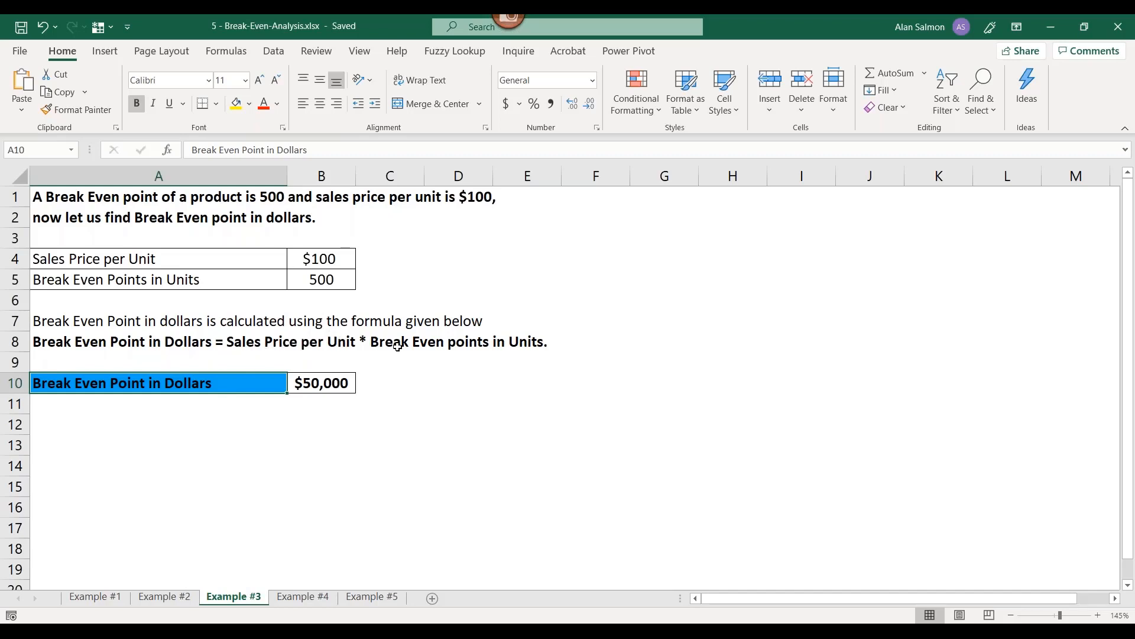
pyautogui.click(340, 383)
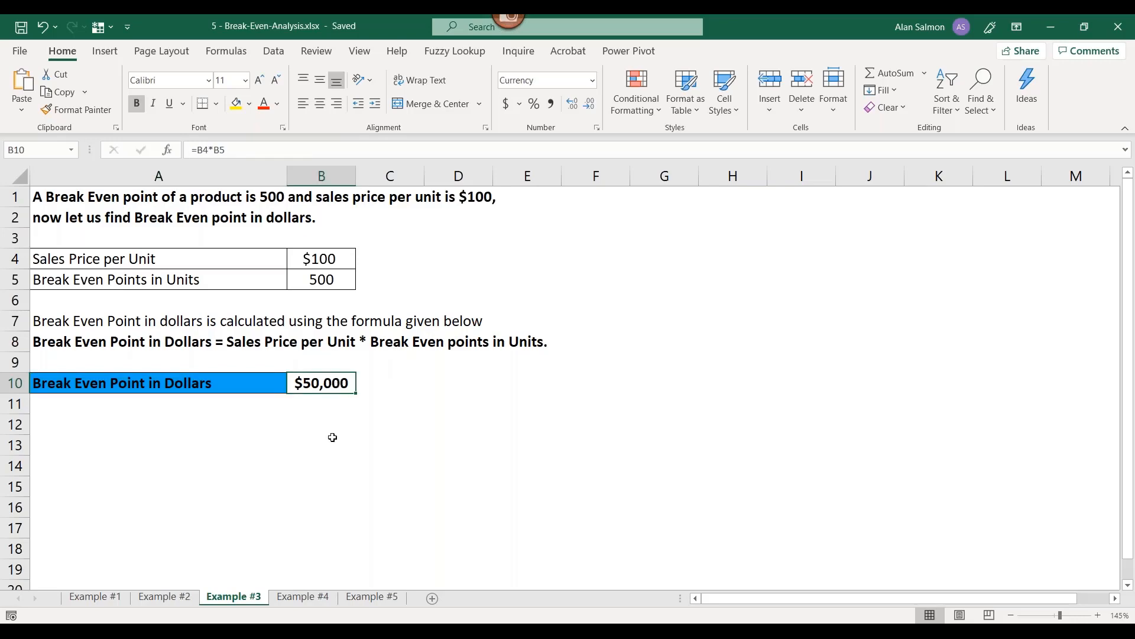
# Examine the units needed for the desired profit on Example #4 and the combined analysis on Example #5, and return to Example #1.
pyautogui.click(305, 598)
pyautogui.keyDown('ctrl'); pyautogui.scroll(1, 349, 576); pyautogui.keyUp('ctrl')
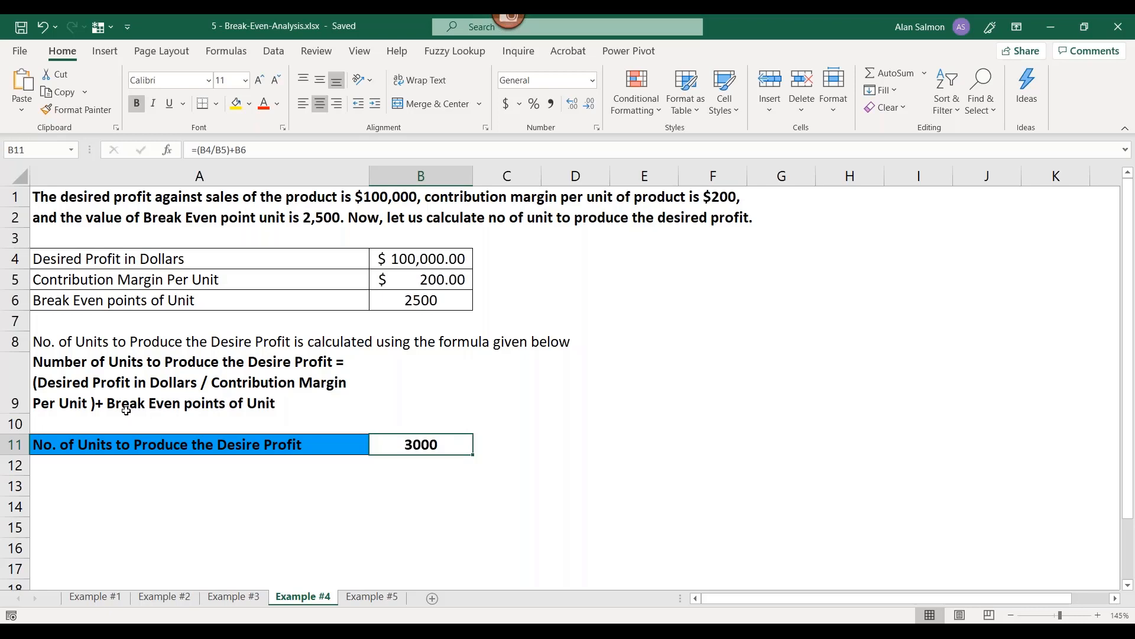
pyautogui.click(372, 597)
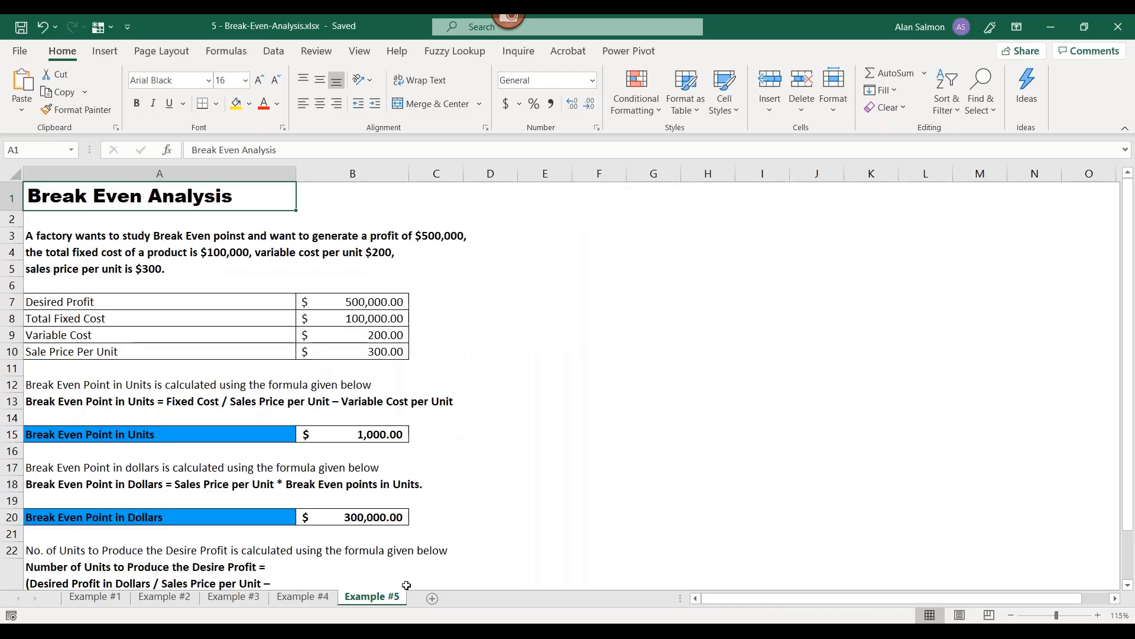
pyautogui.scroll(1, 411, 583)
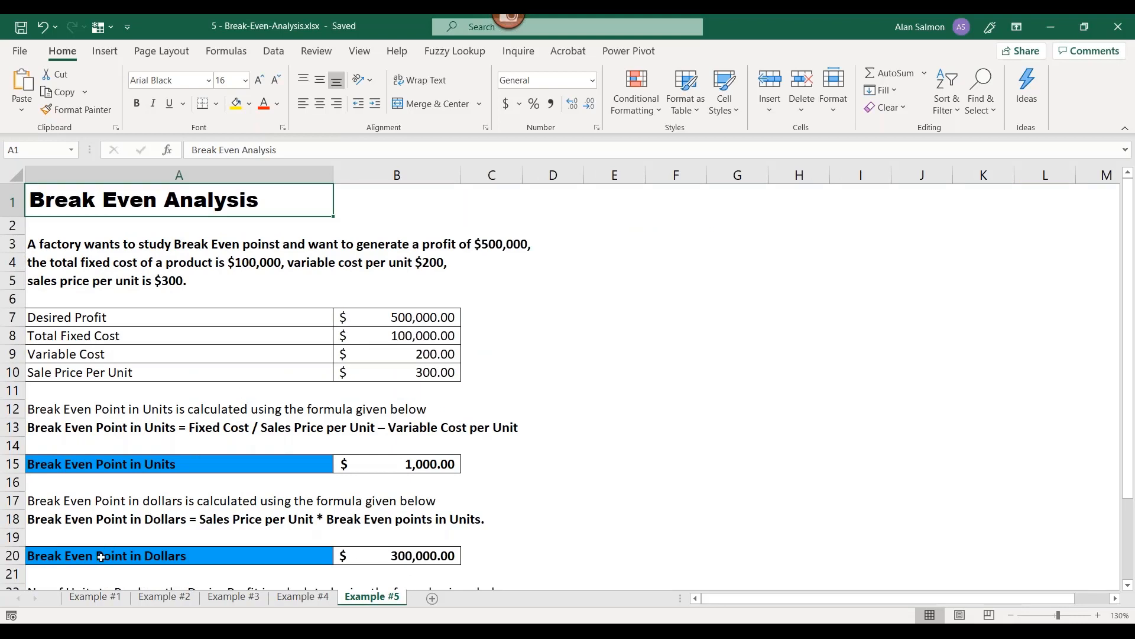
pyautogui.click(96, 600)
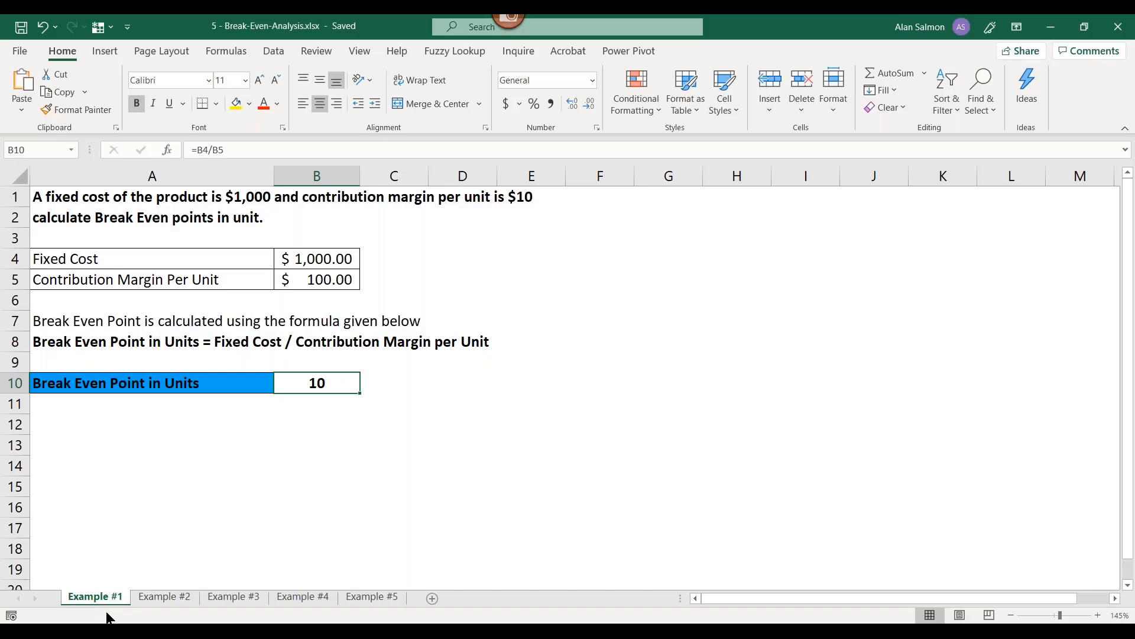
# Switch to the 6 - Solver workbook and bring up the data analysis commands that include Solver.
pyautogui.moveTo(399, 630)
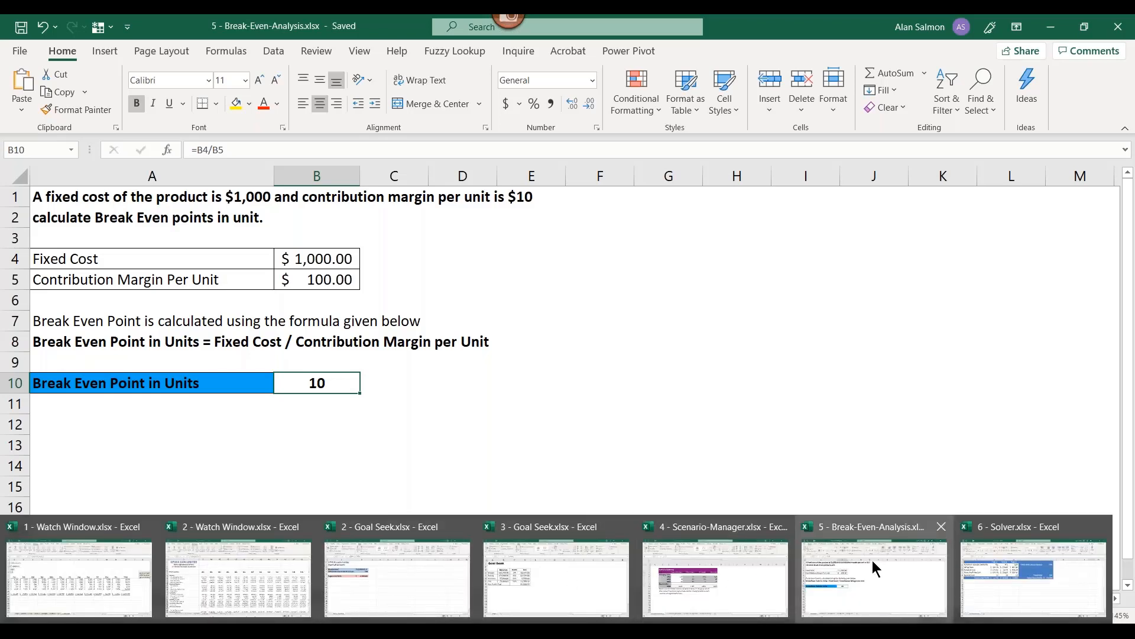
pyautogui.click(1027, 555)
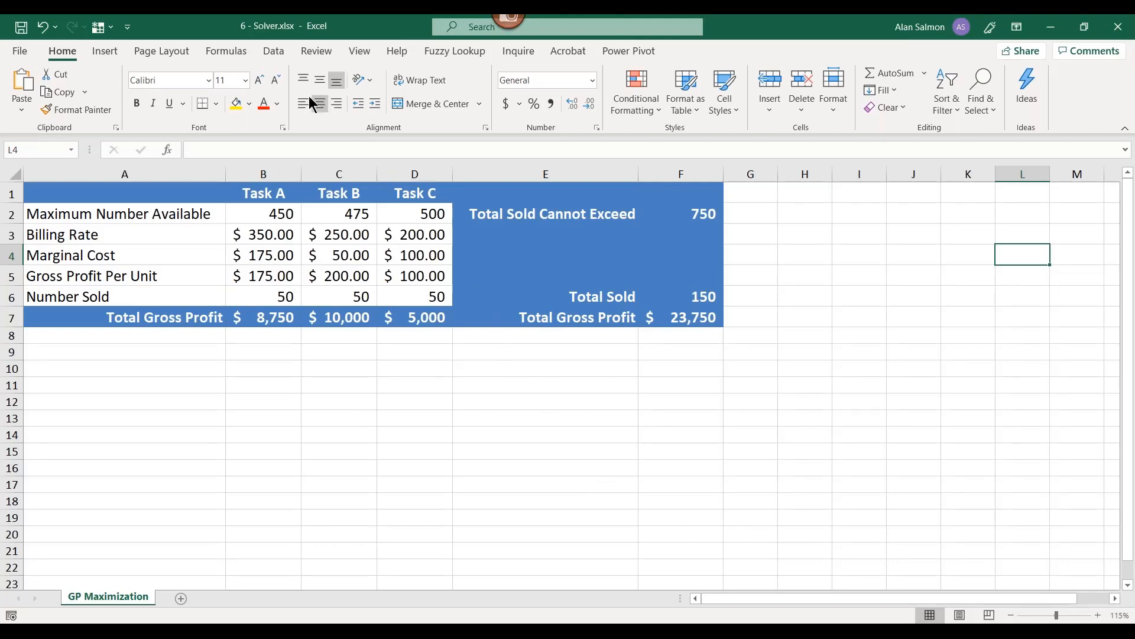
pyautogui.click(275, 52)
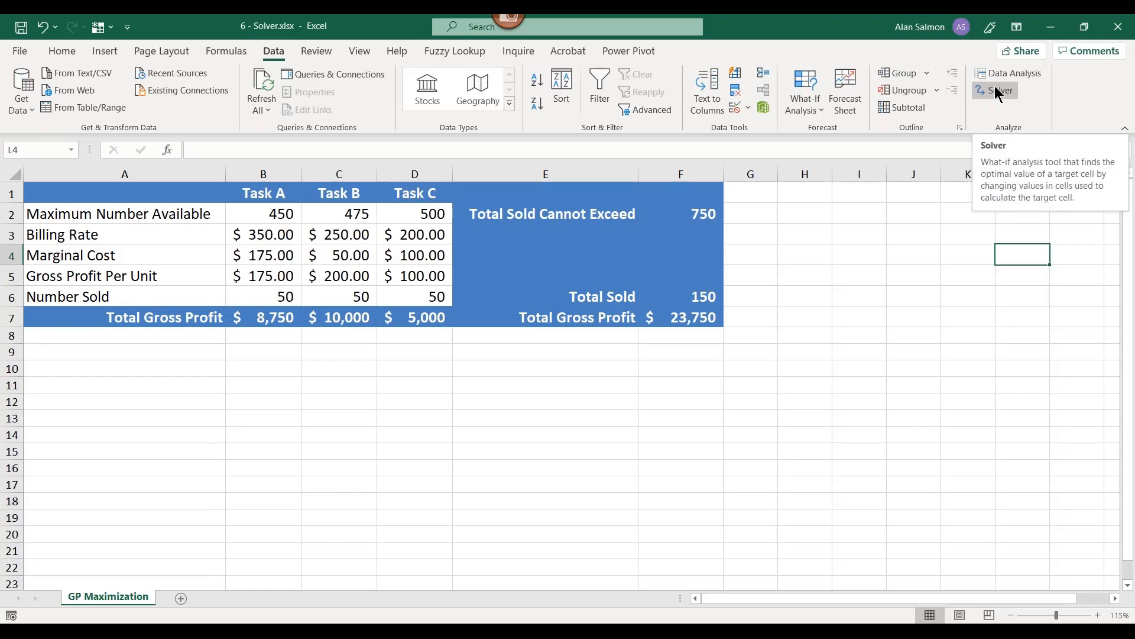
# Review the list of available COM add-ins from the Excel options and close it without changes.
pyautogui.click(19, 55)
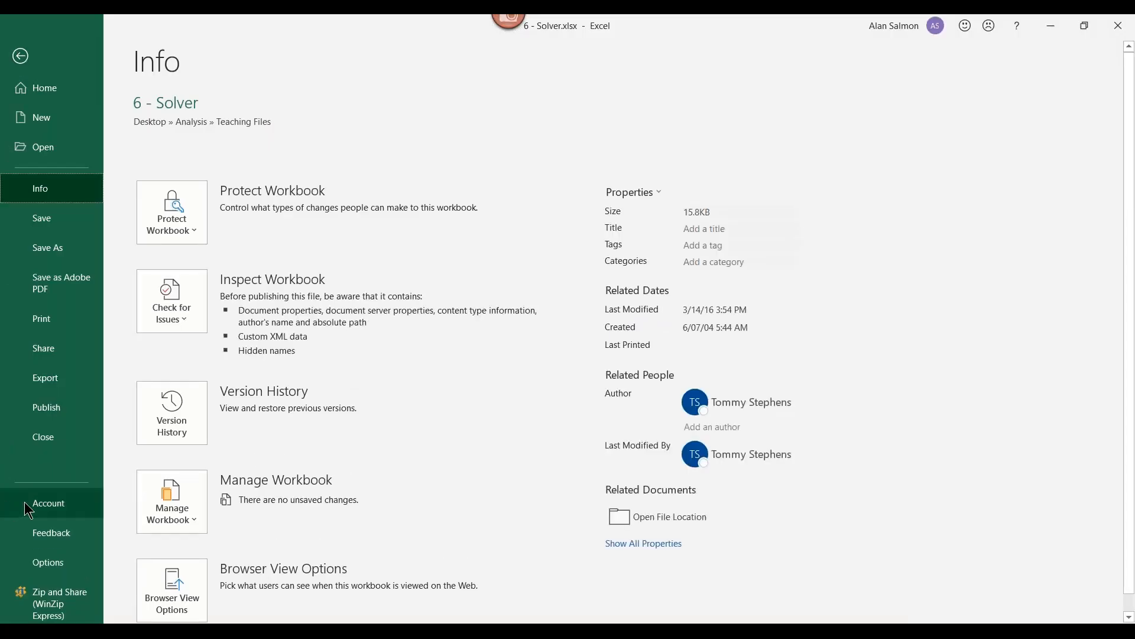
pyautogui.press('Escape')
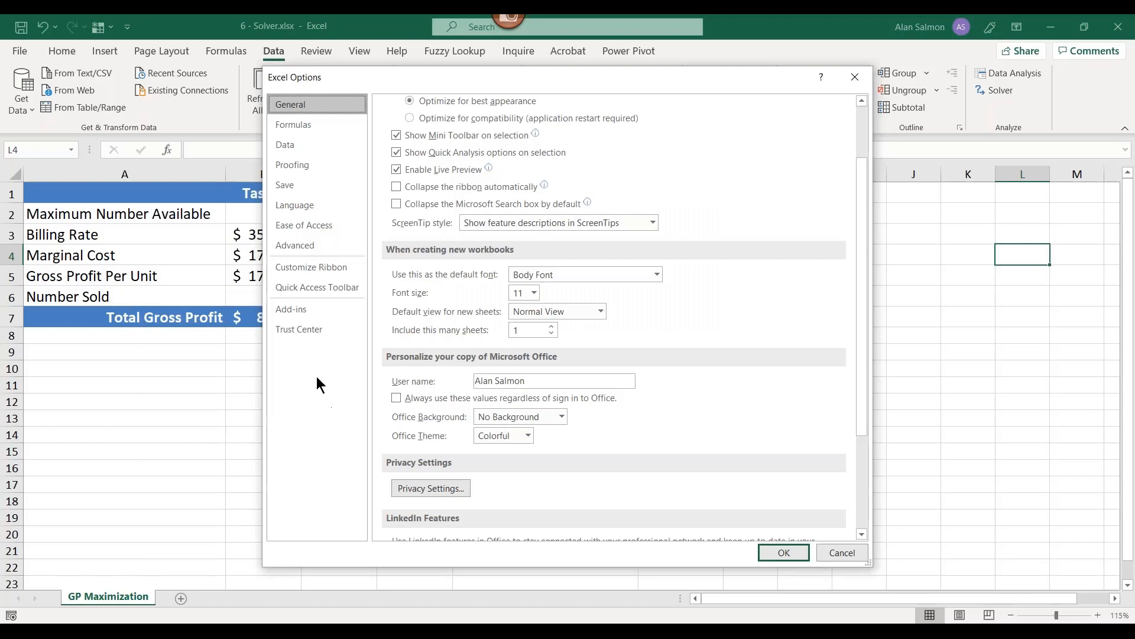
pyautogui.click(306, 315)
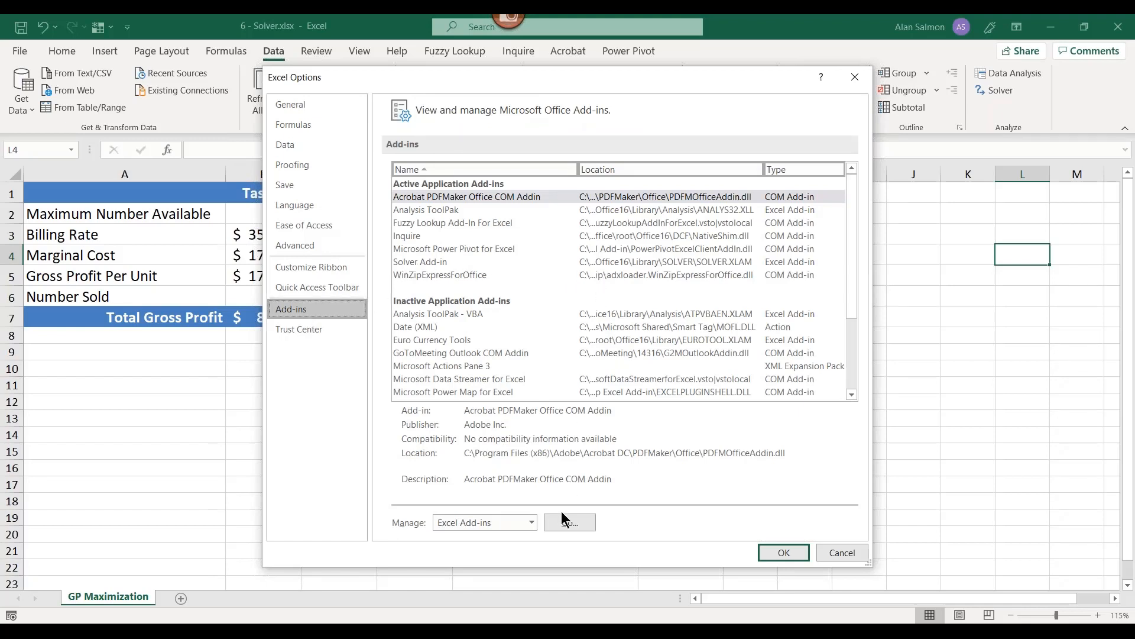
pyautogui.click(532, 522)
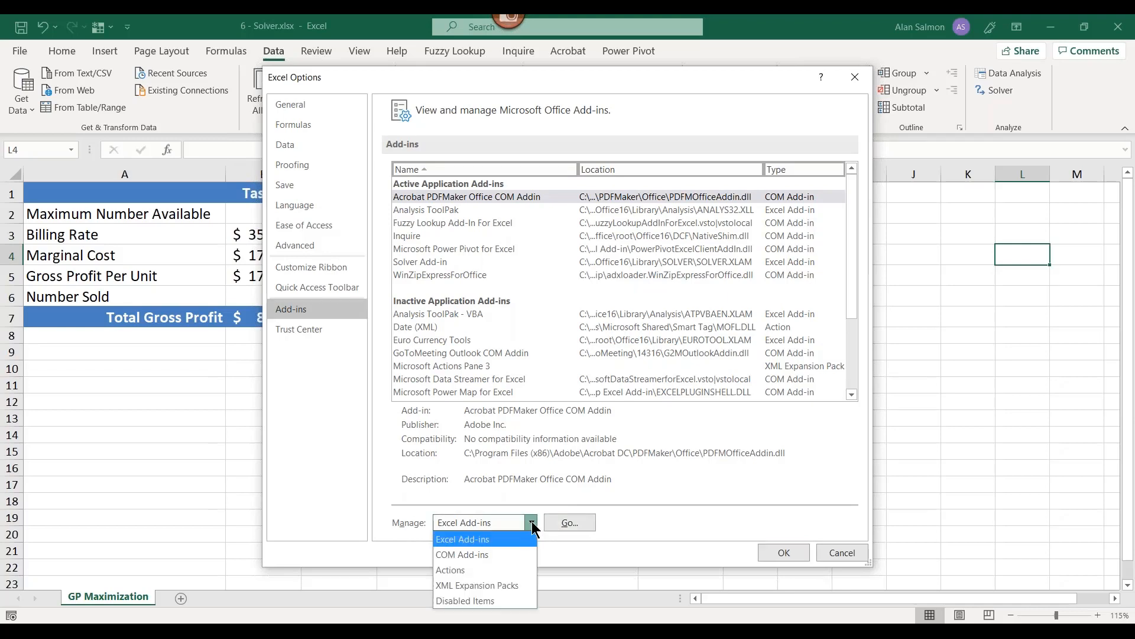
pyautogui.click(501, 556)
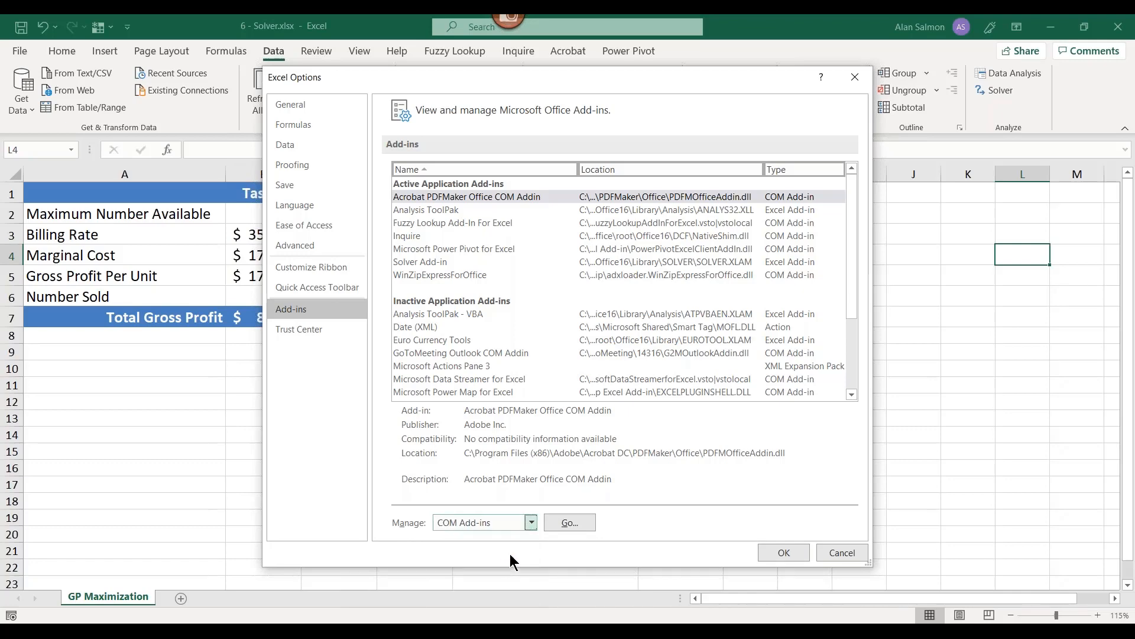
pyautogui.click(569, 524)
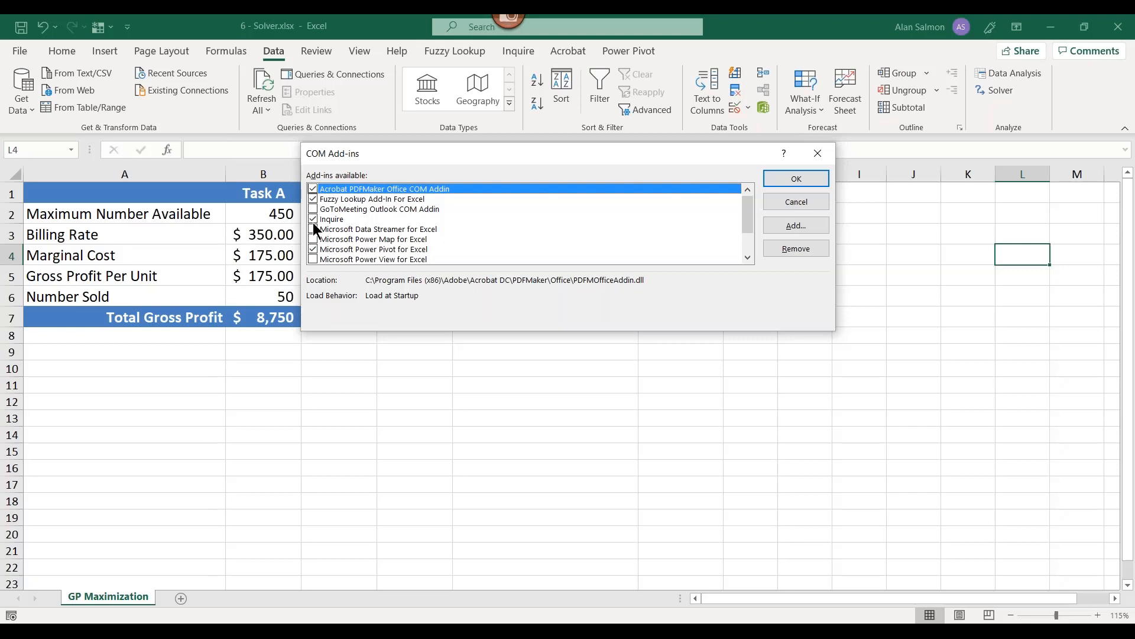
pyautogui.click(748, 258)
pyautogui.click(749, 258)
pyautogui.click(749, 258)
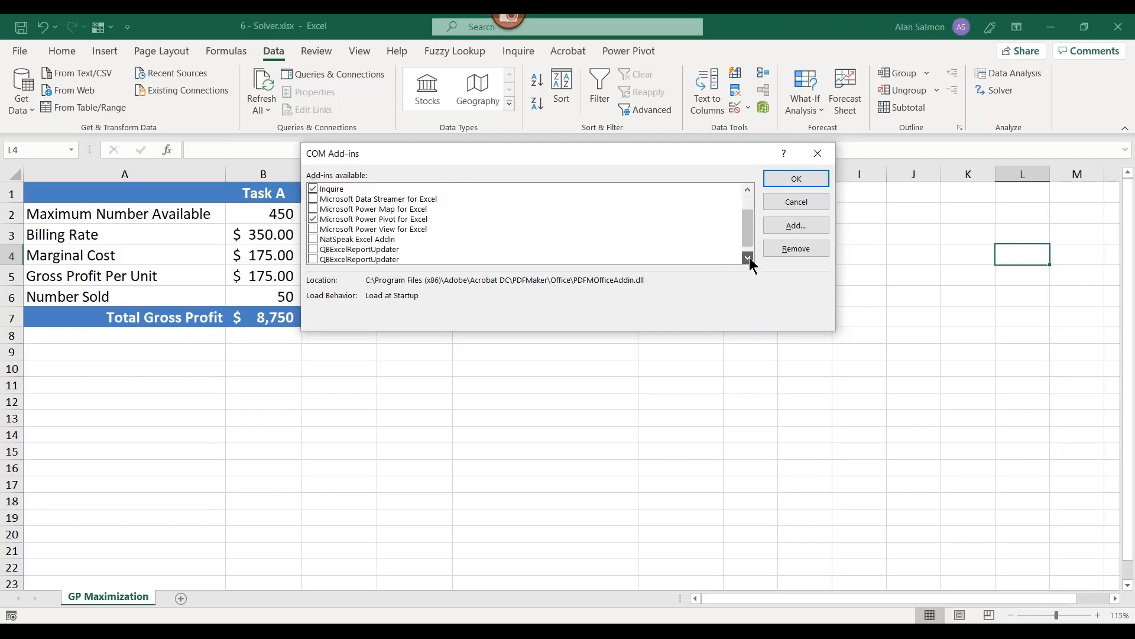
pyautogui.click(748, 258)
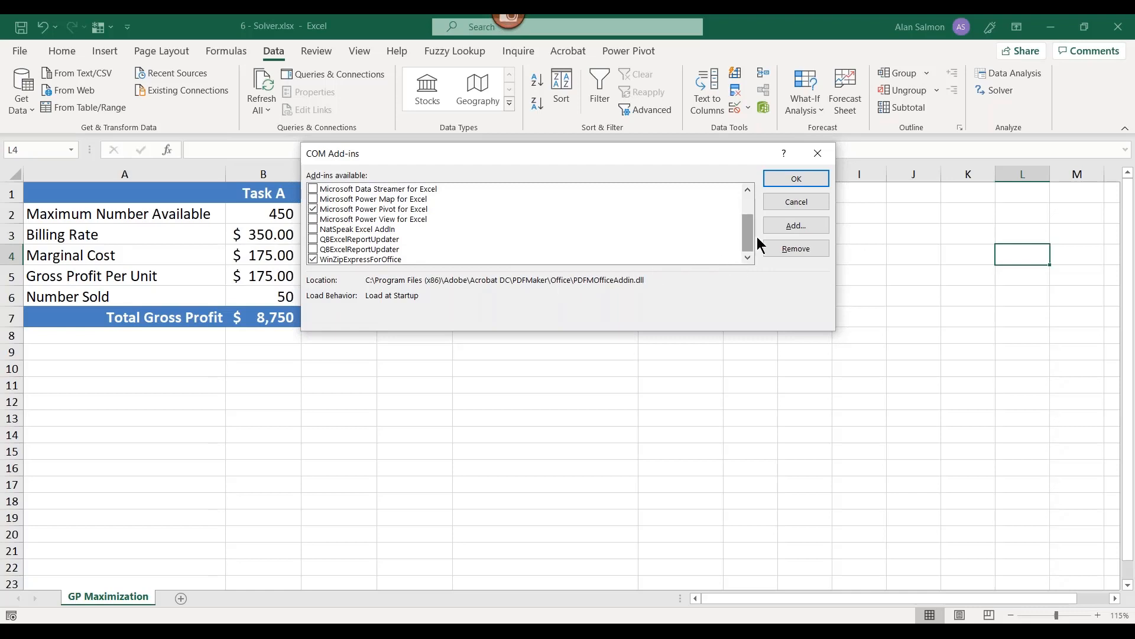
pyautogui.click(788, 202)
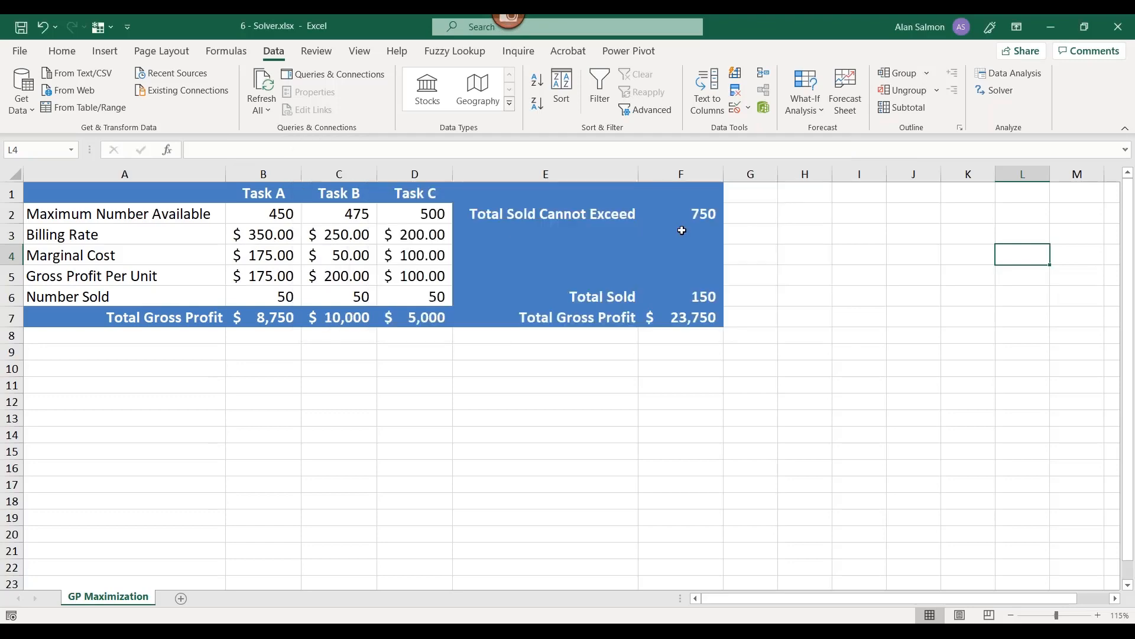
# Check that the Solver Add-in is enabled in the list of Excel add-ins and accept the list.
pyautogui.click(20, 50)
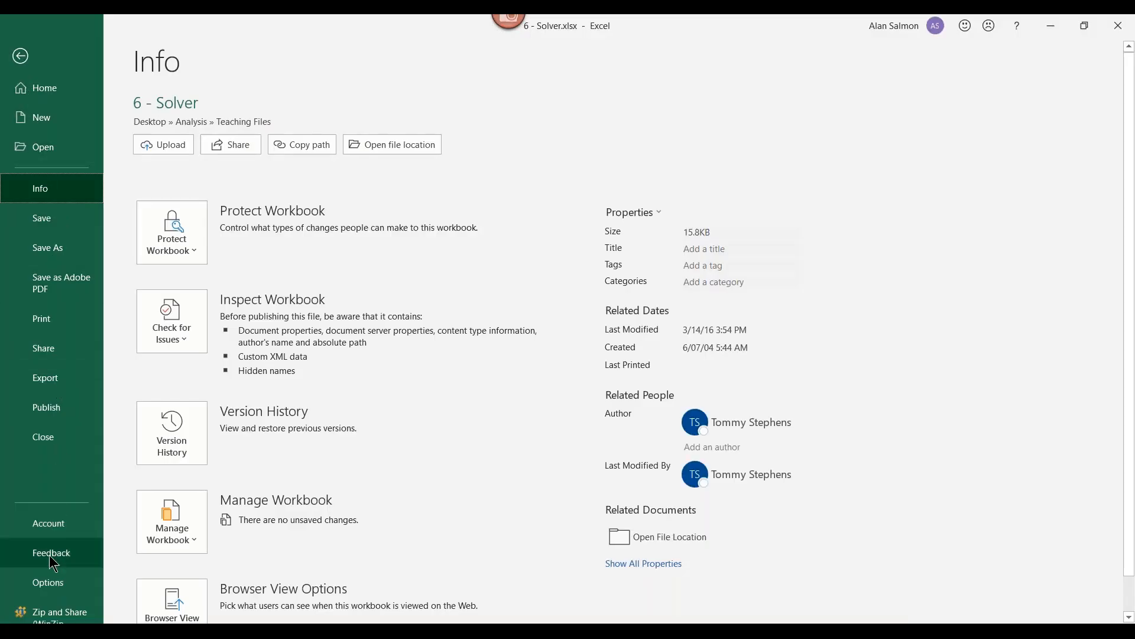
pyautogui.click(50, 583)
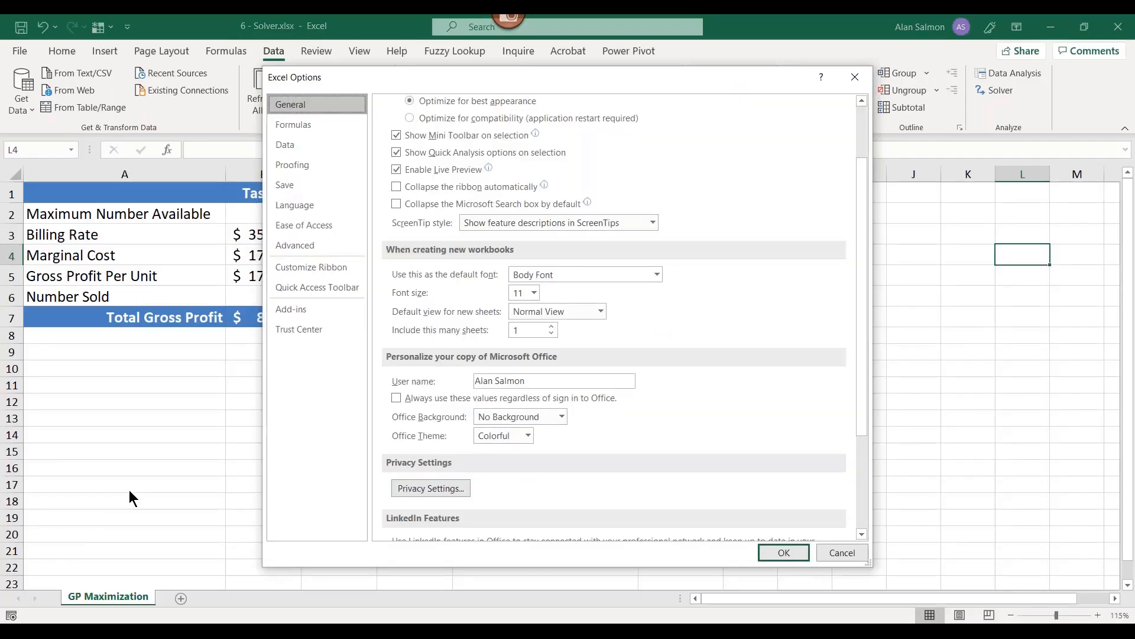
pyautogui.click(300, 311)
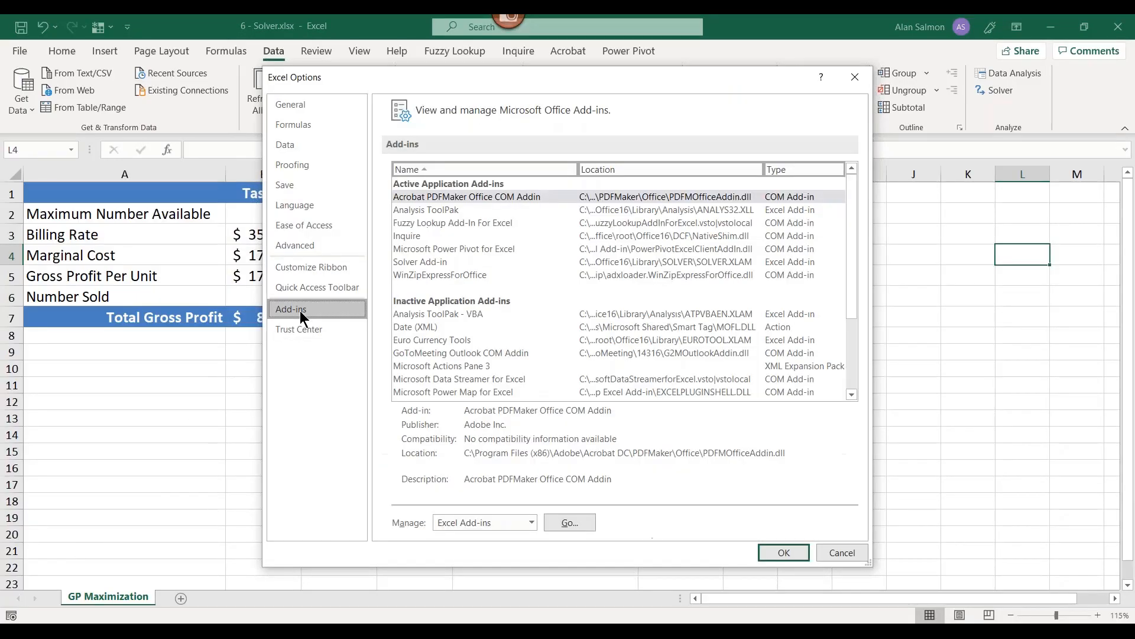
pyautogui.click(569, 523)
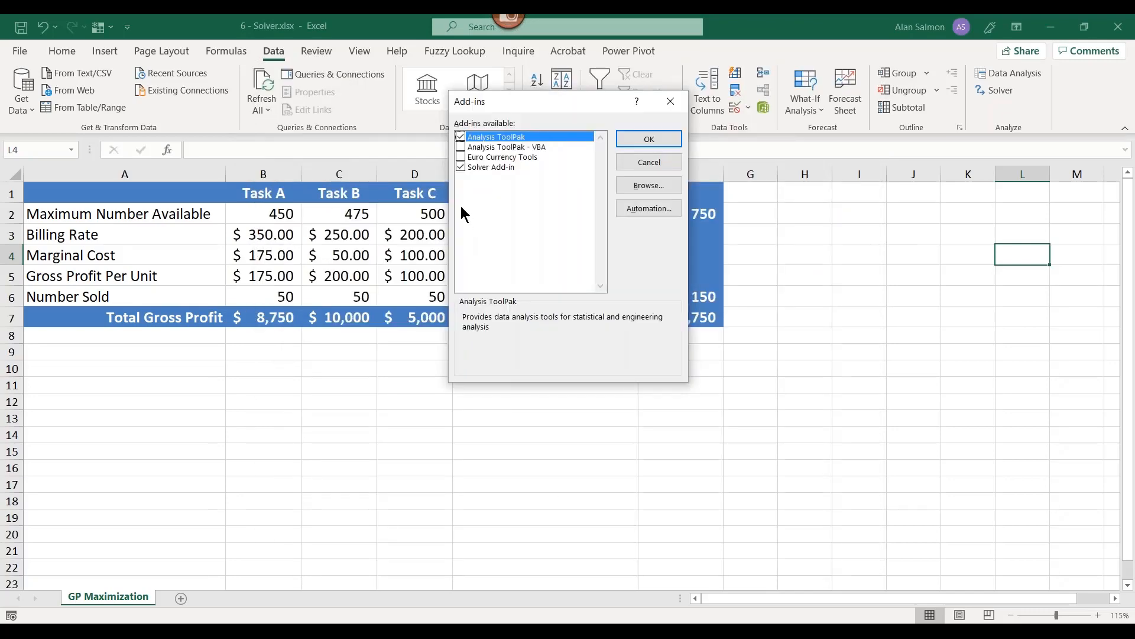
pyautogui.click(460, 166)
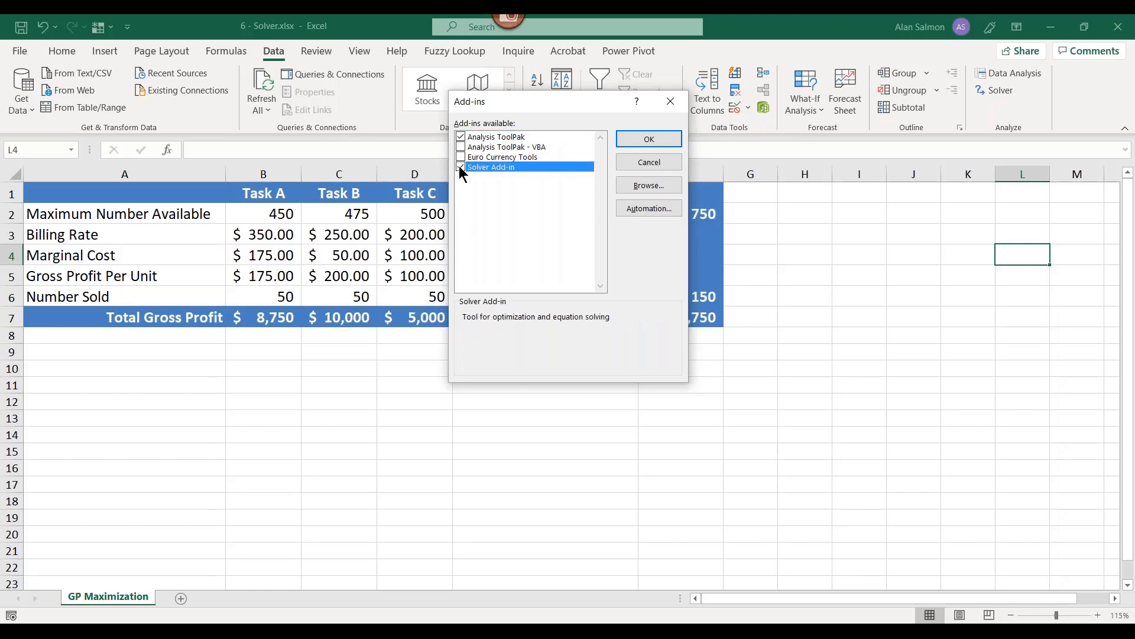
pyautogui.click(643, 141)
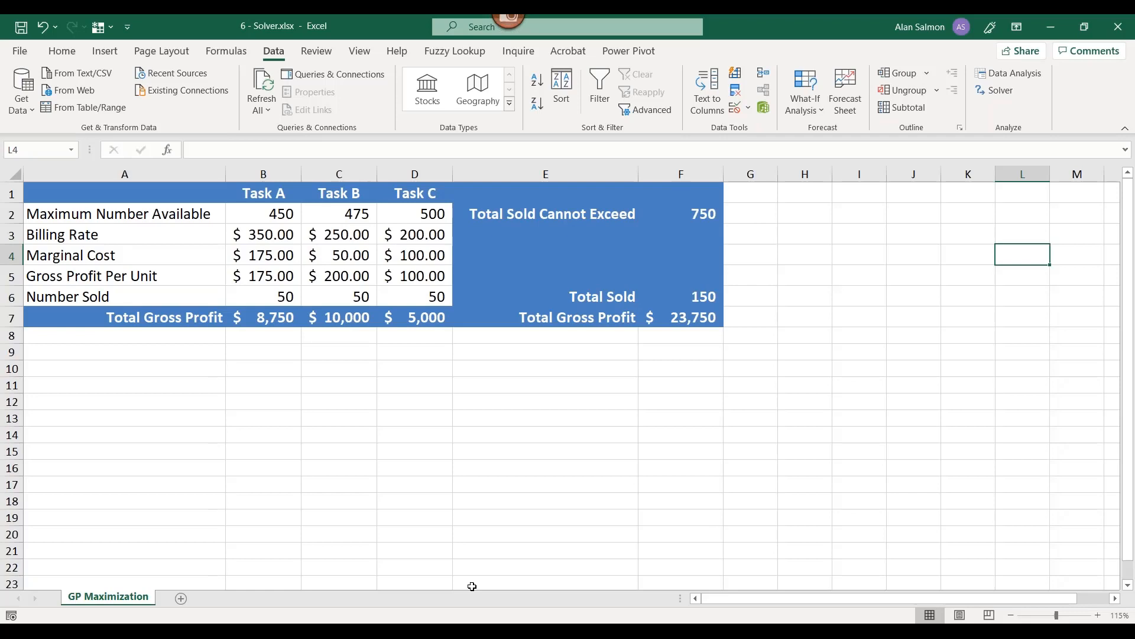
# Review the Solver parameters for maximizing total gross profit in F7 alongside the Number Sold cells B6:D6.
pyautogui.click(997, 90)
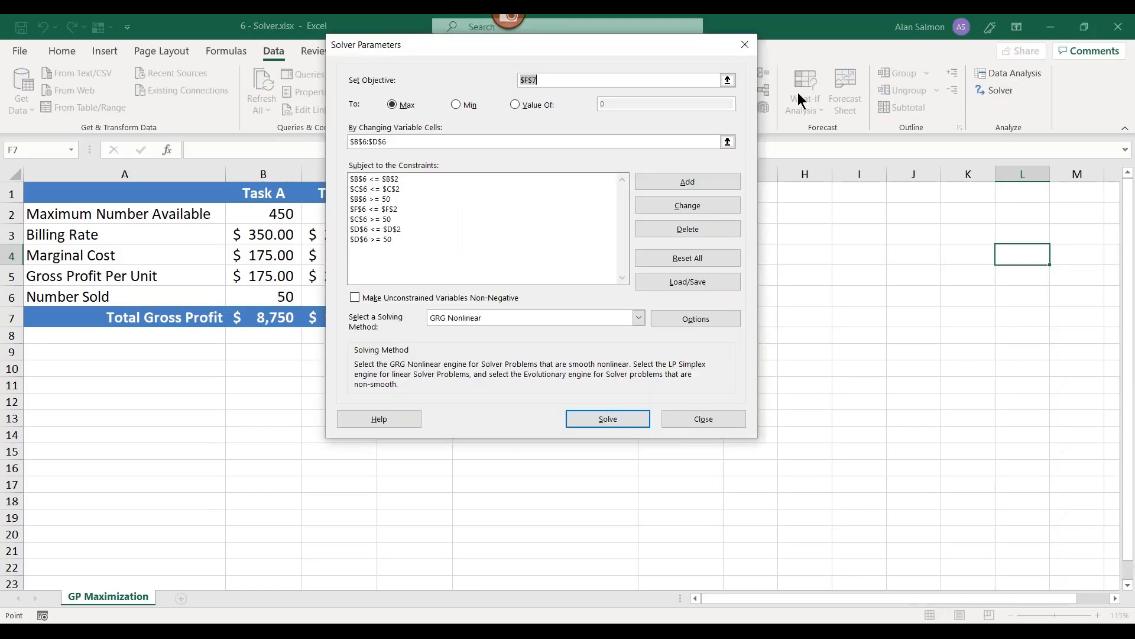
pyautogui.moveTo(705, 45); pyautogui.dragTo(708, 39)
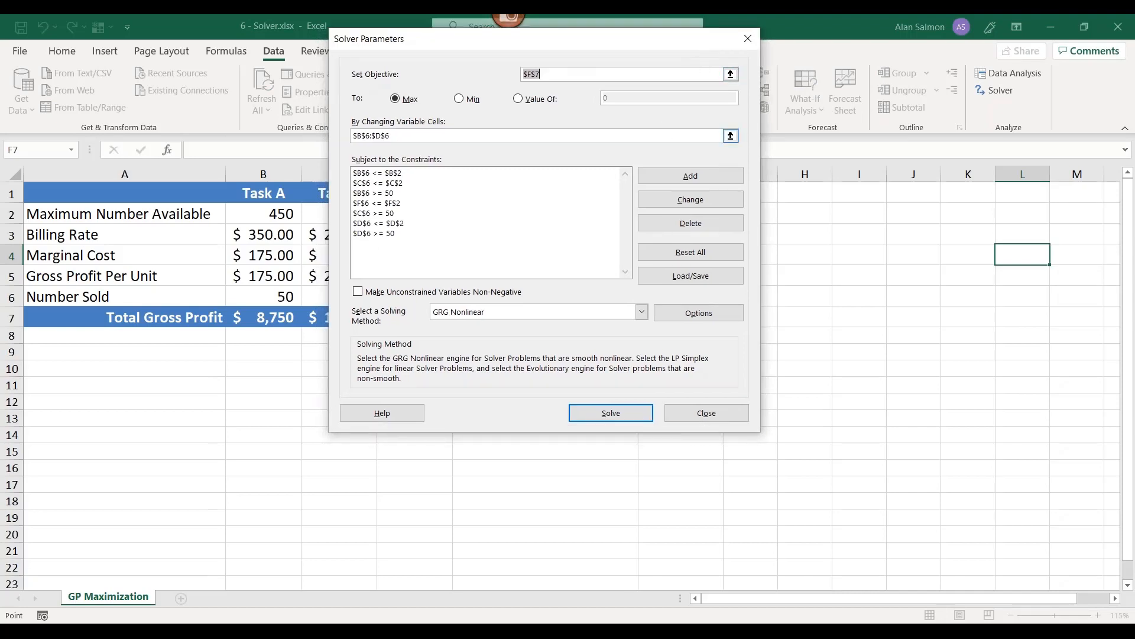
pyautogui.moveTo(581, 37); pyautogui.dragTo(867, 29)
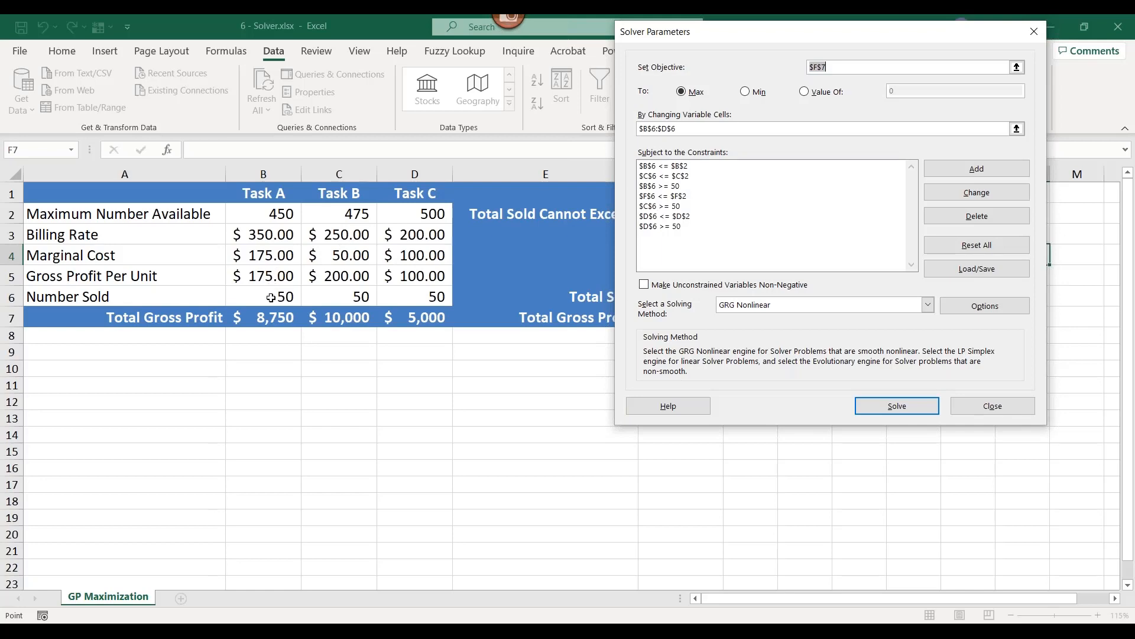
pyautogui.moveTo(271, 298); pyautogui.dragTo(406, 302)
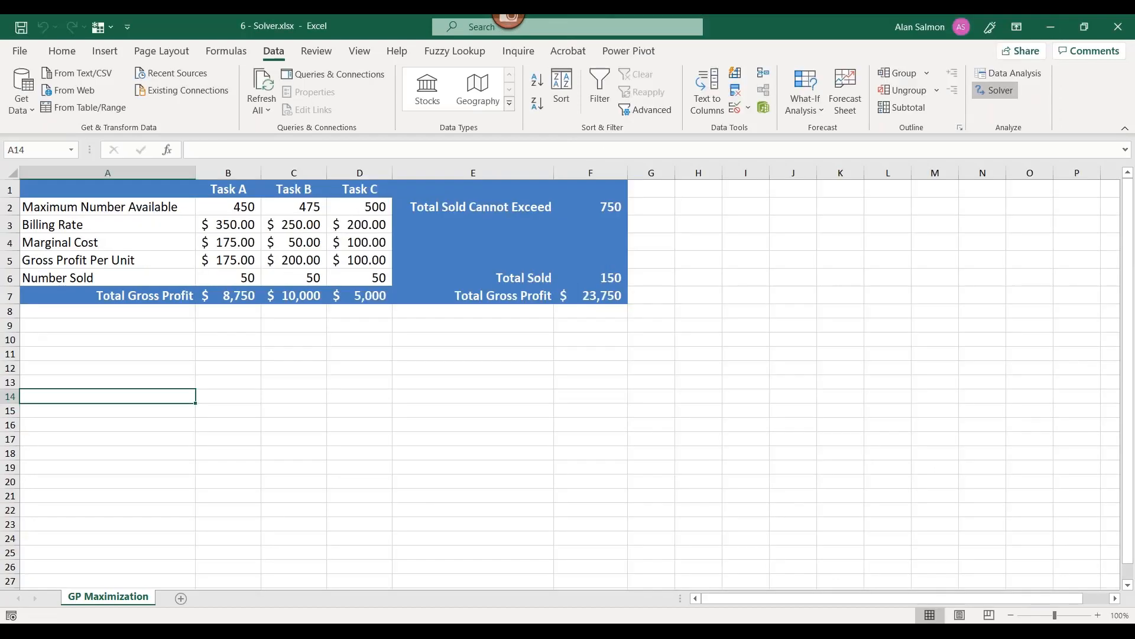
# Run Solver to maximize total gross profit in F7 by changing B6:D6 with GRG Nonlinear, and keep the Solver solution.
pyautogui.click(1000, 100)
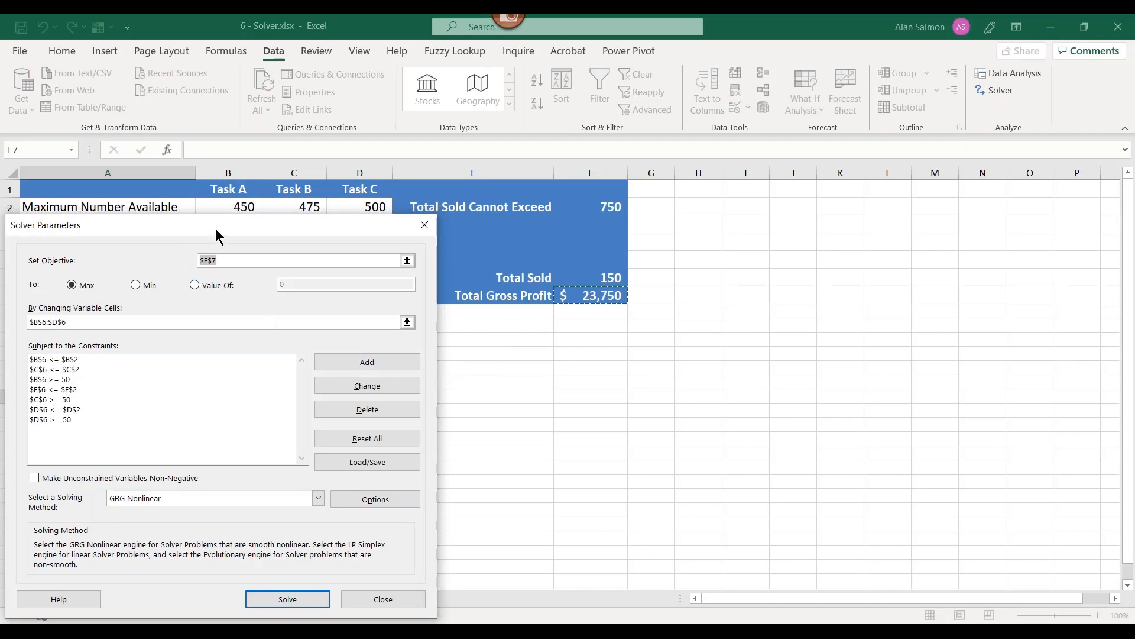
pyautogui.moveTo(216, 230); pyautogui.dragTo(645, 81)
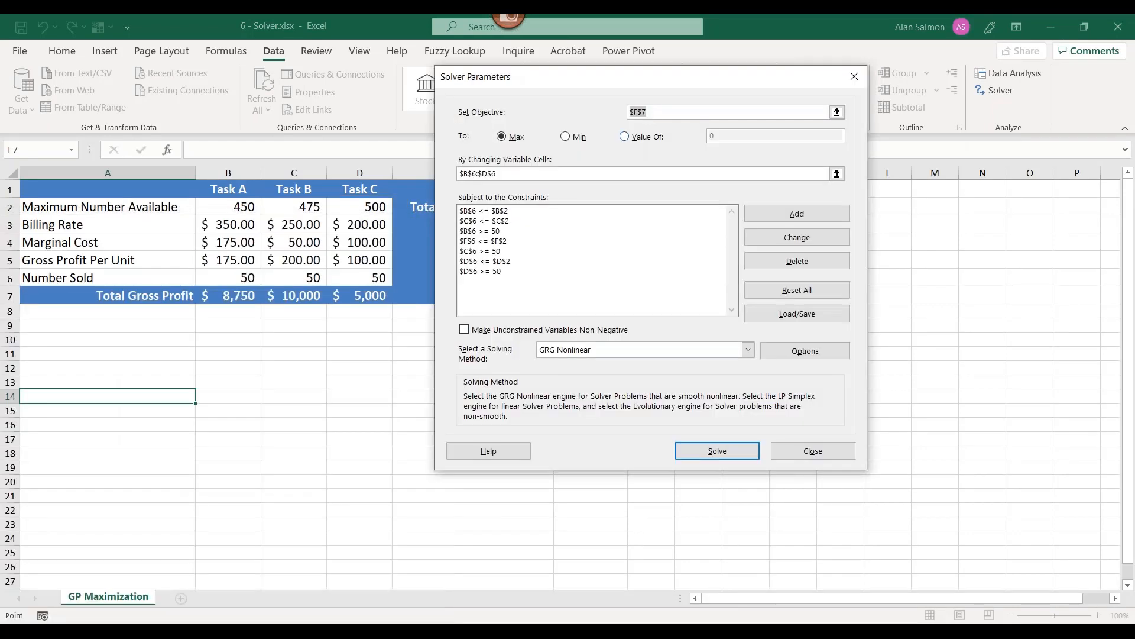
pyautogui.click(718, 451)
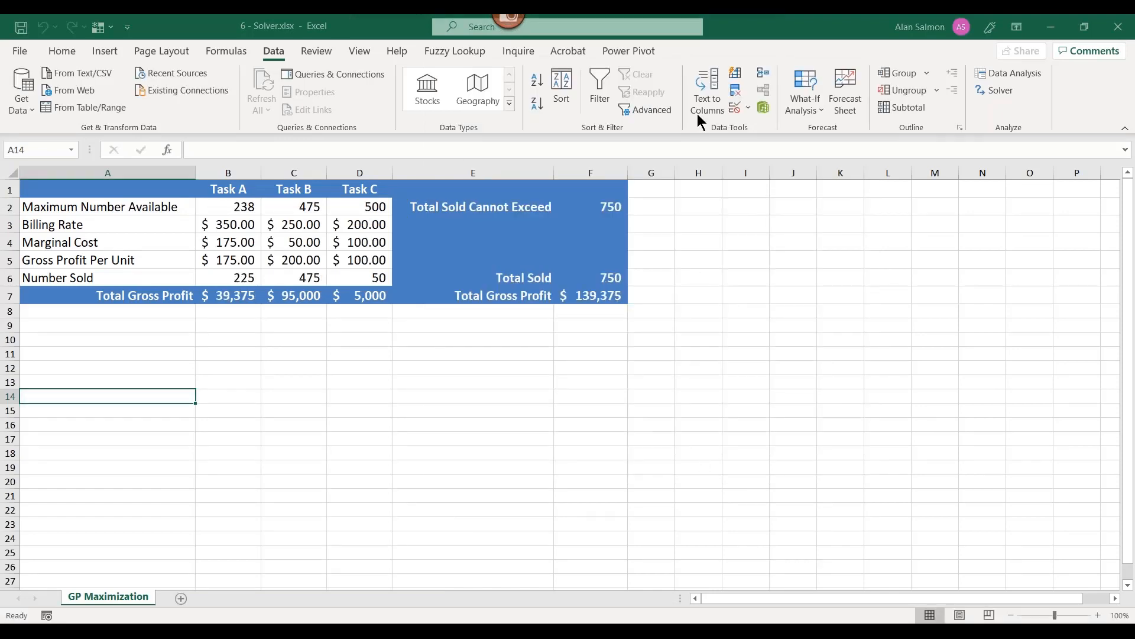
pyautogui.moveTo(697, 114); pyautogui.dragTo(900, 185)
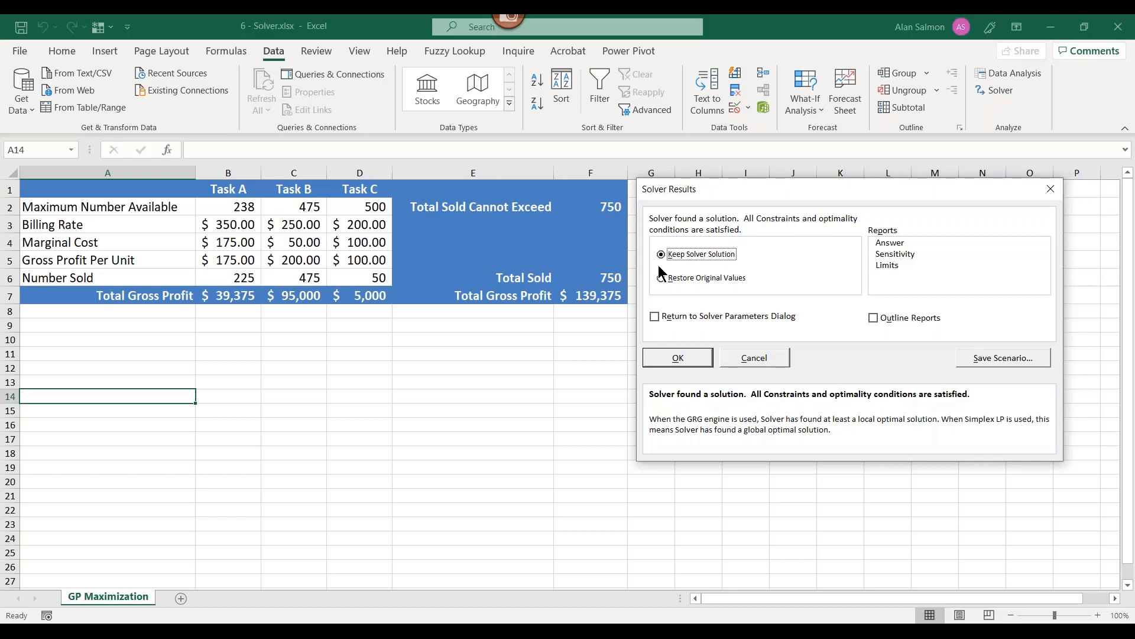
pyautogui.click(691, 356)
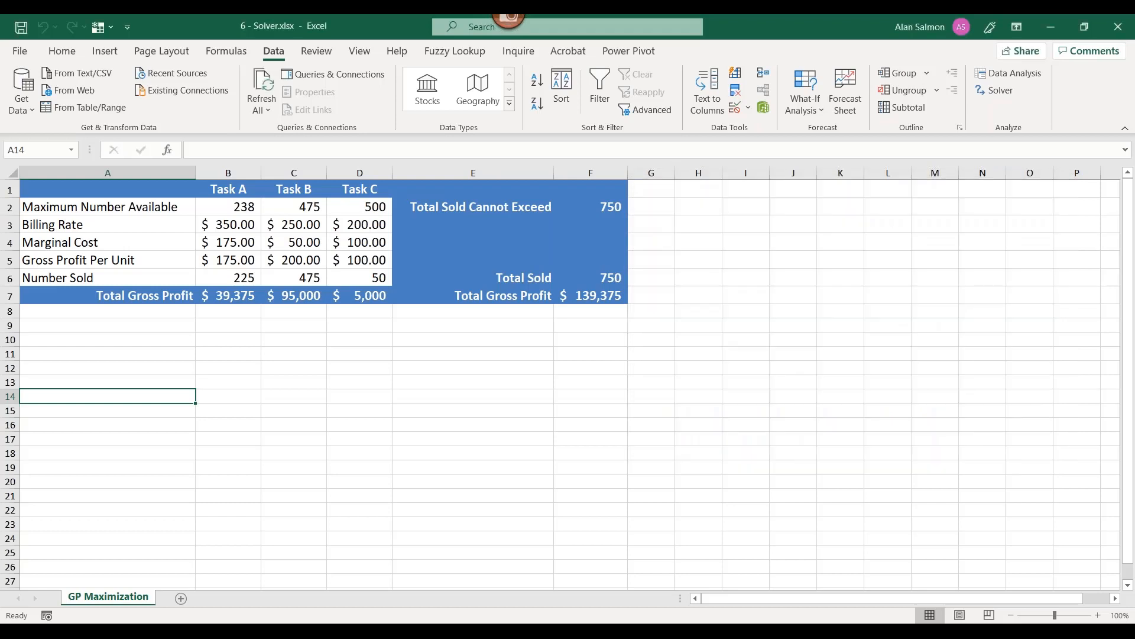
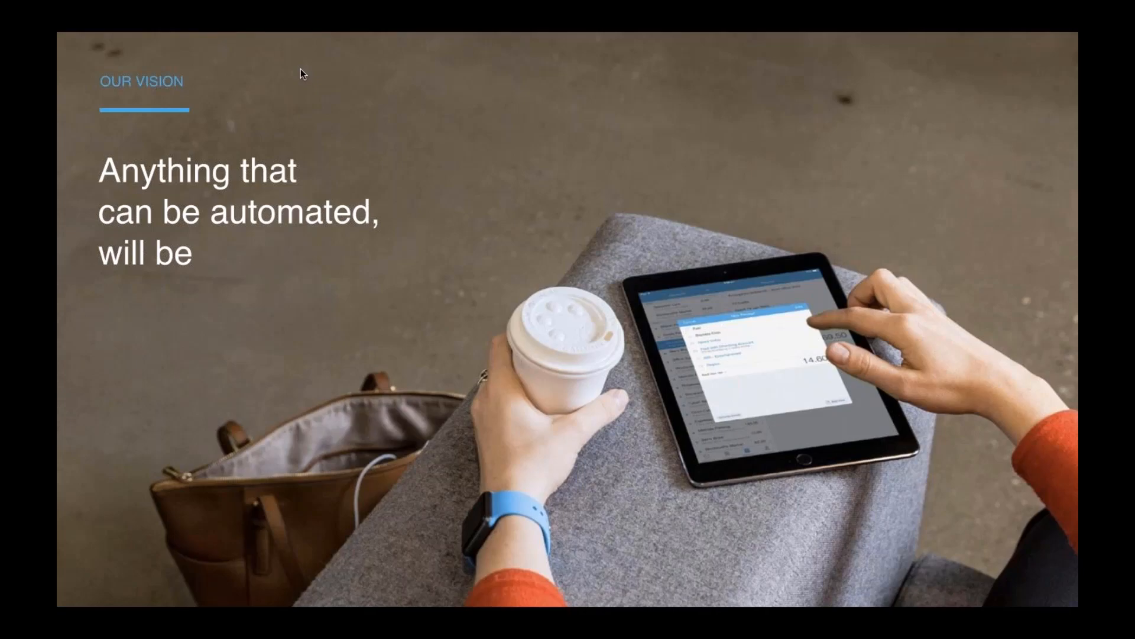
# Advance to the closing Xero slide, end the slideshow and minimize the Keynote presentation.
pyautogui.press('Right')
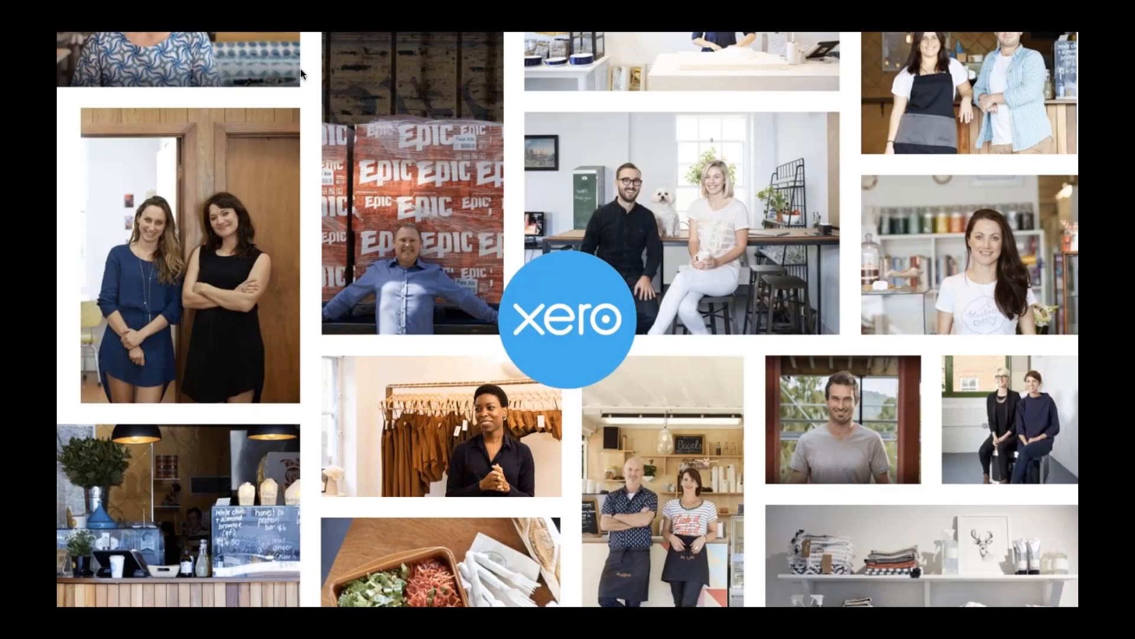
pyautogui.press('Escape')
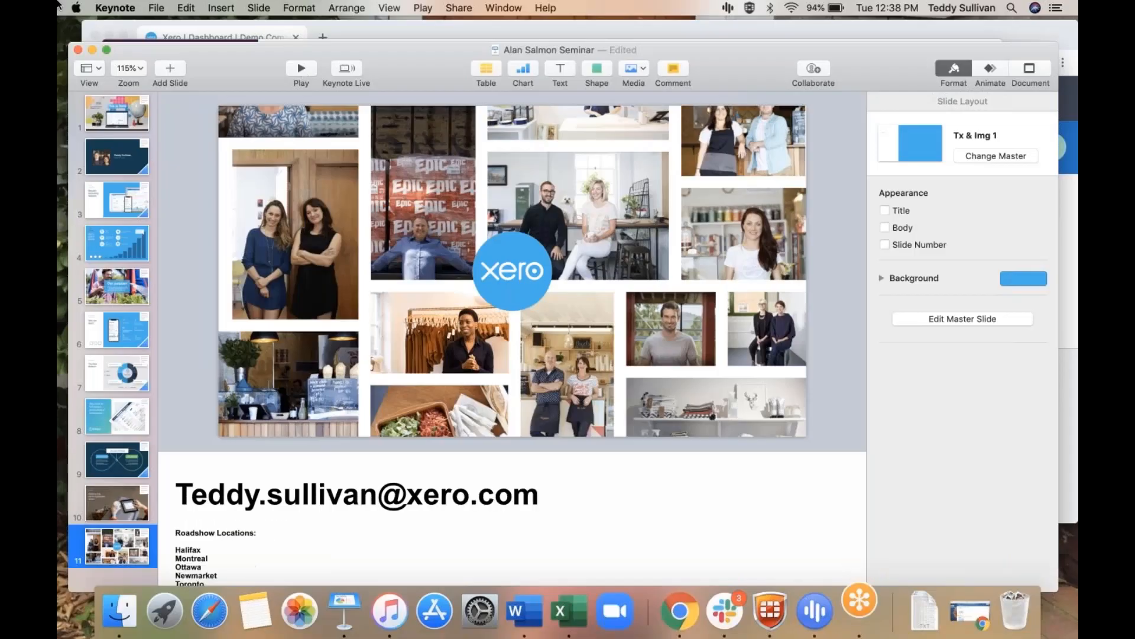
pyautogui.hotkey('ctrl', 'Up')
pyautogui.hotkey('ctrl', 'Up')
pyautogui.click(93, 51)
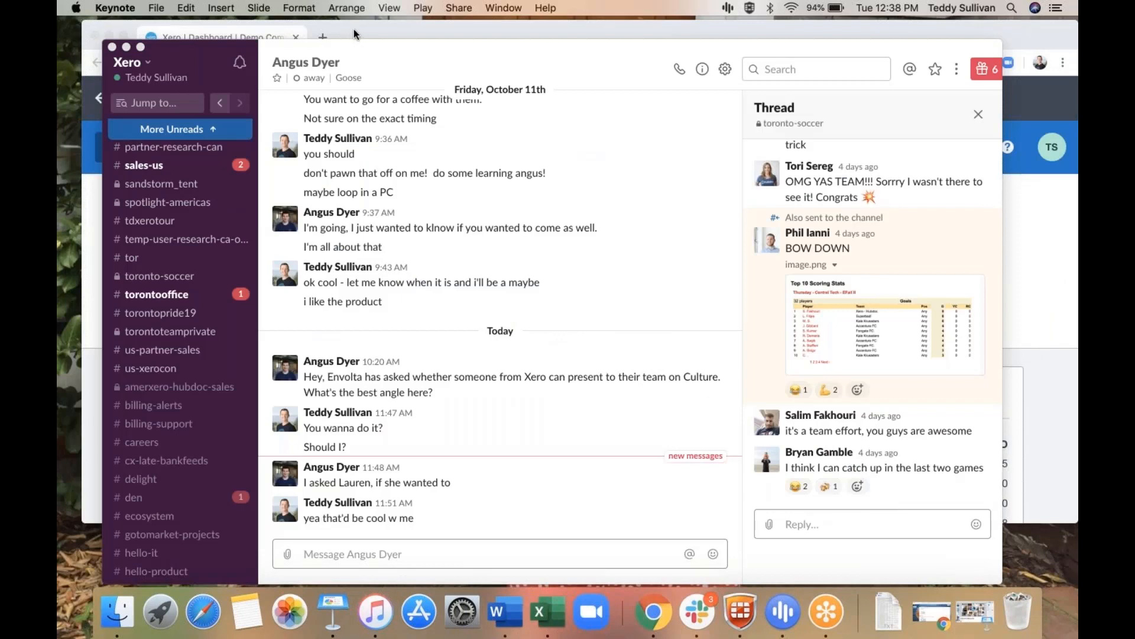
# Bring the Xero dashboard forward in Chrome and quit Slack.
pyautogui.click(354, 29)
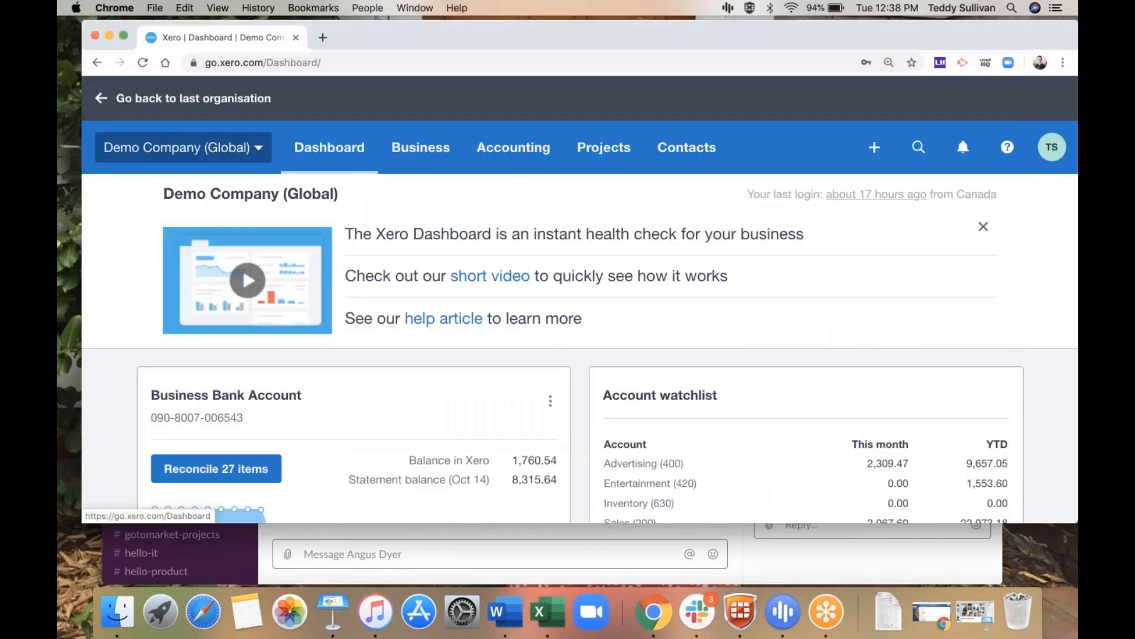
pyautogui.rightClick(697, 612)
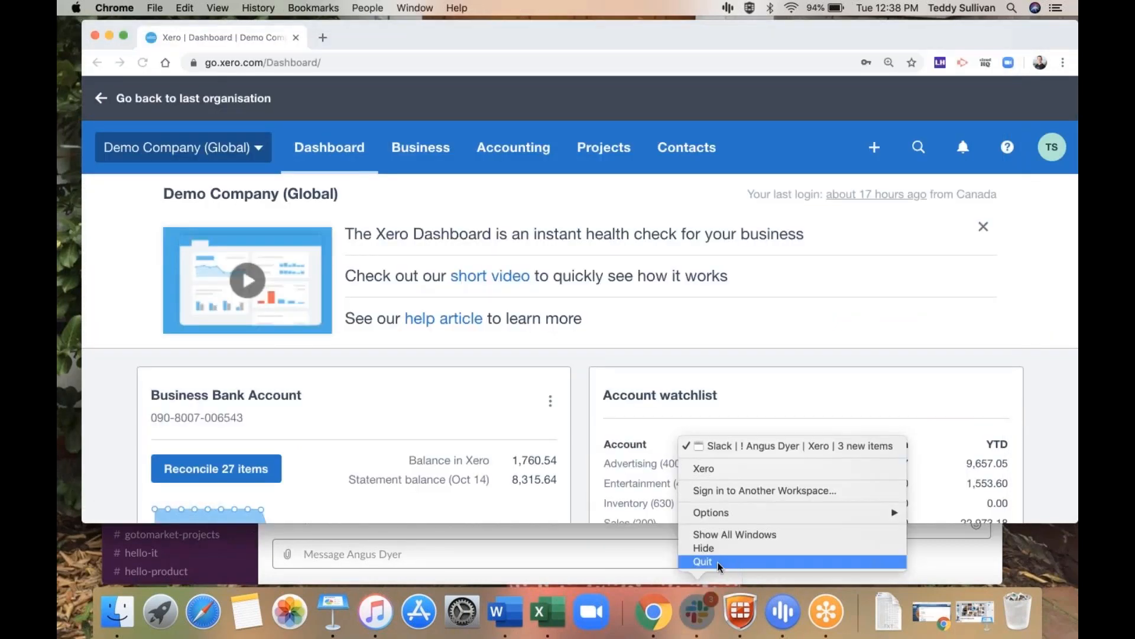
pyautogui.click(719, 567)
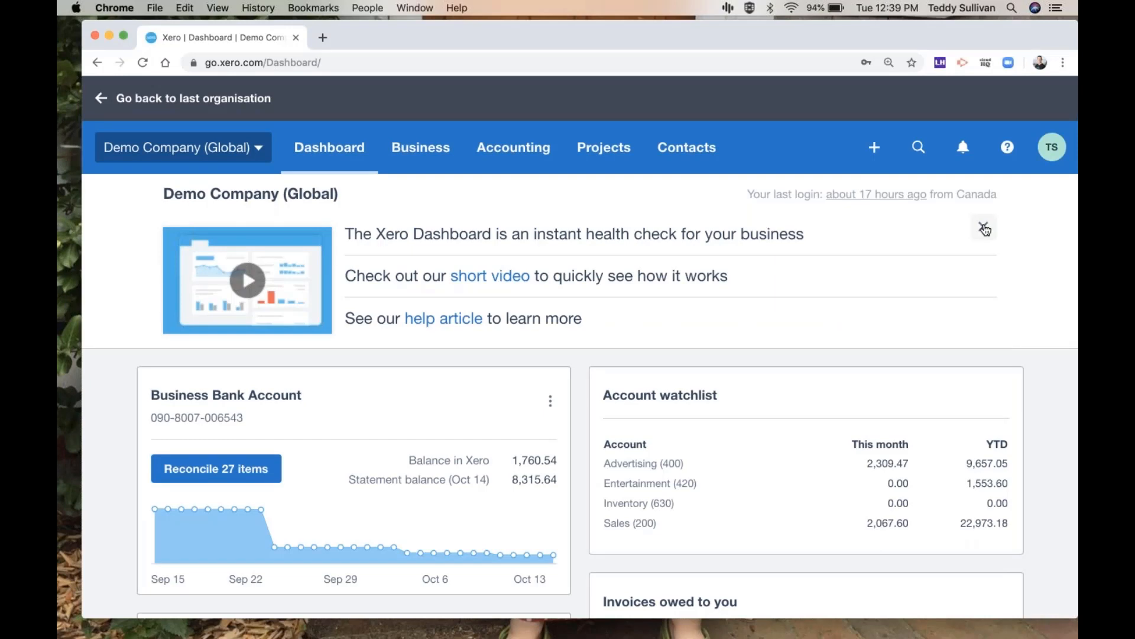
# Dismiss the Getting Started guide on the Demo Company (Global) dashboard and open Xero HQ.
pyautogui.click(984, 228)
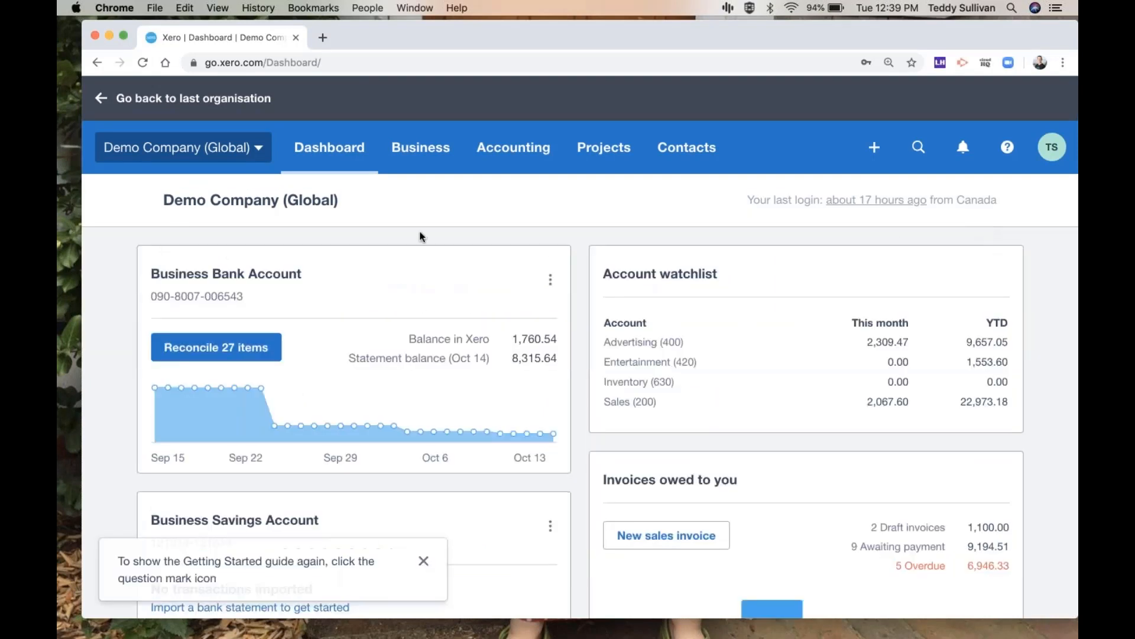
pyautogui.click(265, 147)
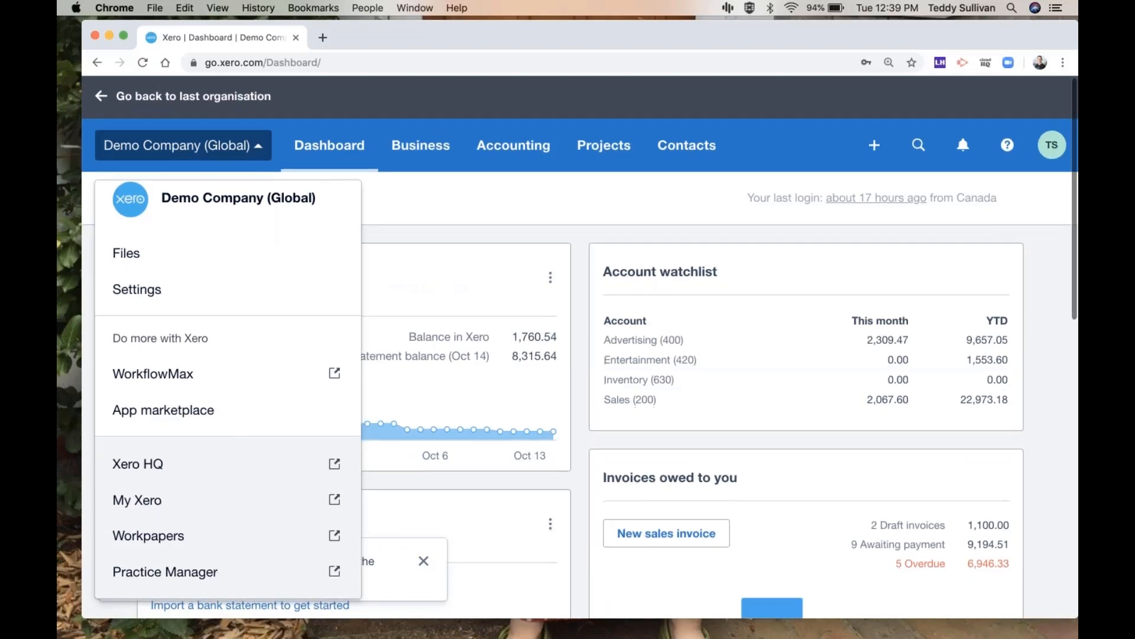
pyautogui.click(218, 465)
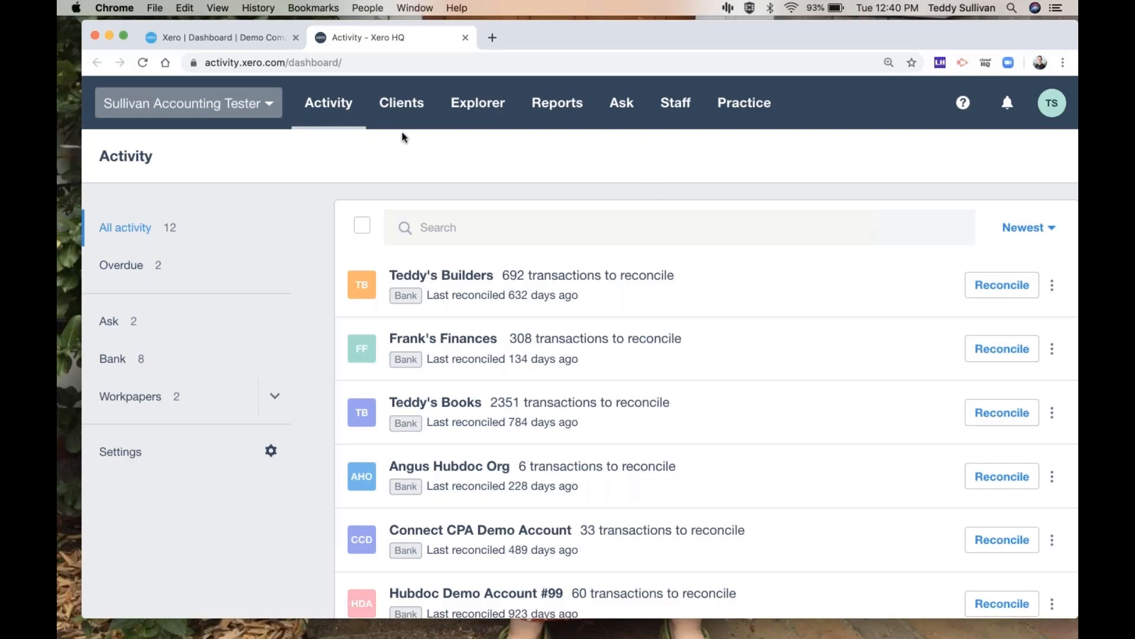
# Examine the practice's client list and the Explorer breakdown of the apps that clients use.
pyautogui.click(395, 115)
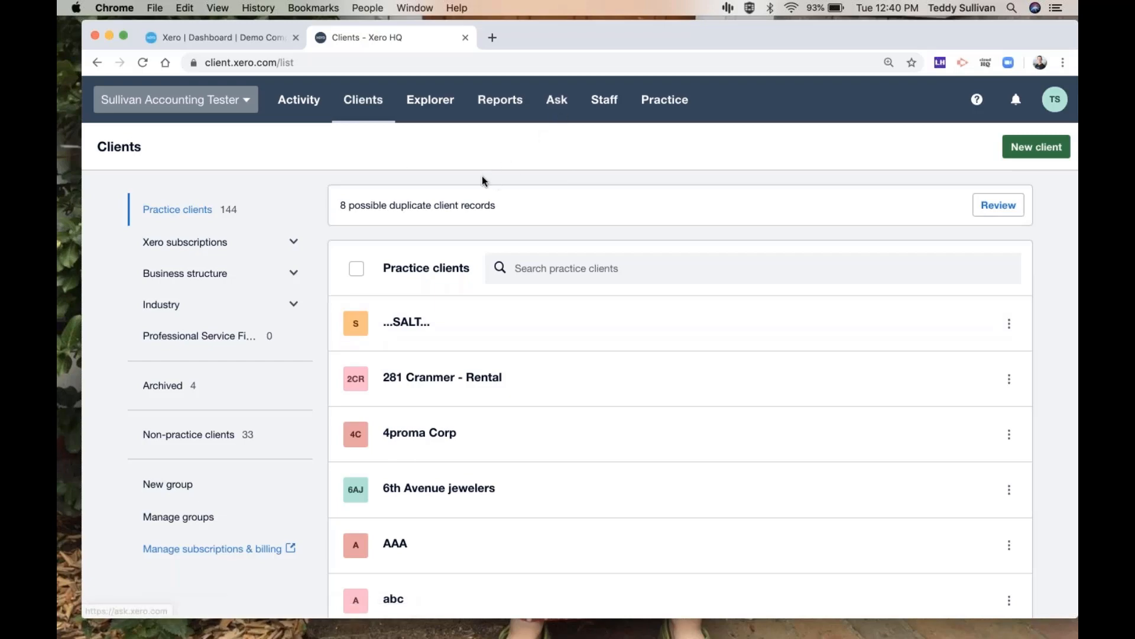
pyautogui.click(431, 102)
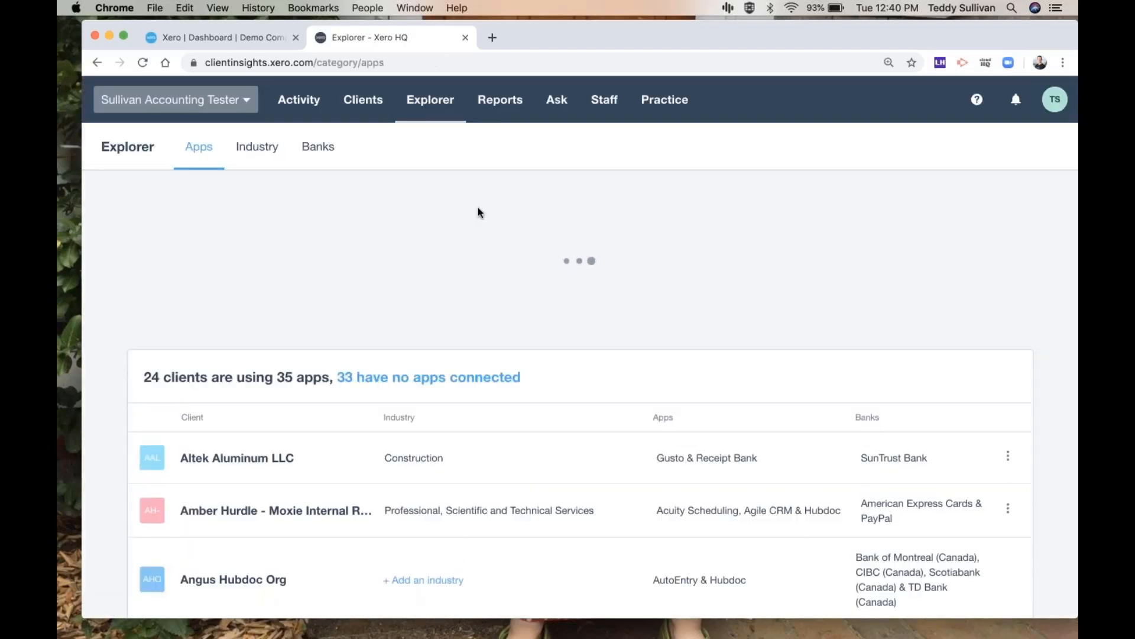
pyautogui.scroll(-1, 478, 212)
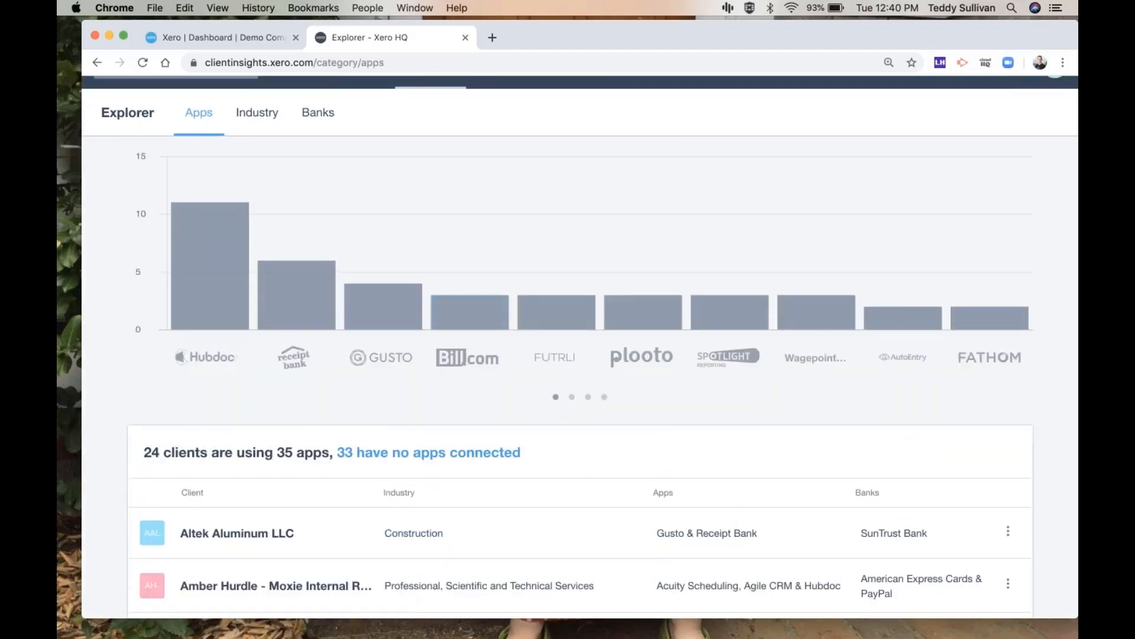
pyautogui.scroll(1, 216, 313)
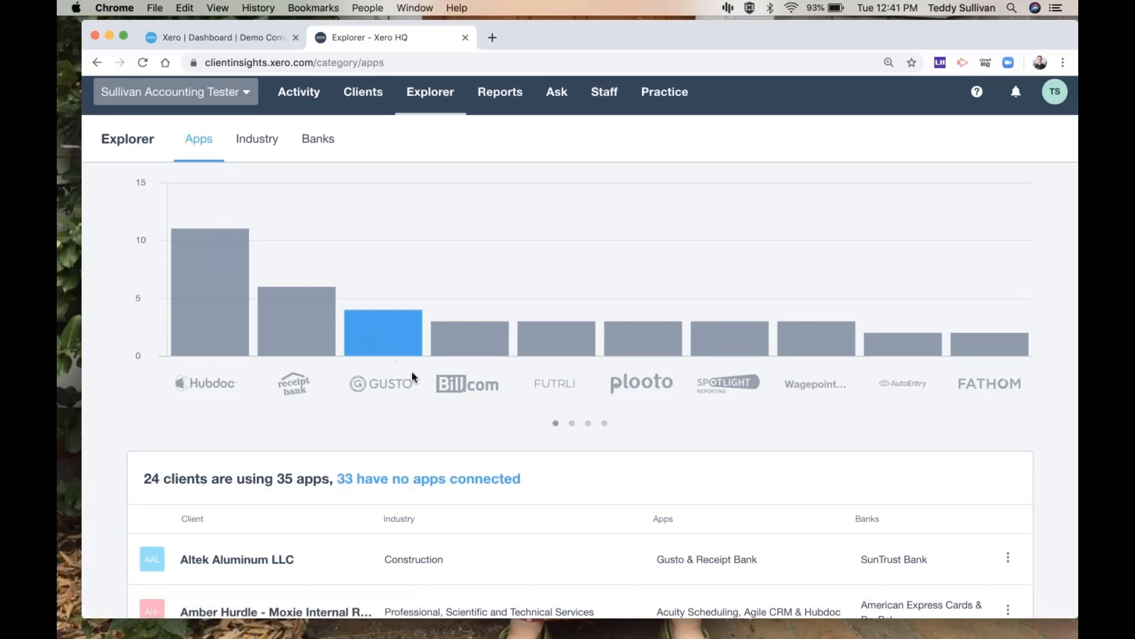
pyautogui.scroll(-1, 411, 371)
pyautogui.scroll(-4, 412, 371)
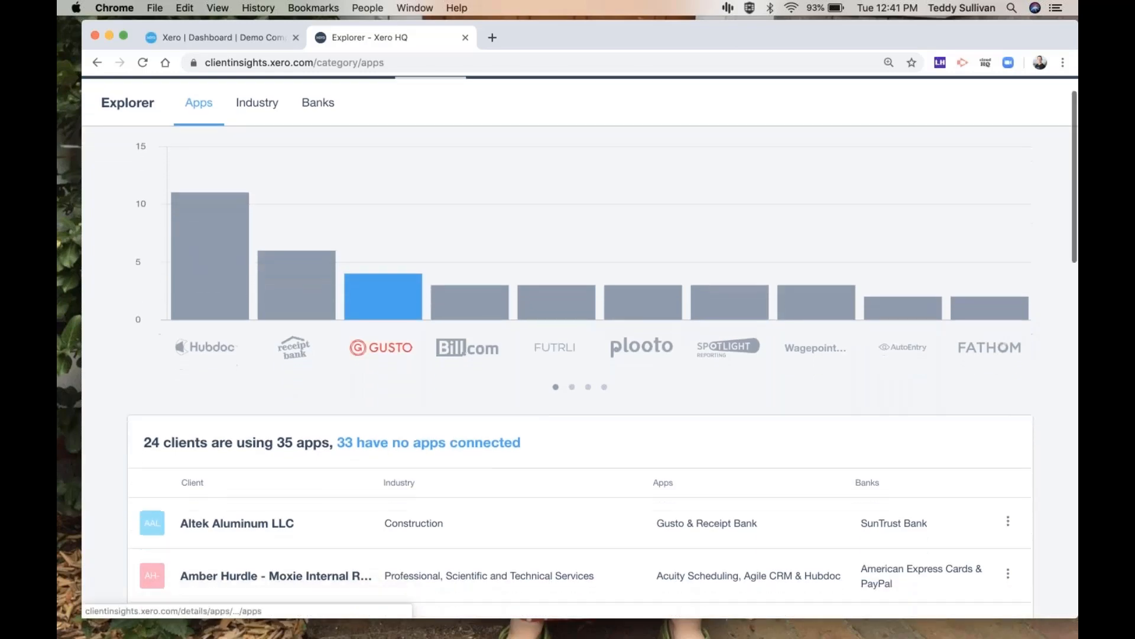
pyautogui.scroll(3, 416, 373)
pyautogui.scroll(-9, 415, 375)
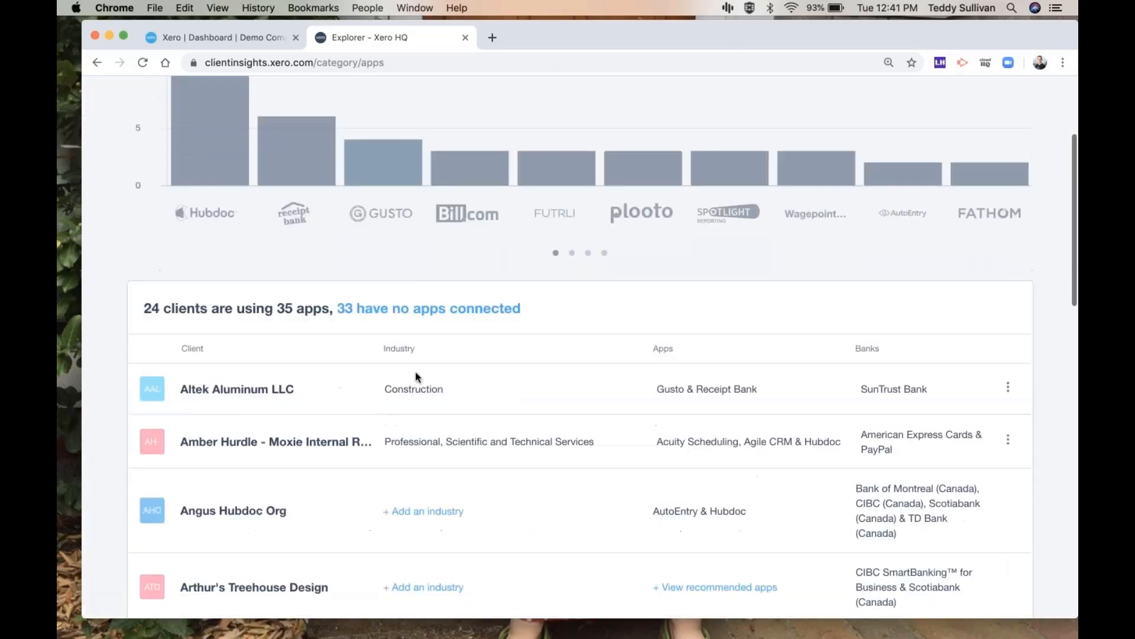
pyautogui.scroll(10, 446, 501)
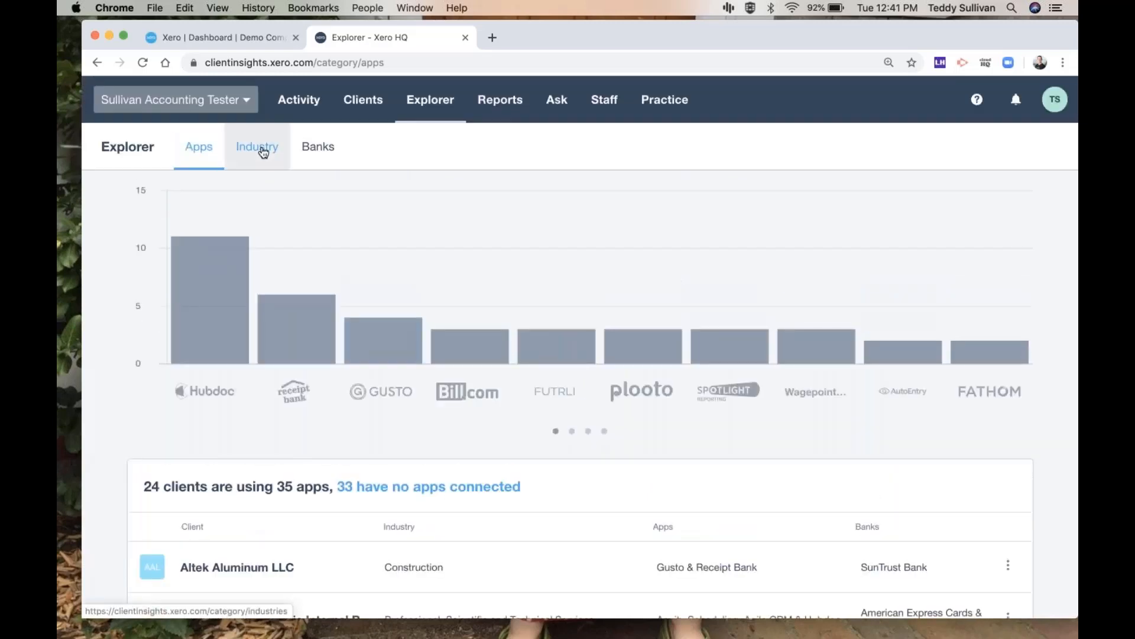
# Examine the Explorer breakdown of clients by industry and the practice's ready-to-use report templates.
pyautogui.click(266, 148)
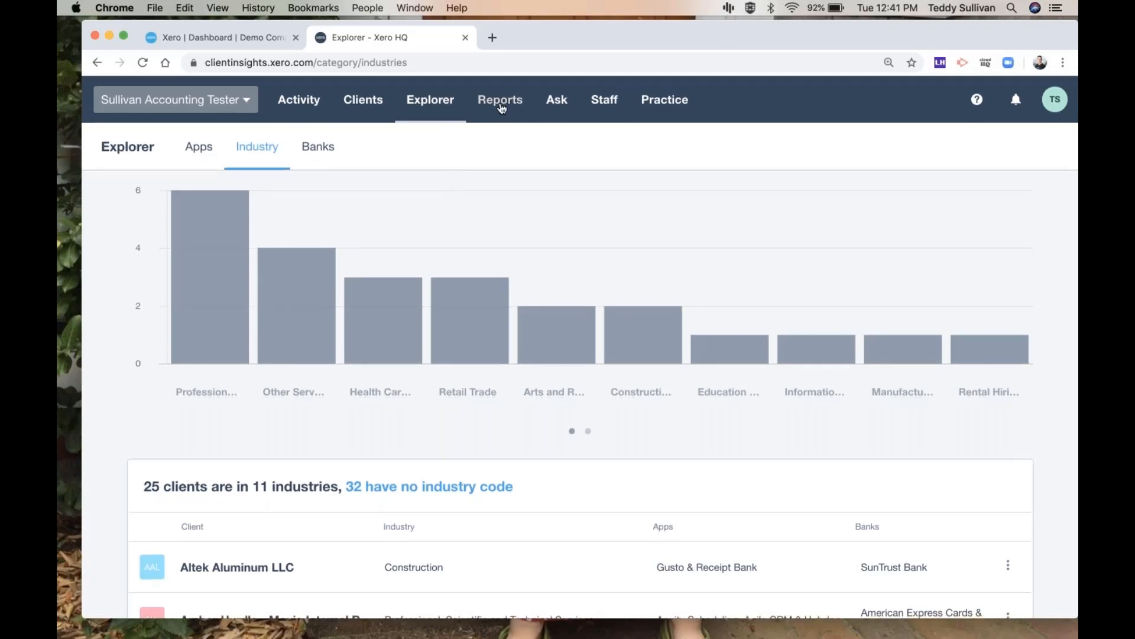
pyautogui.click(500, 102)
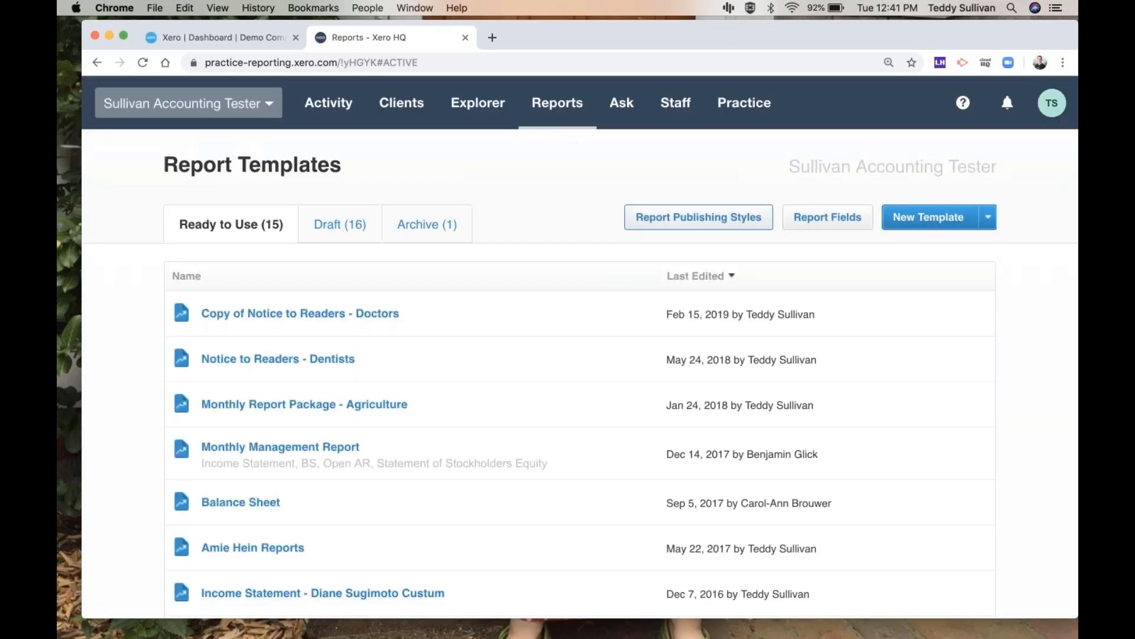
pyautogui.scroll(-2, 556, 314)
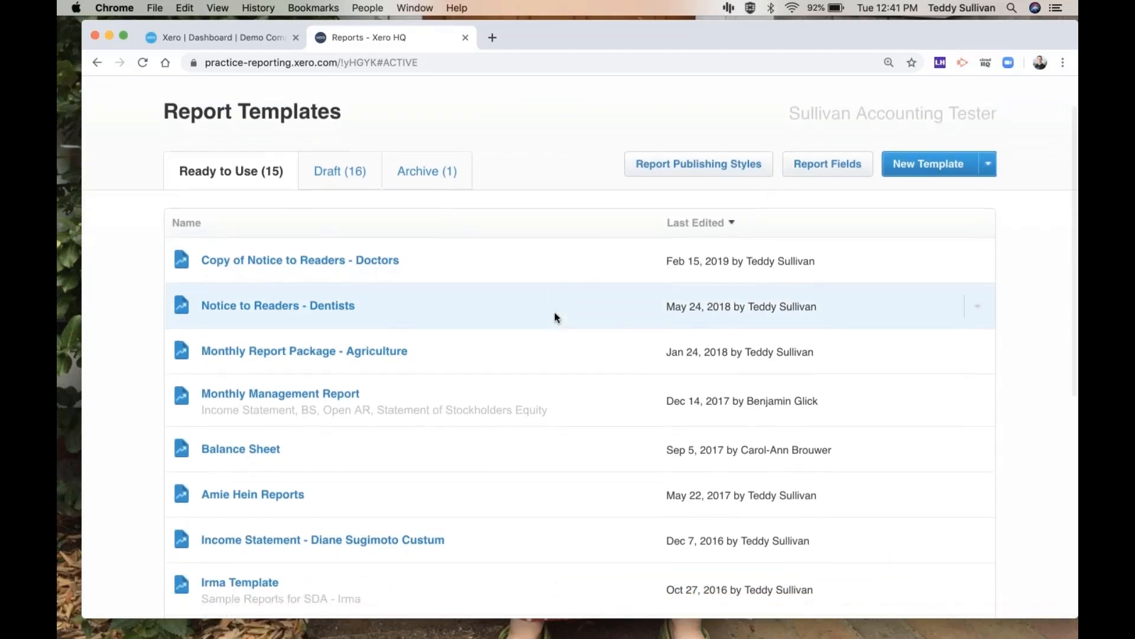
# Look through the remaining ready-to-use report templates and open the client queries in Ask.
pyautogui.scroll(-7, 562, 472)
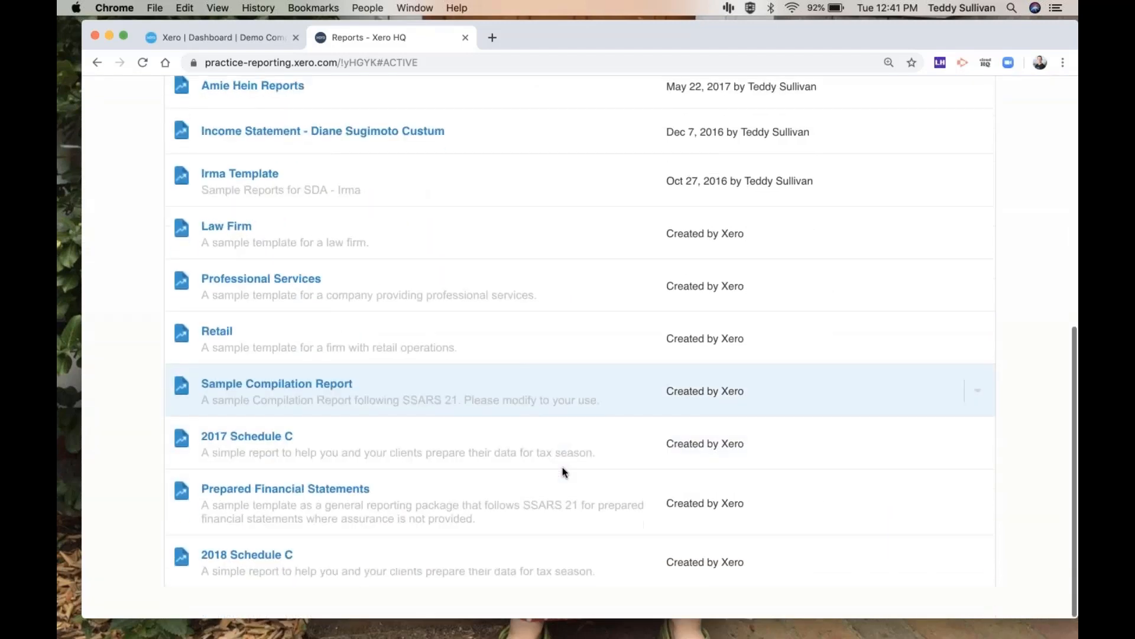
pyautogui.scroll(2, 562, 471)
pyautogui.scroll(10, 562, 472)
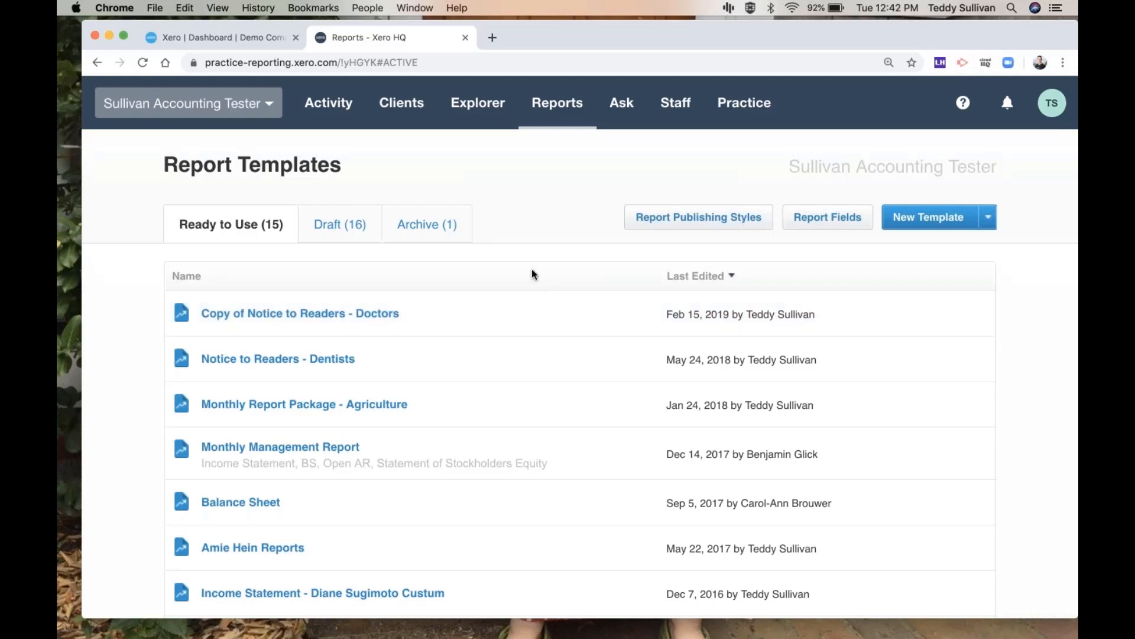
pyautogui.click(614, 106)
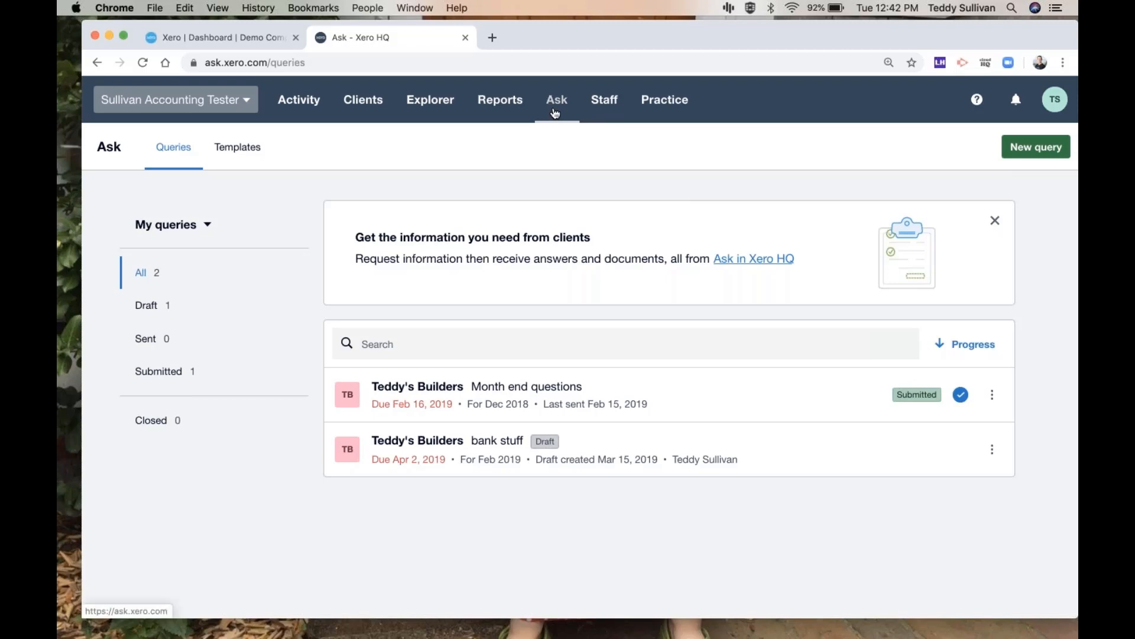
# Examine the practice's staff list and the practice overview with its partner benefits, and close Xero HQ.
pyautogui.click(619, 105)
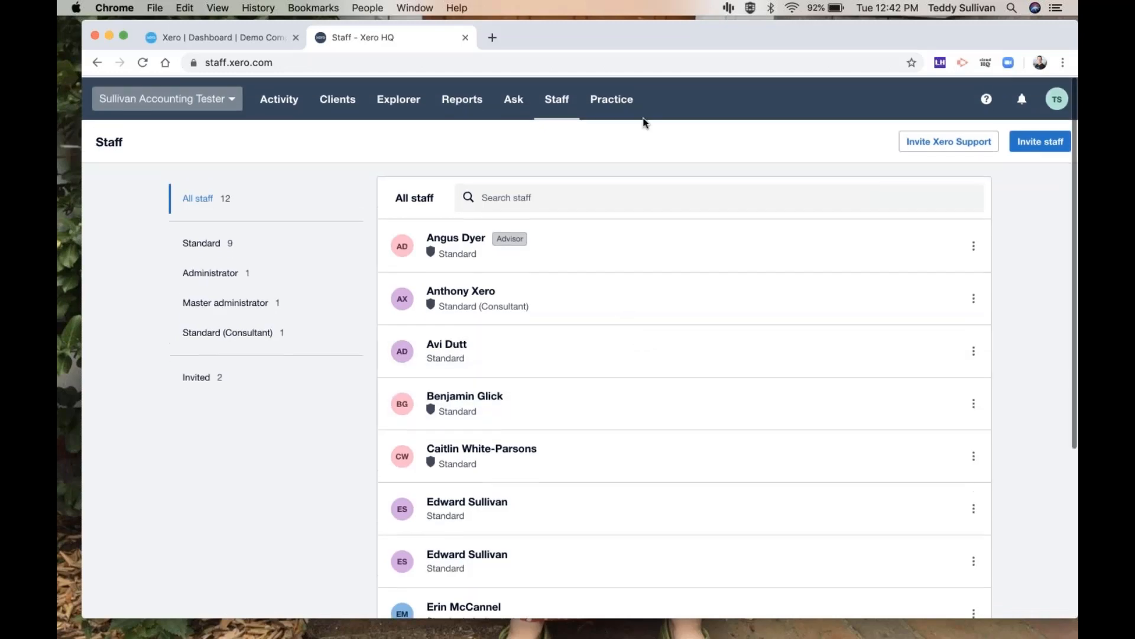
pyautogui.click(611, 96)
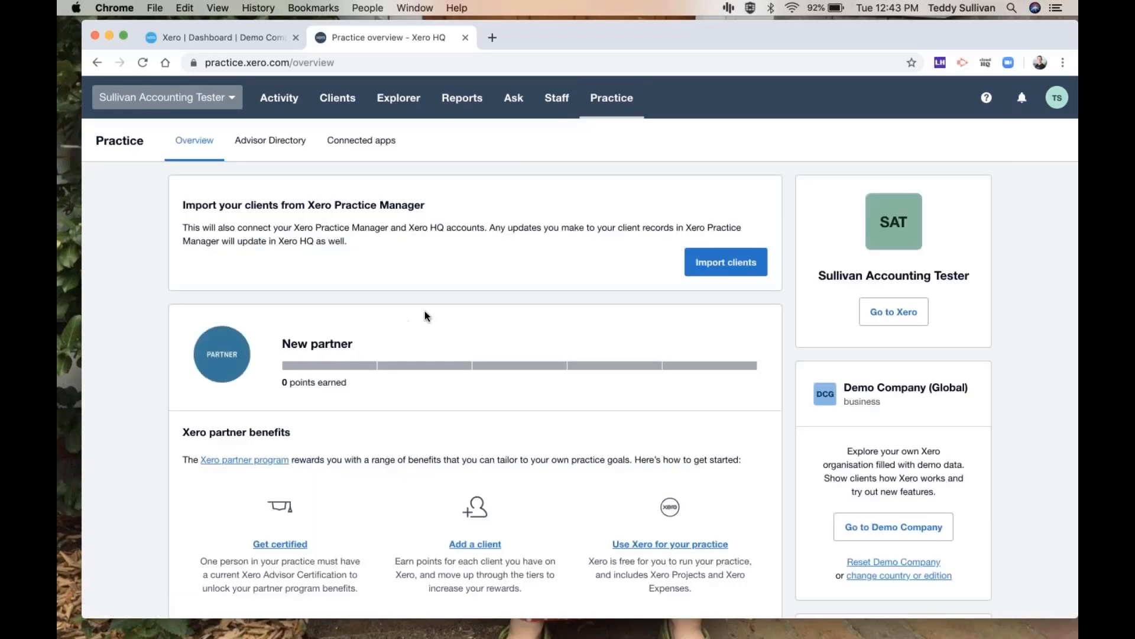
pyautogui.scroll(-5, 425, 314)
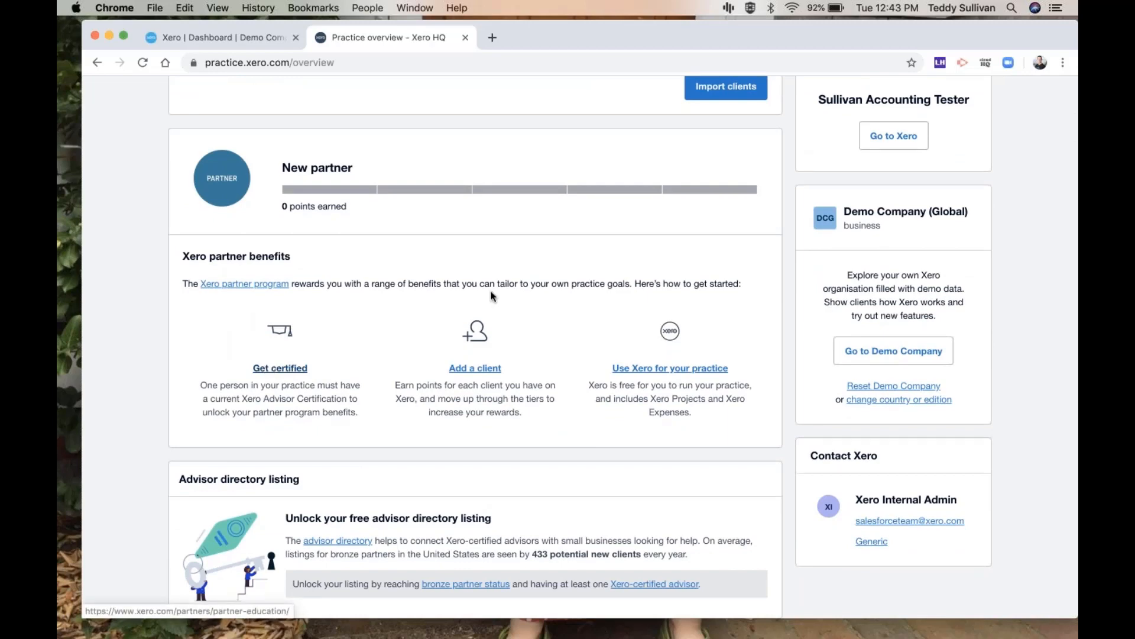
pyautogui.scroll(-2, 491, 296)
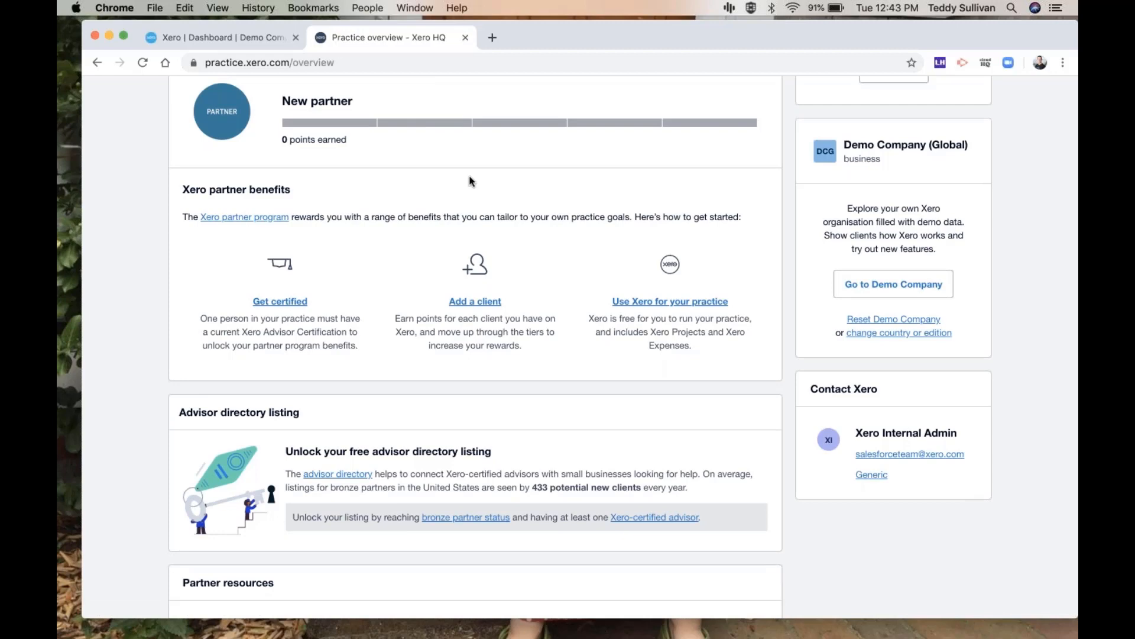
pyautogui.scroll(-1, 470, 181)
pyautogui.scroll(5, 470, 181)
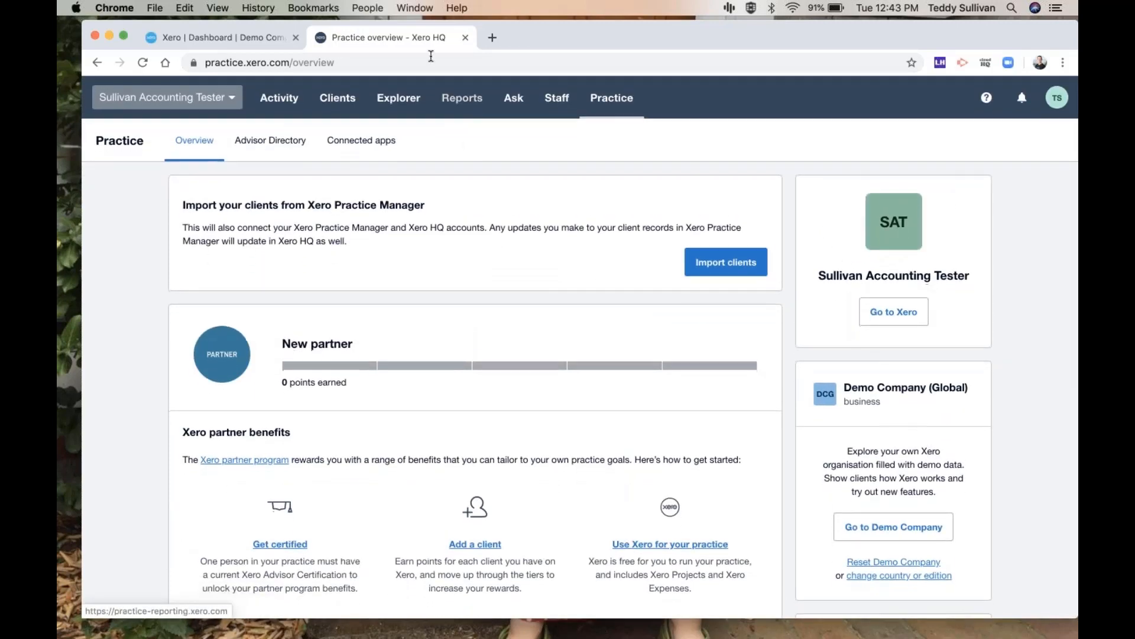
pyautogui.click(467, 38)
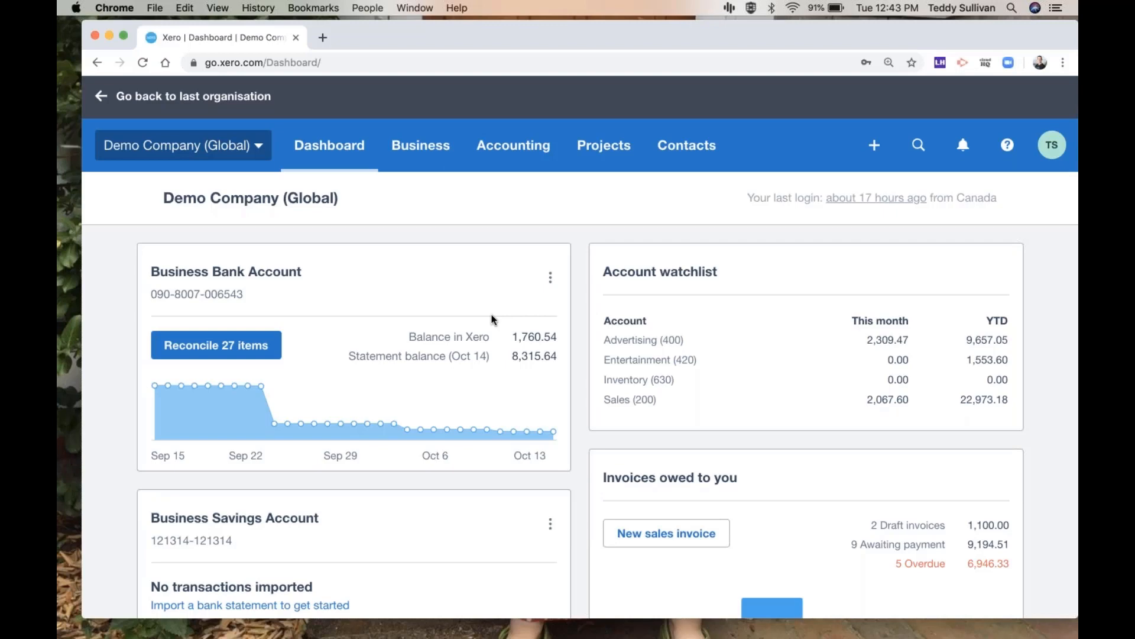
# Rearrange the dashboard so Account watchlist heads the left column and Bills you need to pay heads the right, and save the layout.
pyautogui.scroll(-10, 492, 315)
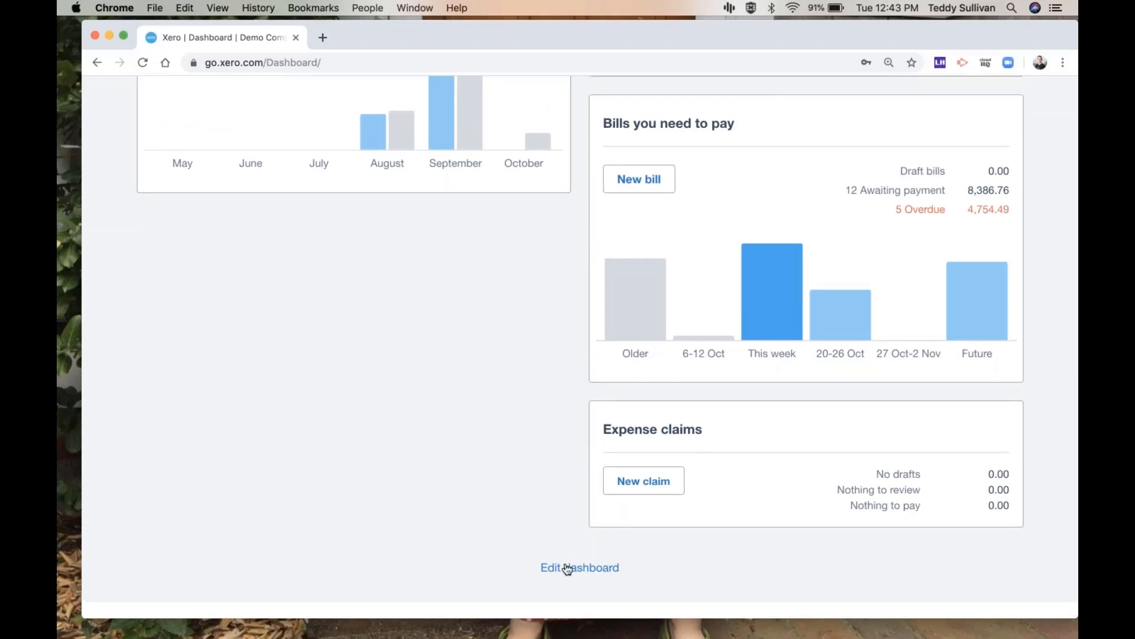
pyautogui.click(567, 568)
pyautogui.scroll(3, 563, 441)
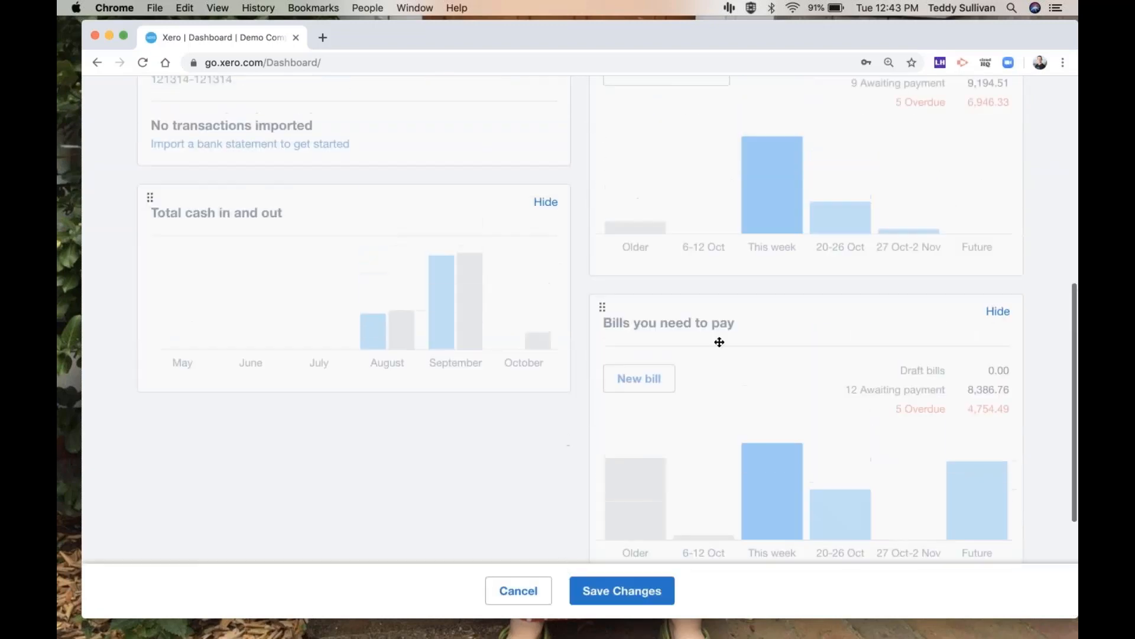
pyautogui.moveTo(756, 327); pyautogui.dragTo(702, 195)
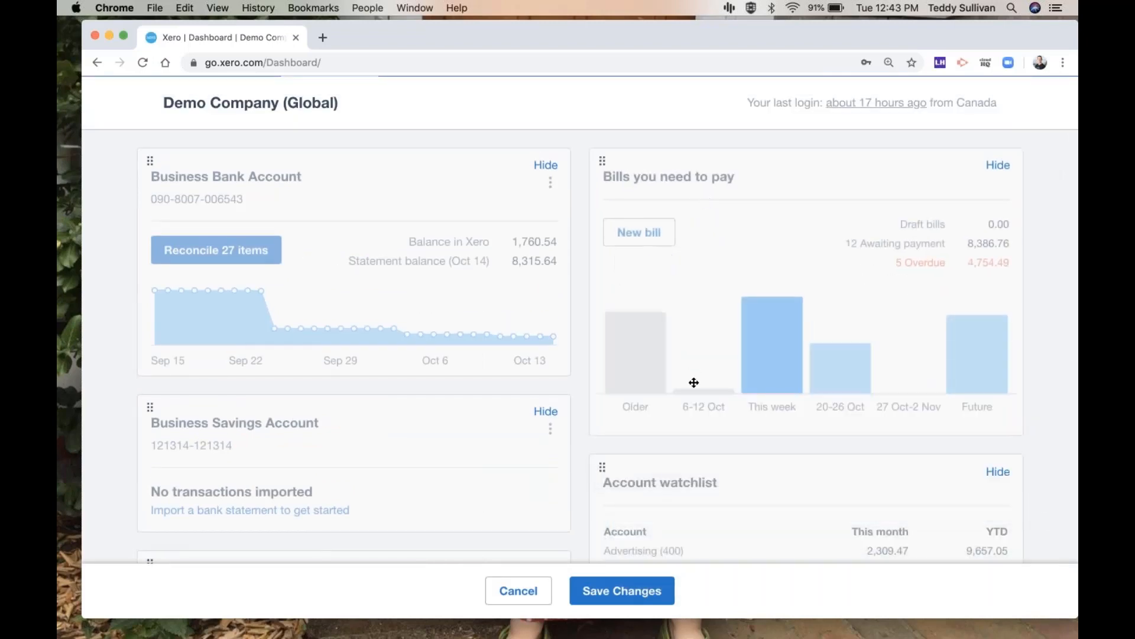
pyautogui.moveTo(698, 479); pyautogui.dragTo(251, 189)
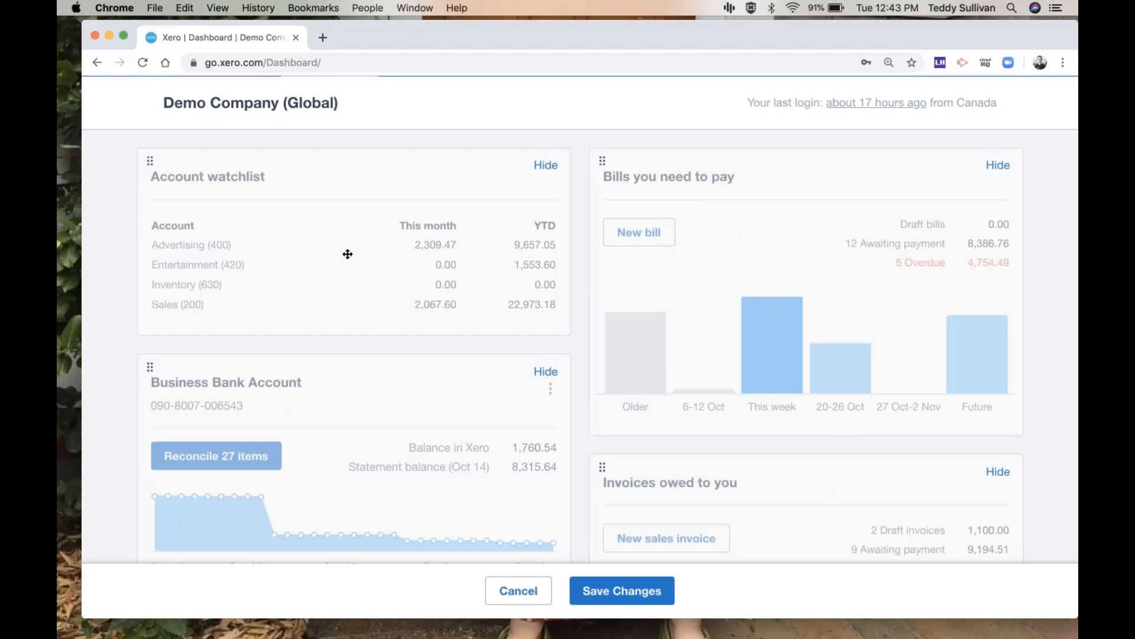
pyautogui.click(619, 599)
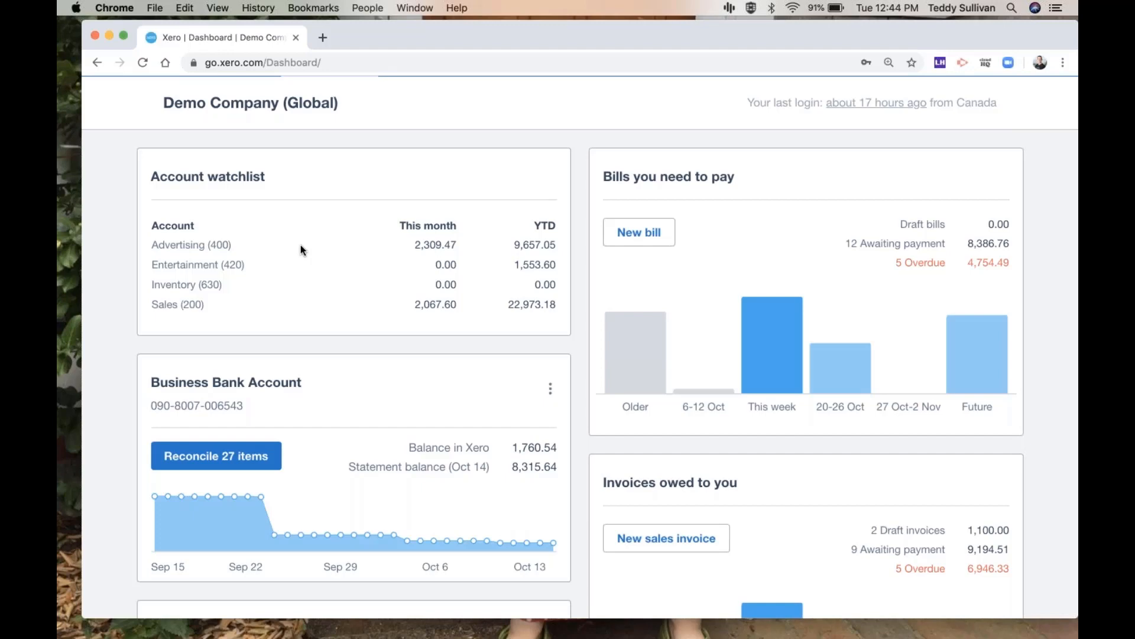
# Open the reconciliation of the Business Bank Account from the dashboard and hide the help banner.
pyautogui.scroll(-3, 301, 245)
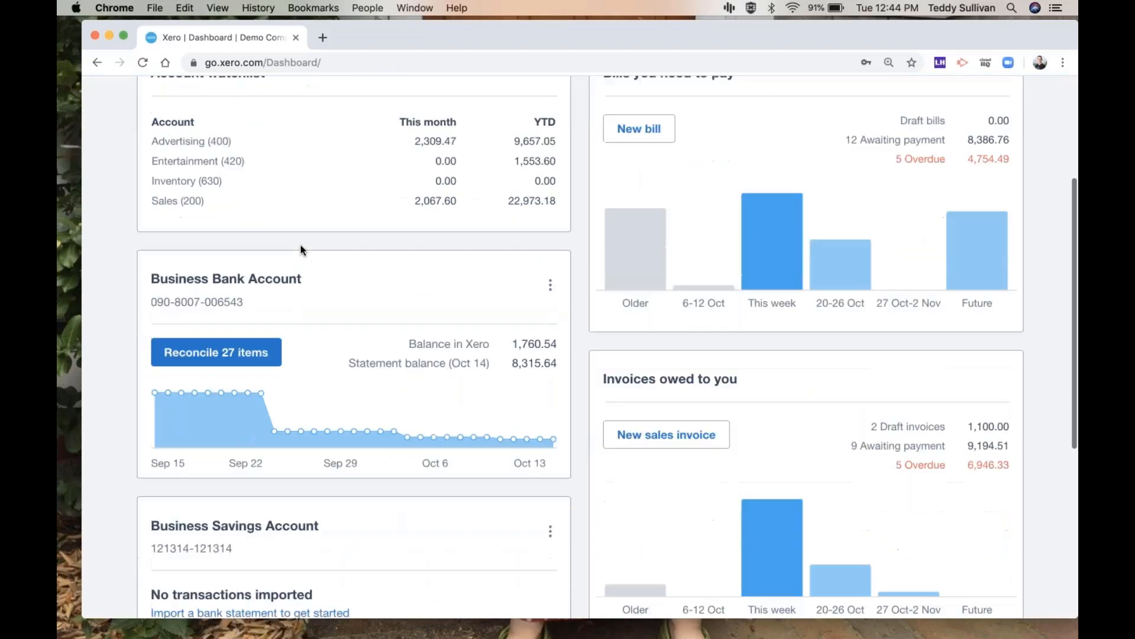
pyautogui.scroll(-5, 301, 245)
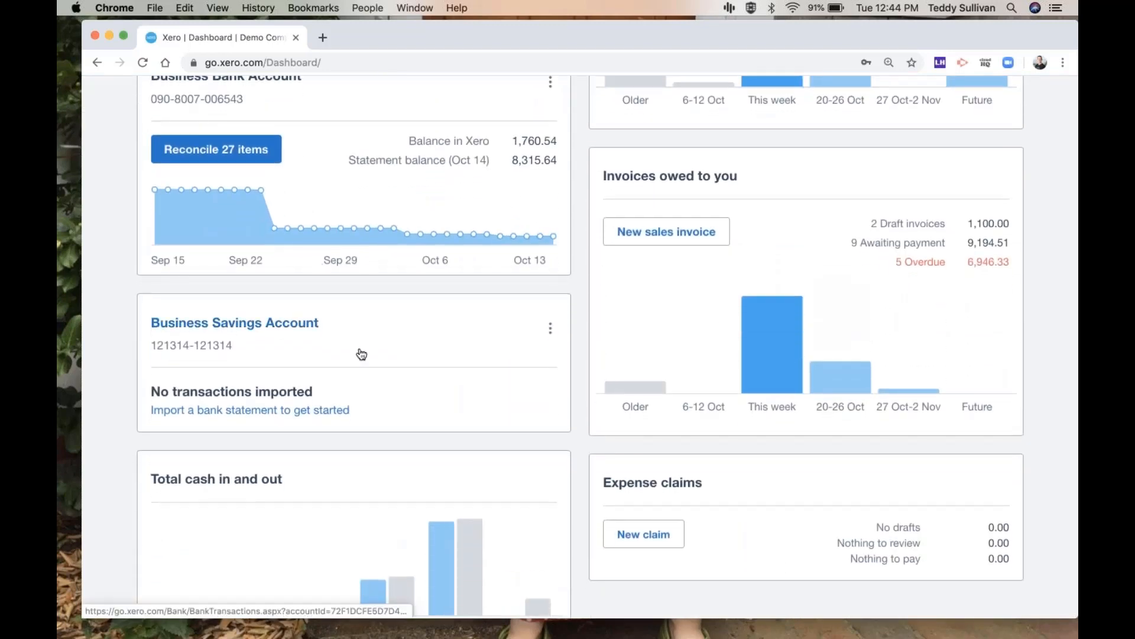
pyautogui.scroll(5, 362, 354)
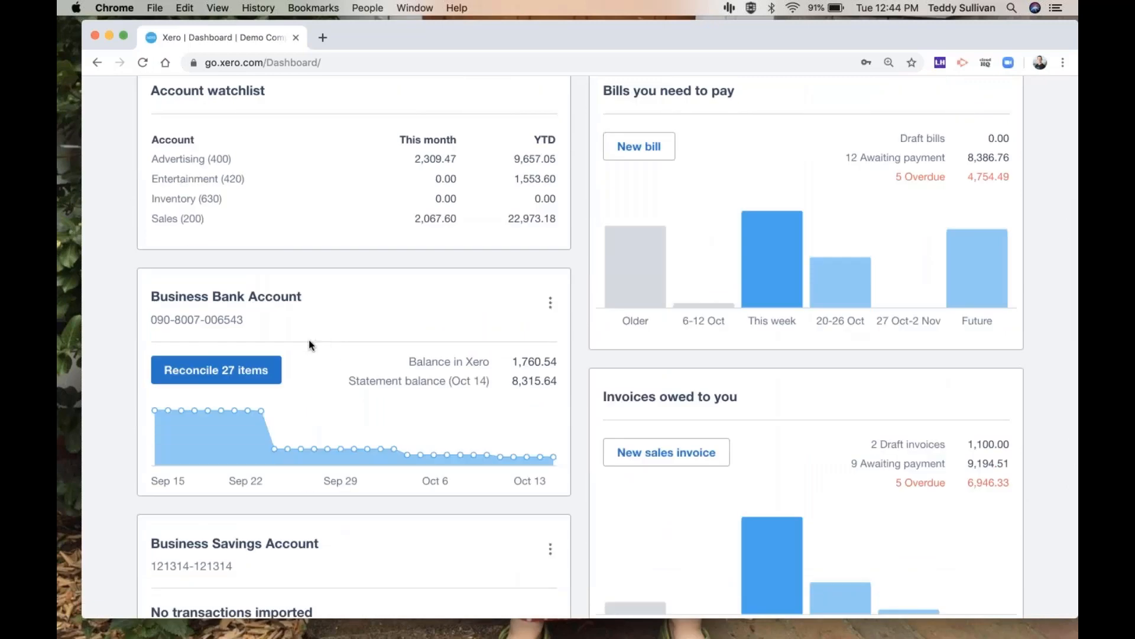
pyautogui.click(260, 369)
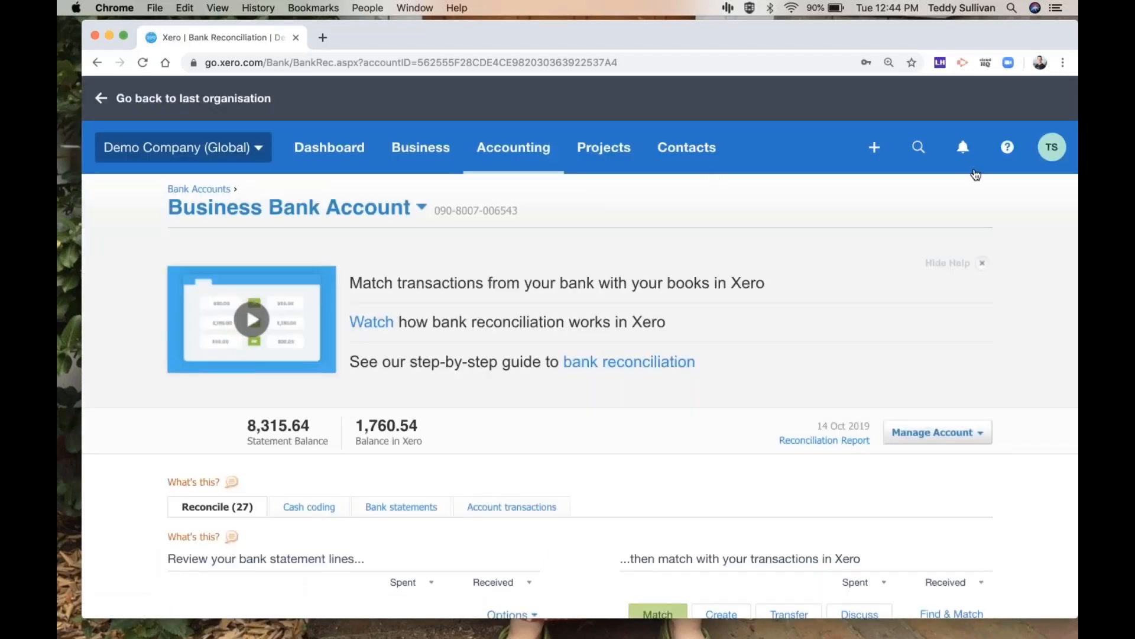
pyautogui.click(987, 266)
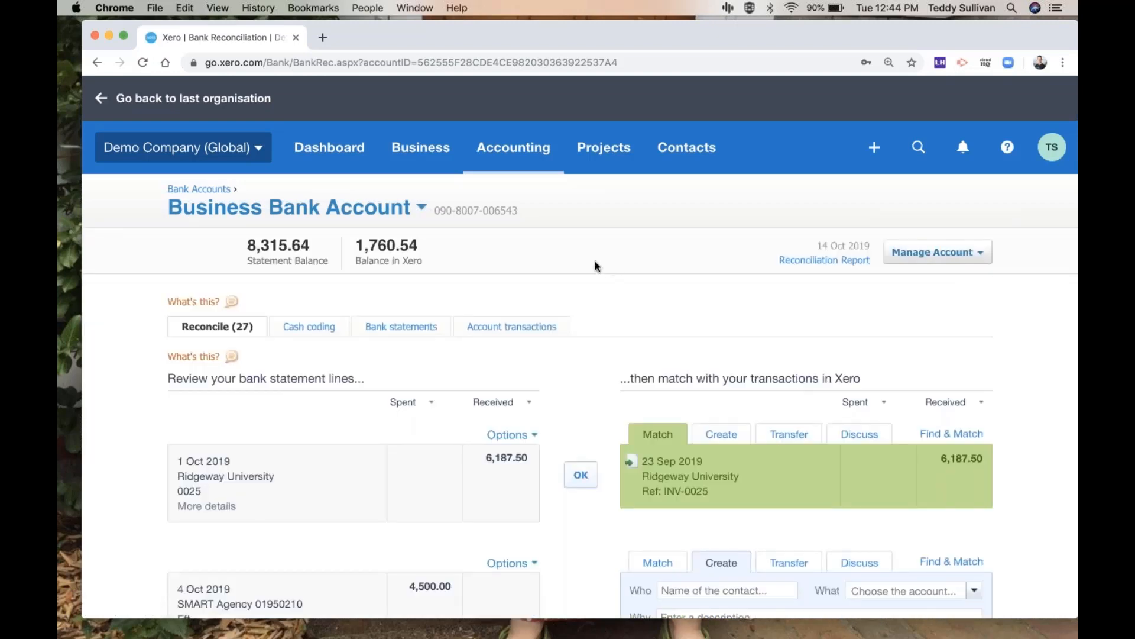
# Reconcile the 1 Oct 2019 Ridgeway University receipt of 6,187.50 with its suggested match, INV-0025.
pyautogui.scroll(-3, 596, 266)
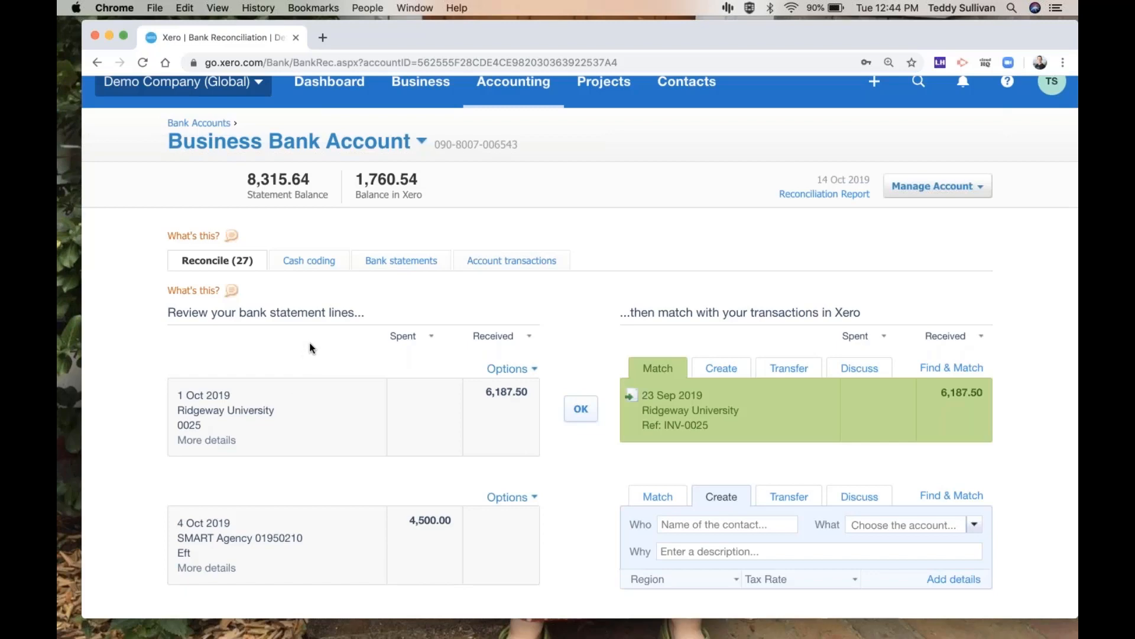
pyautogui.scroll(-1, 310, 348)
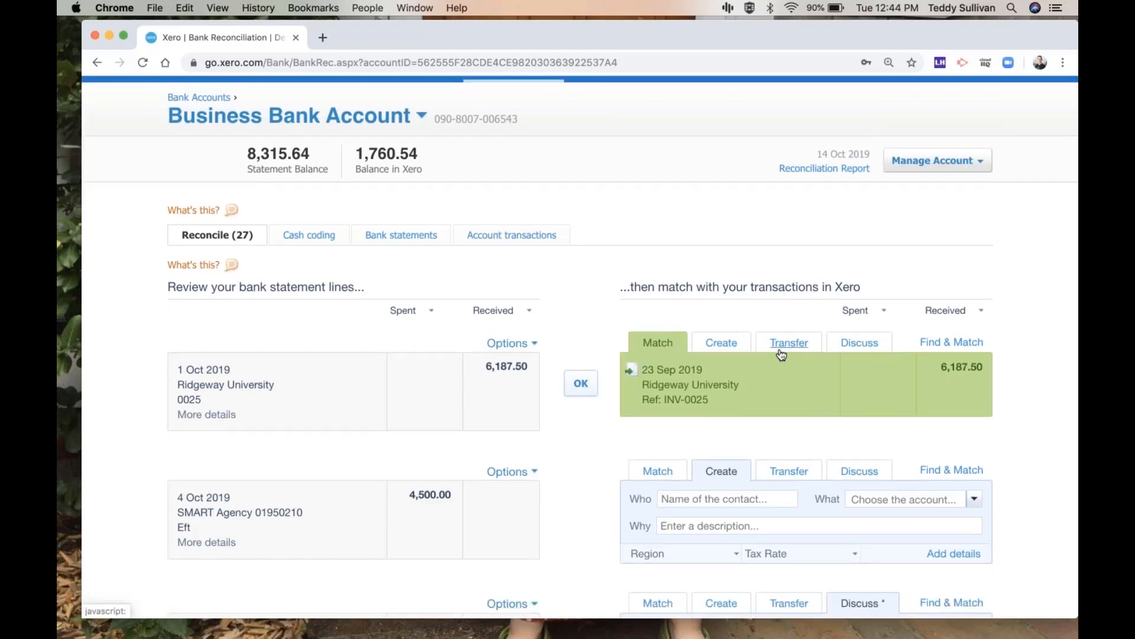
pyautogui.scroll(-1, 792, 351)
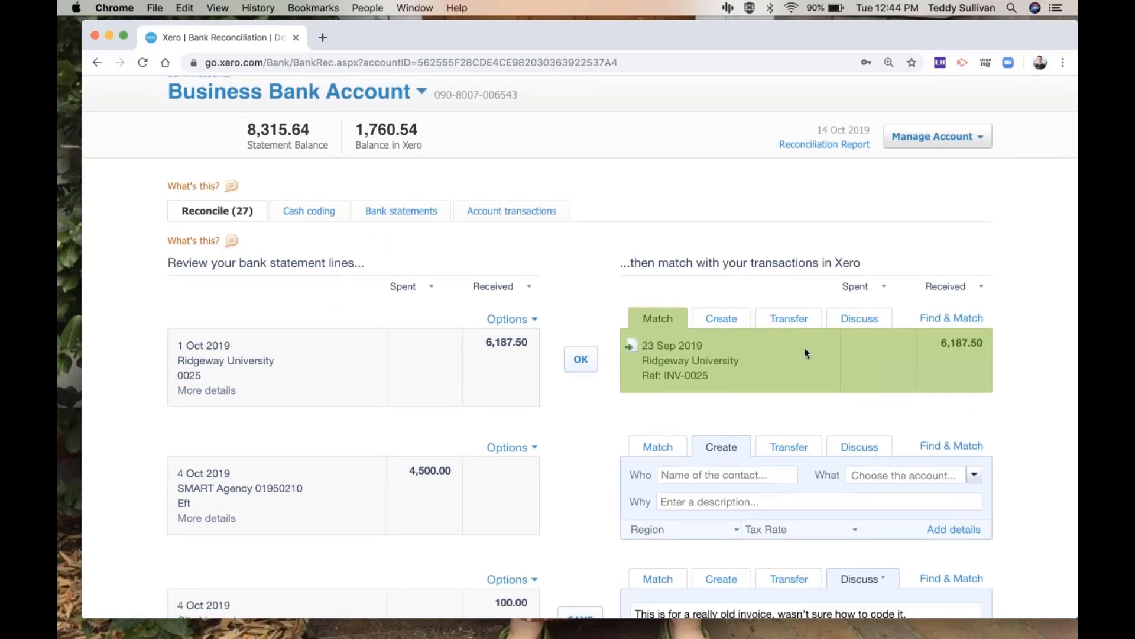
pyautogui.click(580, 365)
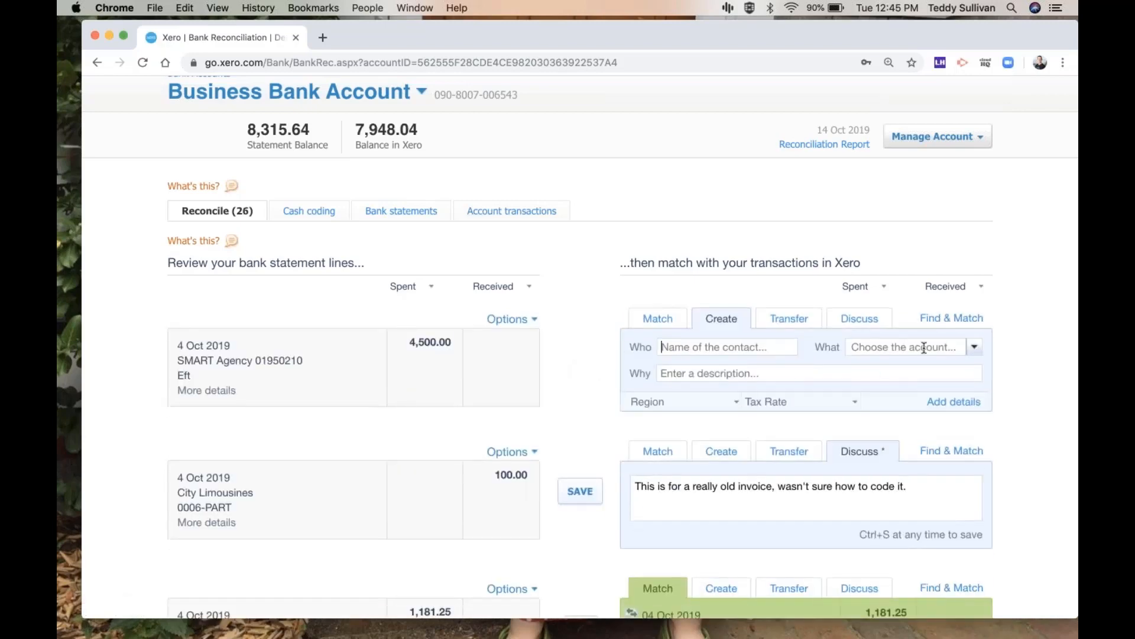
# Find transactions matching "smart" and reconcile the 4,500.00 SMART Agency payment against bills SM0195 and SM0210.
pyautogui.click(951, 319)
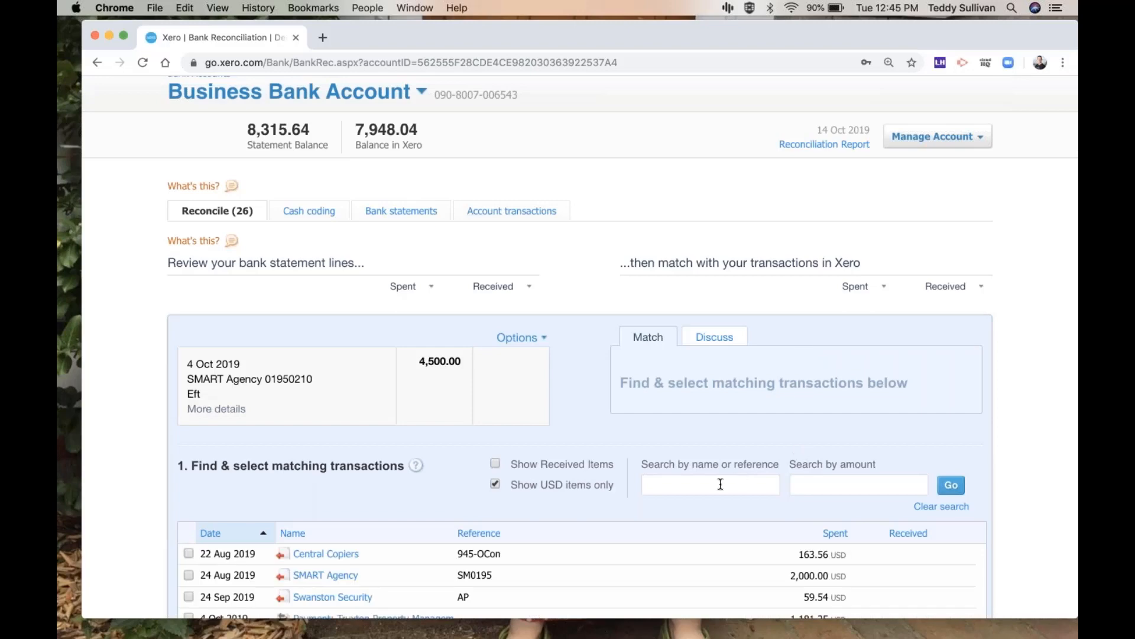
pyautogui.click(718, 484)
pyautogui.write('smart')
pyautogui.press('Return')
pyautogui.scroll(-2, 718, 485)
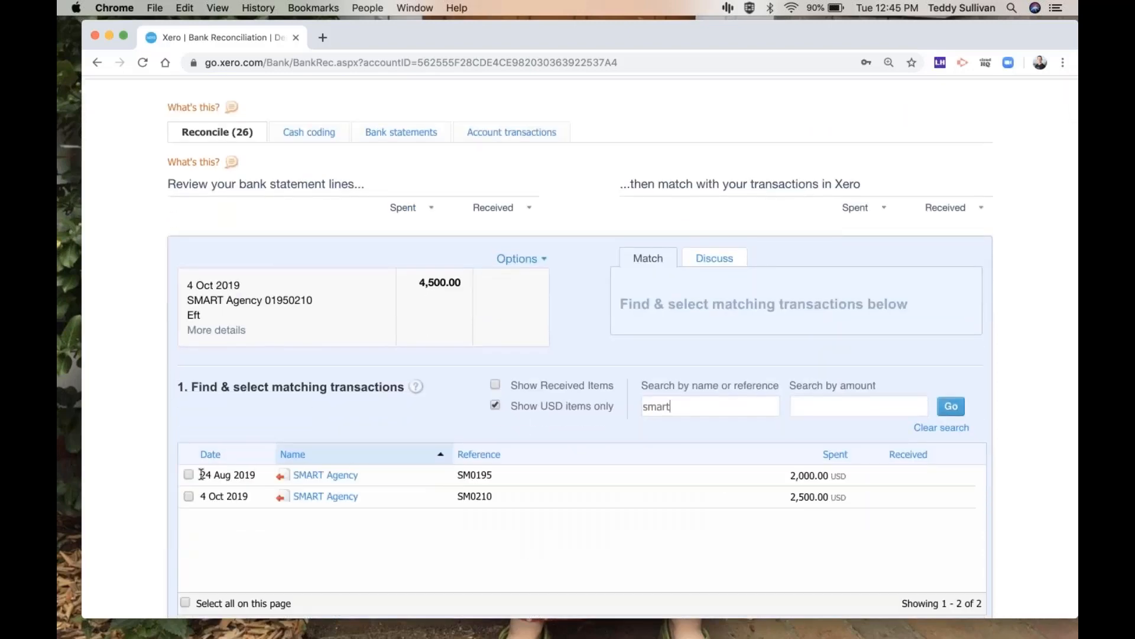
pyautogui.click(189, 476)
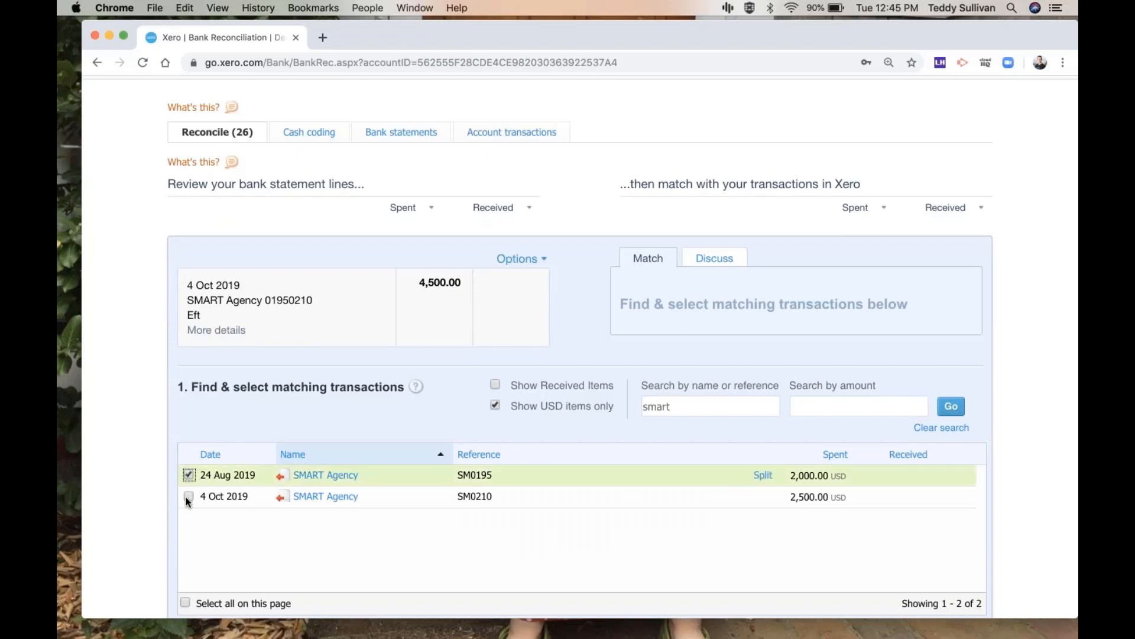
pyautogui.click(188, 497)
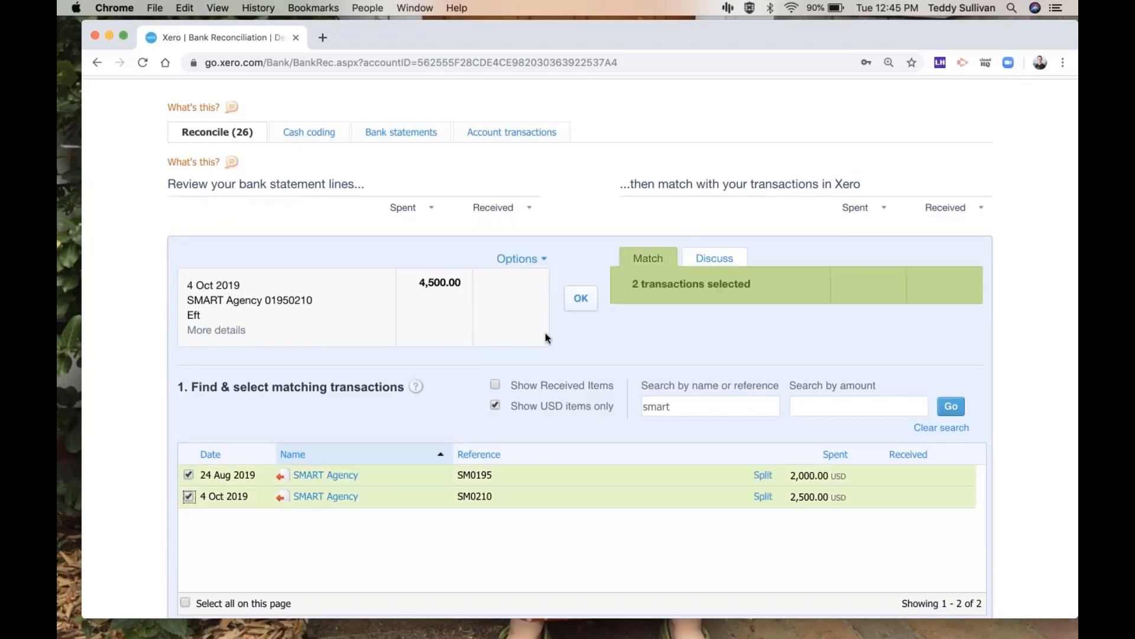
pyautogui.click(581, 299)
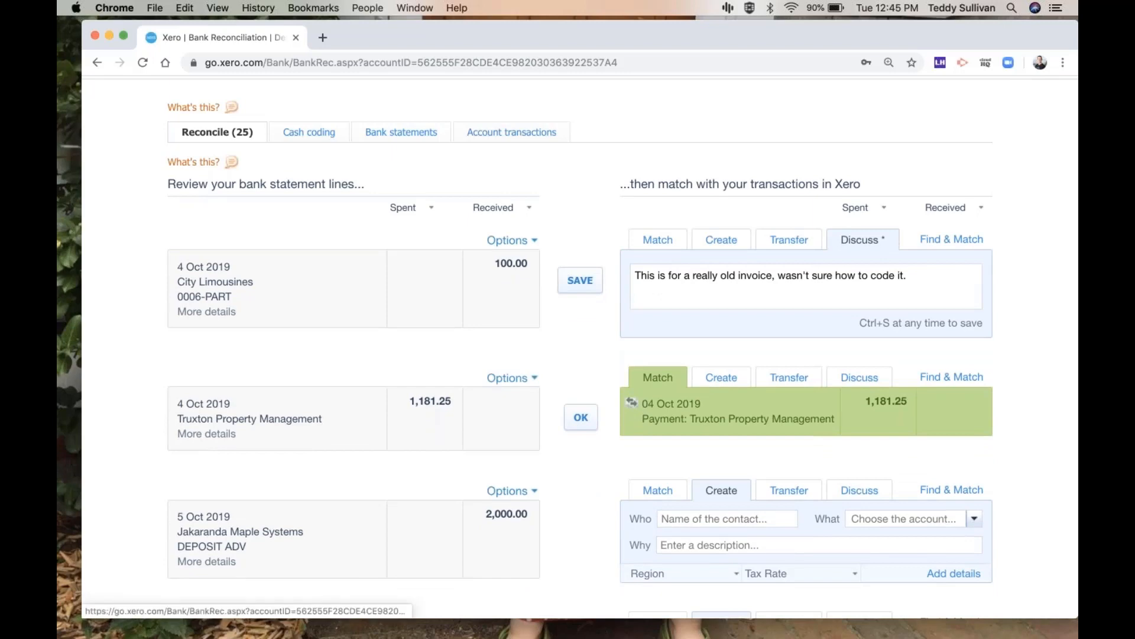
# Match the City Limousines receipt by searching for "city" and splitting a 100.00 part payment from invoice INV-0006.
pyautogui.click(952, 240)
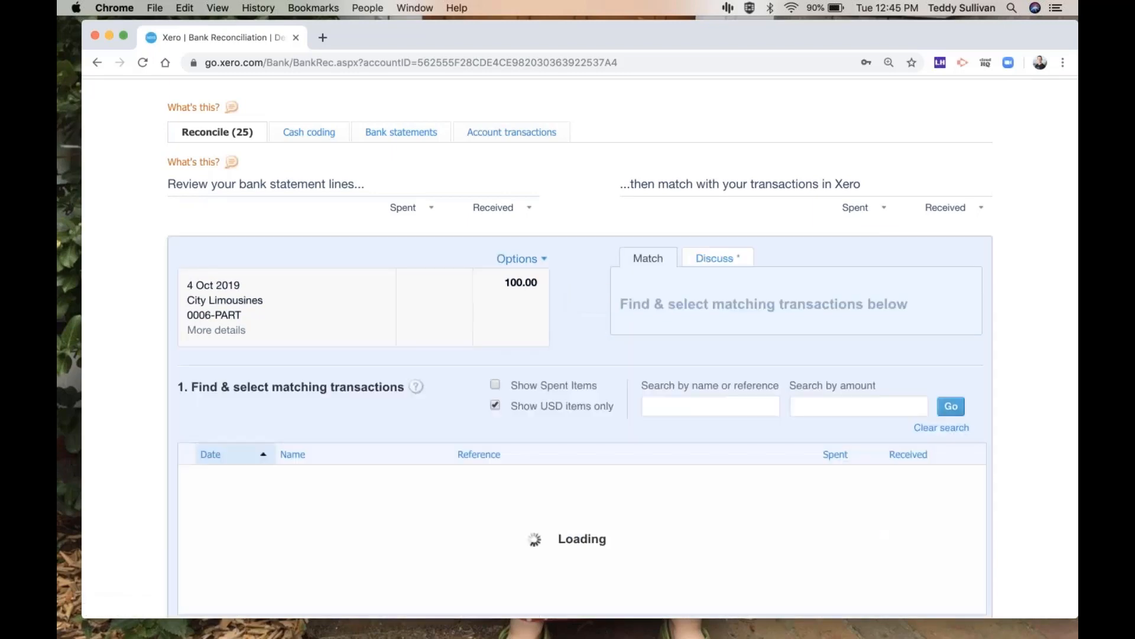
pyautogui.click(704, 403)
pyautogui.write('city')
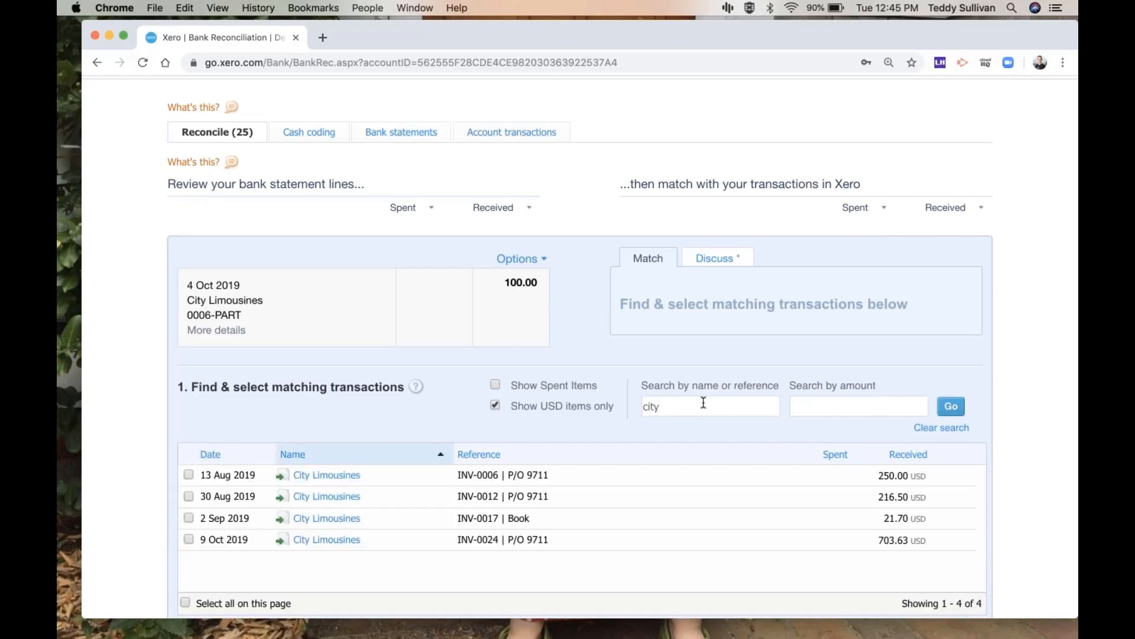
pyautogui.scroll(-1, 630, 435)
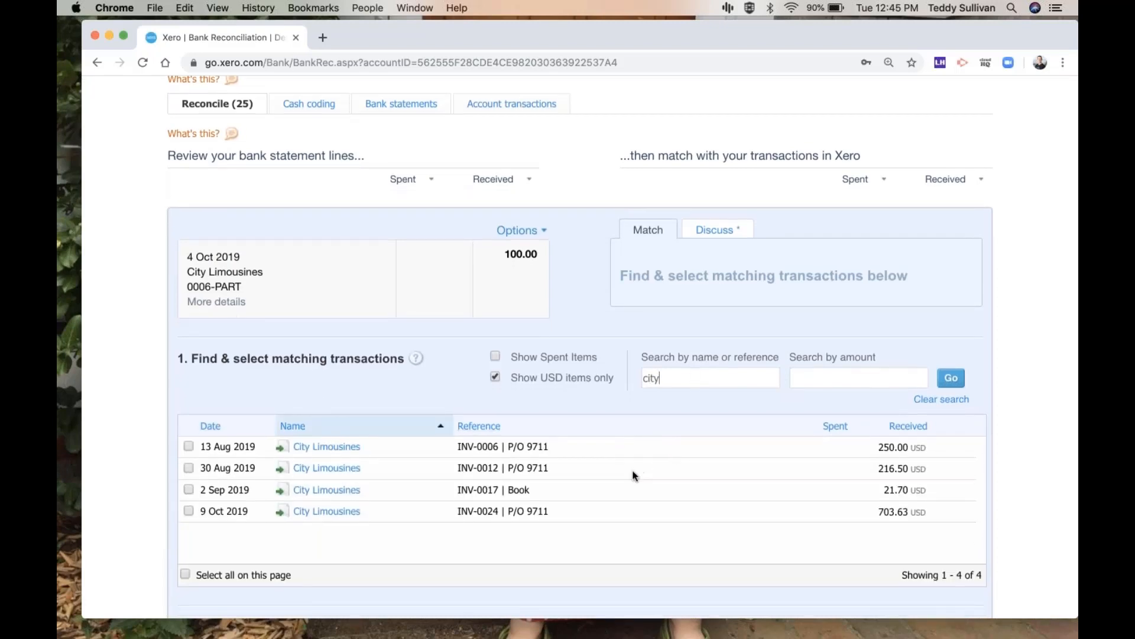
pyautogui.click(188, 446)
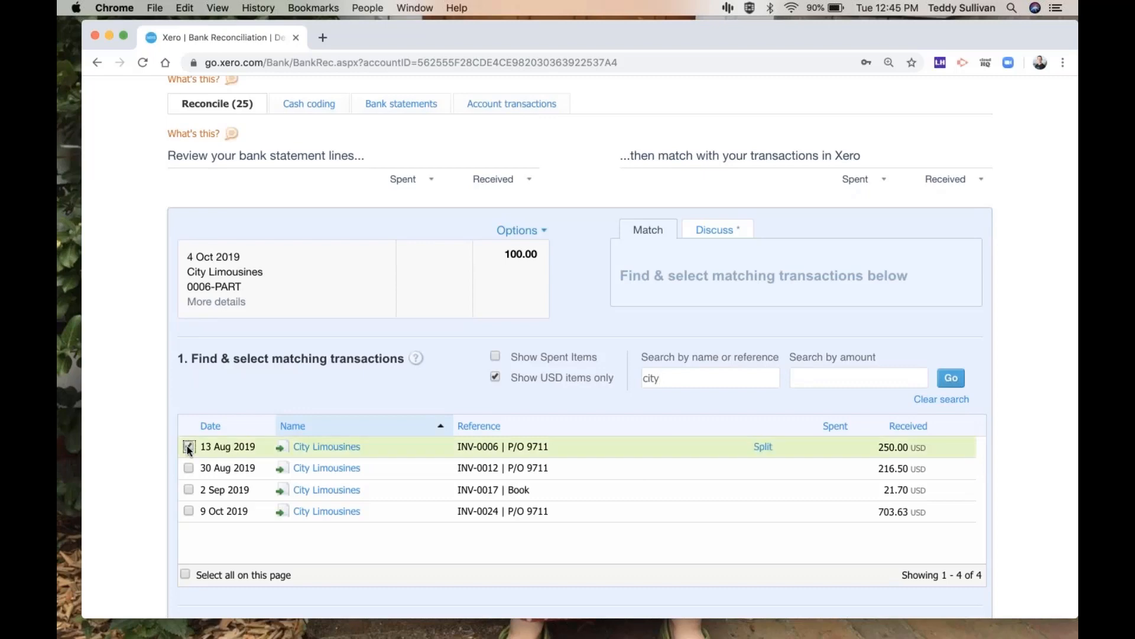
pyautogui.click(763, 447)
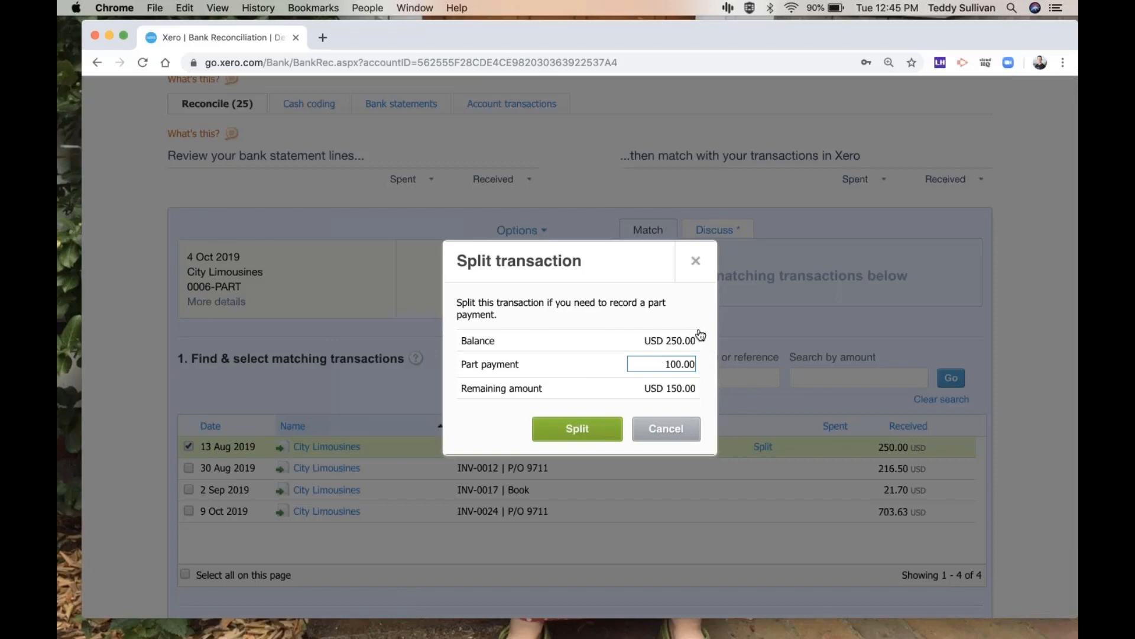
pyautogui.click(567, 434)
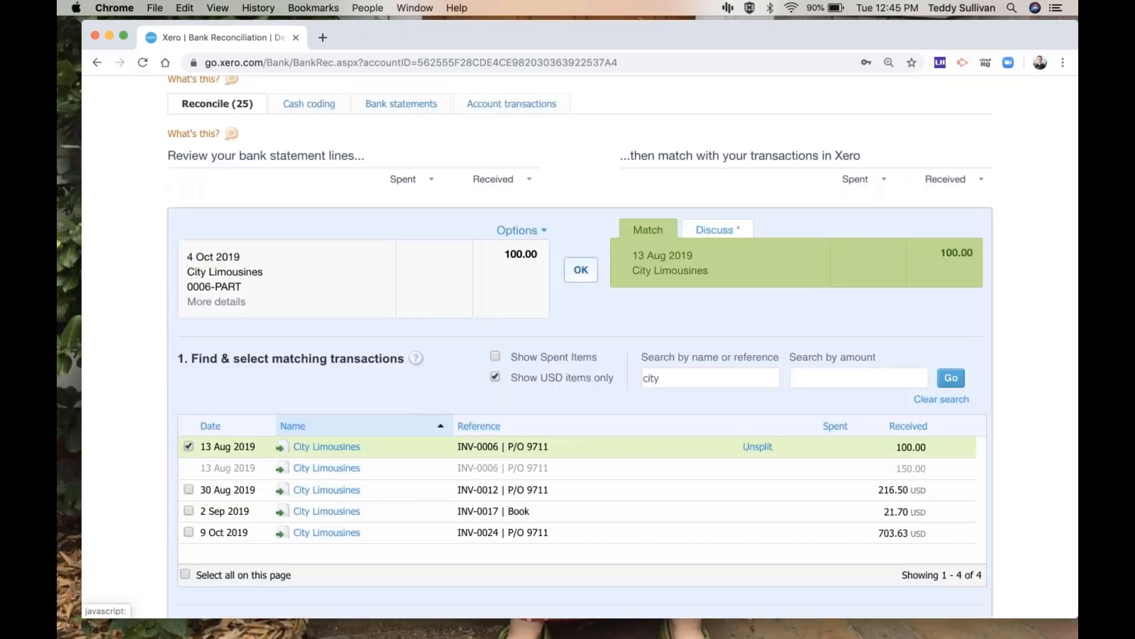
# Reconcile the 100.00 City Limousines receipt and the 1,181.25 Truxton Property Management payment with their matched transactions.
pyautogui.click(581, 270)
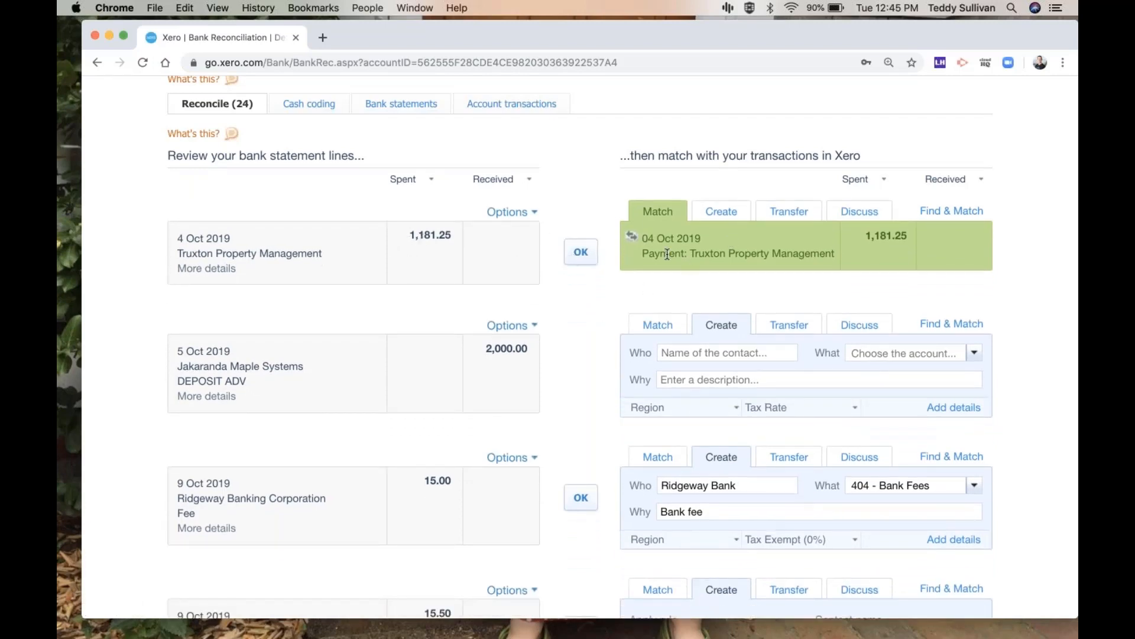
pyautogui.click(582, 252)
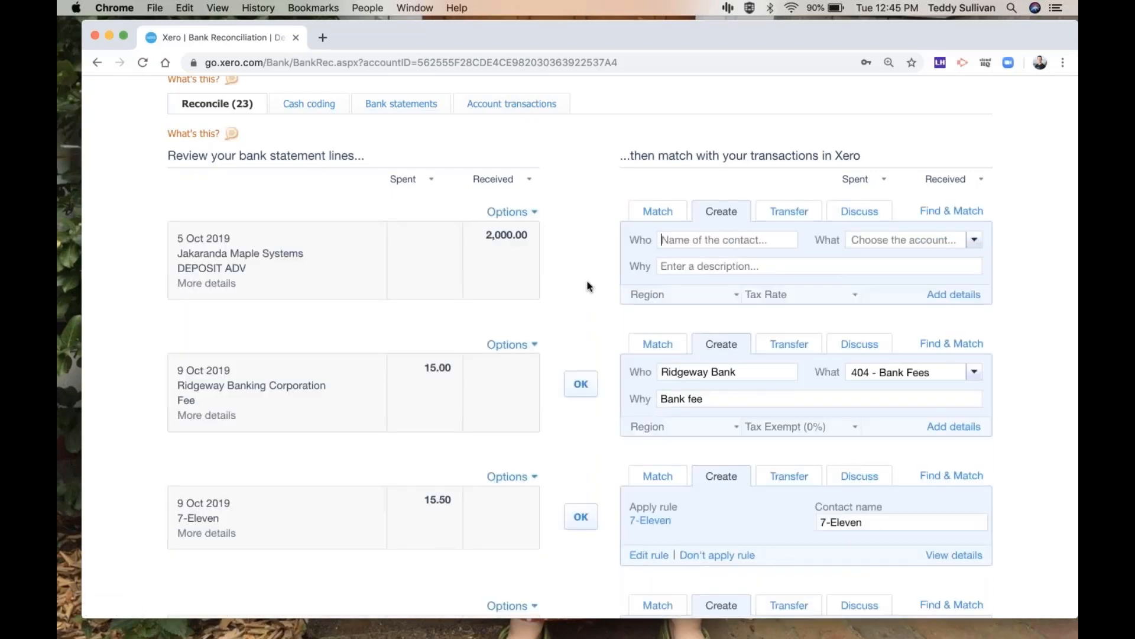
# Add details to the 2,000.00 Jakaranda Maple Systems receipt, set it as received as Prepayment, and open its line's account for entry.
pyautogui.scroll(-1, 297, 270)
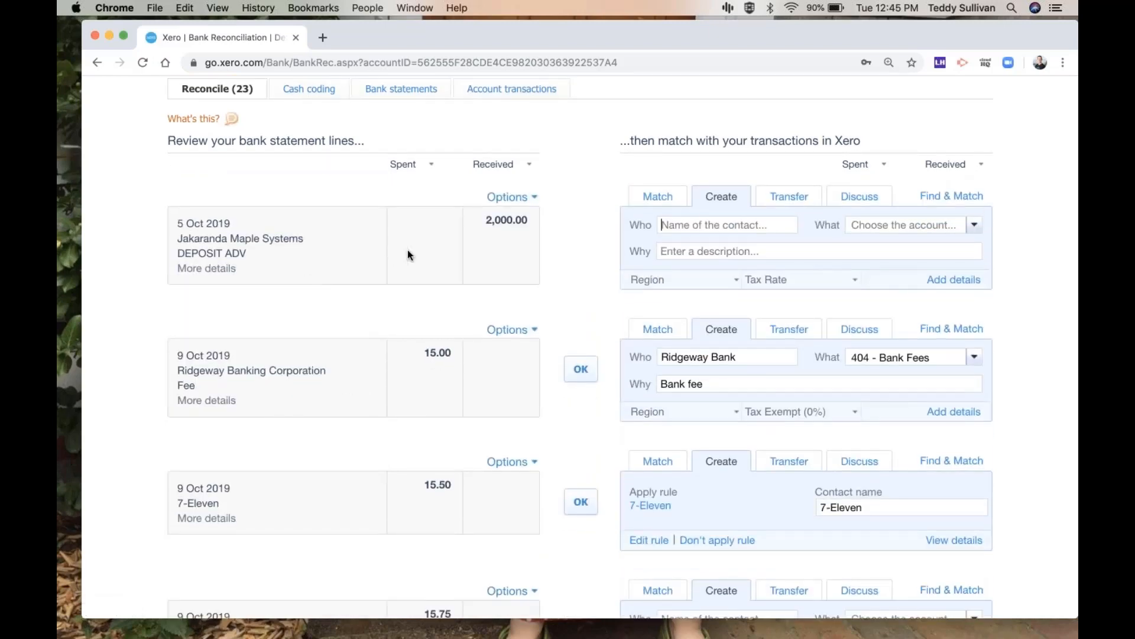
pyautogui.scroll(2, 407, 250)
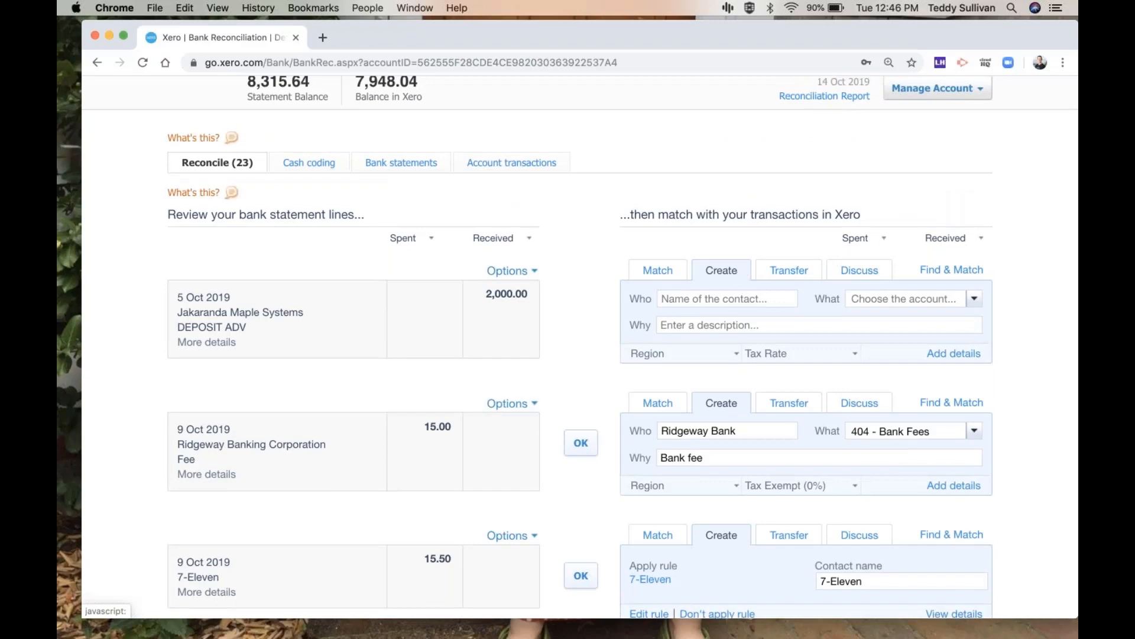
pyautogui.click(944, 355)
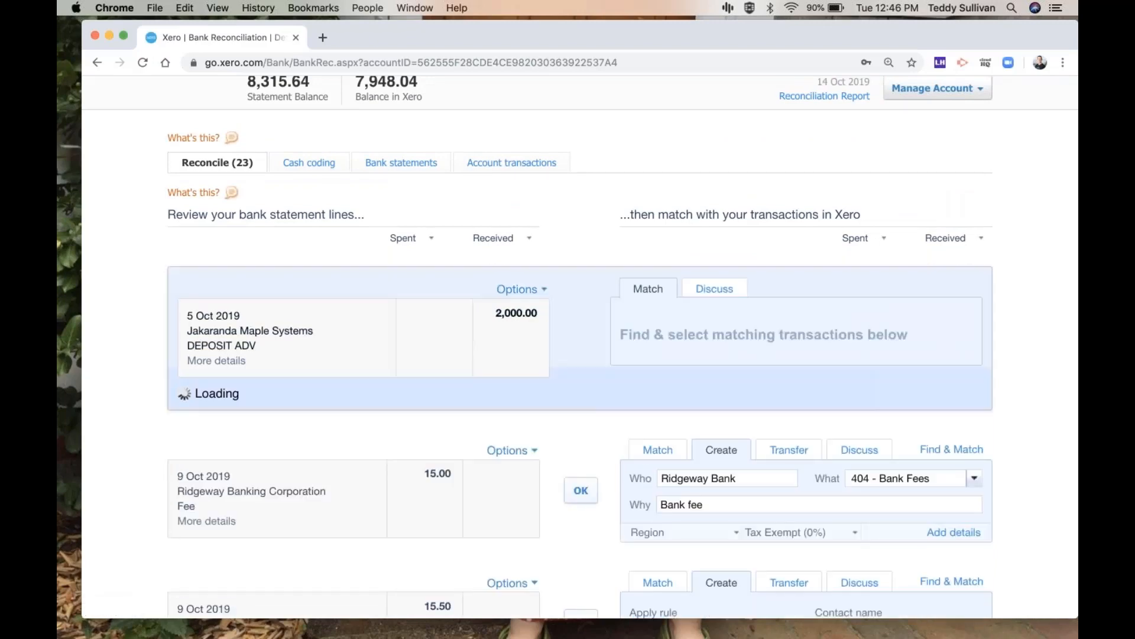
pyautogui.scroll(-3, 943, 354)
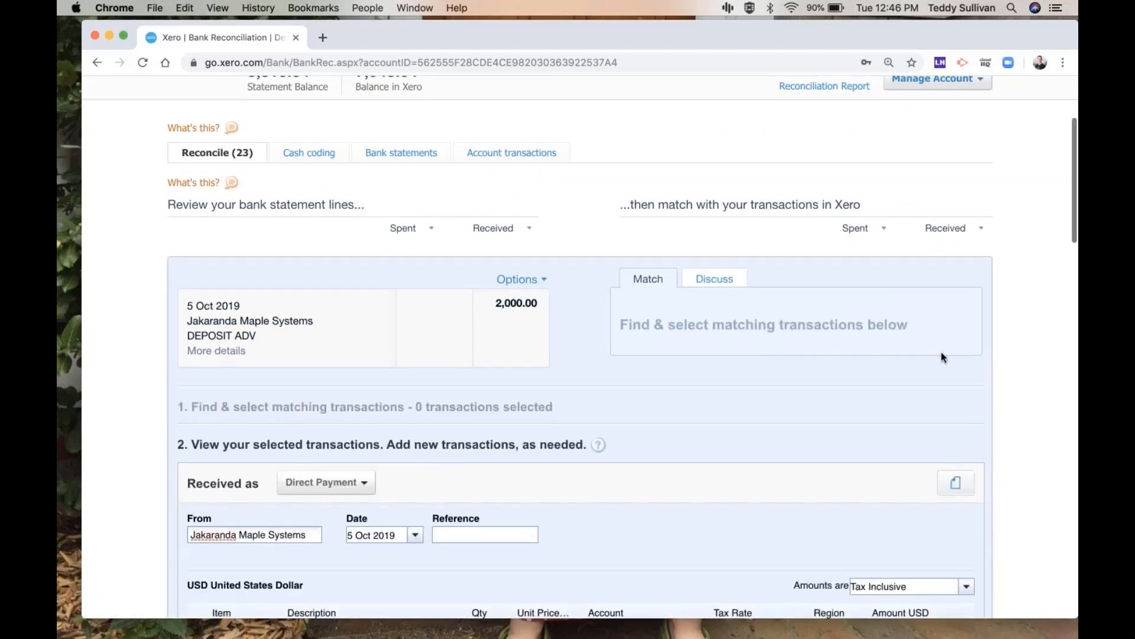
pyautogui.click(347, 359)
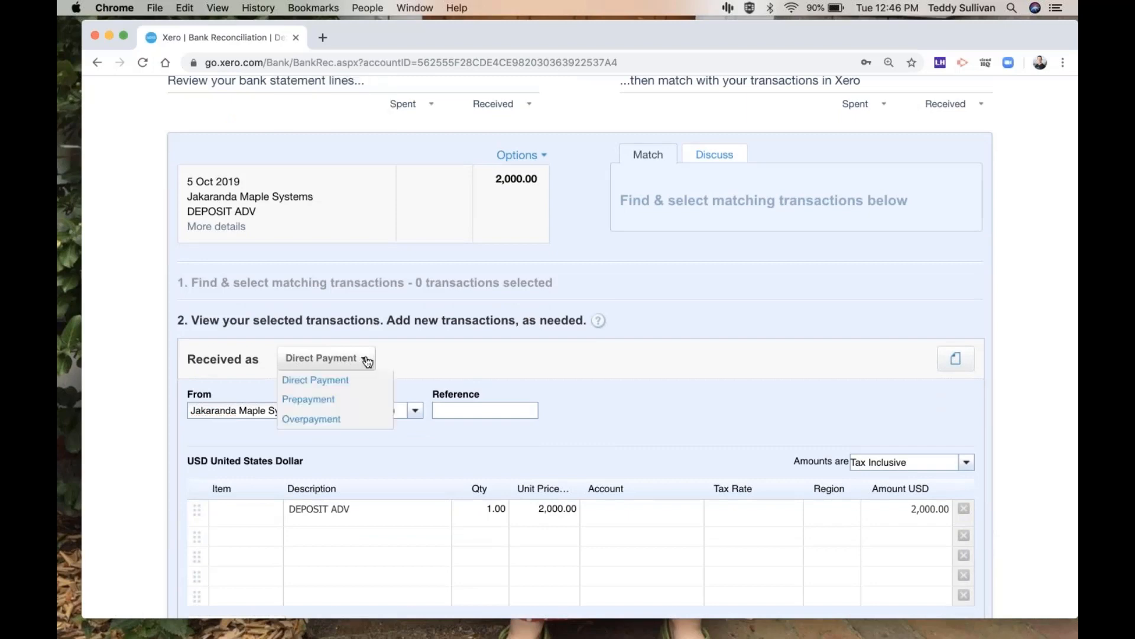
pyautogui.click(344, 400)
pyautogui.scroll(-3, 484, 346)
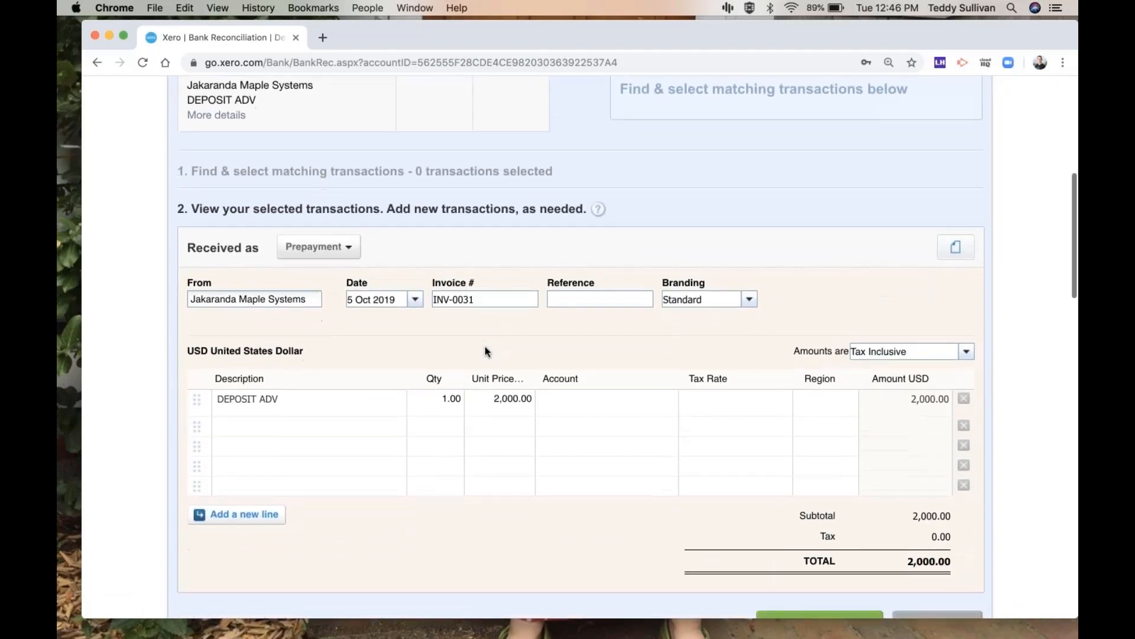
pyautogui.click(607, 397)
pyautogui.write('prep')
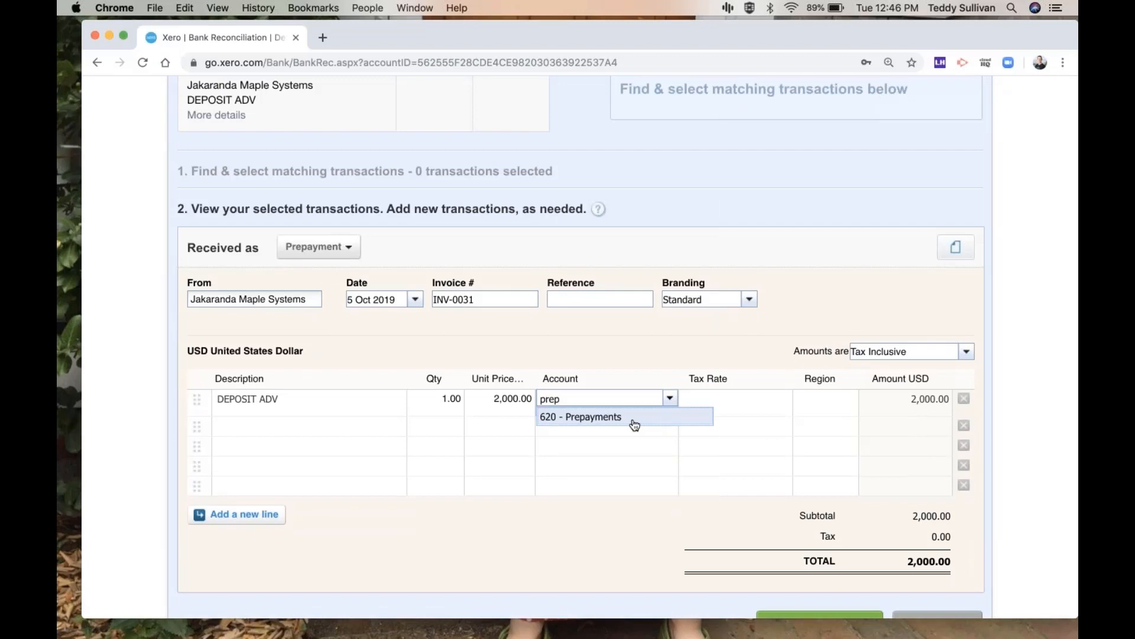
pyautogui.press('BackSpace')
pyautogui.press('BackSpace')
pyautogui.press('BackSpace')
pyautogui.press('BackSpace')
pyautogui.write('une')
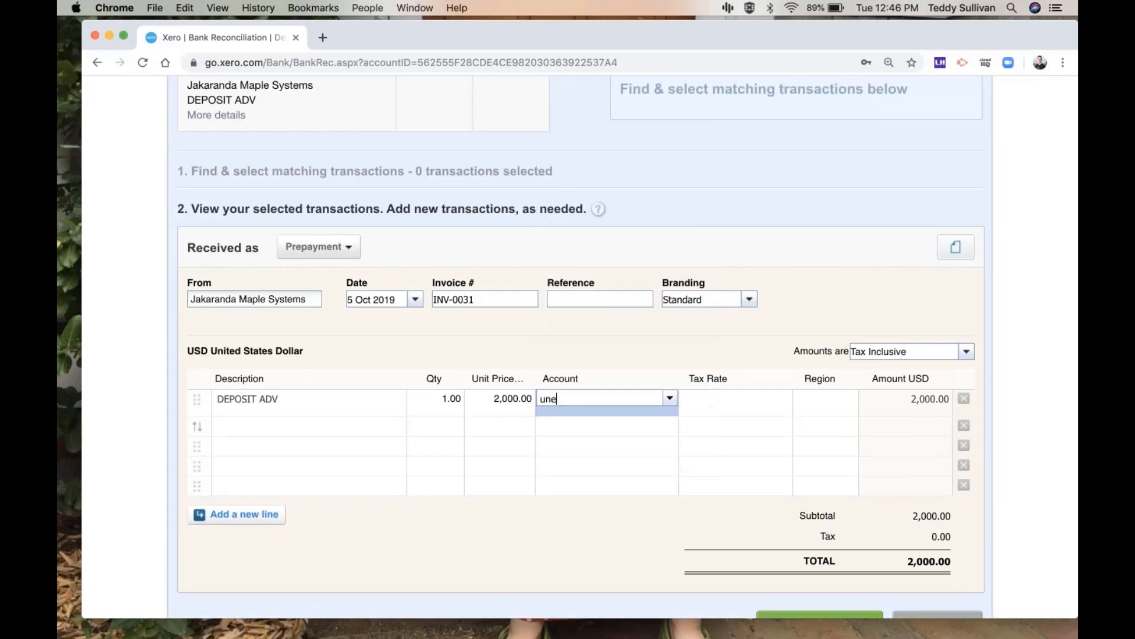
pyautogui.press('BackSpace')
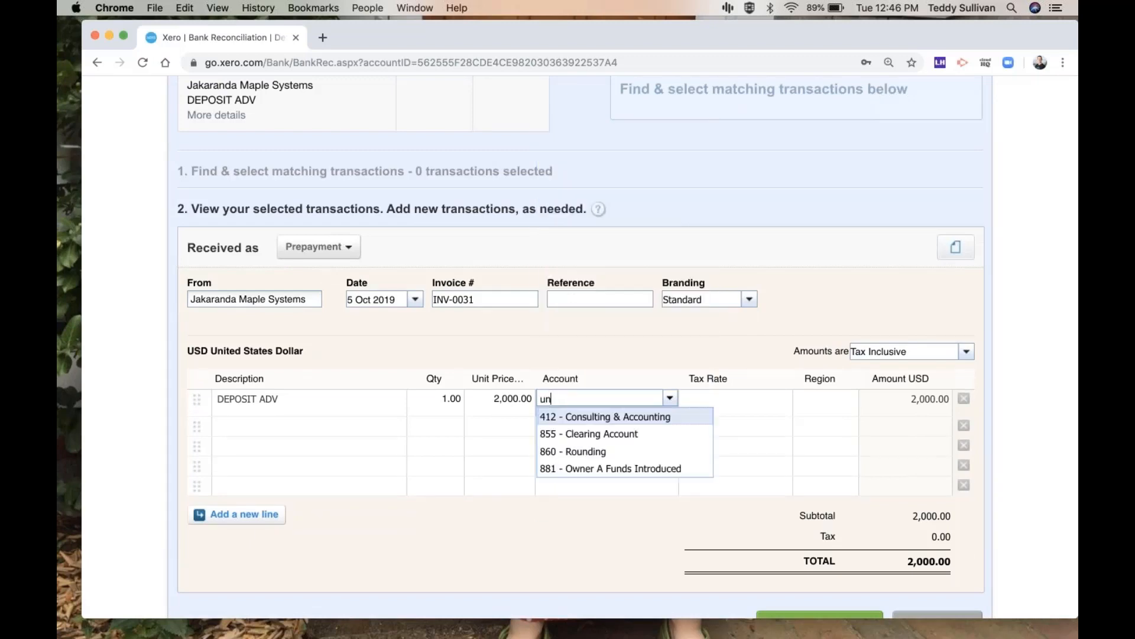
pyautogui.press('BackSpace')
pyautogui.press('BackSpace')
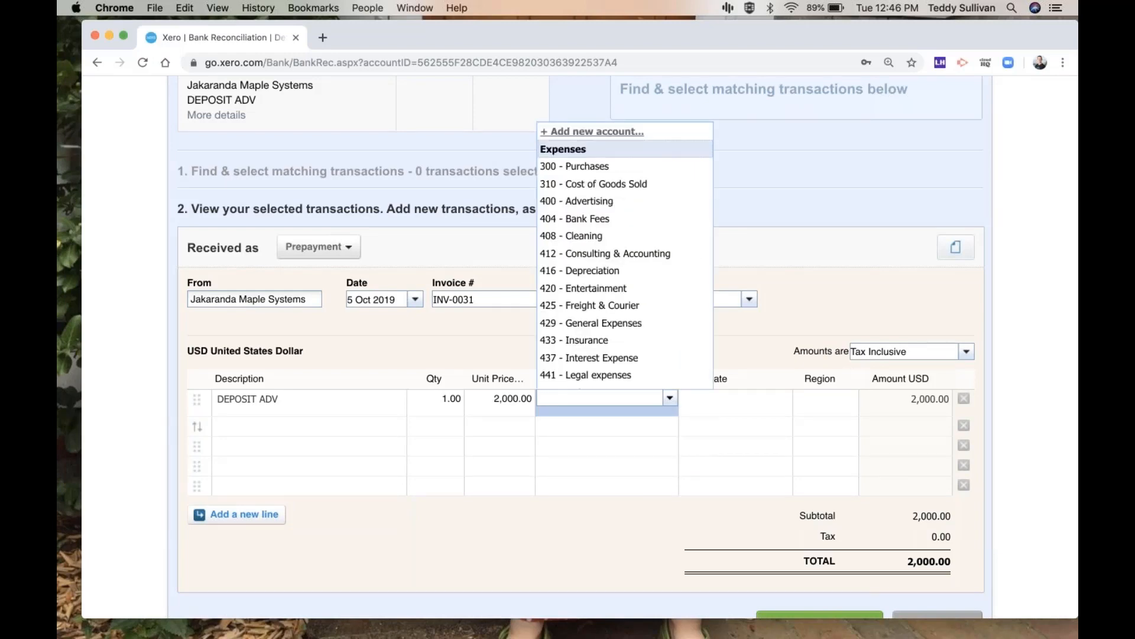
# Assign account 620 - Prepayments to the DEPOSIT ADV line and save the prepayment transaction.
pyautogui.write('prep')
pyautogui.click(627, 420)
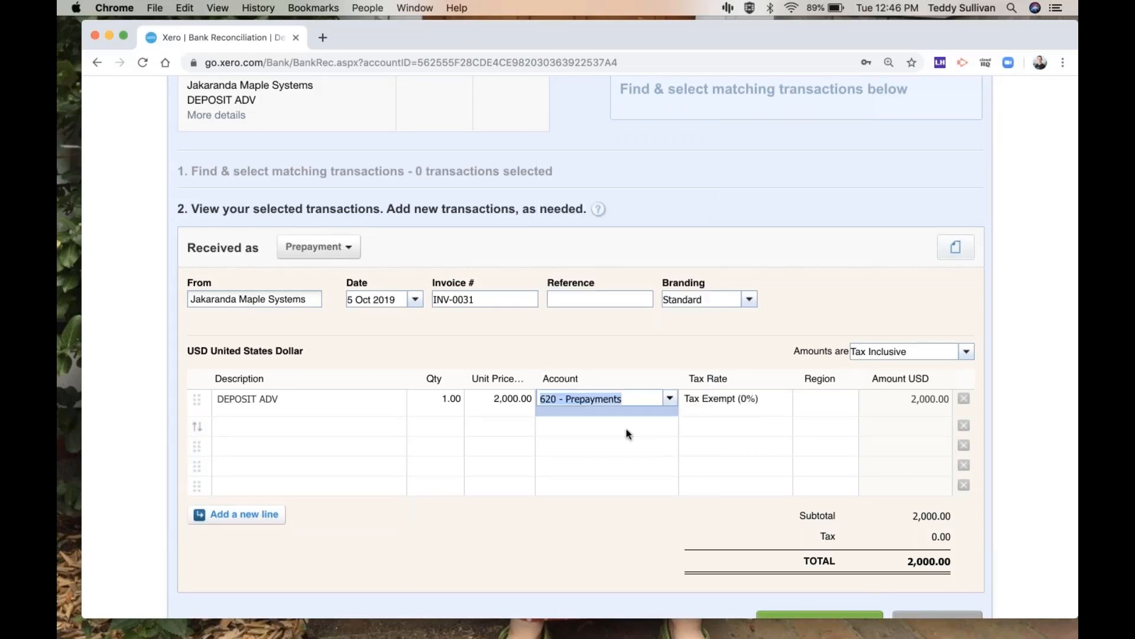
pyautogui.scroll(-3, 759, 424)
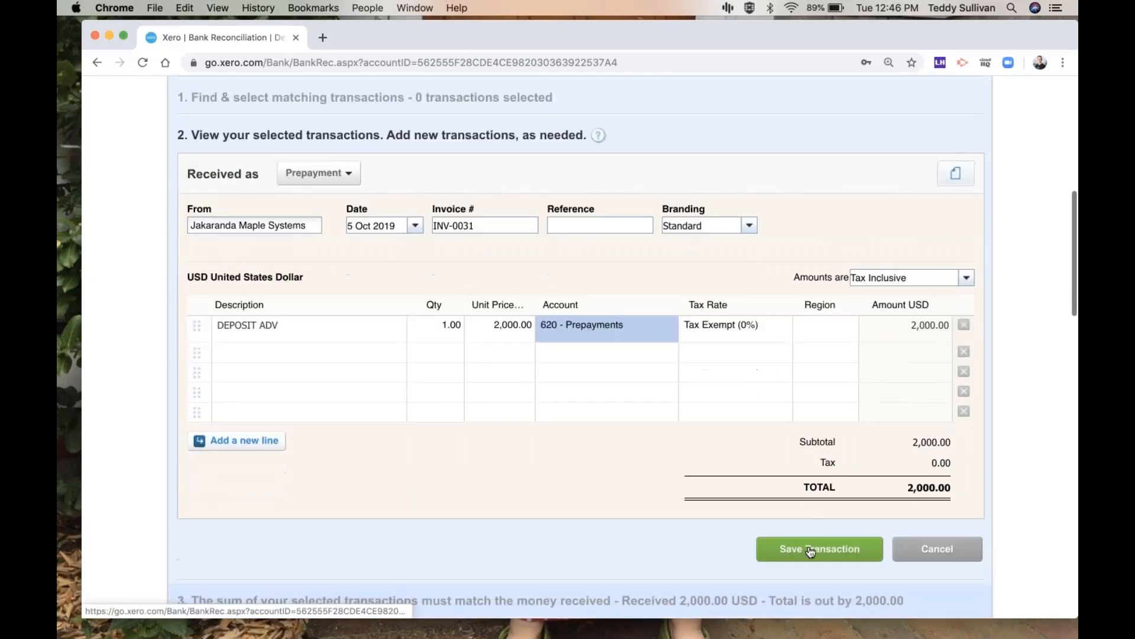
pyautogui.click(811, 551)
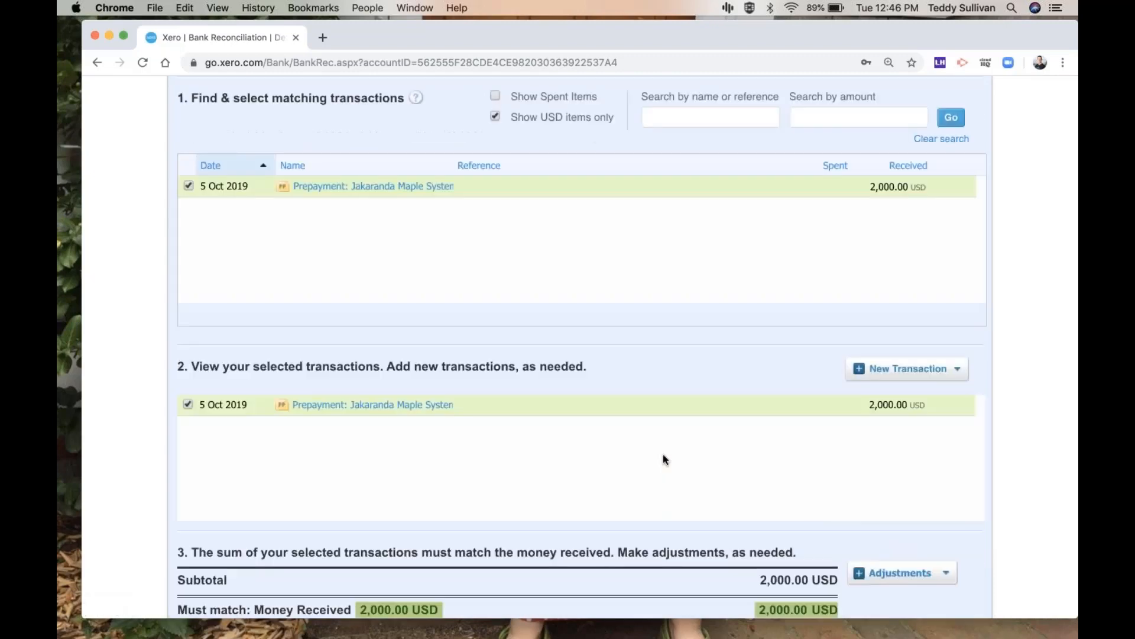
# Reconcile the 2,000.00 Jakaranda Maple Systems statement line with the saved prepayment.
pyautogui.scroll(3, 662, 459)
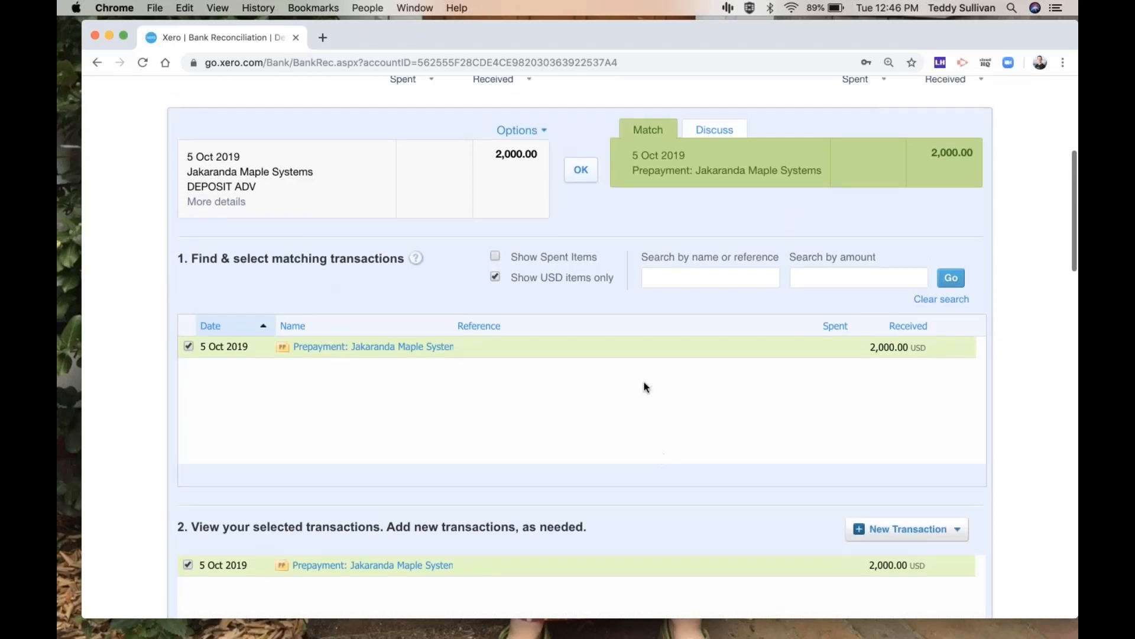
pyautogui.click(582, 171)
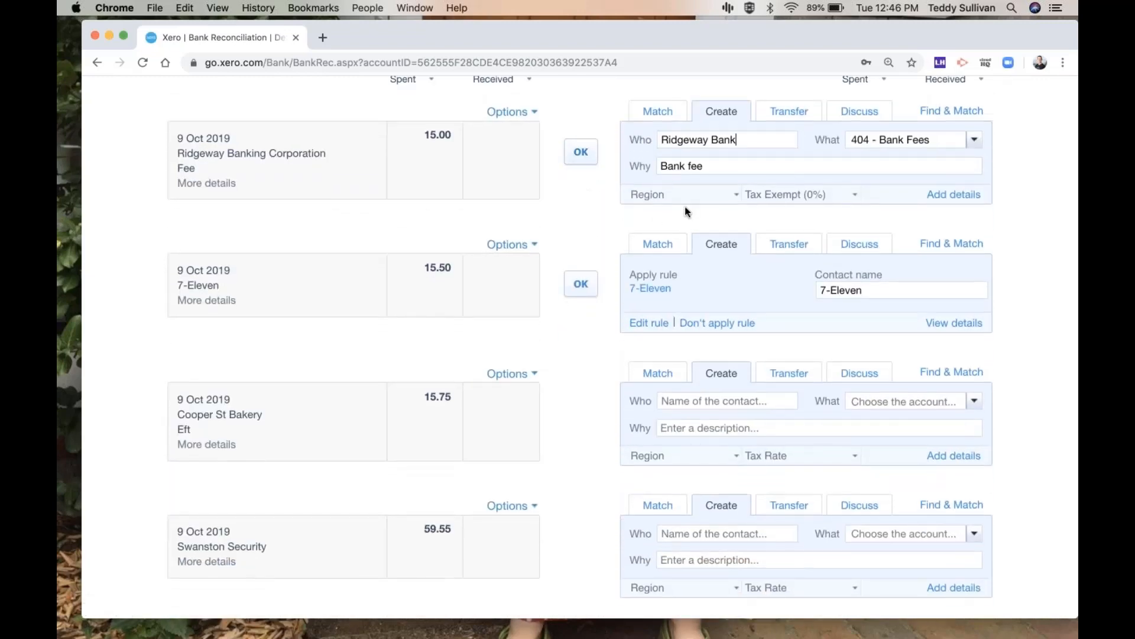
# Review the remaining unreconciled bank statement lines and their suggested matches, rules and coding.
pyautogui.scroll(2, 684, 206)
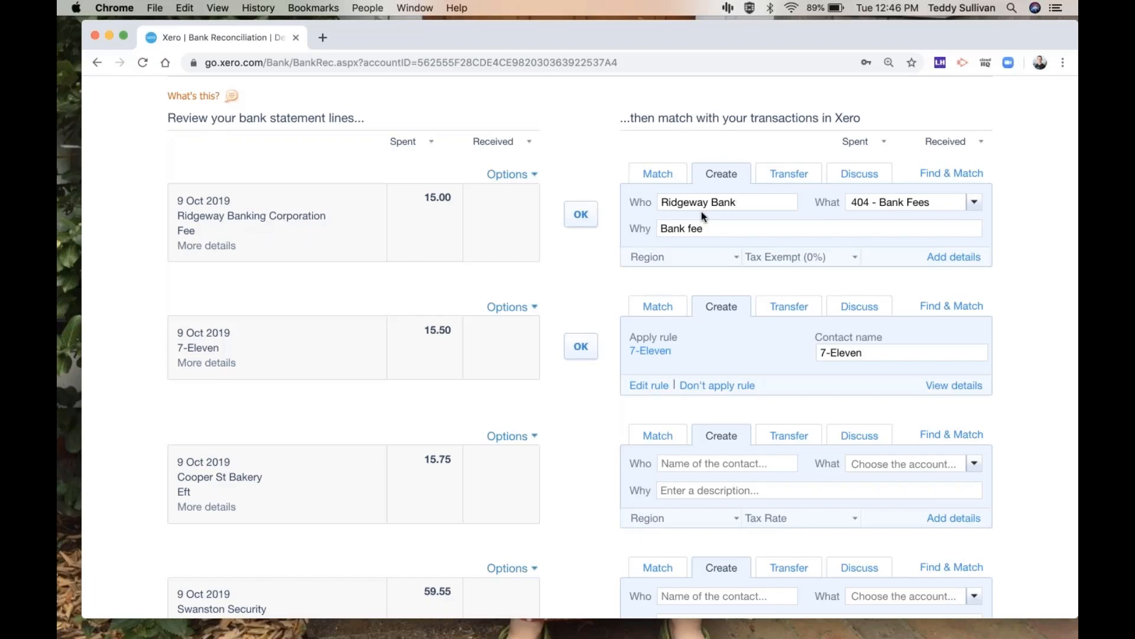
pyautogui.scroll(-1, 619, 281)
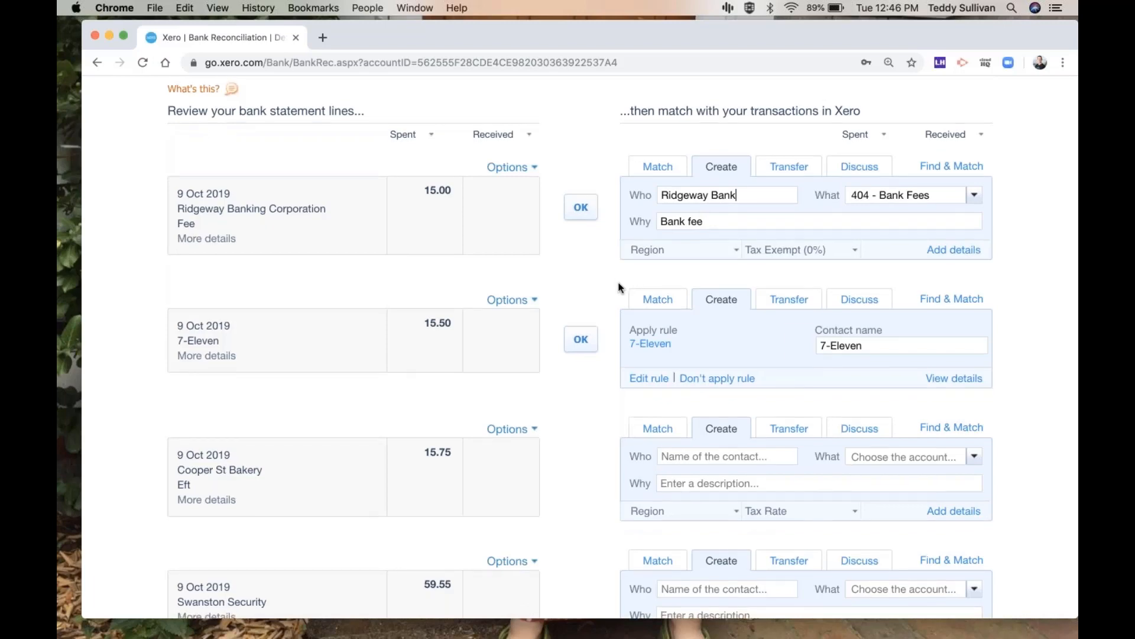
pyautogui.scroll(-1, 619, 283)
pyautogui.scroll(-7, 619, 282)
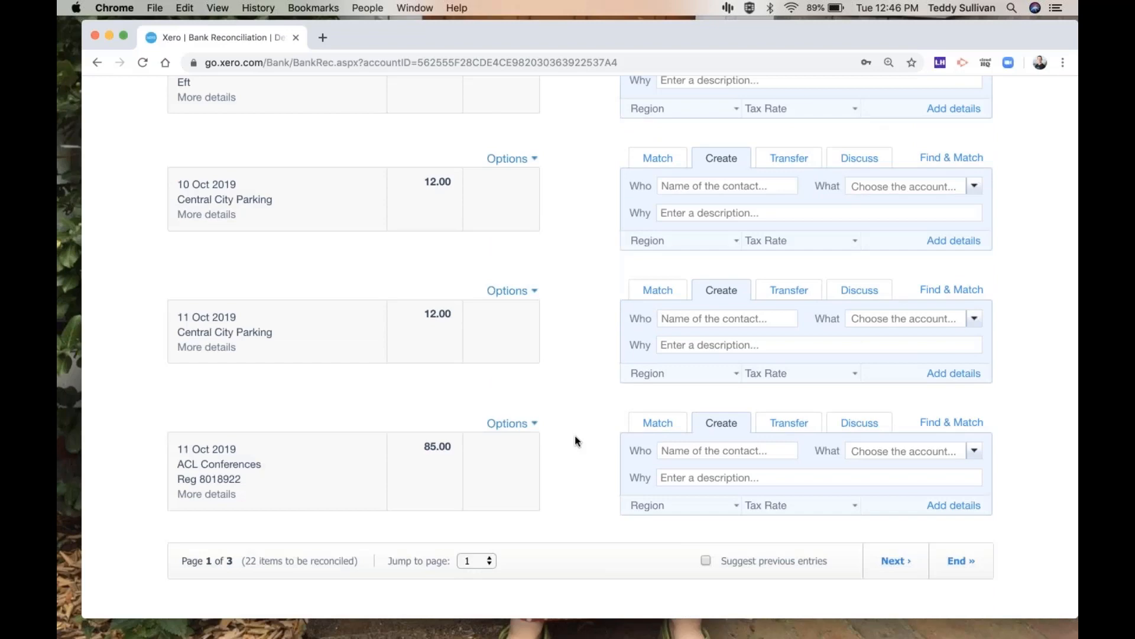
pyautogui.scroll(1, 575, 435)
pyautogui.scroll(10, 574, 435)
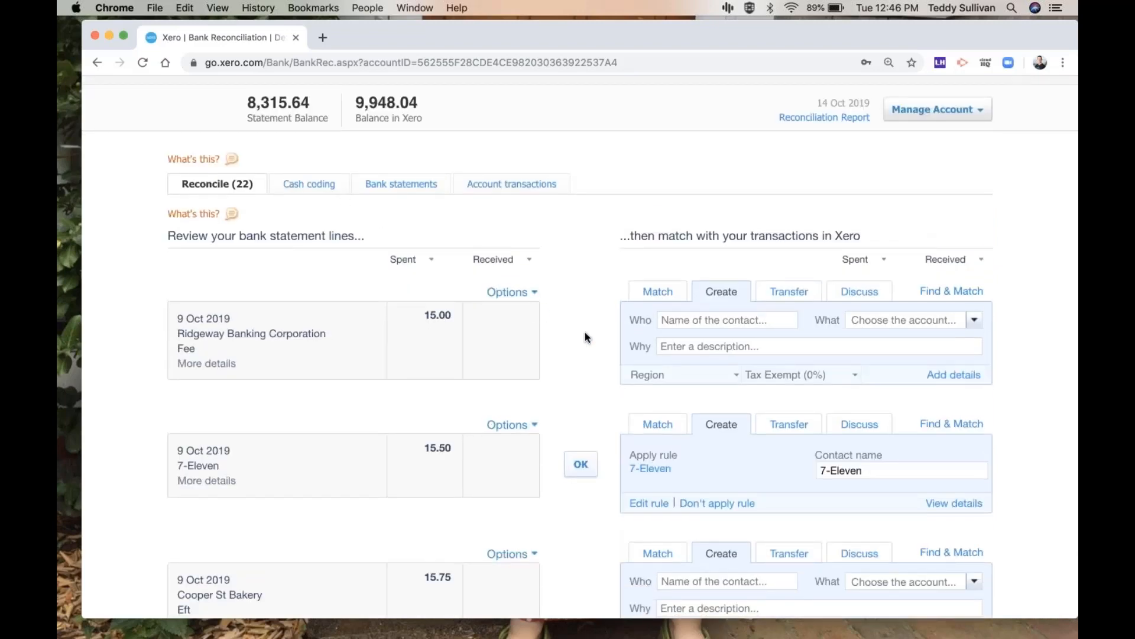
pyautogui.scroll(-1, 586, 335)
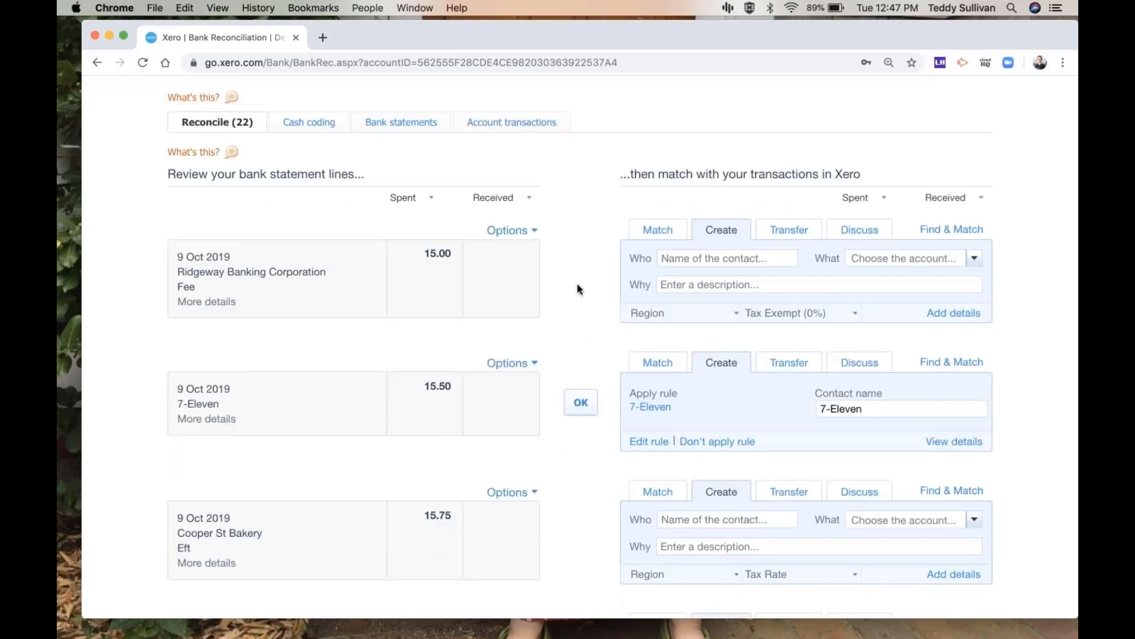
pyautogui.scroll(-1, 586, 314)
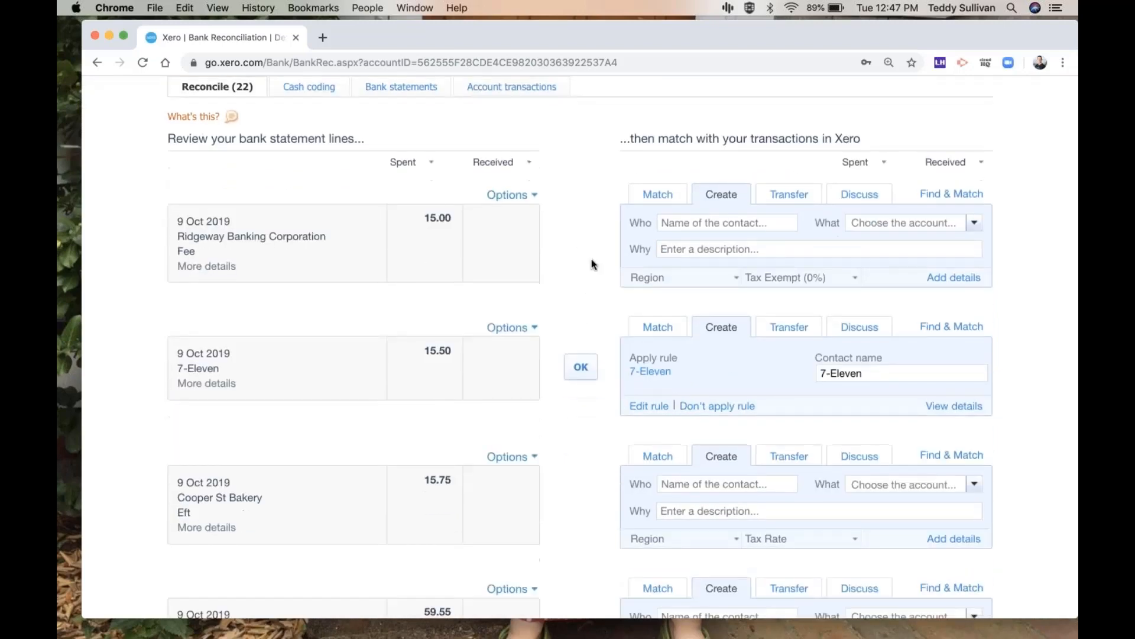
pyautogui.scroll(-1, 593, 264)
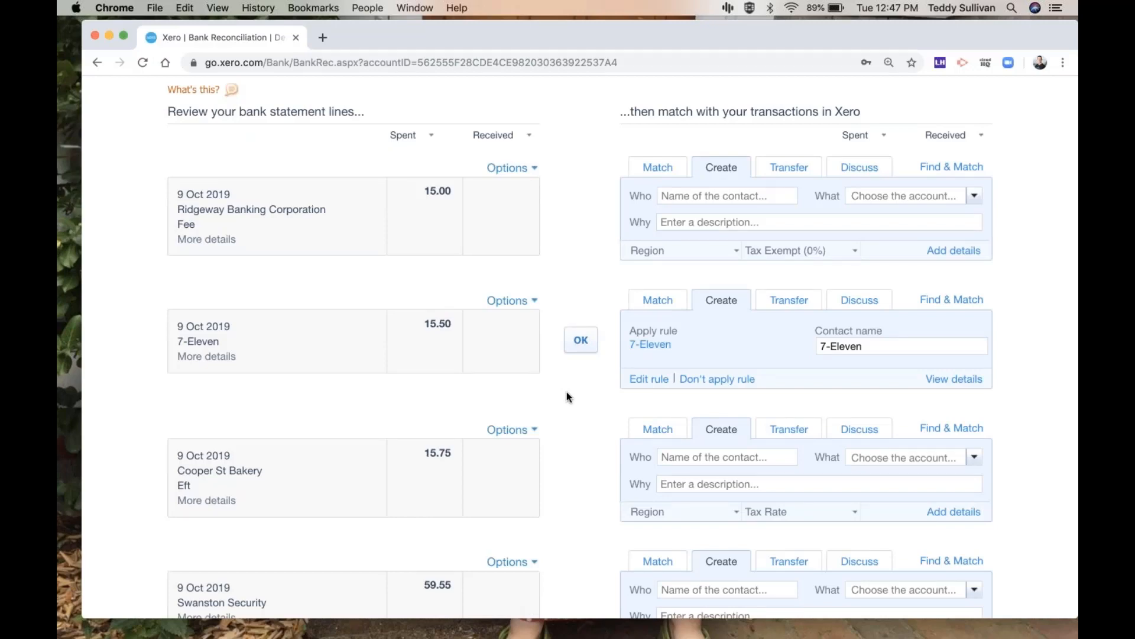
# Reconcile the 411.35 Gateway Motors statement line with its matched payment.
pyautogui.scroll(-1, 566, 392)
pyautogui.scroll(-5, 571, 395)
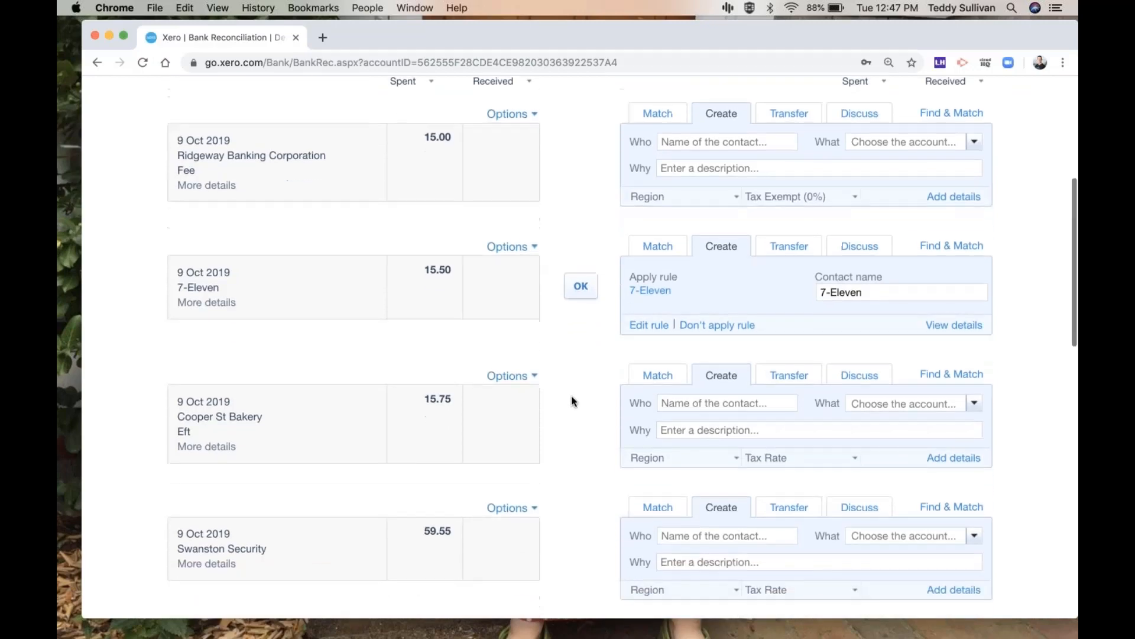
pyautogui.click(579, 429)
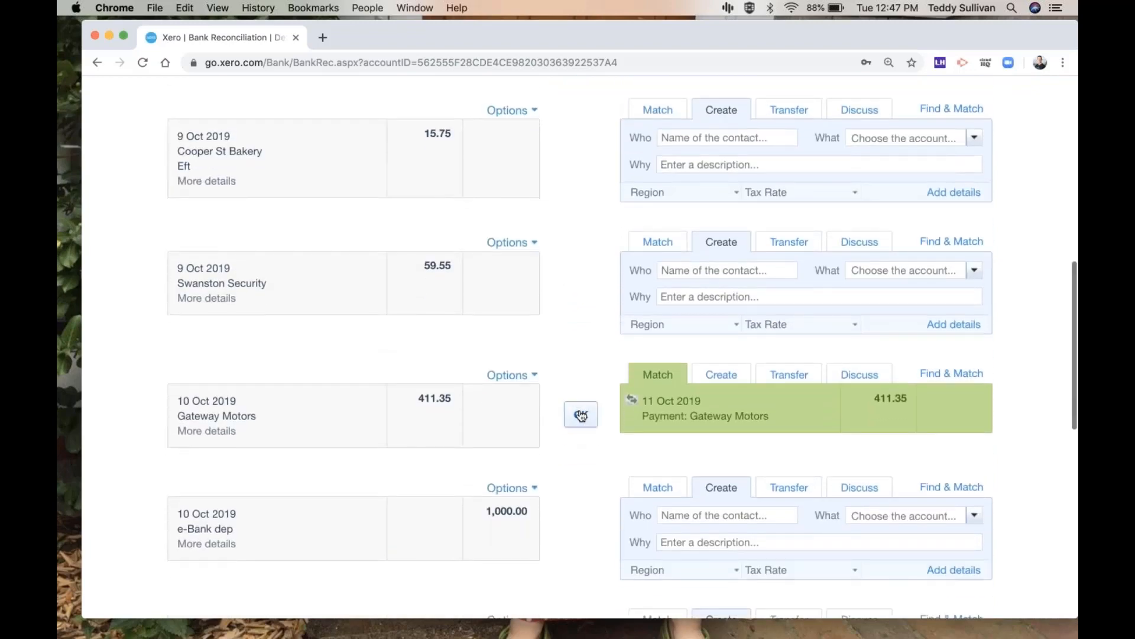
# Check the rest of the statement lines for matches and switch the Business Bank Account to cash coding.
pyautogui.scroll(-7, 578, 294)
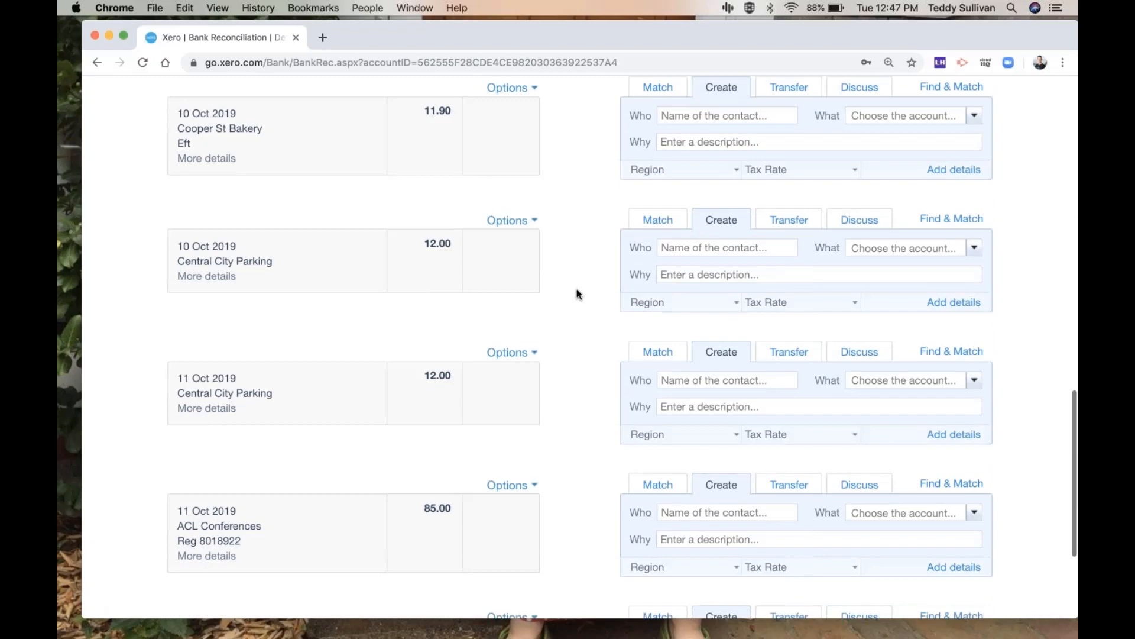
pyautogui.scroll(15, 577, 289)
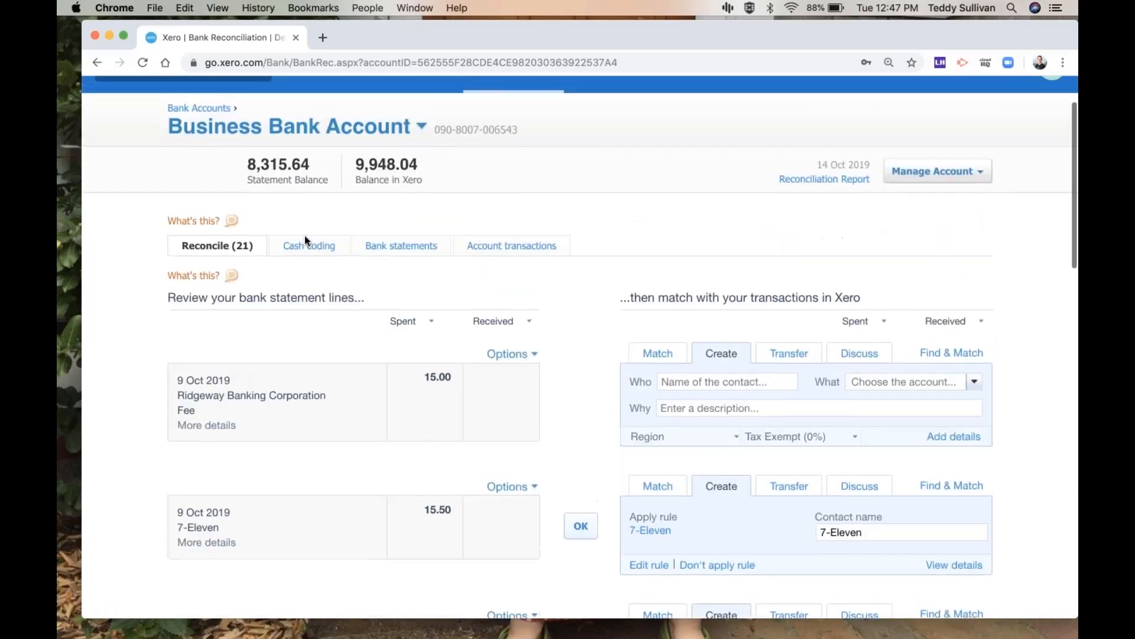
pyautogui.click(310, 247)
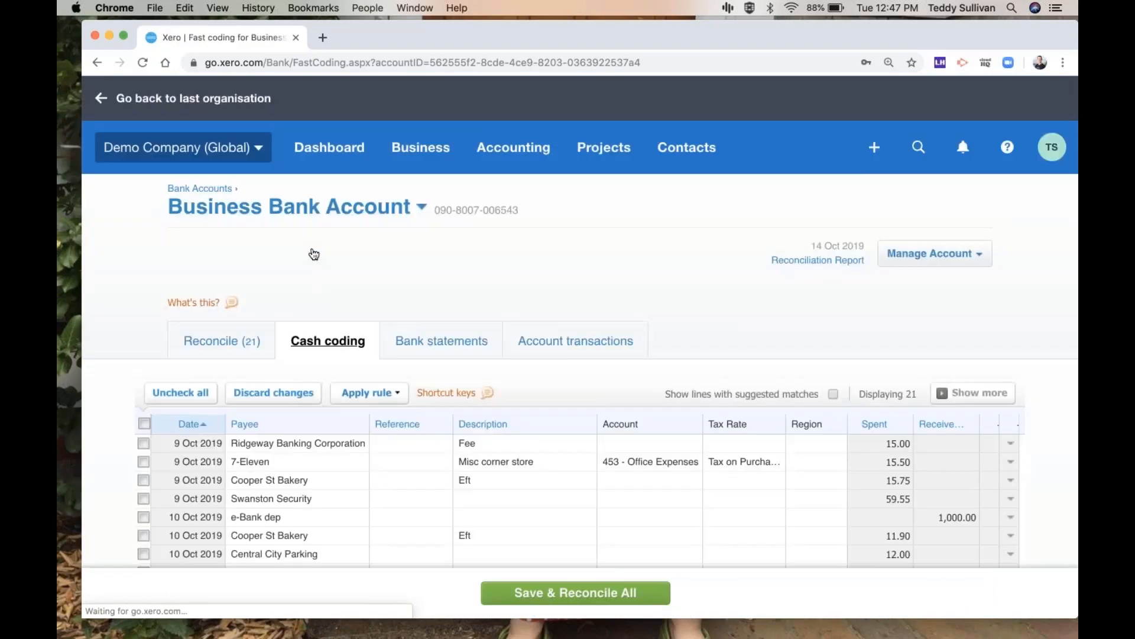
pyautogui.scroll(-3, 296, 284)
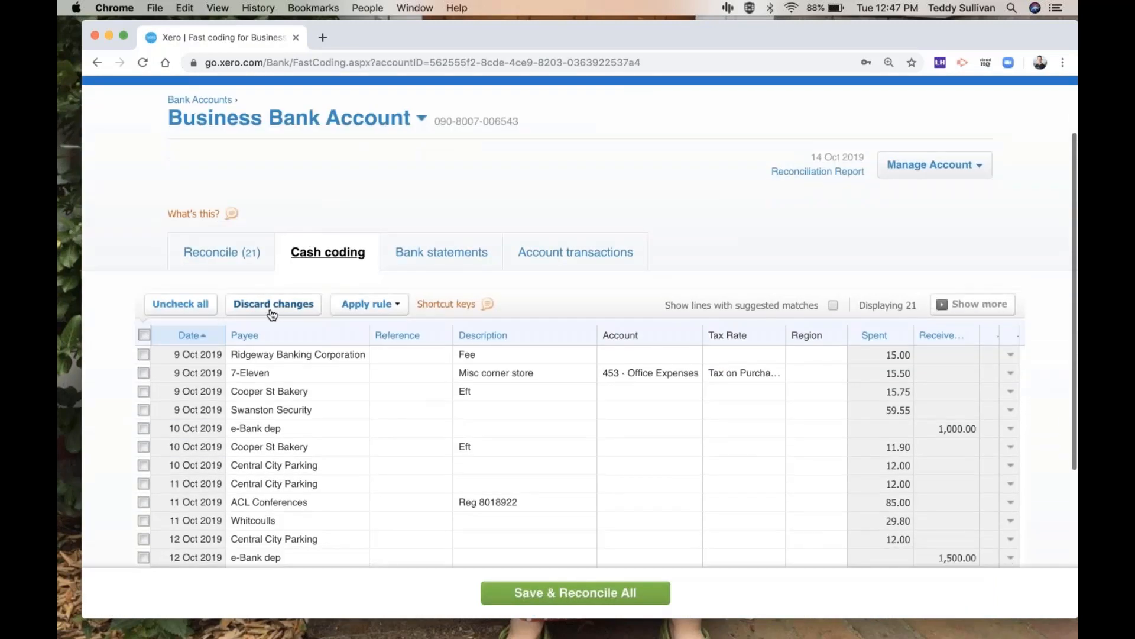
# Sort the cash coding lines by payee, try sorting them by description, and return to sorting by payee.
pyautogui.click(245, 335)
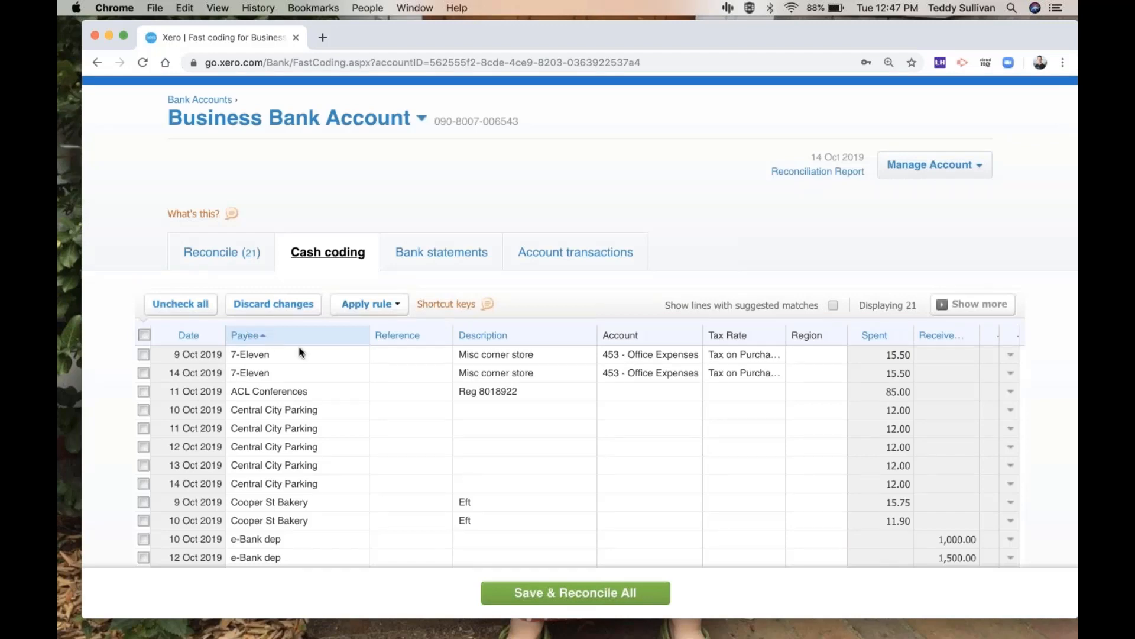
pyautogui.scroll(-2, 299, 347)
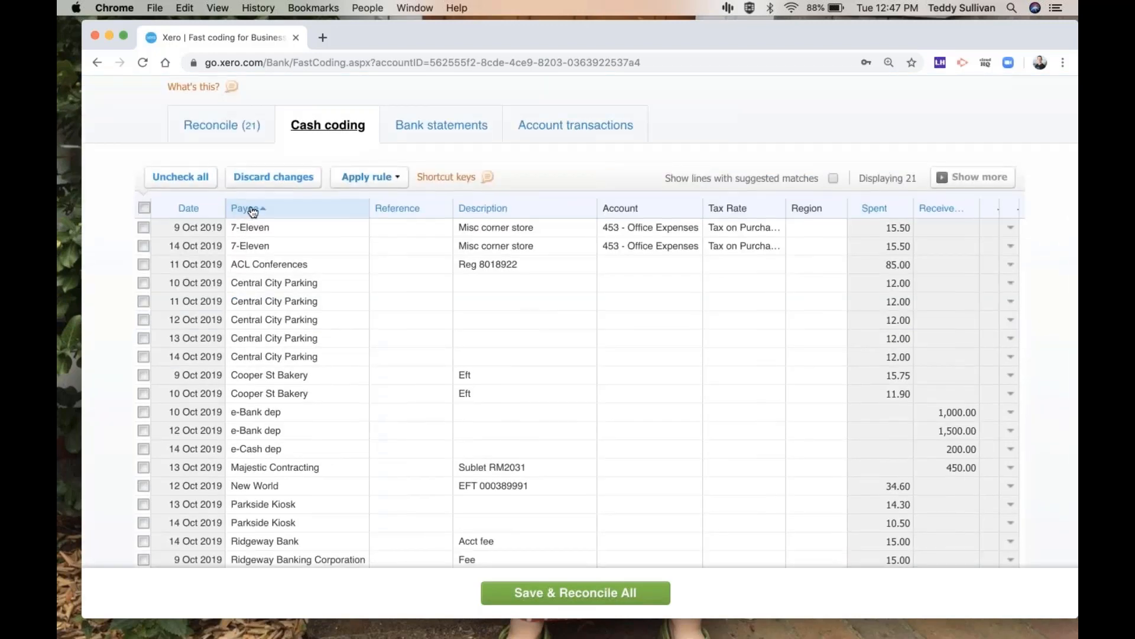
pyautogui.click(486, 213)
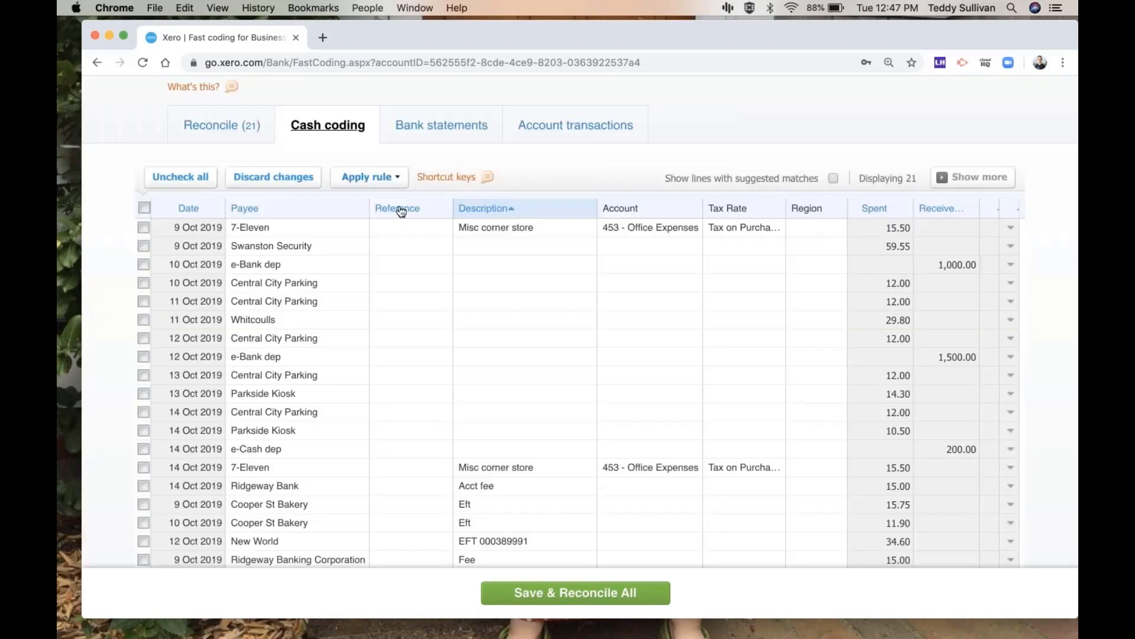
pyautogui.click(251, 211)
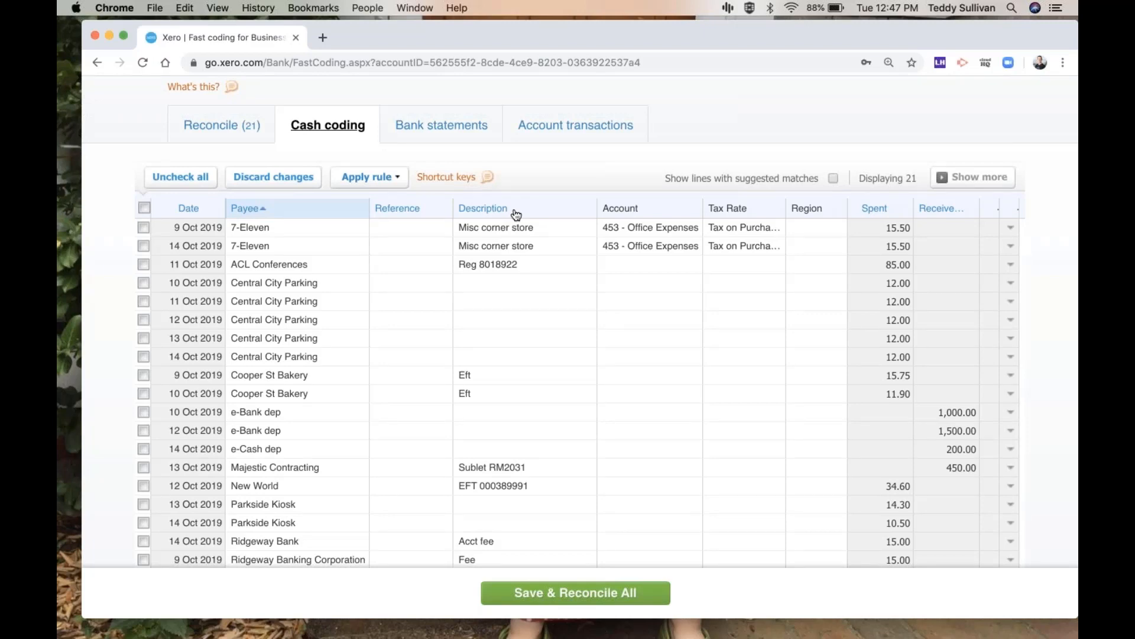
pyautogui.scroll(2, 560, 204)
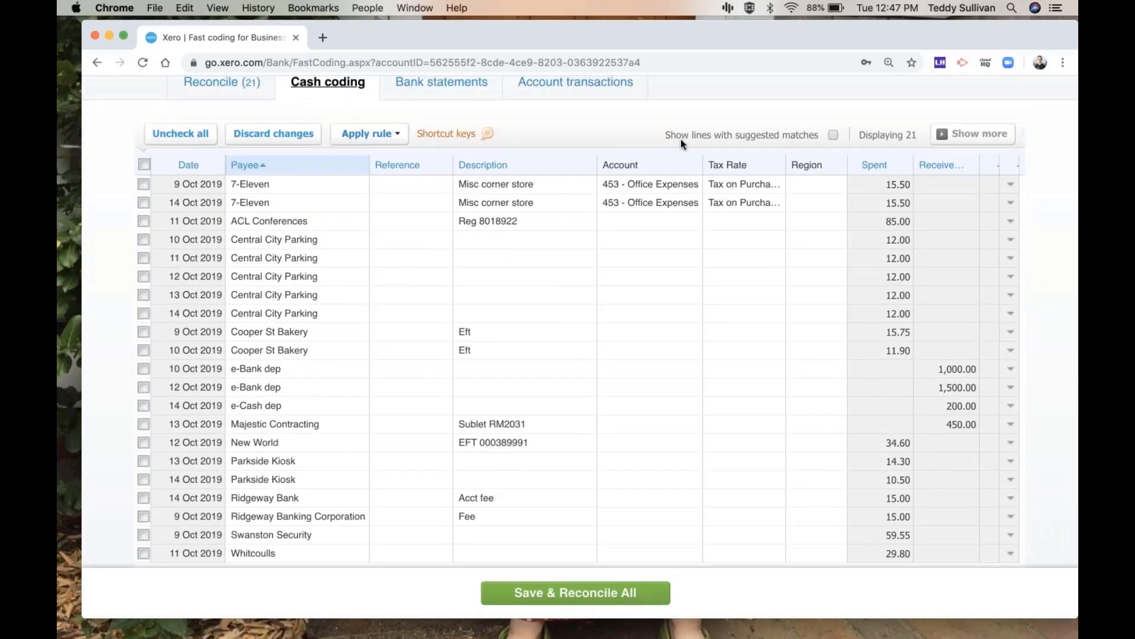
# Start a new bank rule from the 11 Oct 2019 Central City Parking statement line.
pyautogui.click(1011, 258)
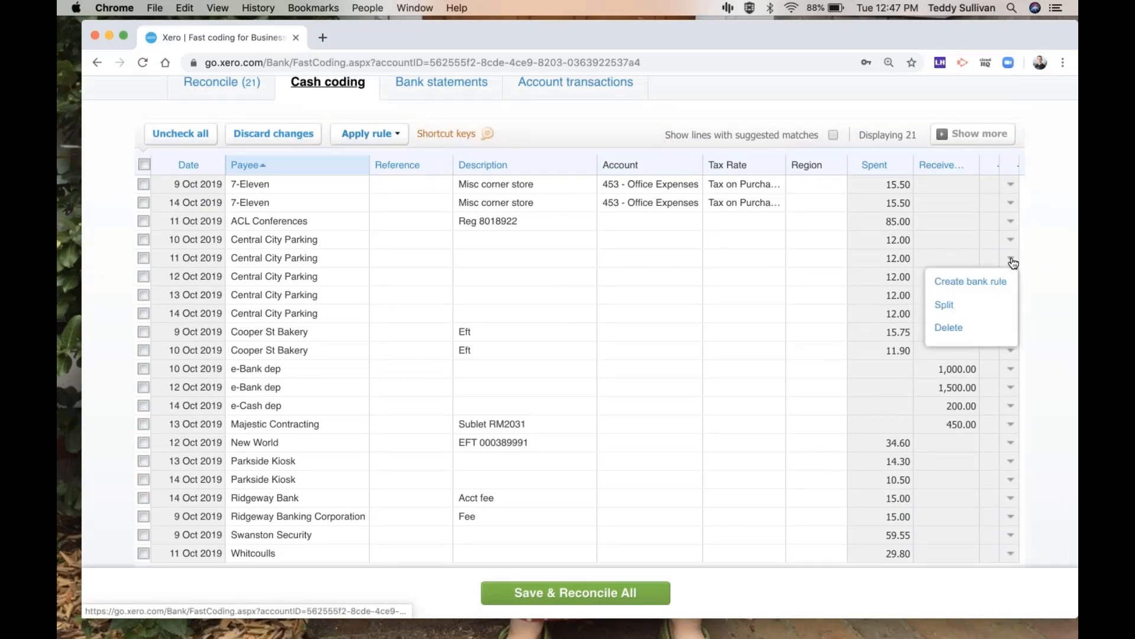
pyautogui.click(977, 282)
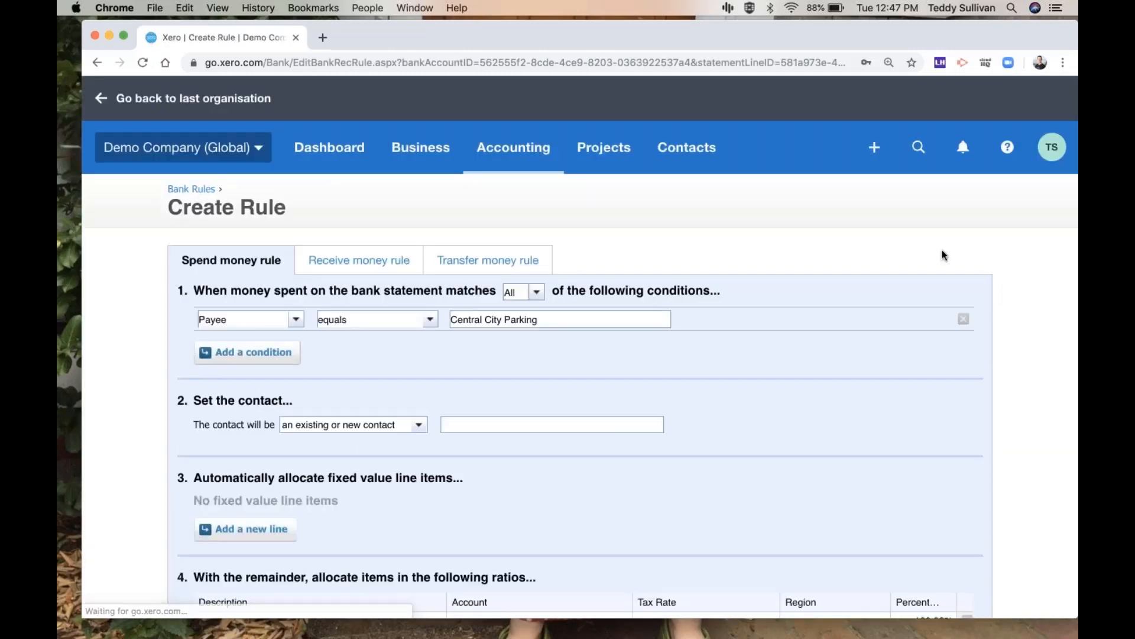
pyautogui.scroll(-3, 828, 259)
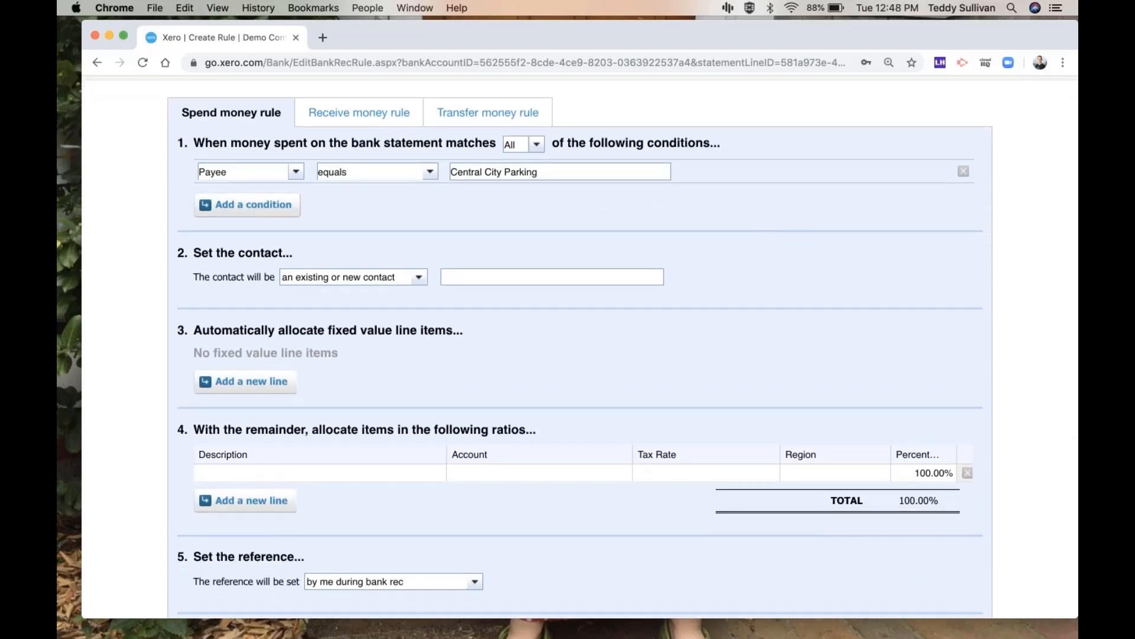
pyautogui.scroll(-1, 444, 176)
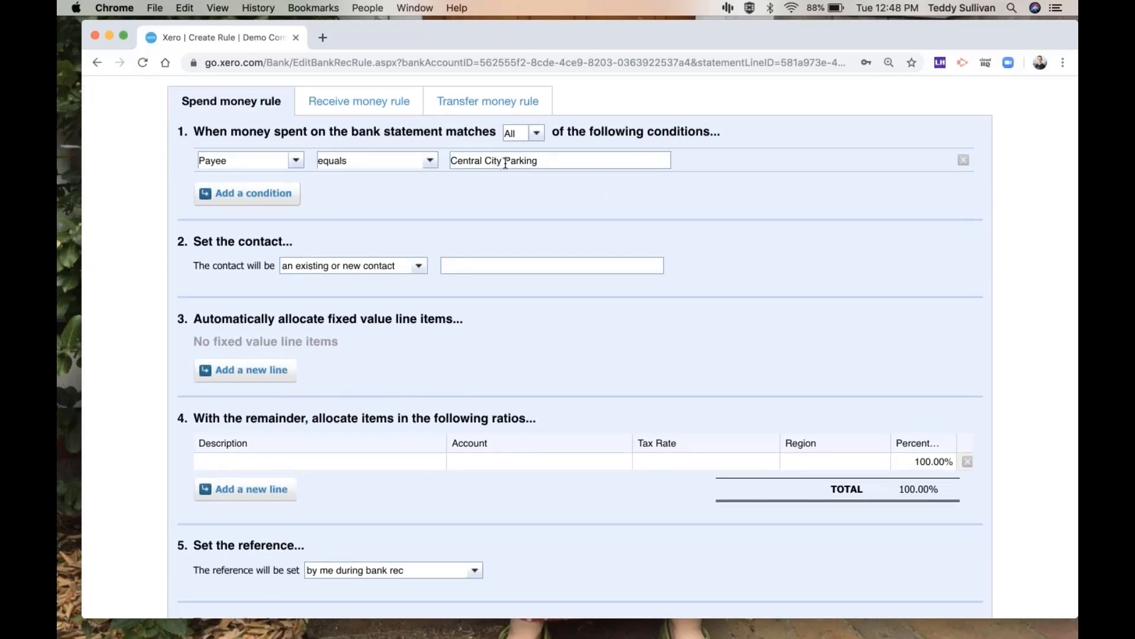
# Change the rule's condition so that the payee contains "Park".
pyautogui.moveTo(503, 161); pyautogui.dragTo(388, 127)
pyautogui.press('BackSpace')
pyautogui.press('Right')
pyautogui.press('Right')
pyautogui.press('Right')
pyautogui.hotkey('shift', 'End')
pyautogui.press('Delete')
pyautogui.click(437, 169)
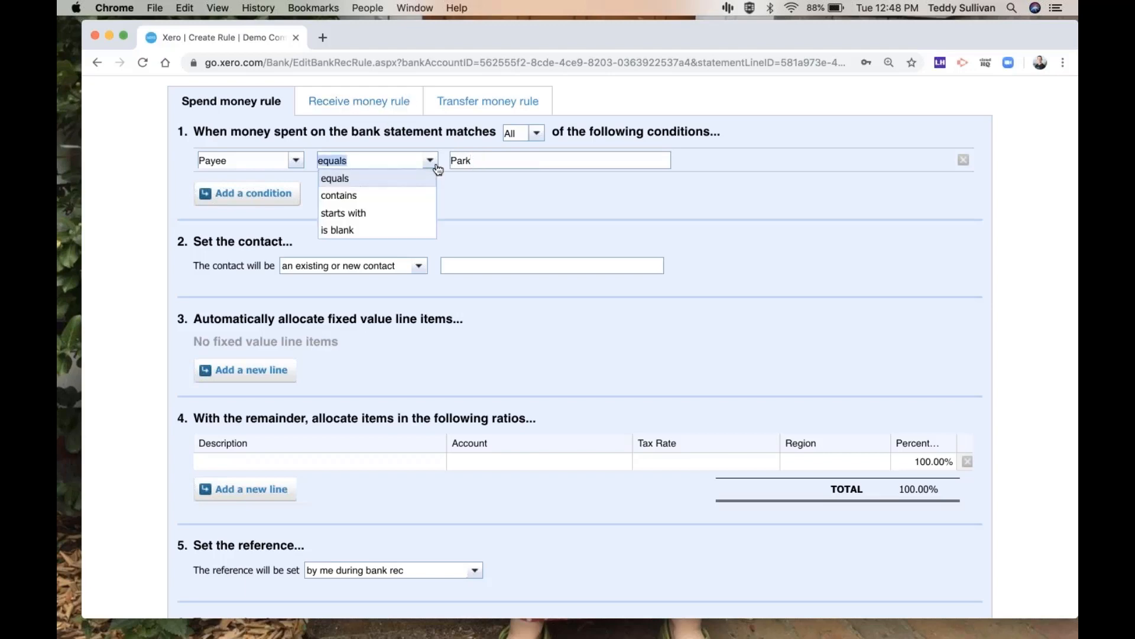
pyautogui.click(403, 195)
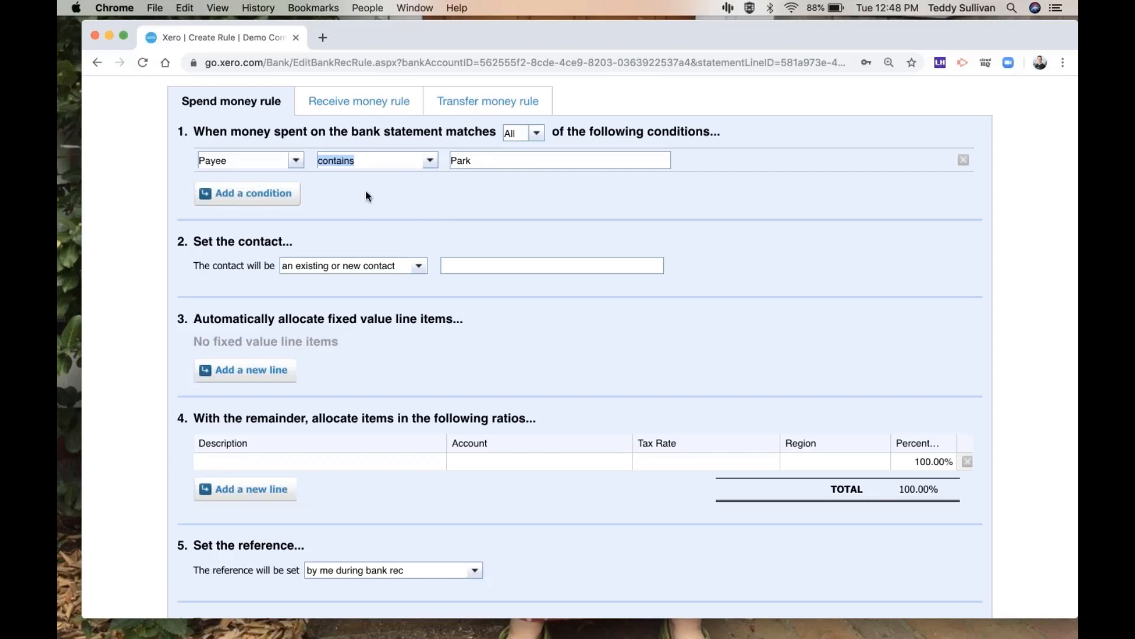
# Review the match, field and operator options for the rule's condition and look over the sections below it.
pyautogui.click(536, 137)
pyautogui.click(516, 147)
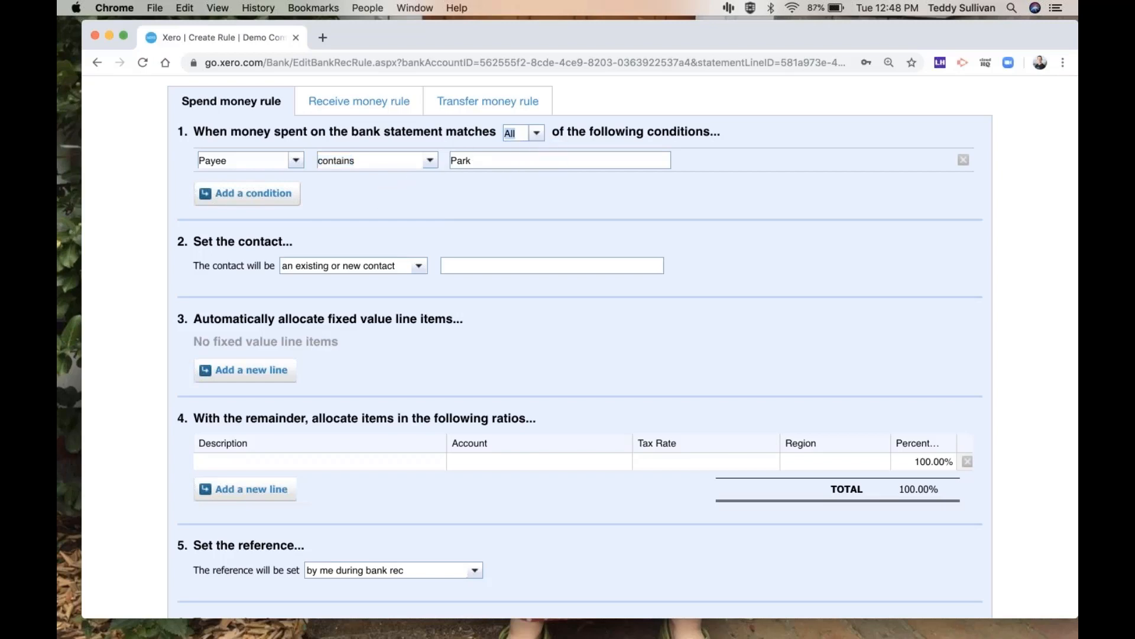
pyautogui.click(298, 161)
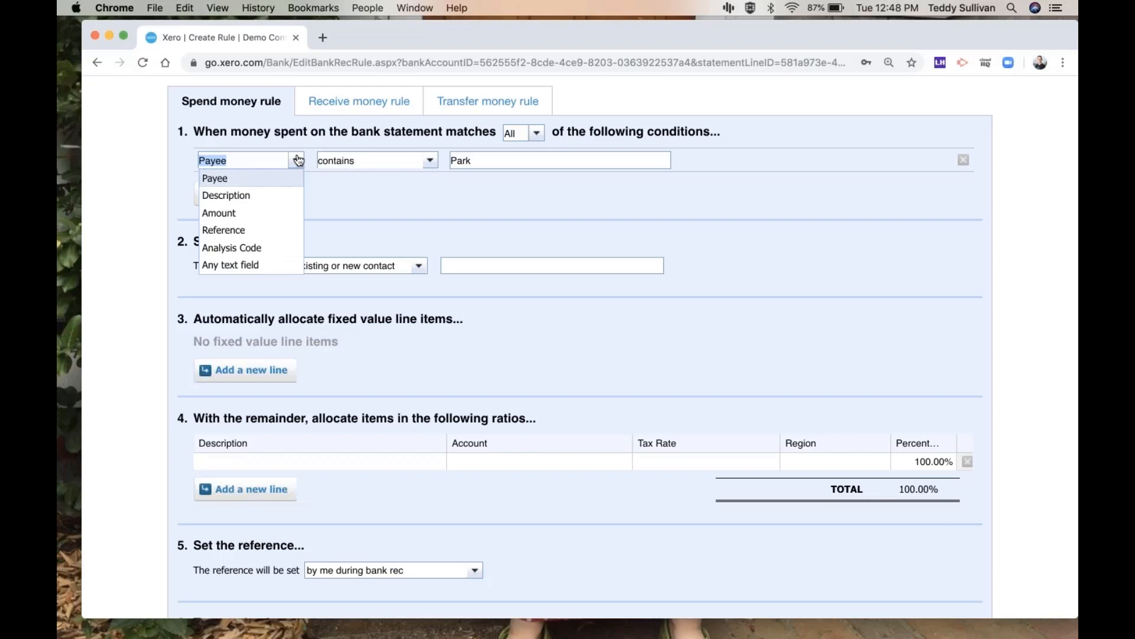
pyautogui.click(340, 195)
pyautogui.click(430, 161)
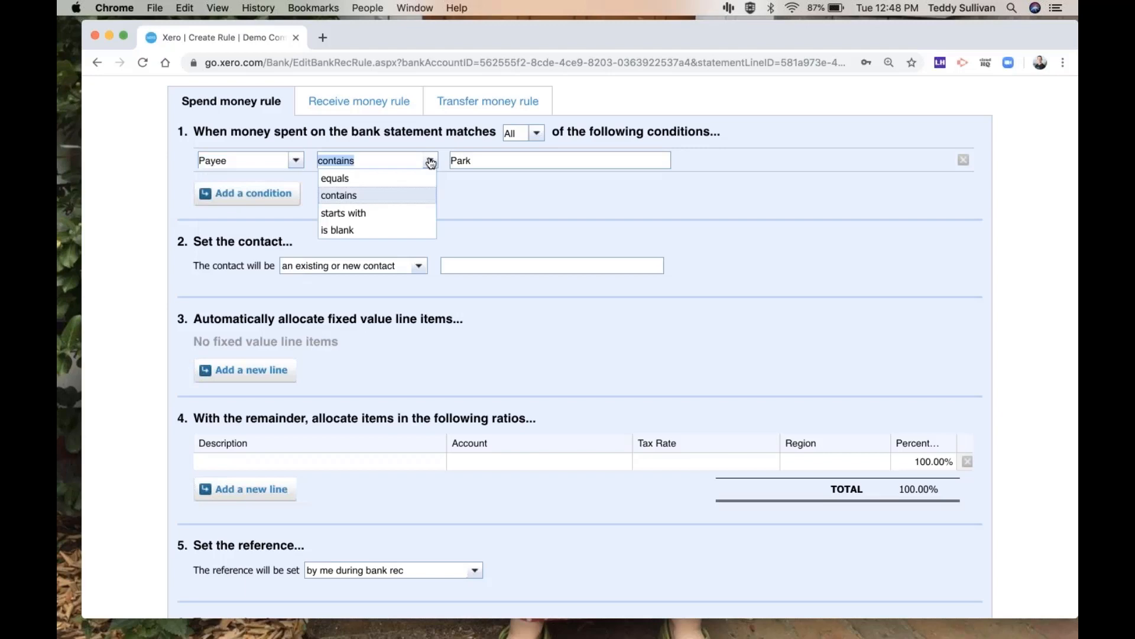
pyautogui.click(521, 195)
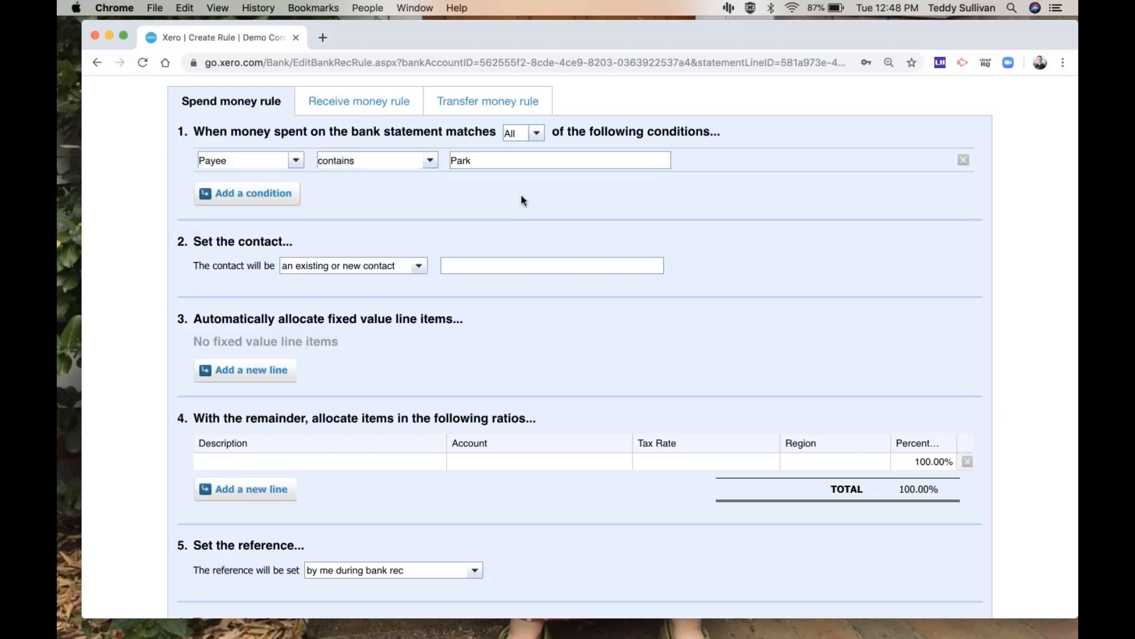
pyautogui.scroll(-2, 522, 212)
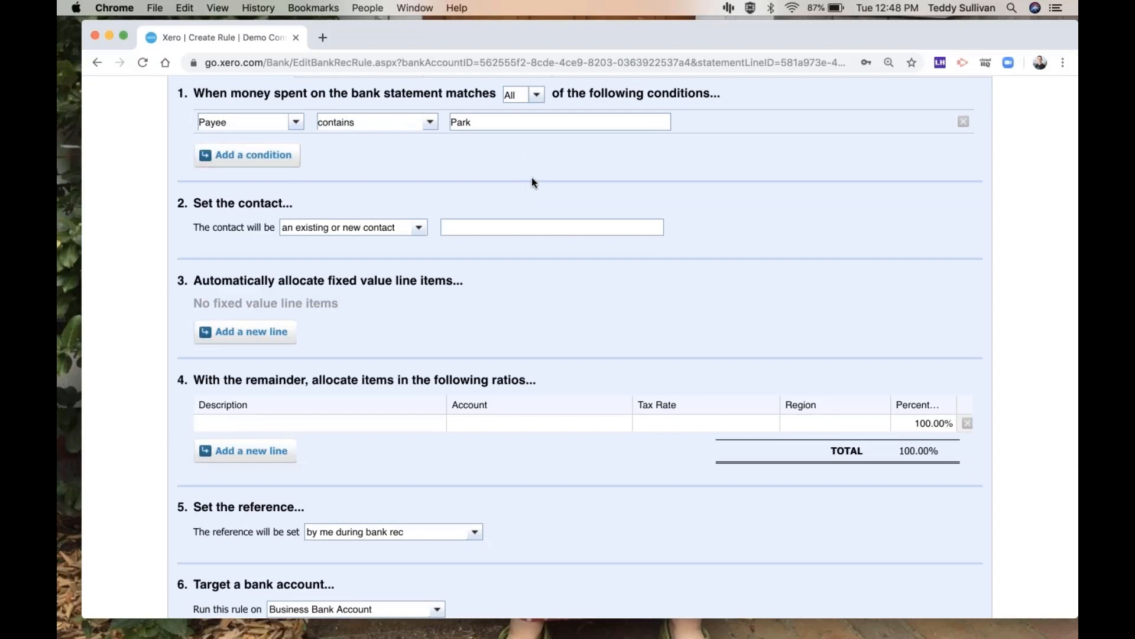
pyautogui.scroll(-1, 532, 179)
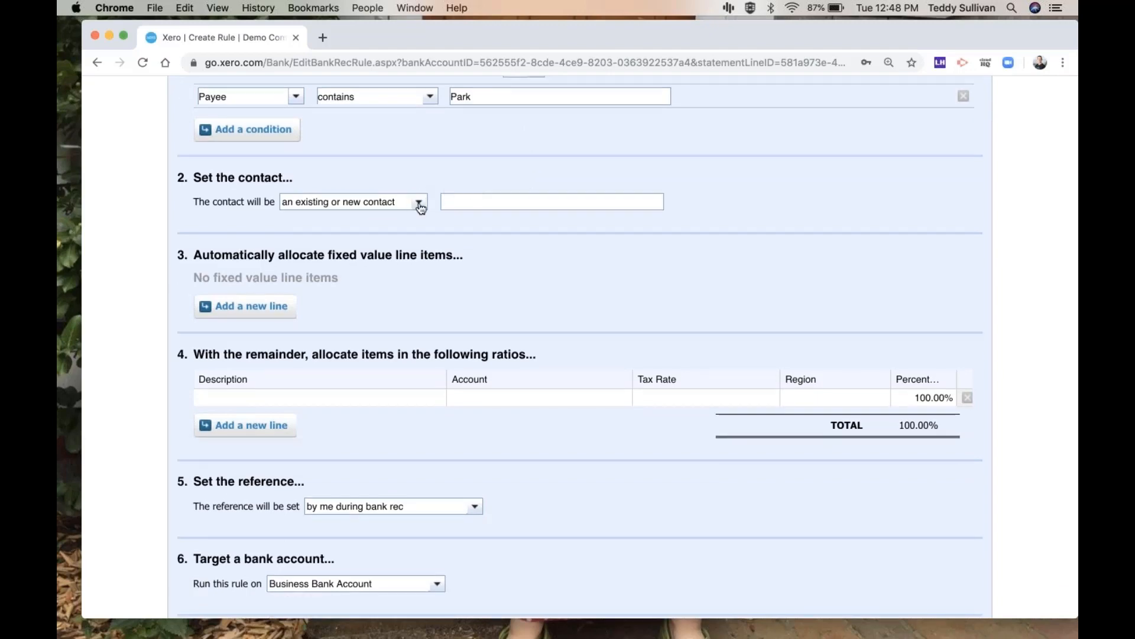
pyautogui.scroll(2, 421, 206)
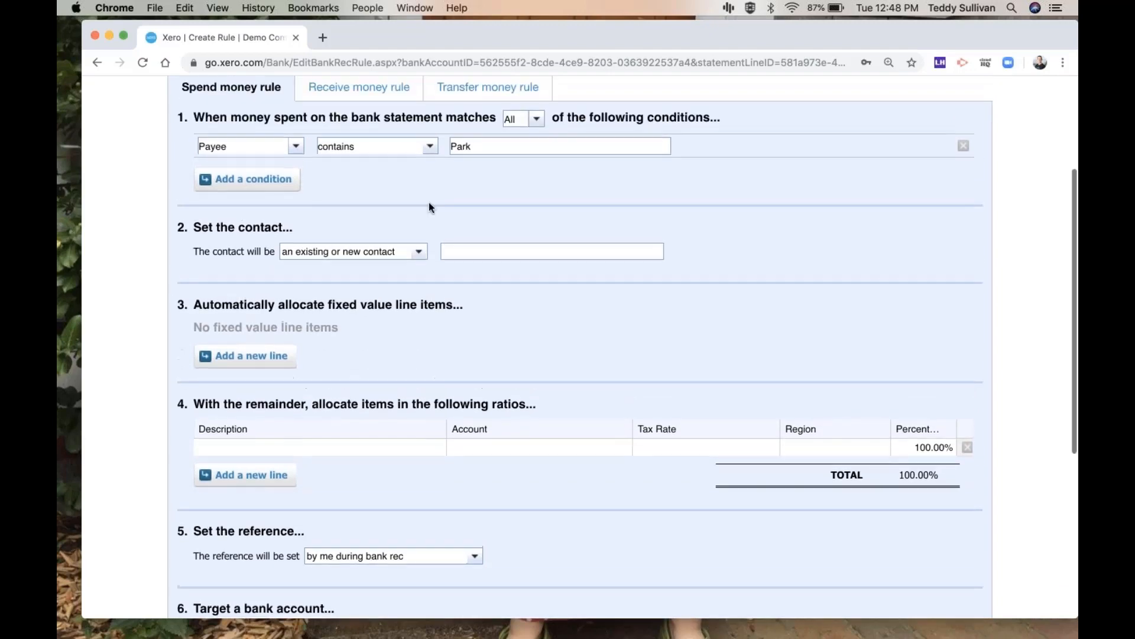
# Set the rule's contact to the Payee from the bank.
pyautogui.click(420, 253)
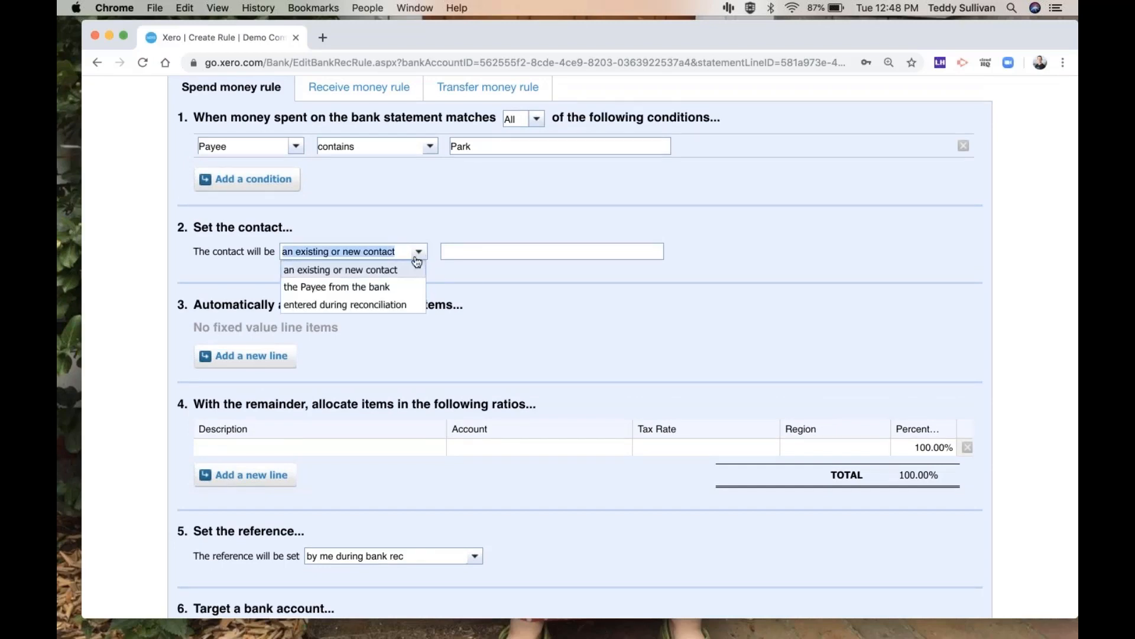
pyautogui.click(385, 289)
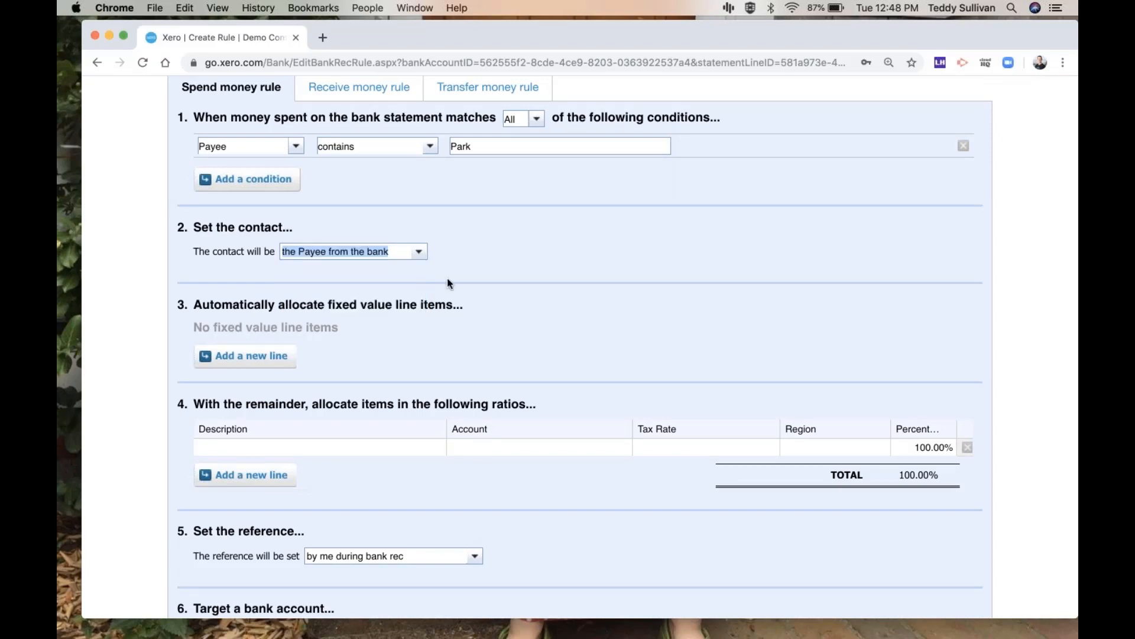
pyautogui.scroll(-1, 507, 285)
pyautogui.scroll(1, 507, 285)
pyautogui.click(517, 275)
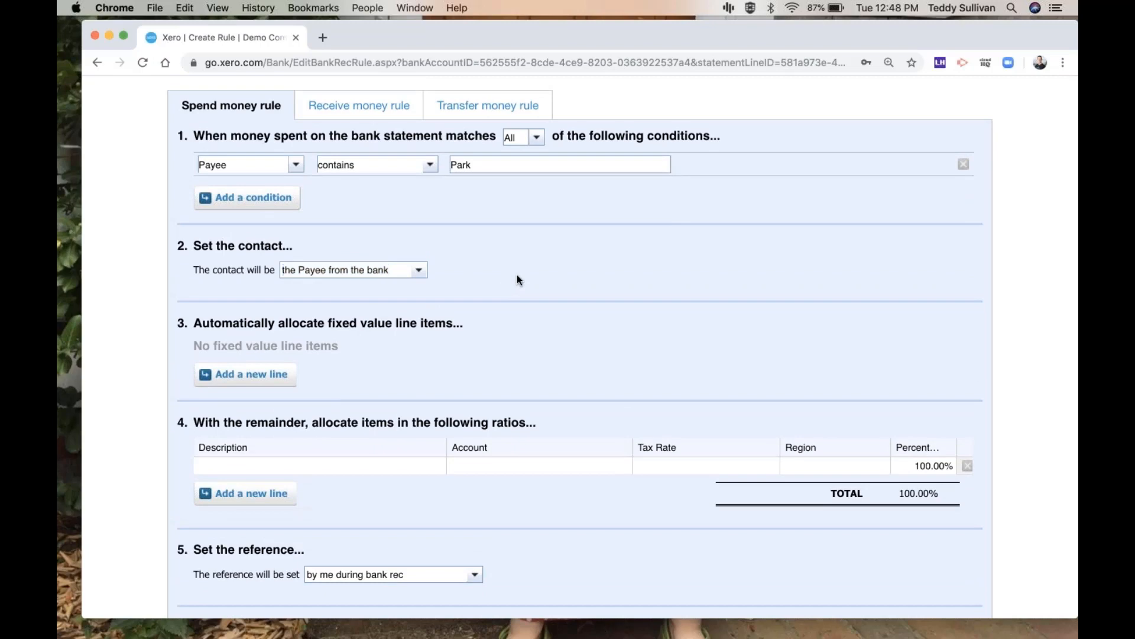
# Allocate the rule's remainder line to account 449 - Motor Vehicle Expenses.
pyautogui.scroll(-1, 517, 274)
pyautogui.click(506, 438)
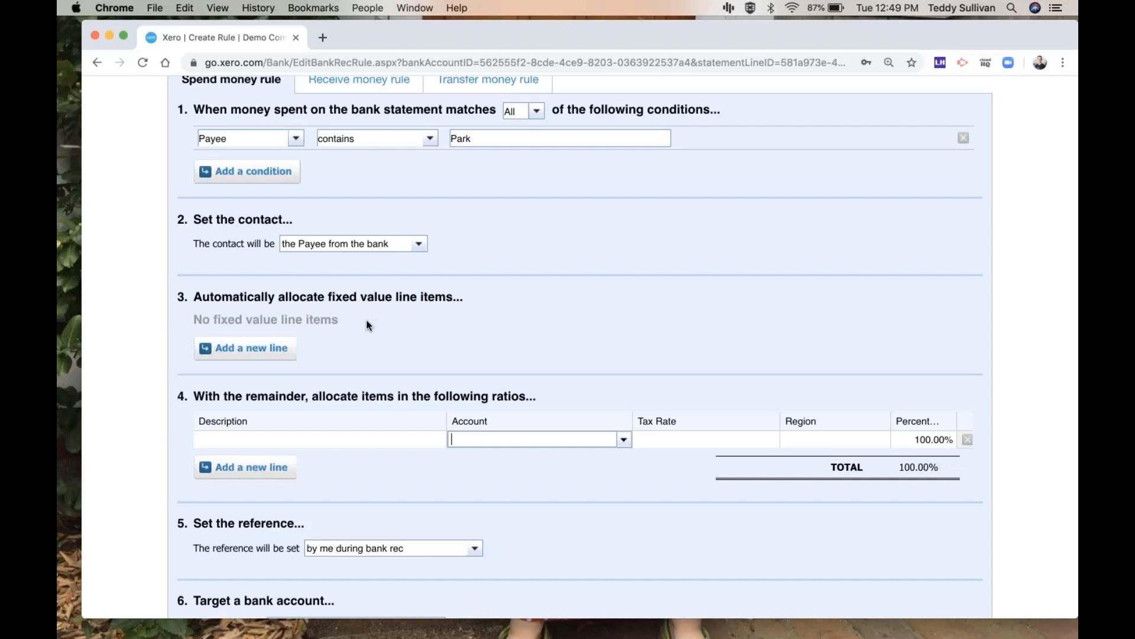
pyautogui.click(518, 442)
pyautogui.write('motor')
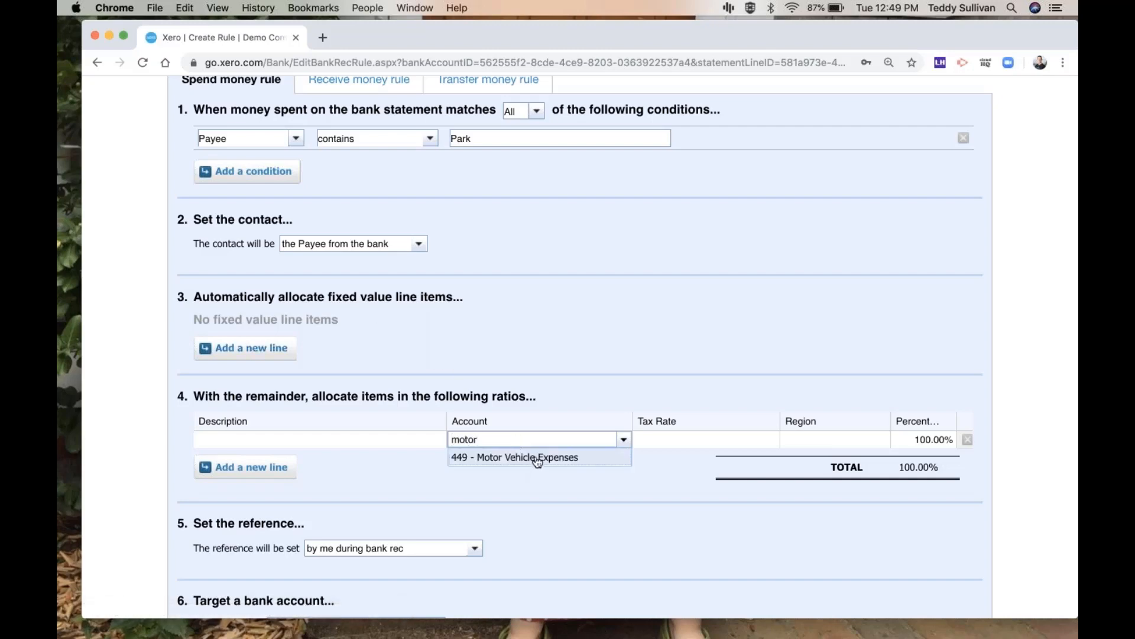
pyautogui.click(535, 460)
pyautogui.click(606, 480)
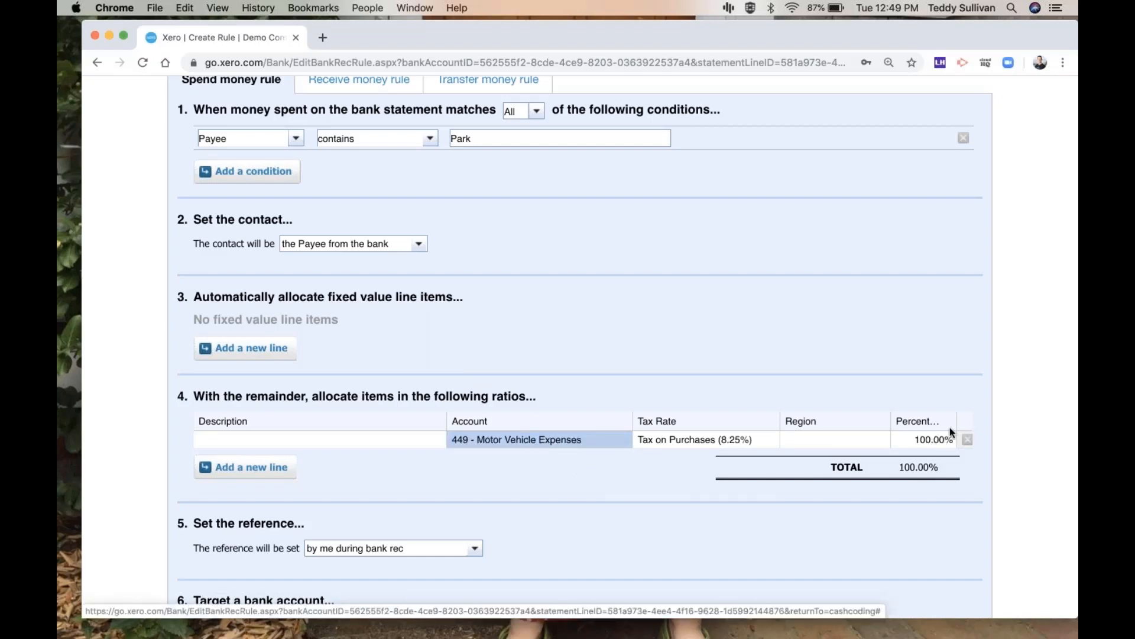
# Try splitting the remainder over two lines, with 102.9% on Motor Vehicle Expenses and -2.9% on an added line.
pyautogui.scroll(-1, 946, 432)
pyautogui.scroll(-1, 938, 414)
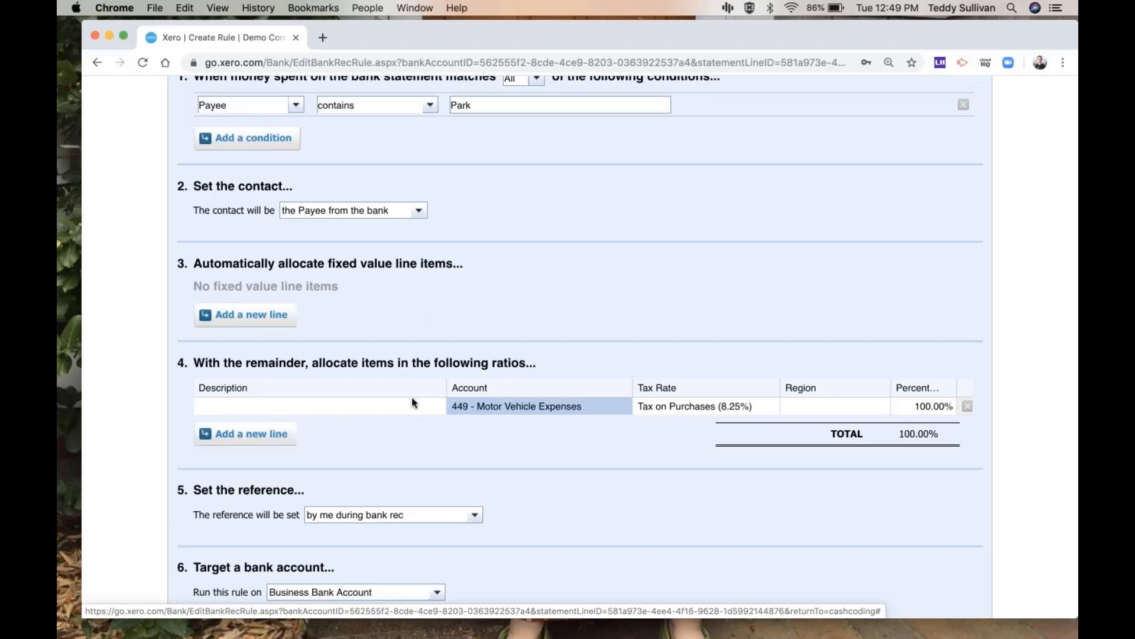
pyautogui.click(264, 433)
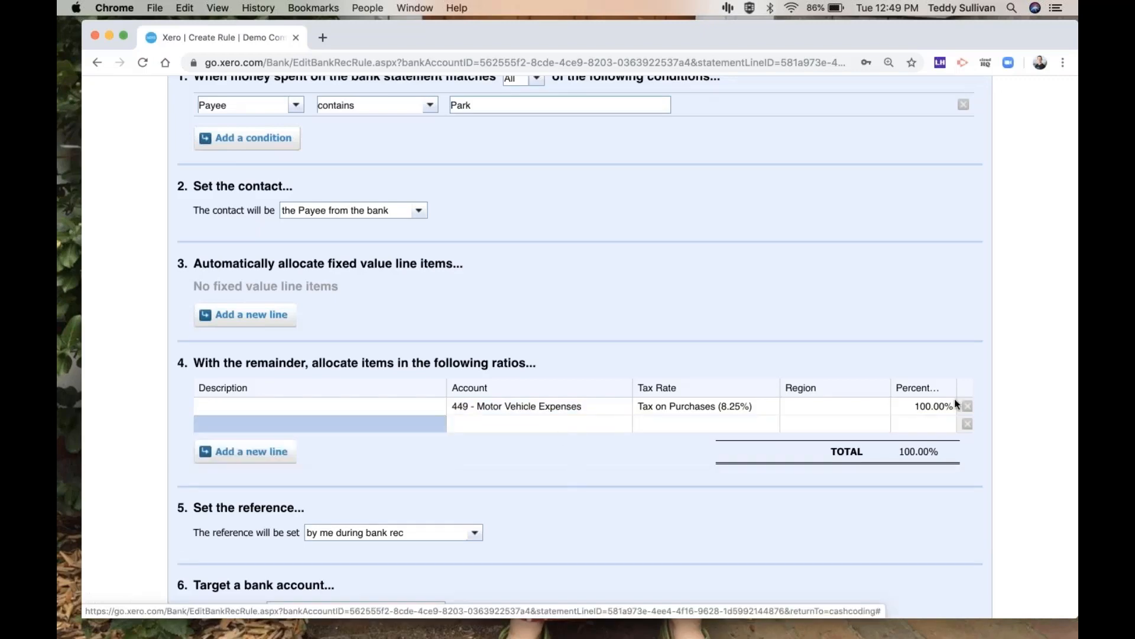
pyautogui.click(936, 406)
pyautogui.write('102.9')
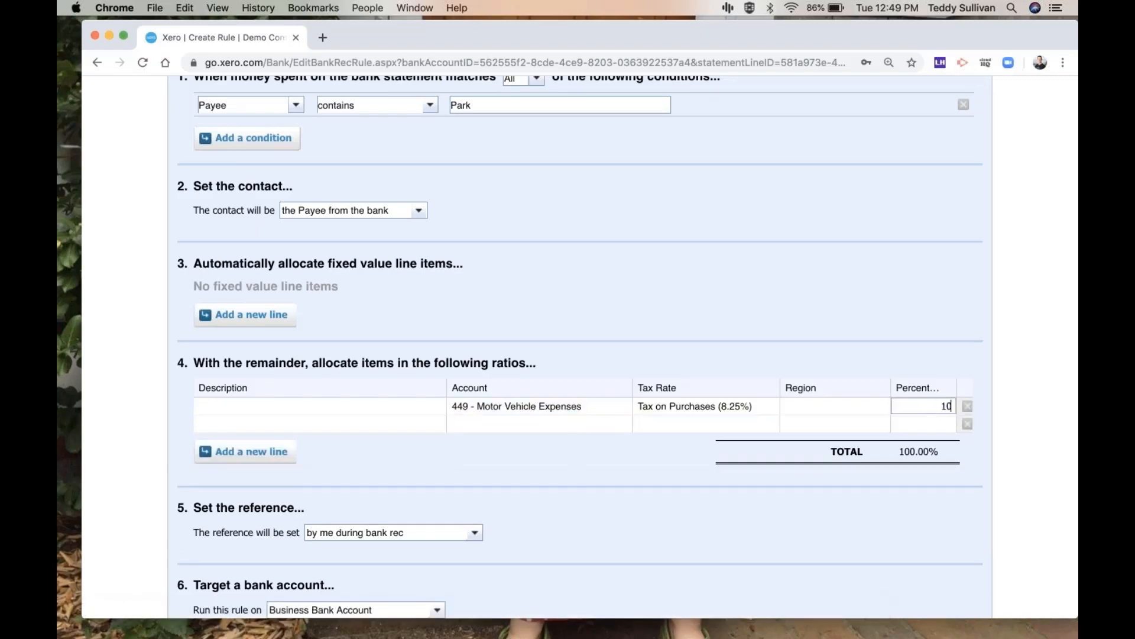
pyautogui.click(932, 425)
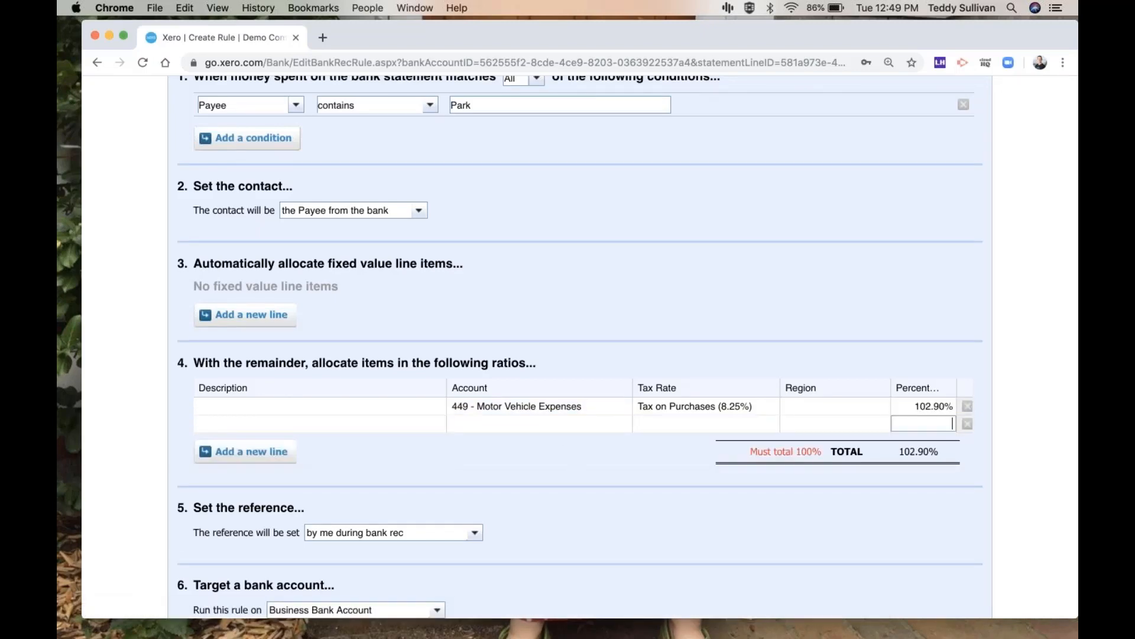
pyautogui.write('-2.9')
pyautogui.click(847, 529)
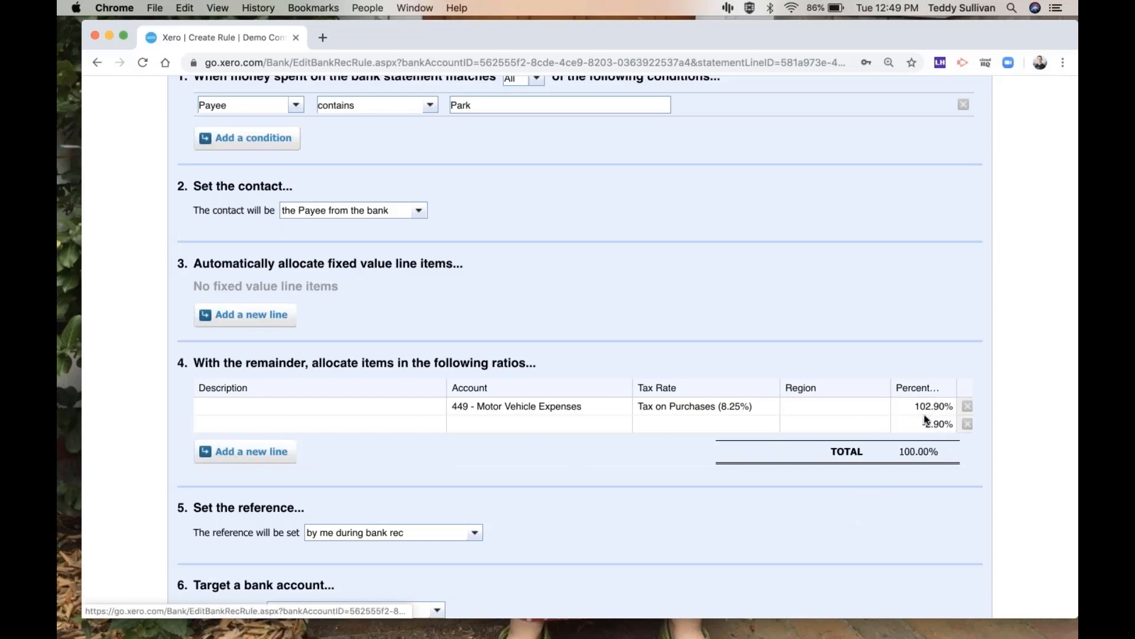
# Remove the added allocation line and set the Motor Vehicle Expenses line to 100%.
pyautogui.click(967, 424)
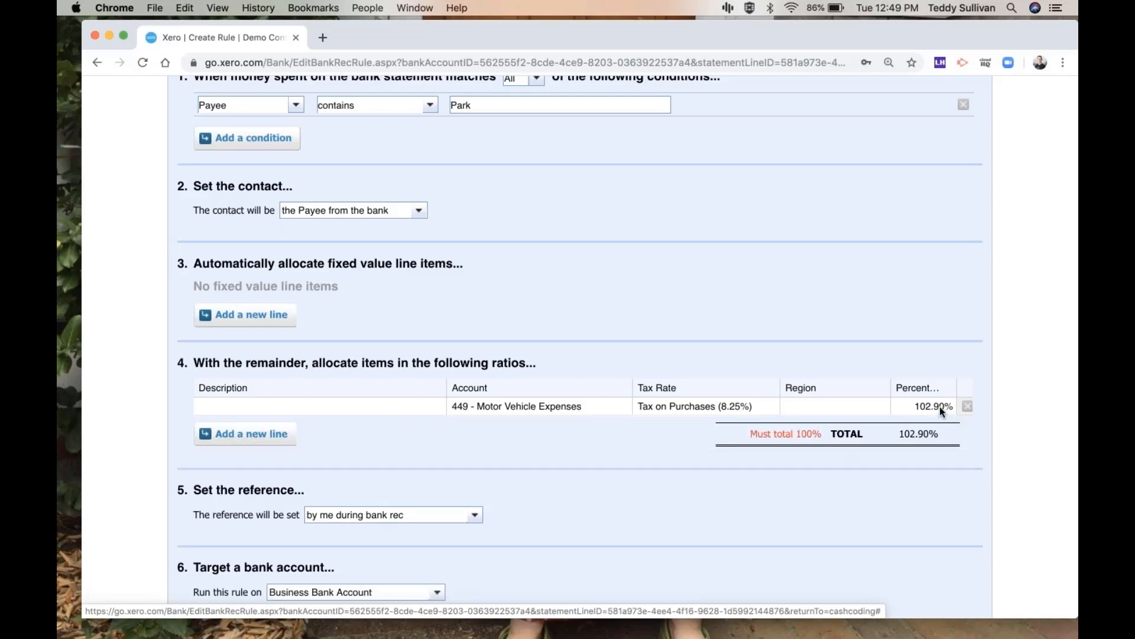
pyautogui.click(939, 406)
pyautogui.write('100')
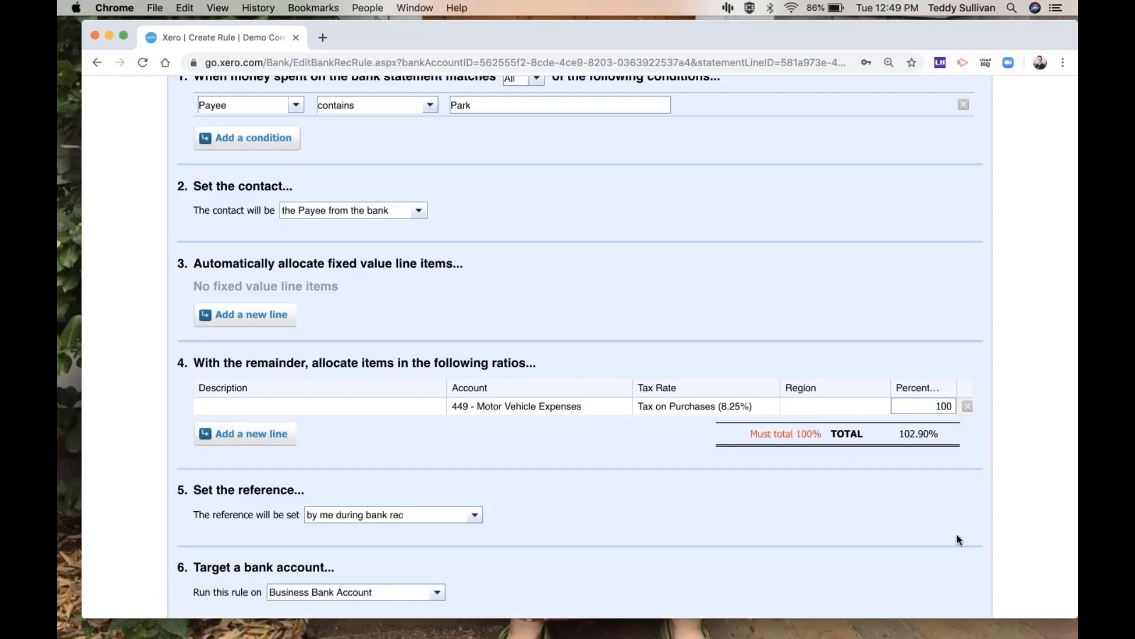
pyautogui.press('Tab')
# Check the rule's target bank account options, title the rule "Parking - 449" and save it.
pyautogui.scroll(-1, 889, 483)
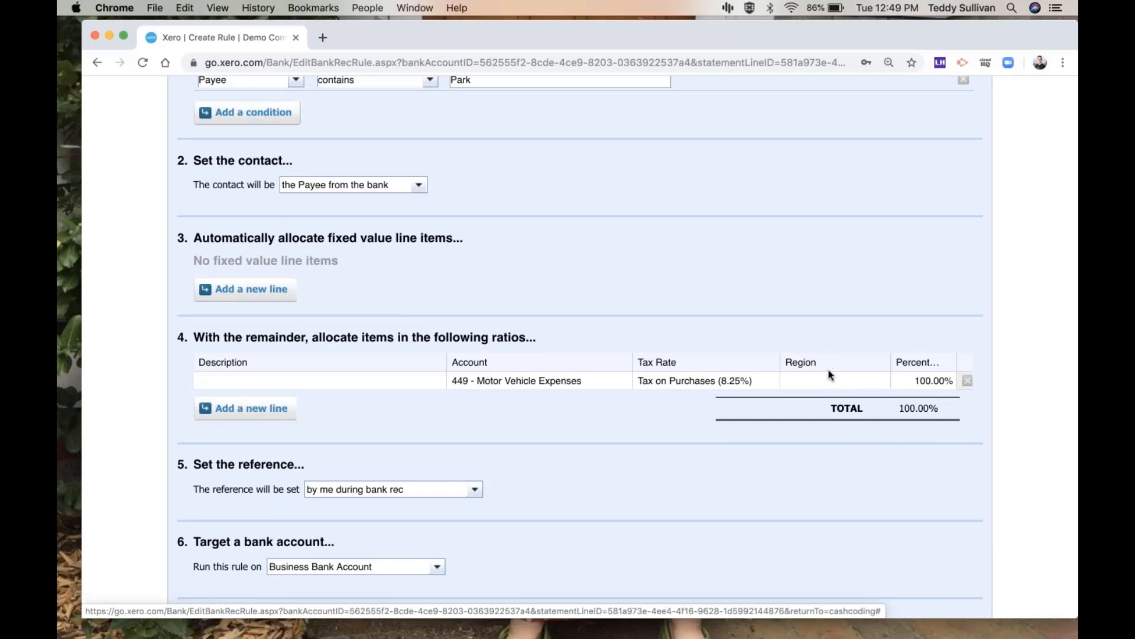
pyautogui.scroll(-5, 710, 440)
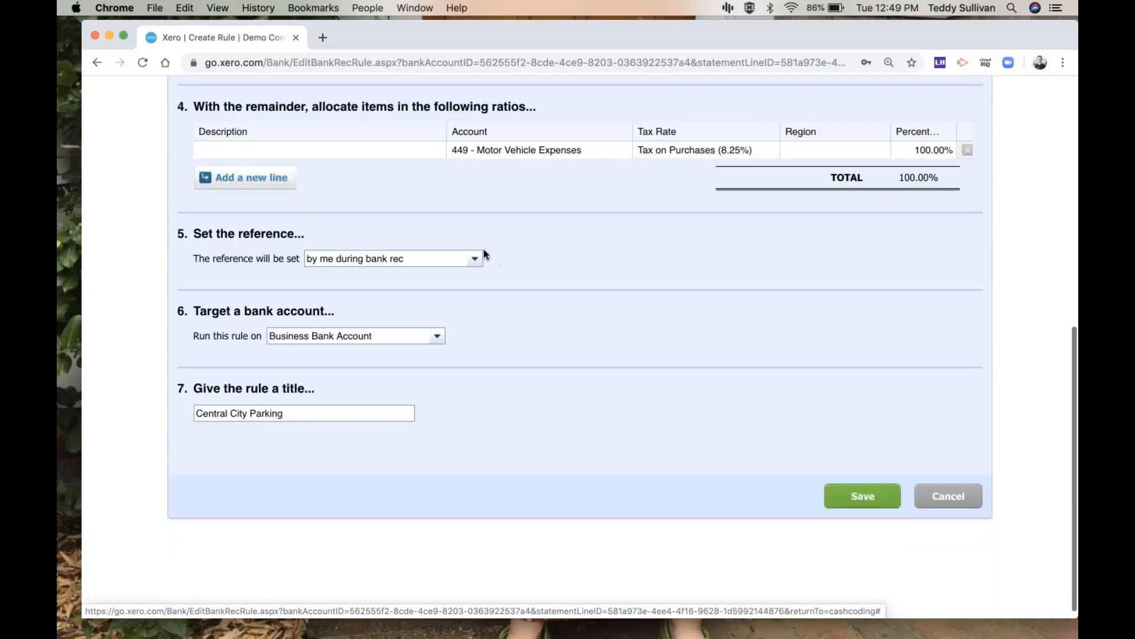
pyautogui.click(439, 336)
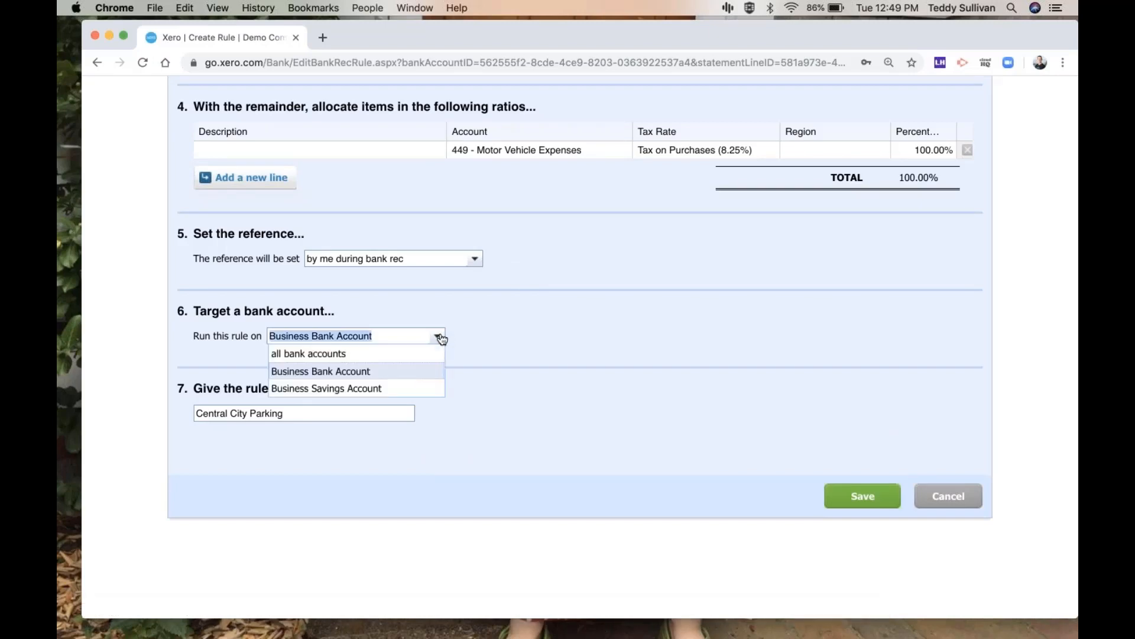
pyautogui.click(489, 337)
pyautogui.scroll(-1, 488, 333)
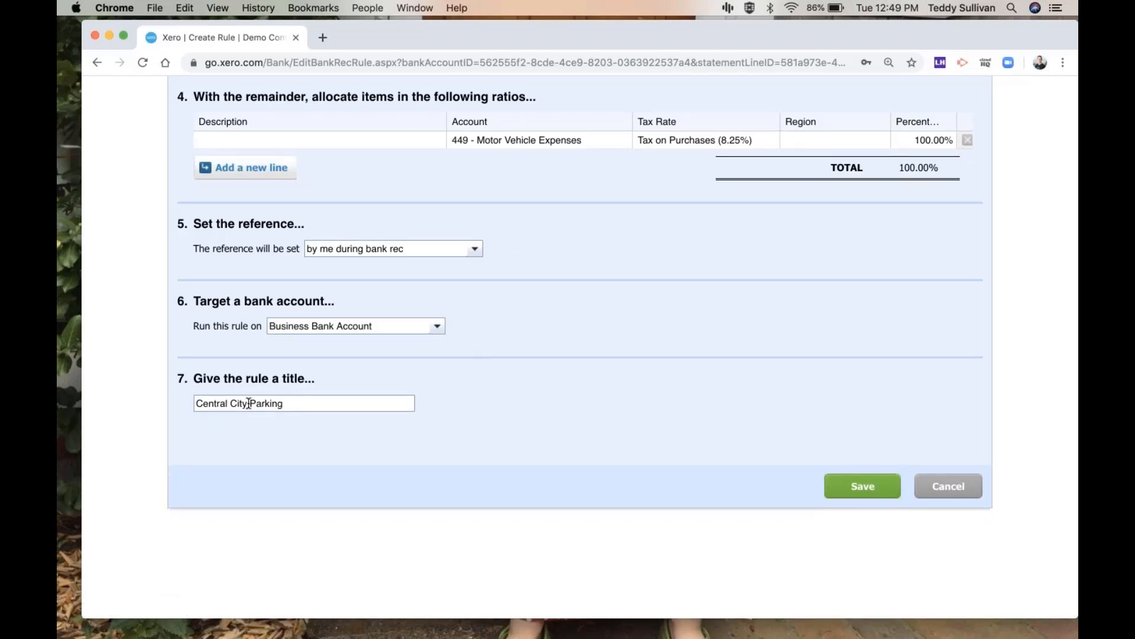
pyautogui.moveTo(248, 403); pyautogui.dragTo(165, 391)
pyautogui.press('BackSpace')
pyautogui.press('super+Right')
pyautogui.write('- 449')
pyautogui.click(863, 487)
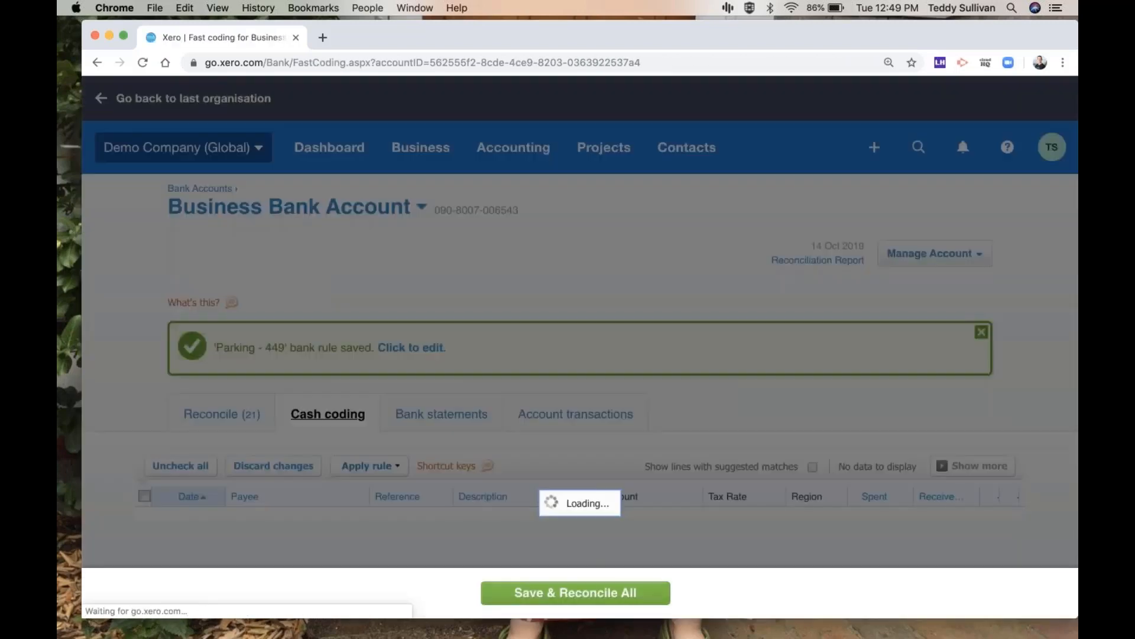
# Sort the cash coding lines by payee and check the coding applied to the parking lines.
pyautogui.scroll(-6, 260, 161)
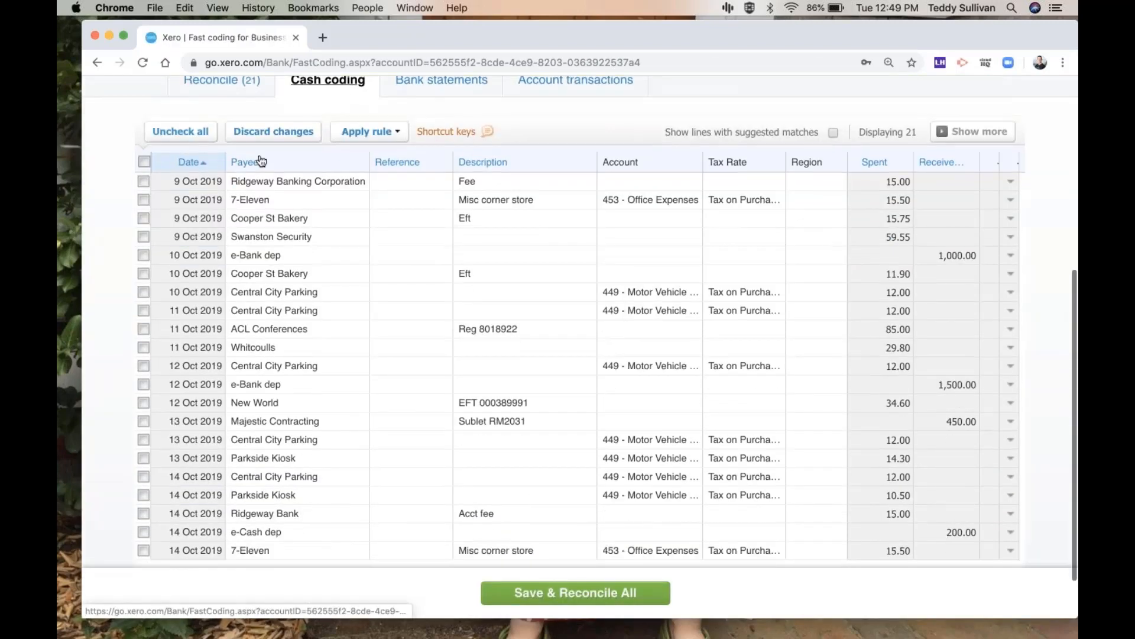
pyautogui.click(261, 162)
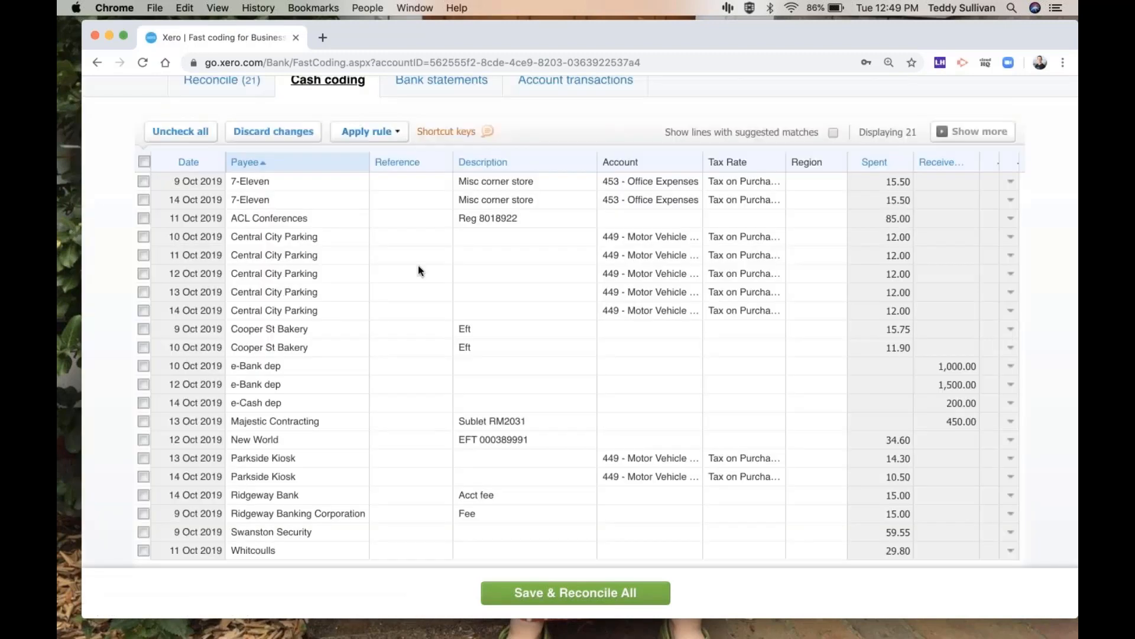
pyautogui.scroll(-2, 419, 270)
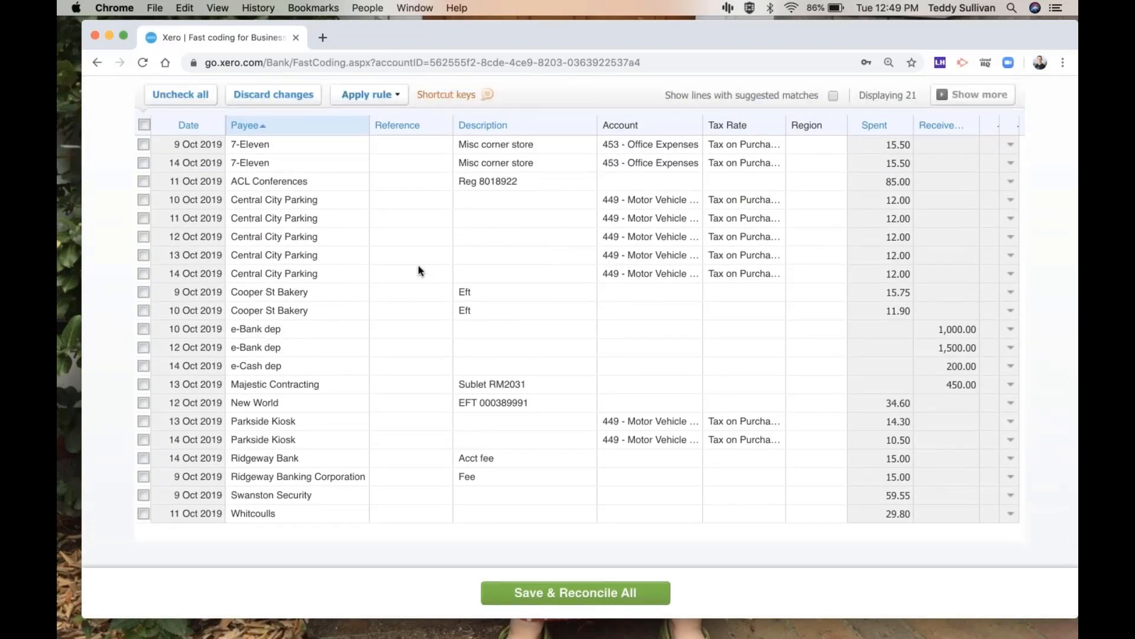
pyautogui.scroll(5, 419, 271)
pyautogui.scroll(-3, 419, 271)
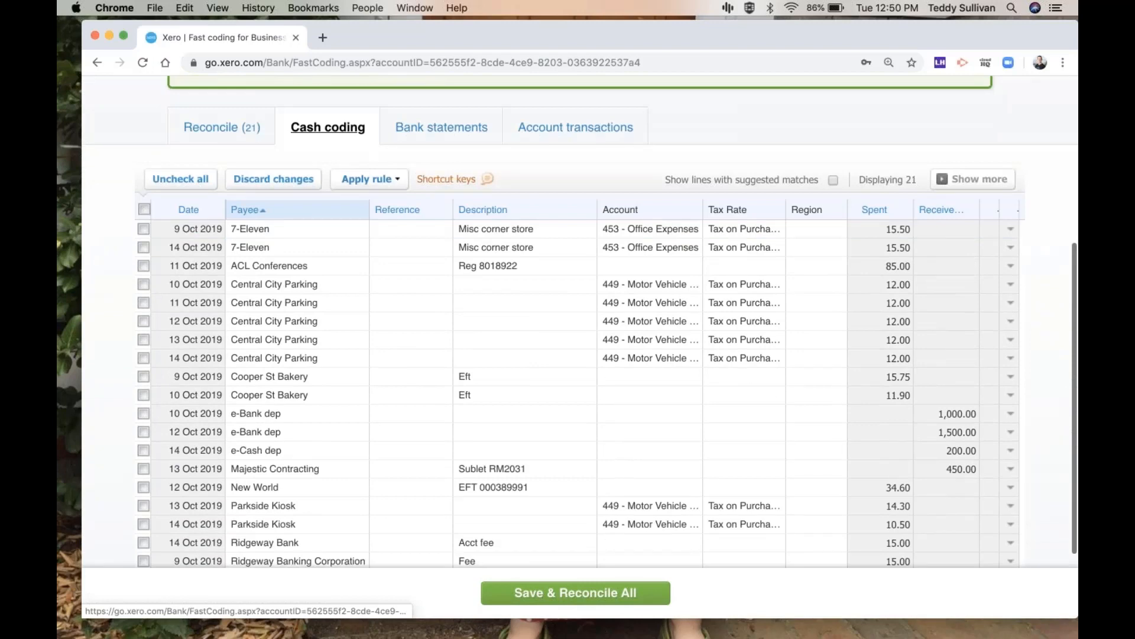
# Save and reconcile all the coded 7-Eleven, Central City Parking and Parkside Kiosk statement lines.
pyautogui.scroll(-3, 418, 271)
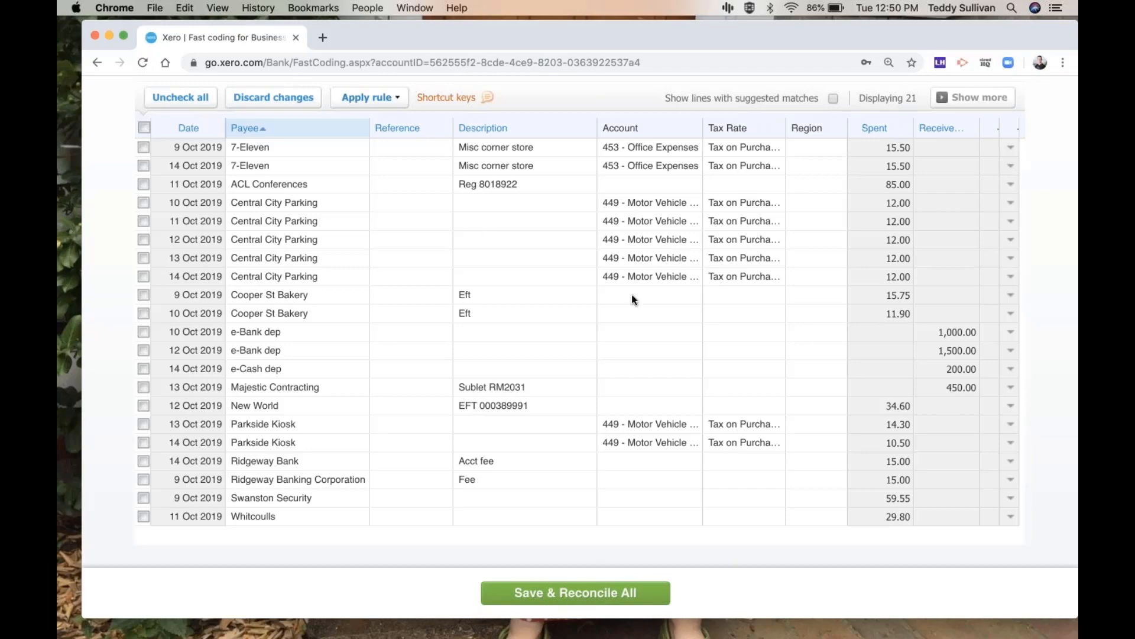
pyautogui.scroll(2, 634, 299)
pyautogui.scroll(-3, 632, 299)
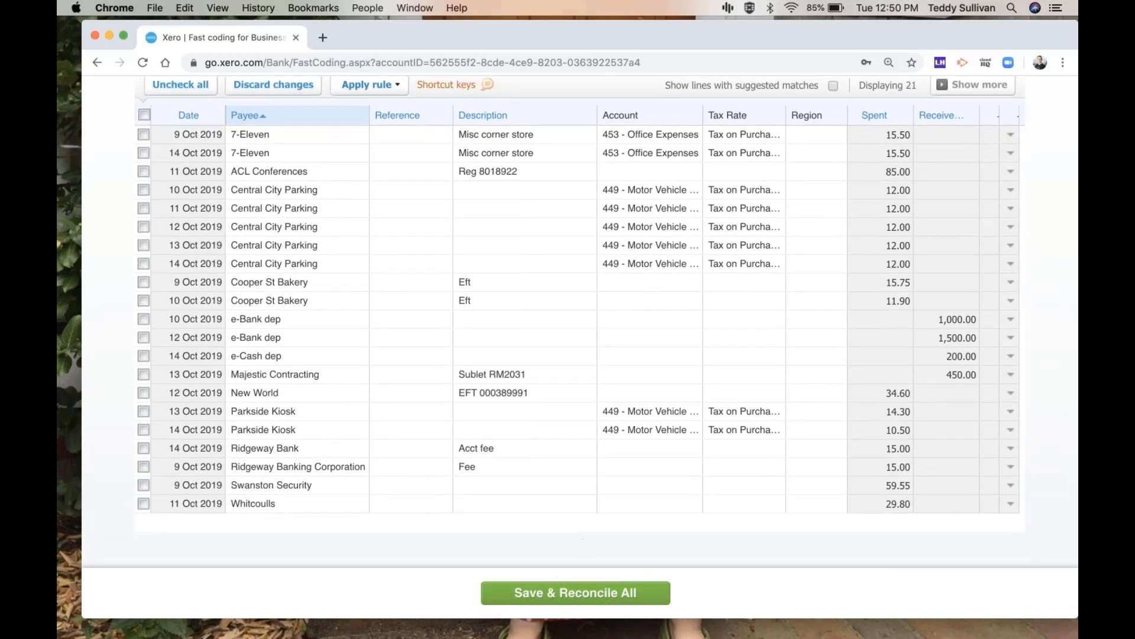
pyautogui.click(553, 593)
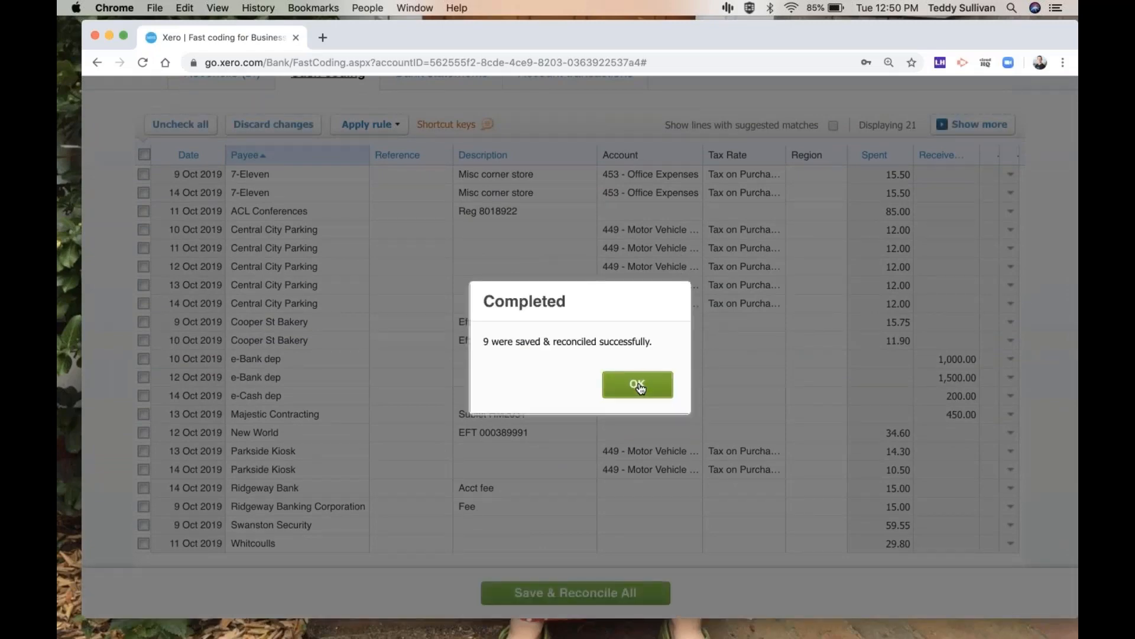
pyautogui.click(639, 386)
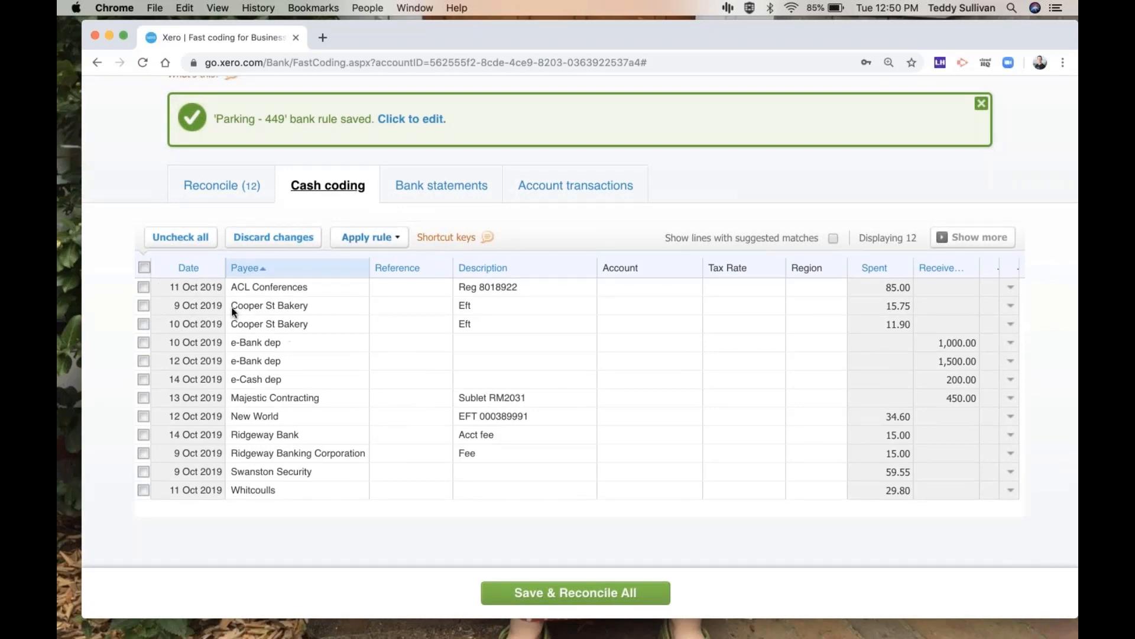
# Select all the remaining uncoded lines in the cash coding list.
pyautogui.click(144, 266)
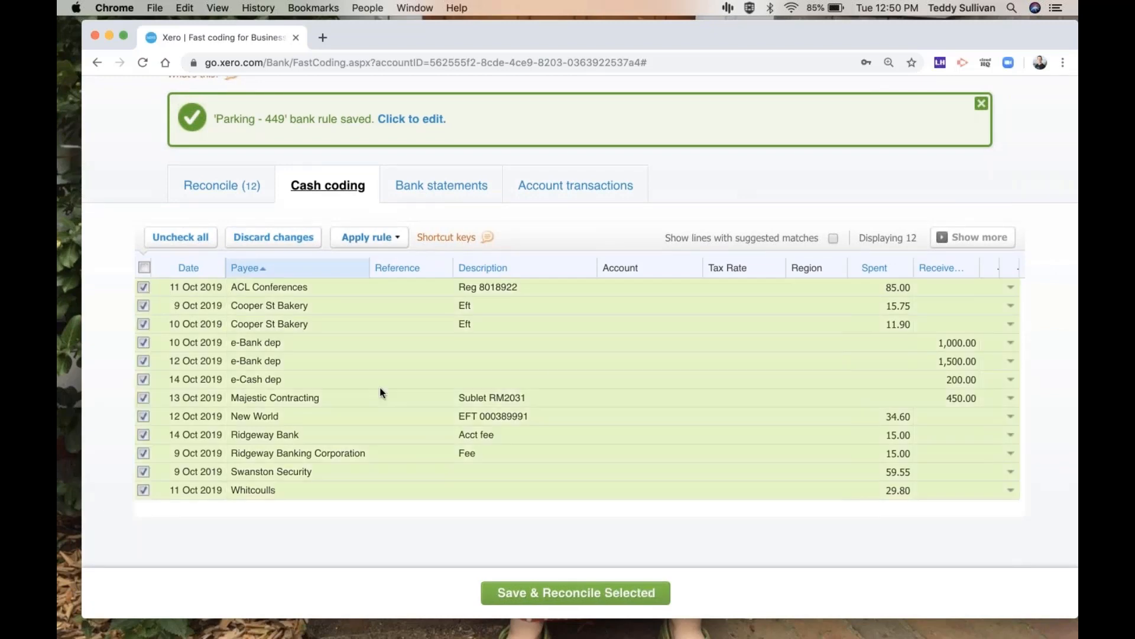
pyautogui.scroll(5, 595, 370)
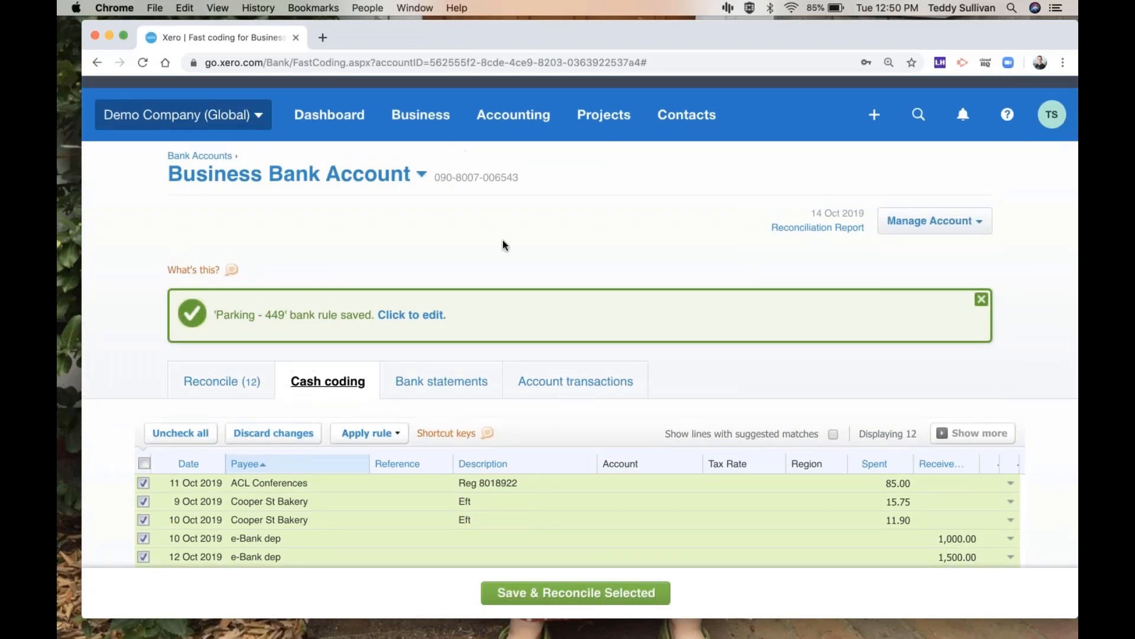
pyautogui.scroll(-3, 528, 264)
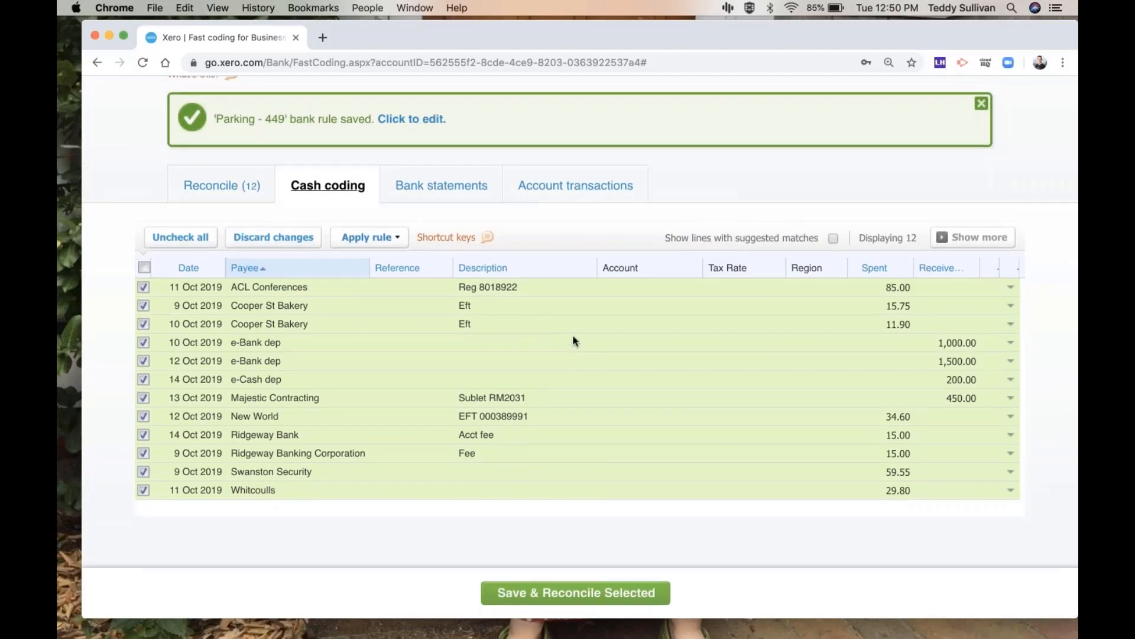
pyautogui.scroll(4, 575, 340)
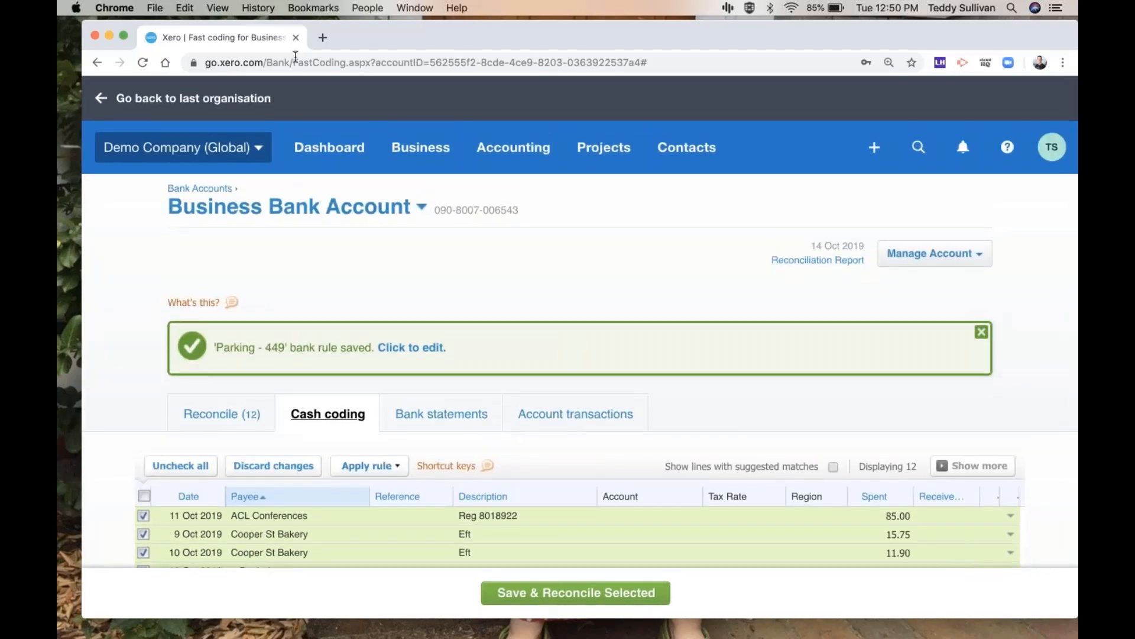
# Open the Bank accounts page in a separate browser tab, hide its help banner and open the Uncoded Statement Lines report.
pyautogui.rightClick(194, 190)
pyautogui.click(214, 200)
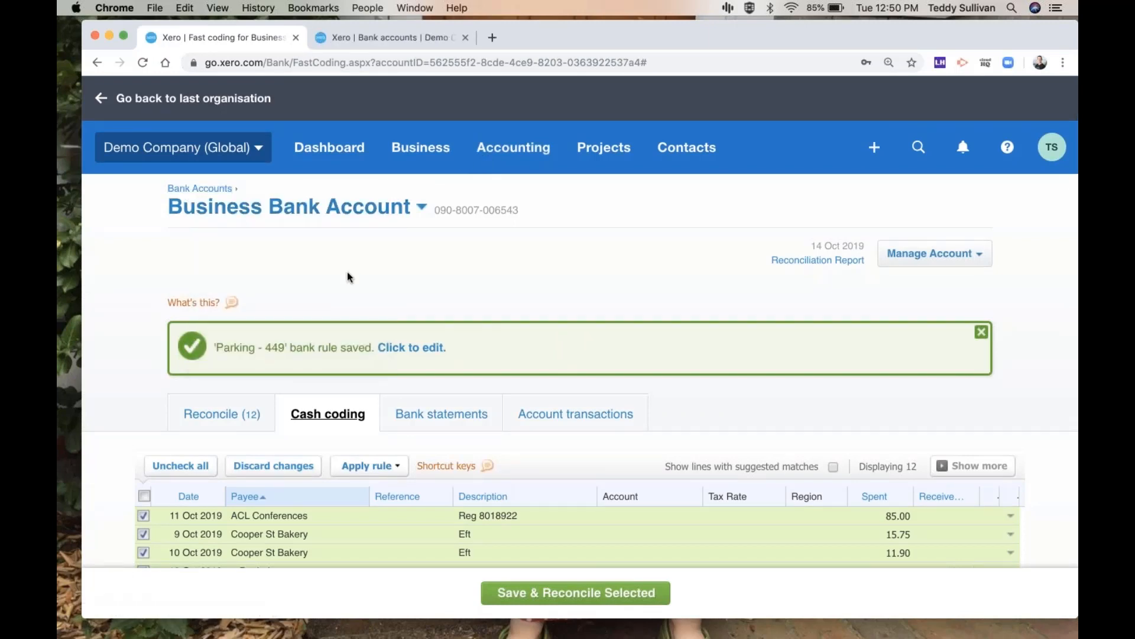
pyautogui.click(385, 37)
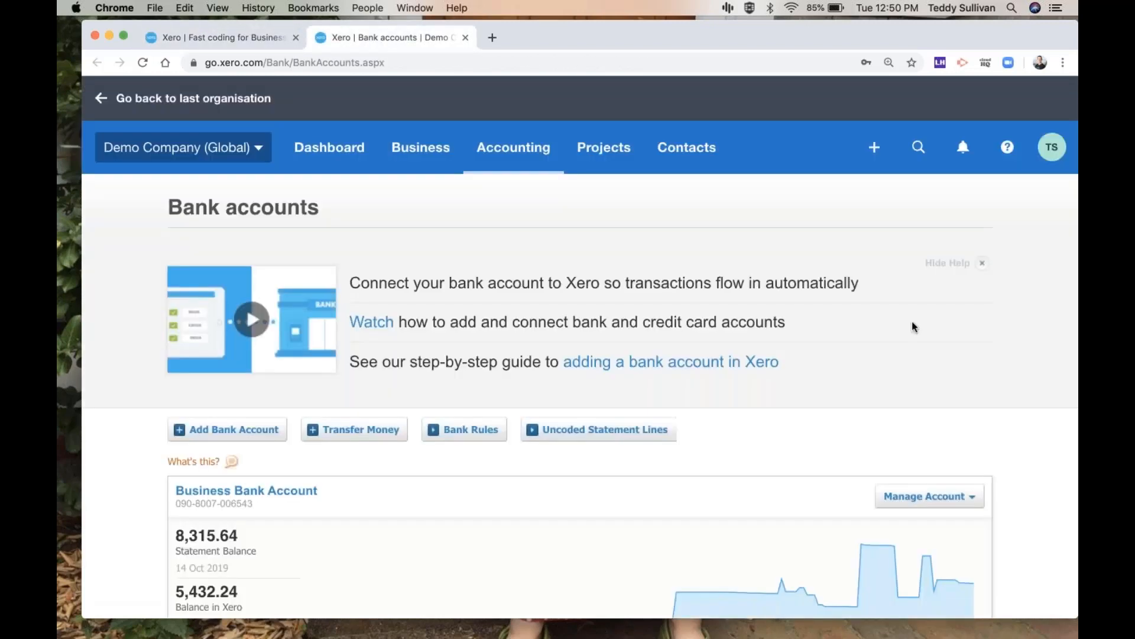
pyautogui.click(982, 262)
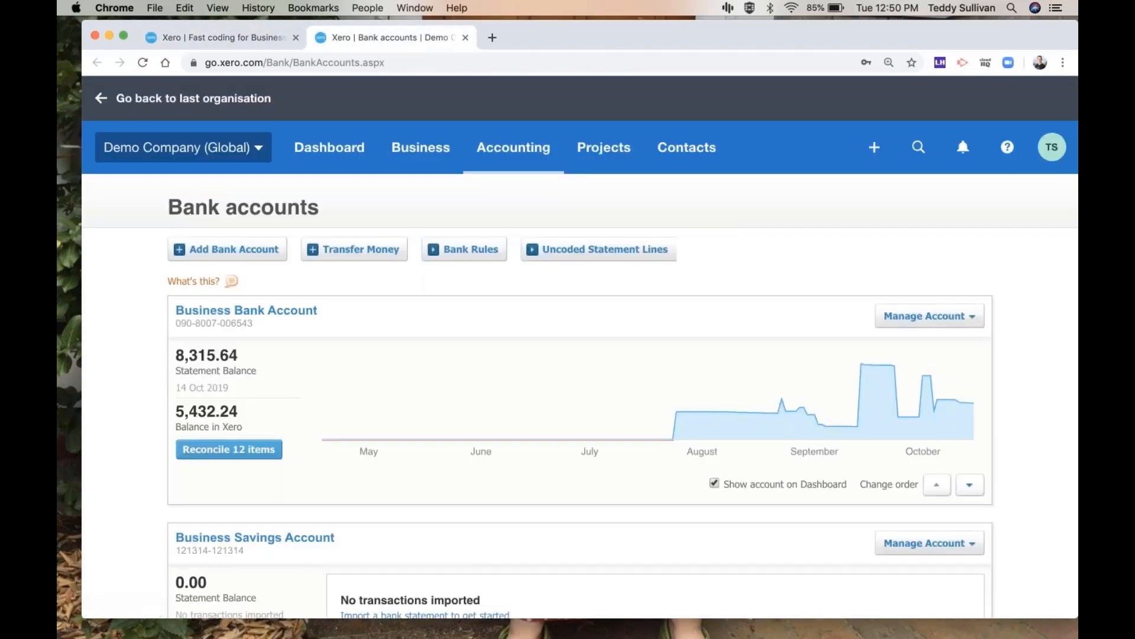
pyautogui.click(570, 254)
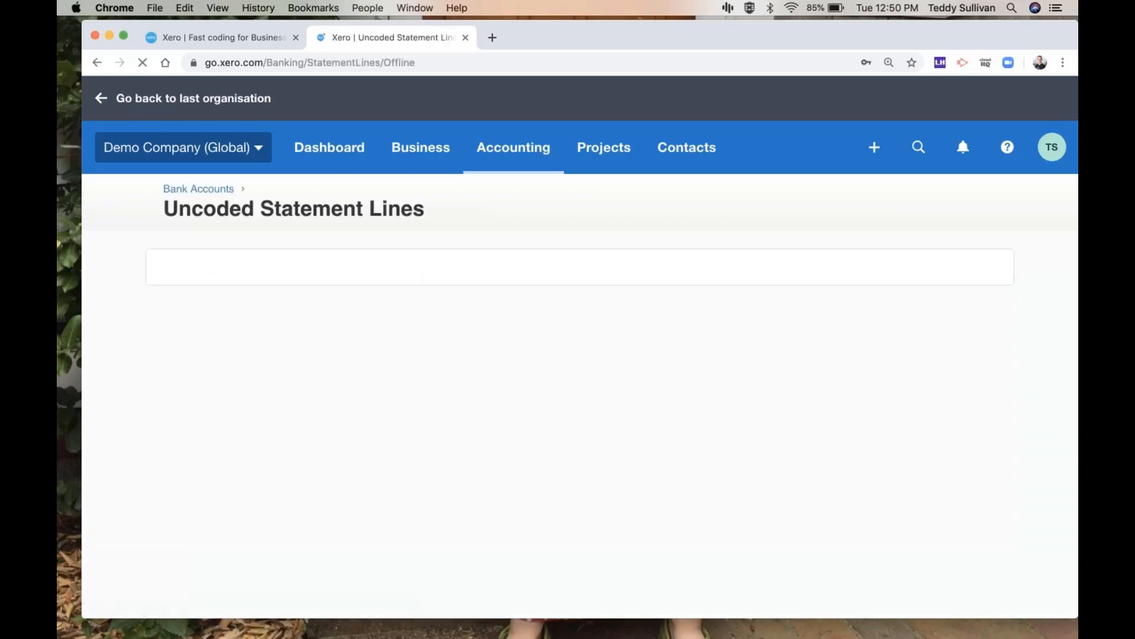
# Set the report's end date to 30 Oct 2019 and run it for all bank accounts.
pyautogui.scroll(-1, 484, 268)
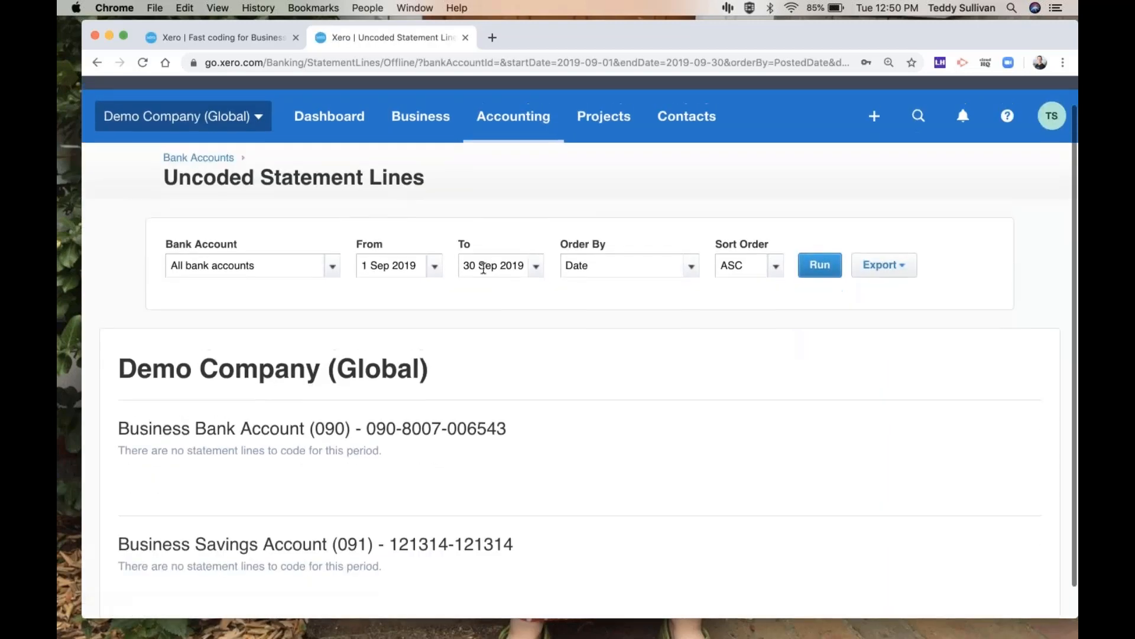
pyautogui.click(483, 268)
pyautogui.doubleClick(479, 266)
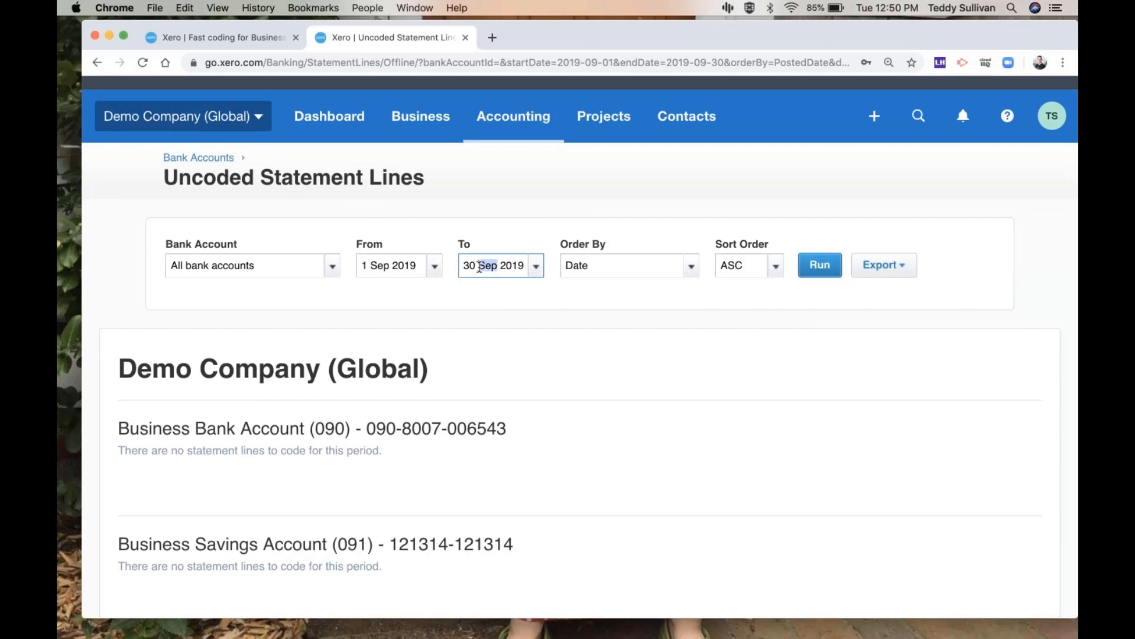
pyautogui.write('oct')
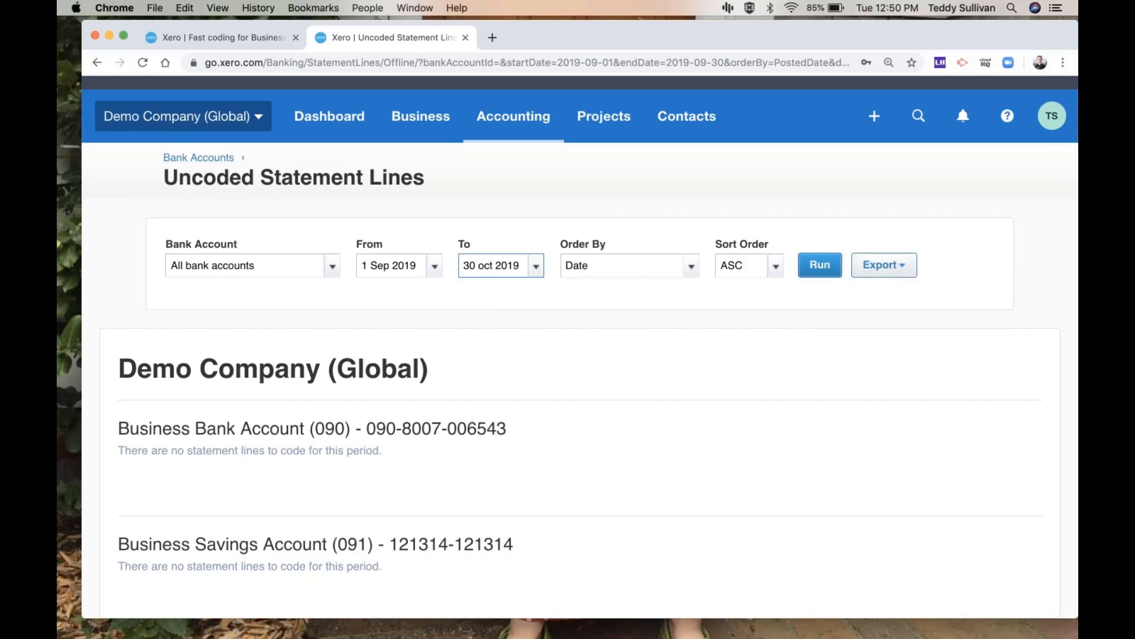
pyautogui.click(820, 265)
# Export the uncoded statement lines report as a PDF, open the downloaded file and enlarge it to 125%.
pyautogui.click(885, 265)
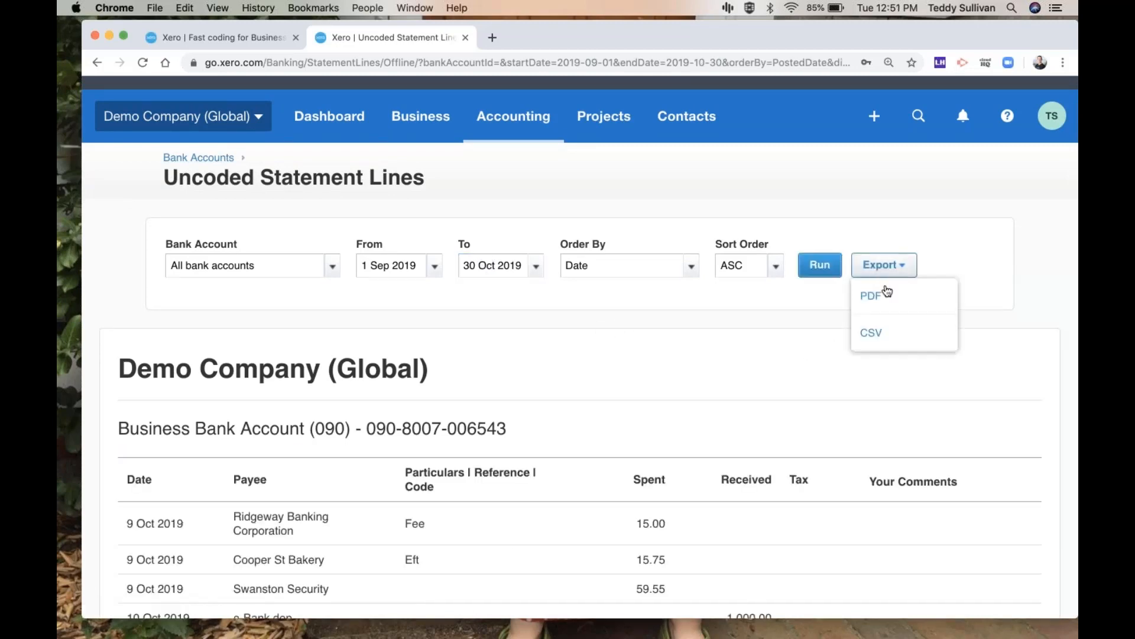
pyautogui.click(887, 293)
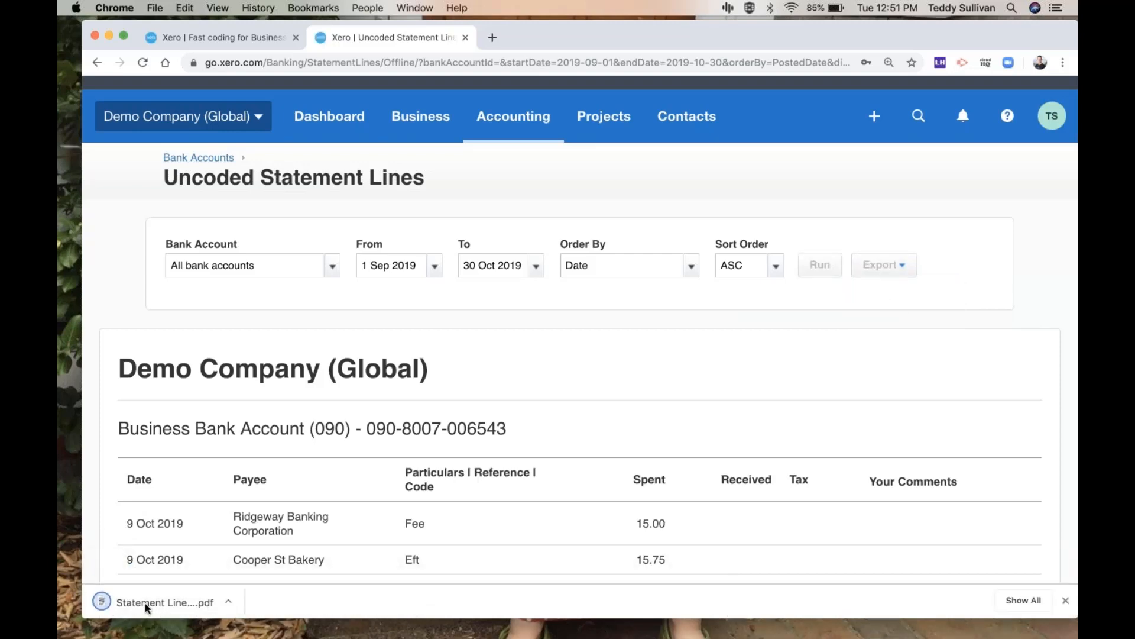
pyautogui.click(144, 604)
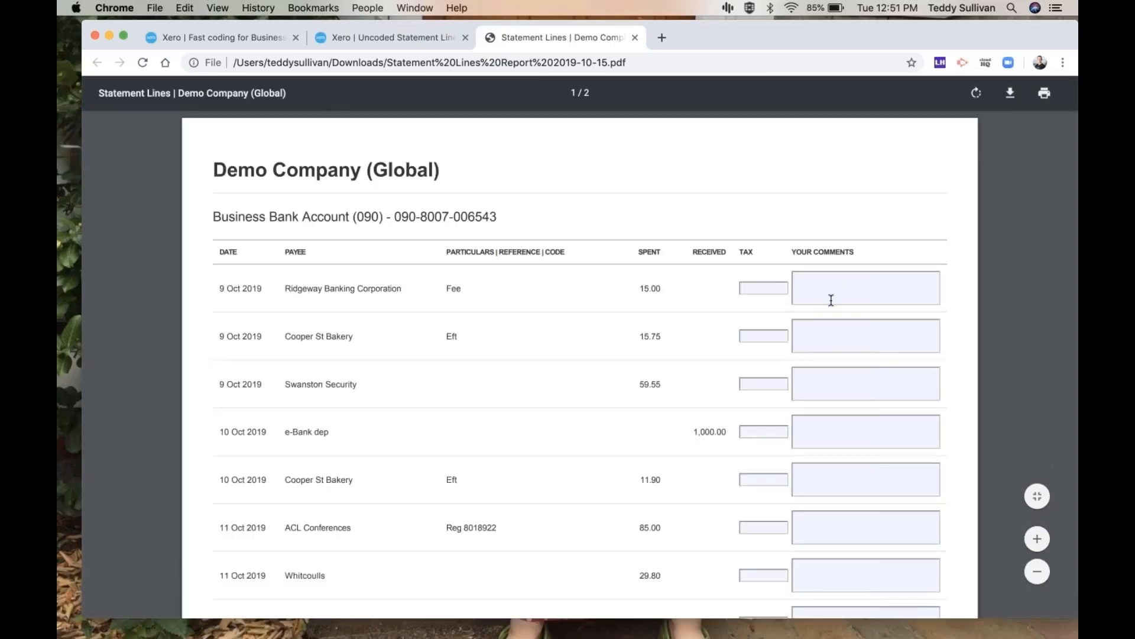
pyautogui.press('super+equal')
pyautogui.press('super+equal')
pyautogui.press('super+equal')
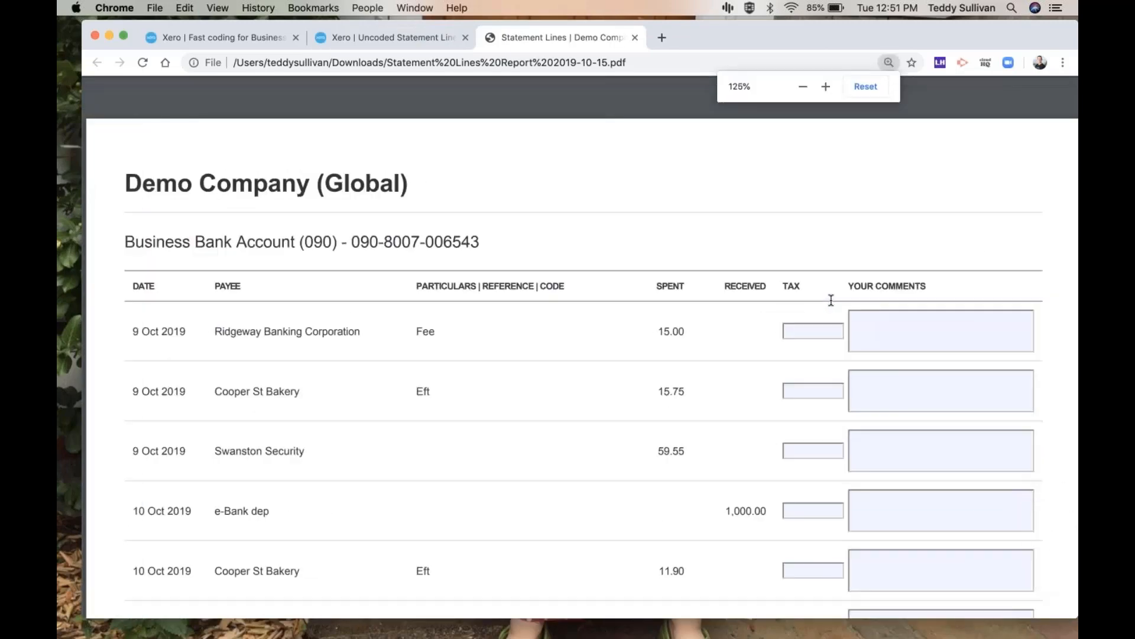
pyautogui.press('super+minus')
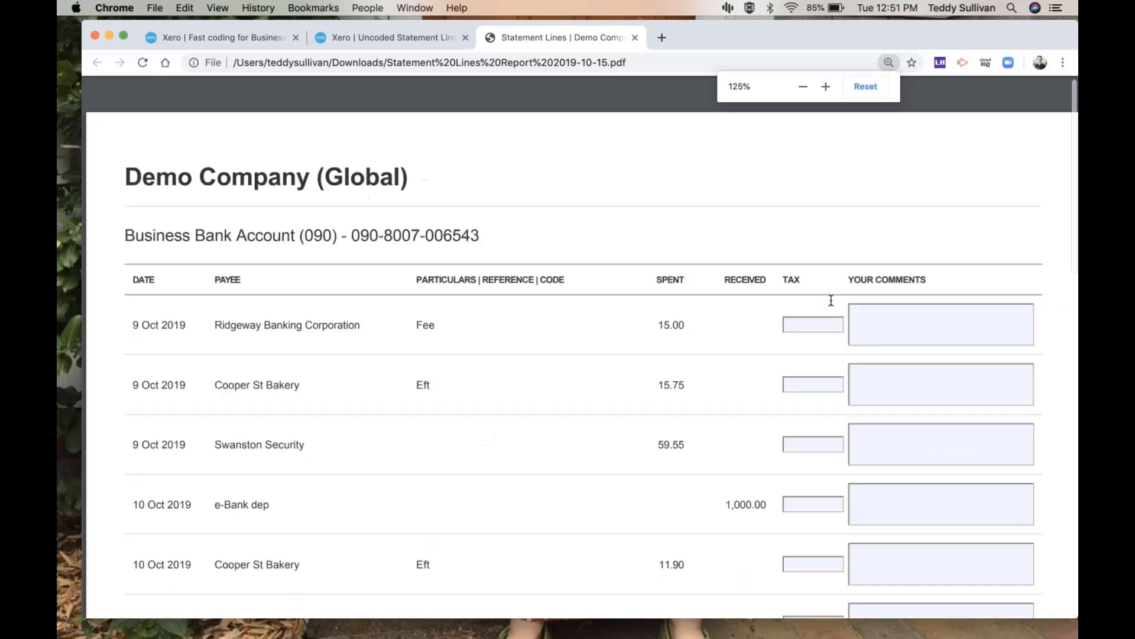
# Fill in the PDF comments with "bank fees" for Ridgeway Banking Corporation and "client fees" for the 9 Oct Cooper St Bakery line.
pyautogui.click(883, 325)
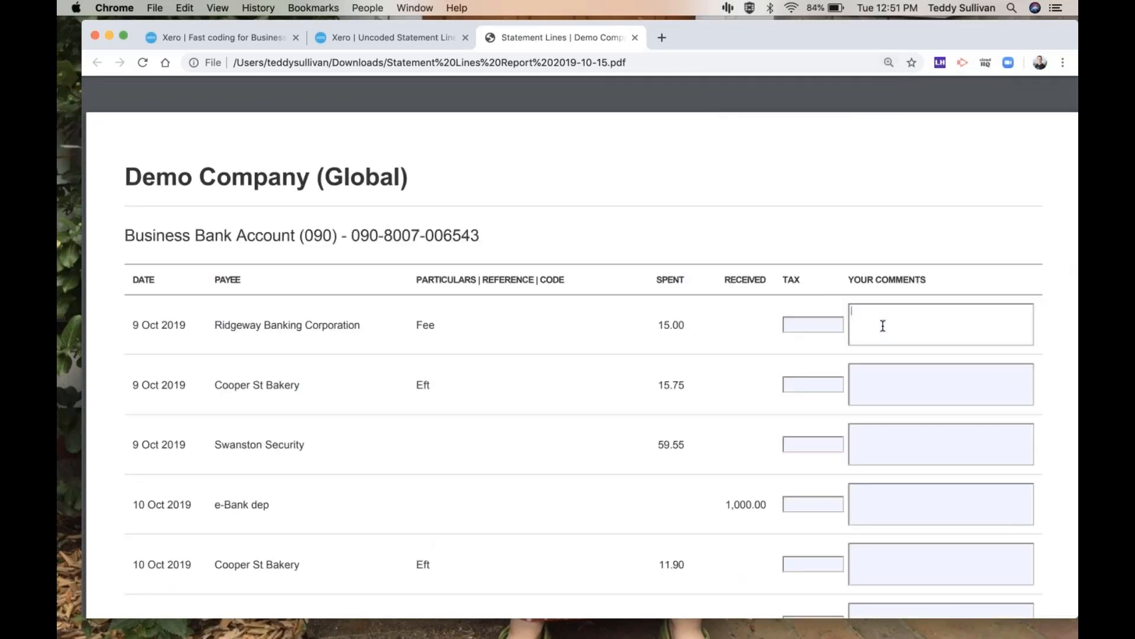
pyautogui.write('bank fees')
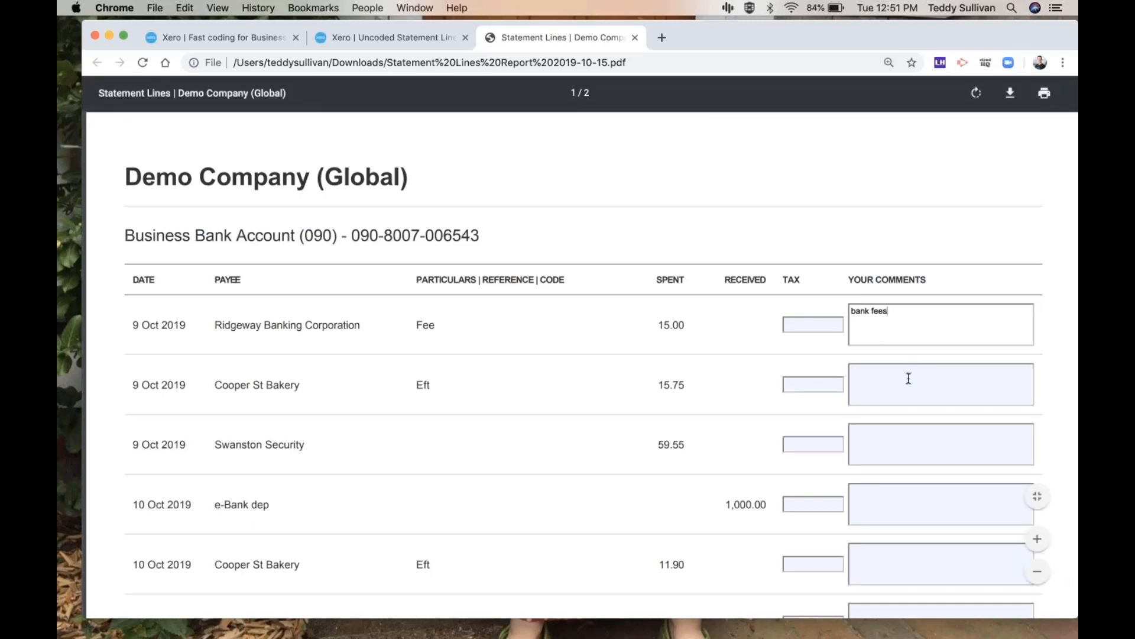
pyautogui.click(909, 378)
pyautogui.write('client ')
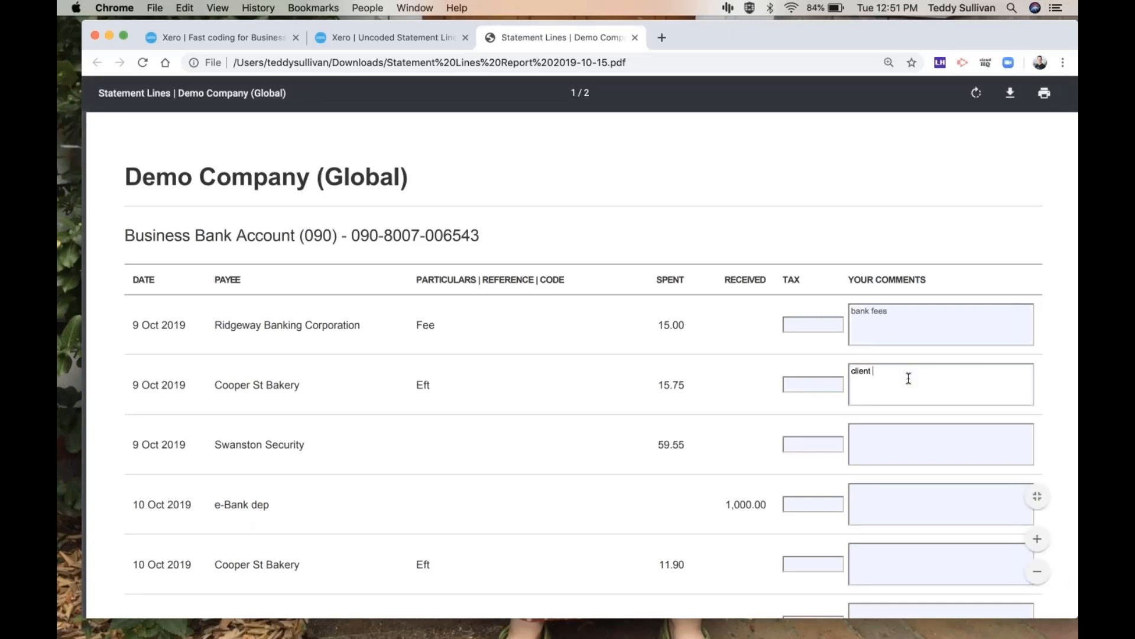
pyautogui.write('fees')
pyautogui.click(878, 353)
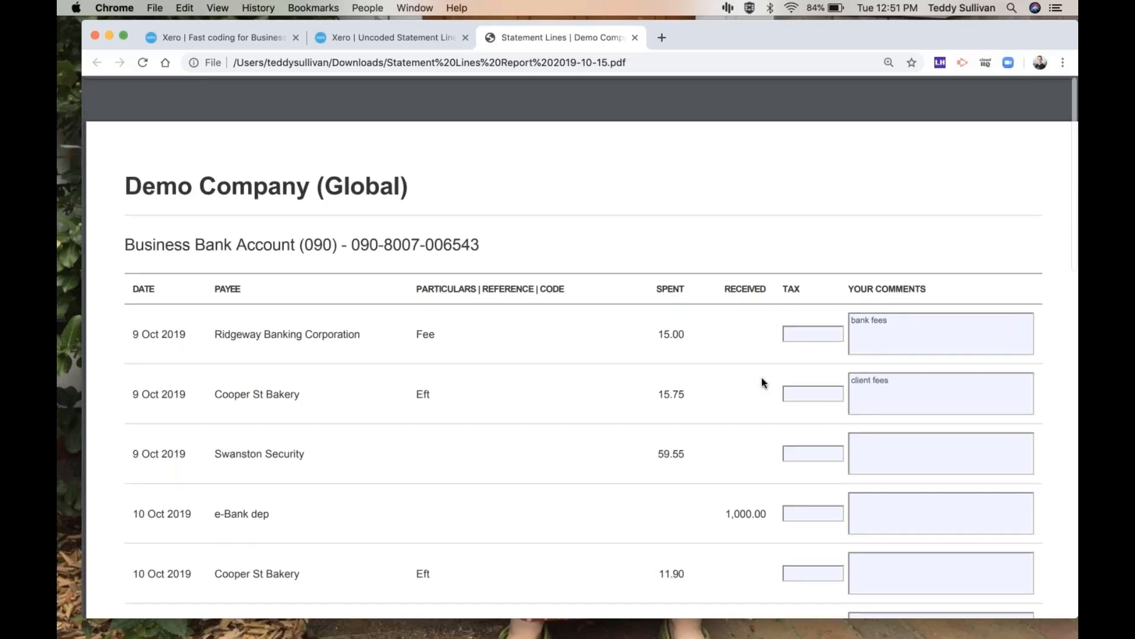
# Look through the statement lines PDF, then close it and the Uncoded Statement Lines report to return to cash coding.
pyautogui.scroll(-5, 762, 382)
pyautogui.scroll(5, 762, 381)
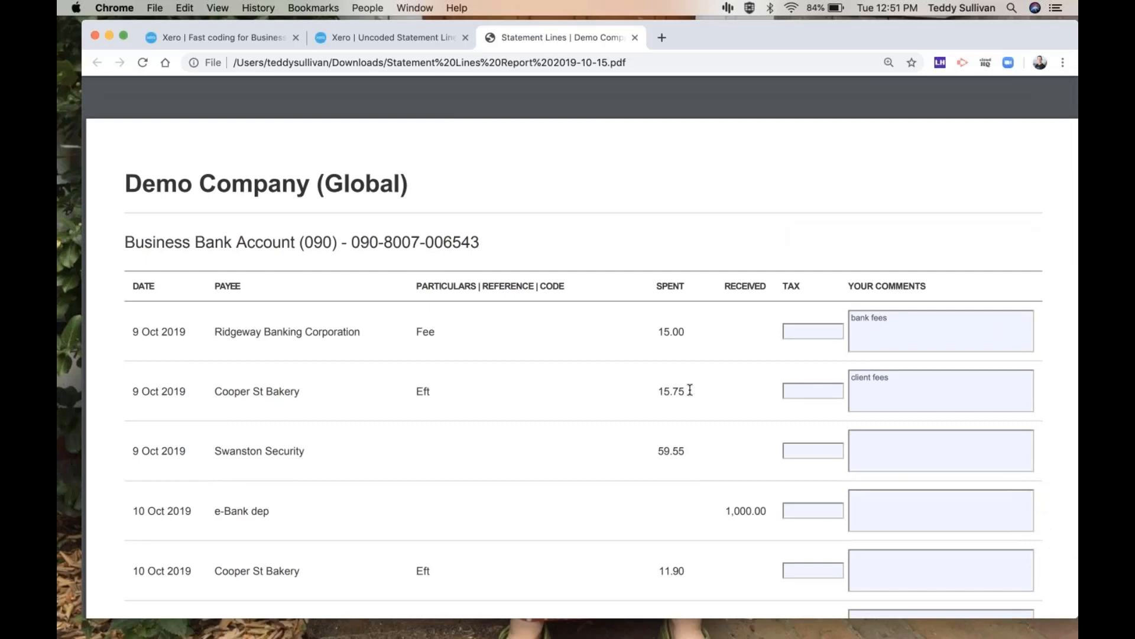
pyautogui.click(635, 38)
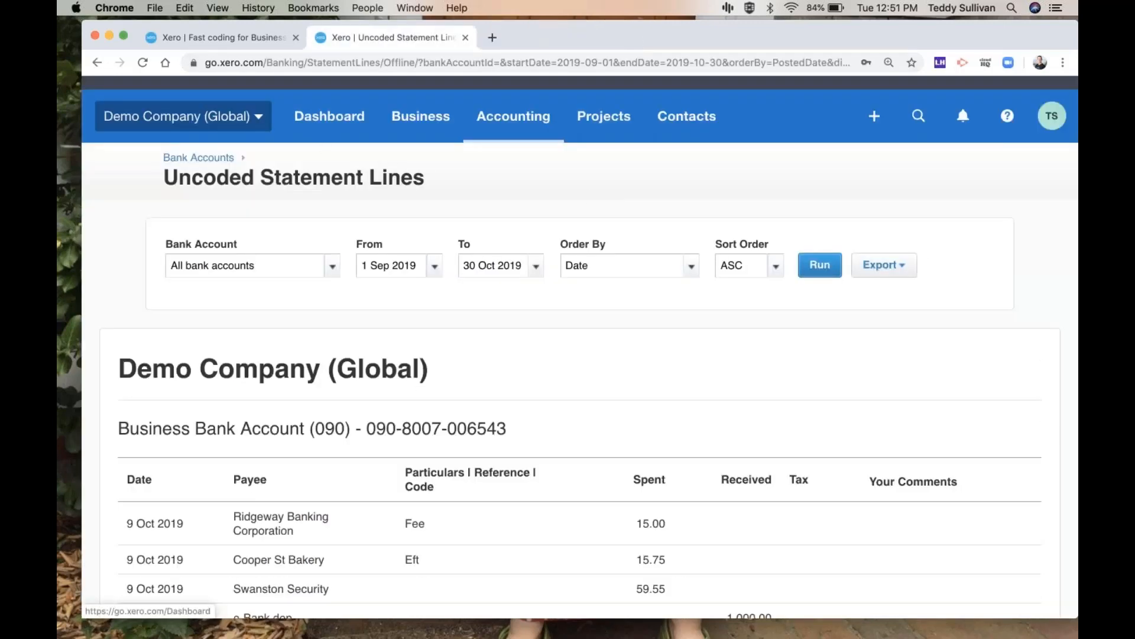
pyautogui.click(466, 38)
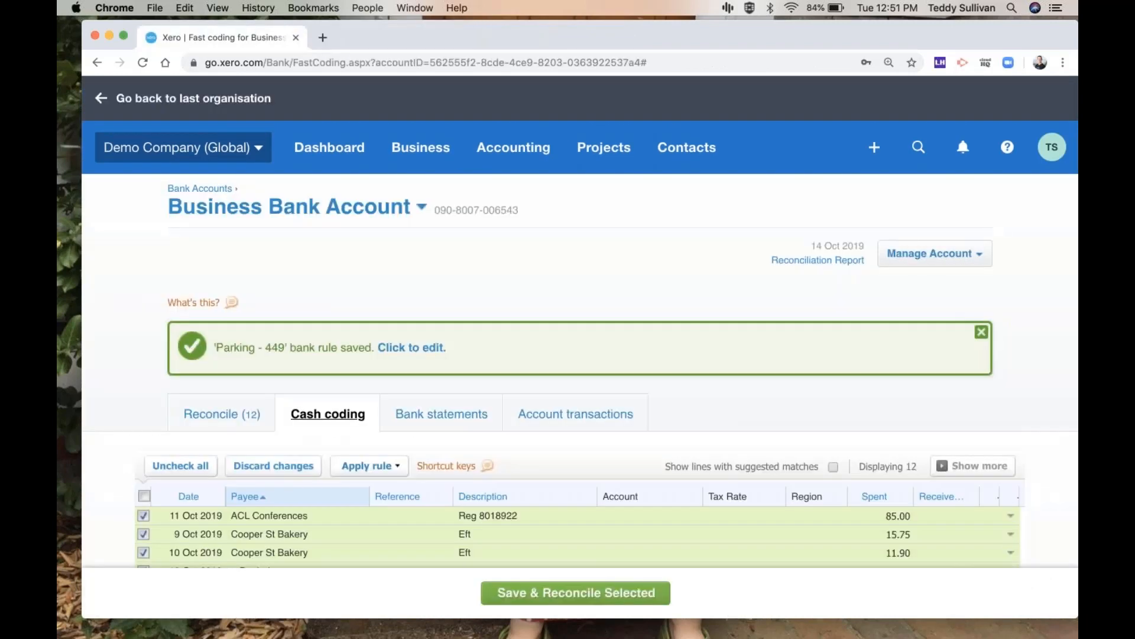
# Dismiss the saved-rule notice and code all selected lines to account 429 - General Expenses.
pyautogui.scroll(-2, 1059, 250)
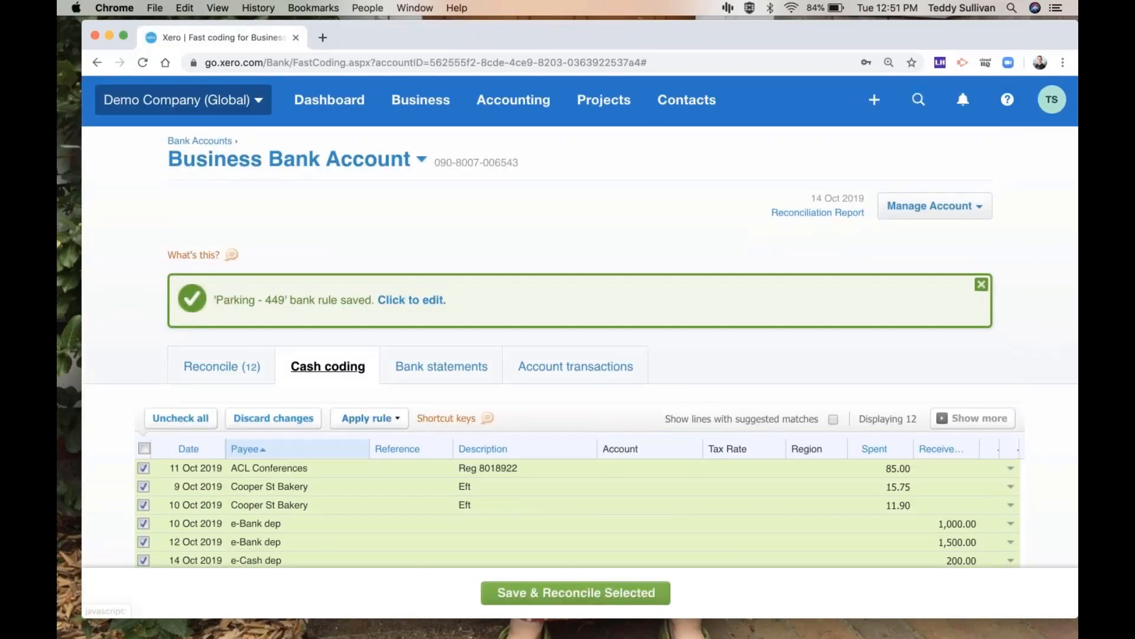
pyautogui.click(981, 284)
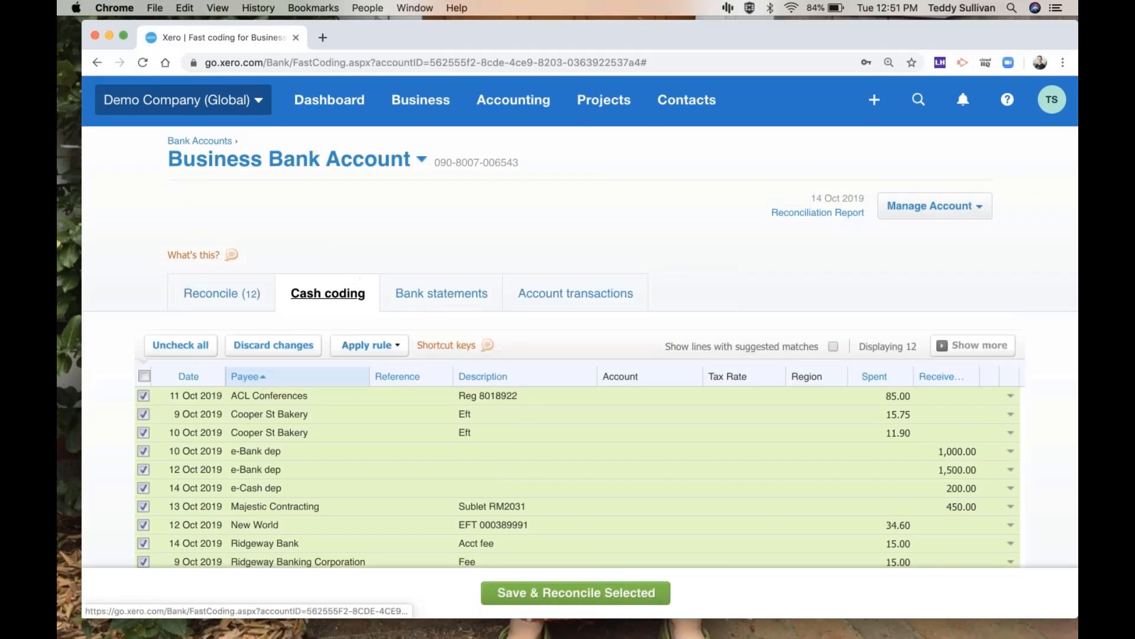
pyautogui.scroll(-3, 623, 331)
pyautogui.click(623, 332)
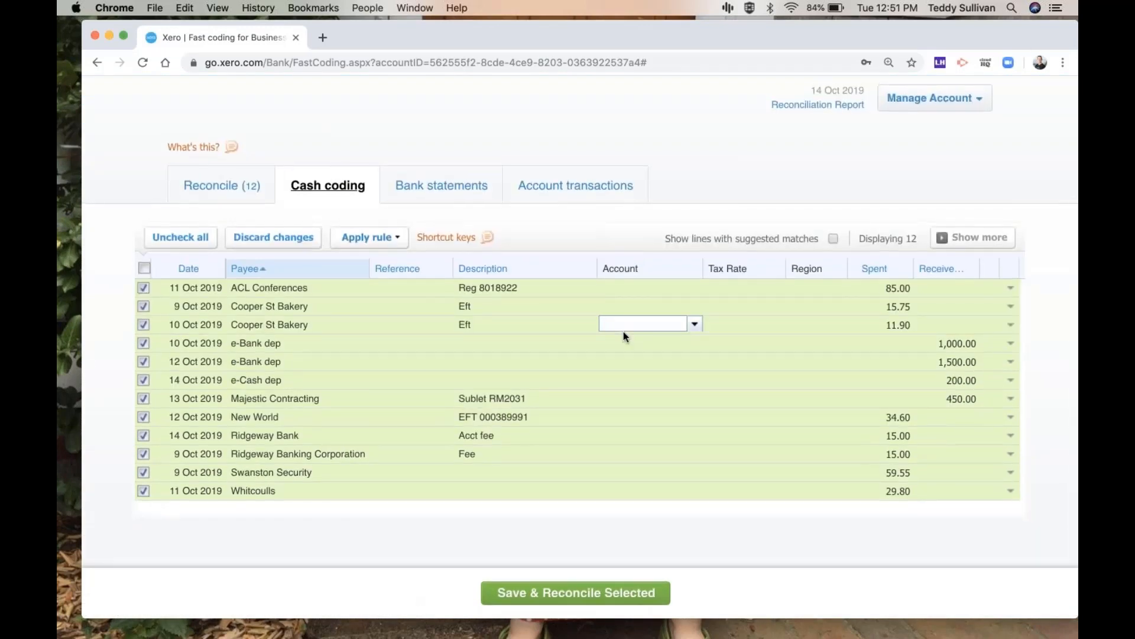
pyautogui.write('gen')
pyautogui.press('Tab')
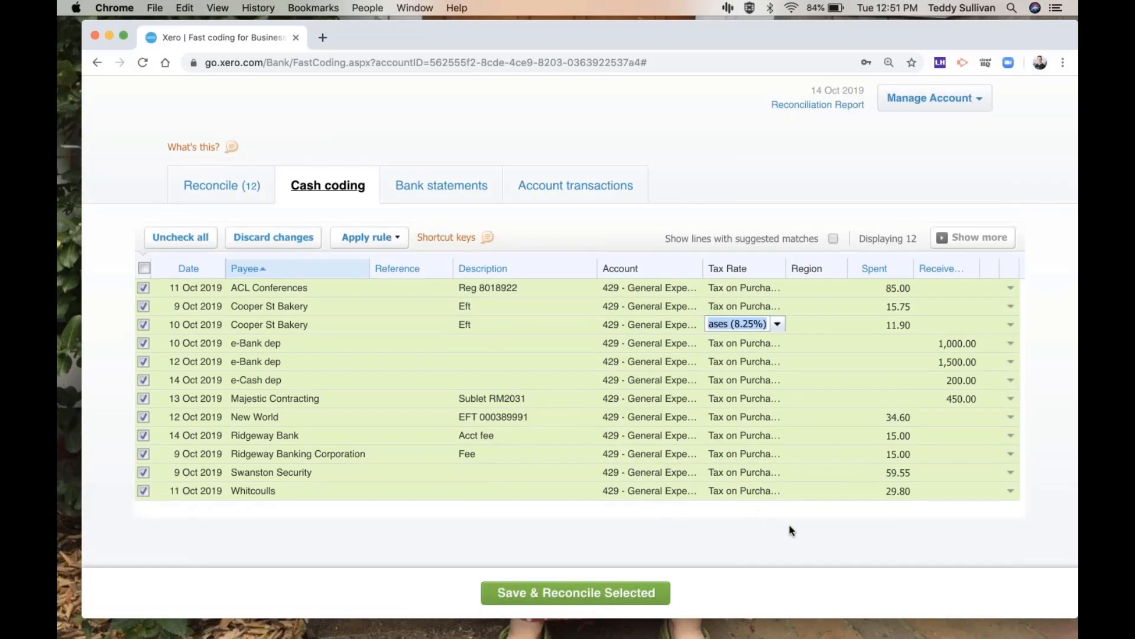
# Save and reconcile the selected General Expenses lines and close the completion message.
pyautogui.click(790, 527)
pyautogui.click(578, 593)
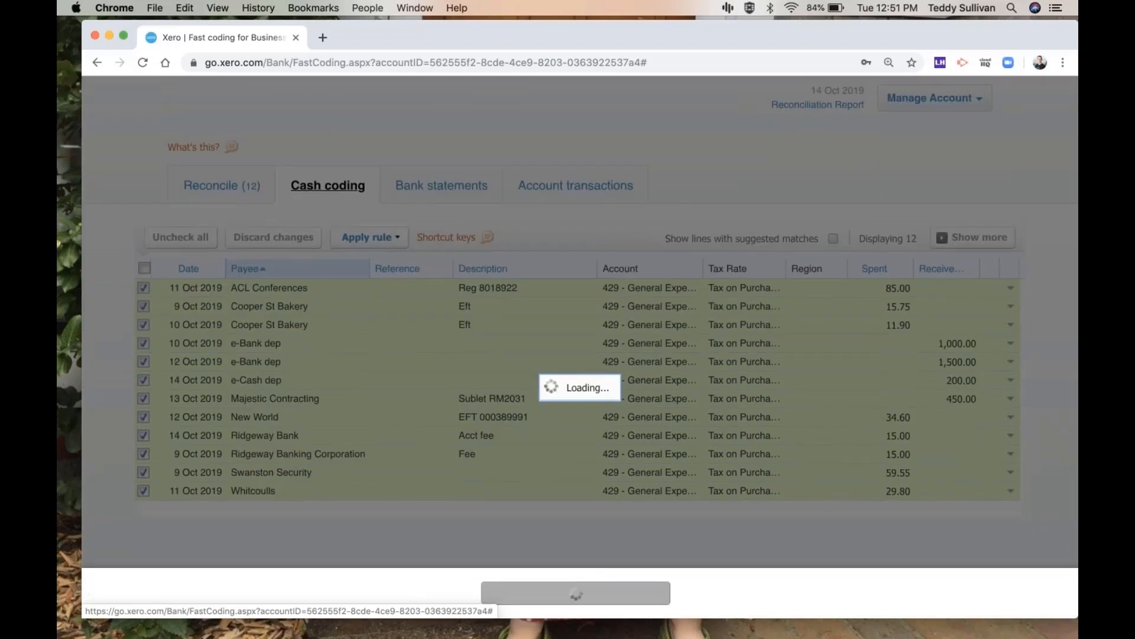
pyautogui.click(642, 386)
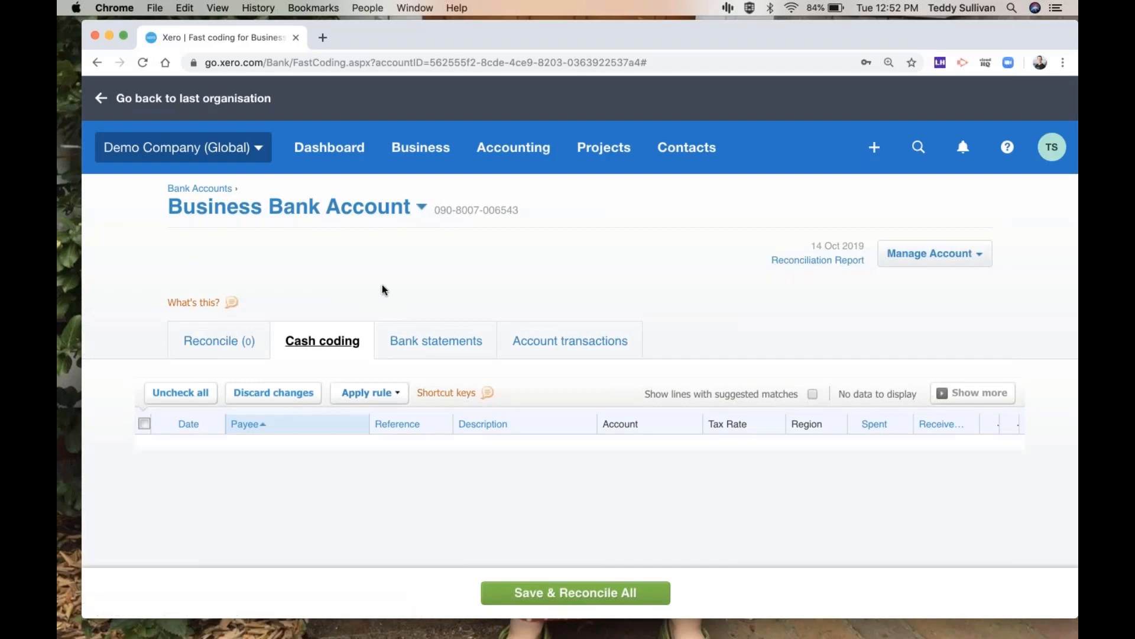
# Open Find and recode from the advanced accounting features and start a new recode search.
pyautogui.click(507, 149)
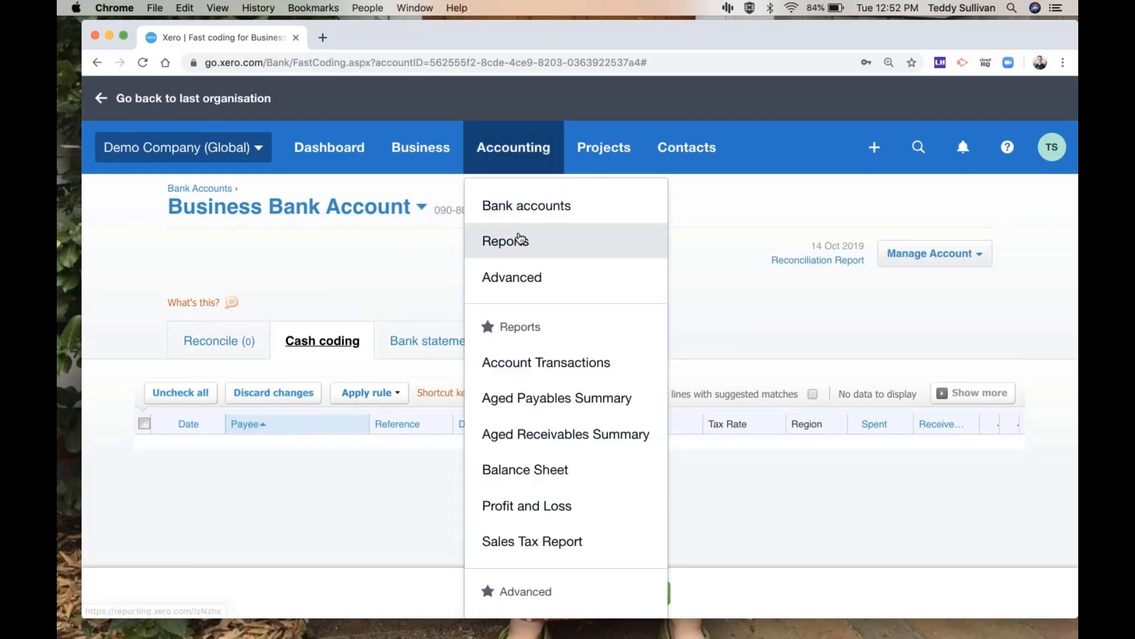
pyautogui.click(513, 278)
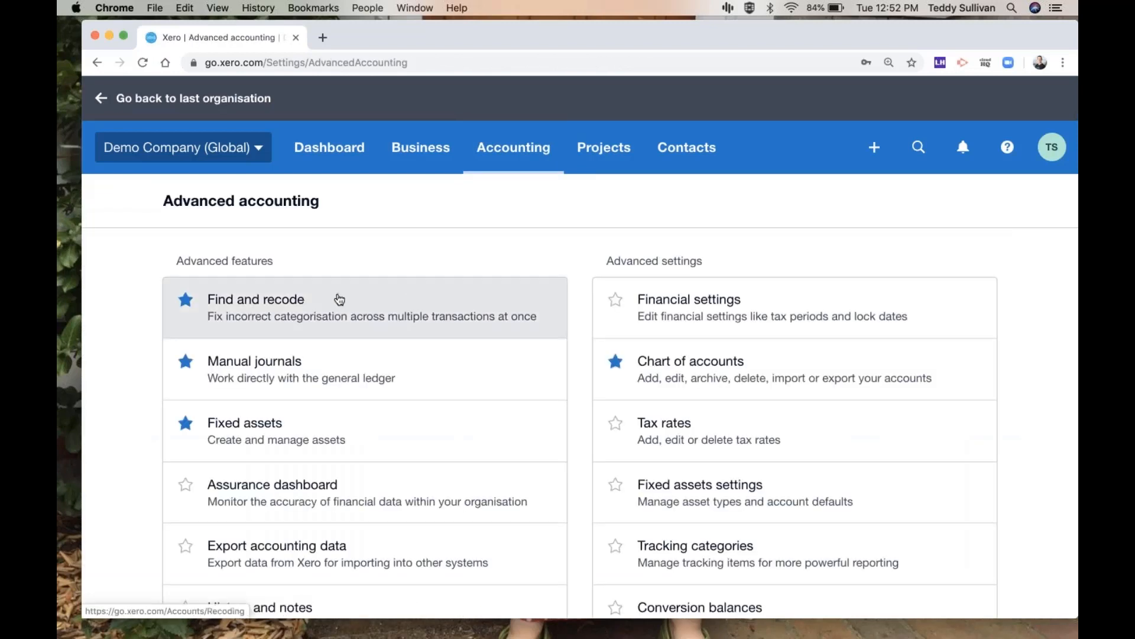
pyautogui.click(339, 299)
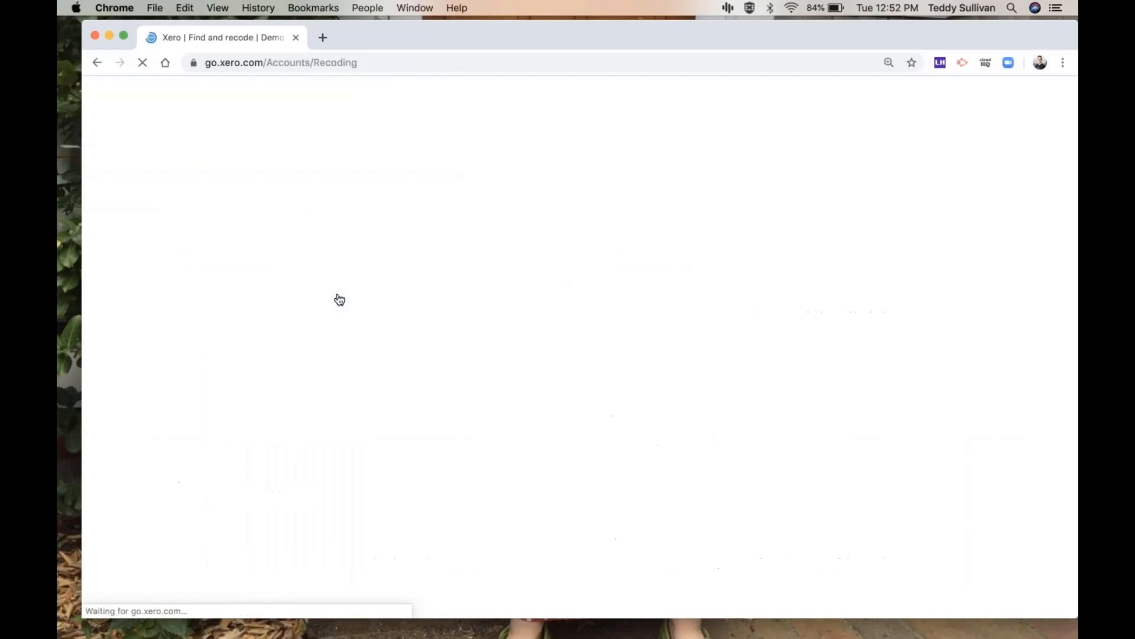
pyautogui.scroll(-1, 339, 300)
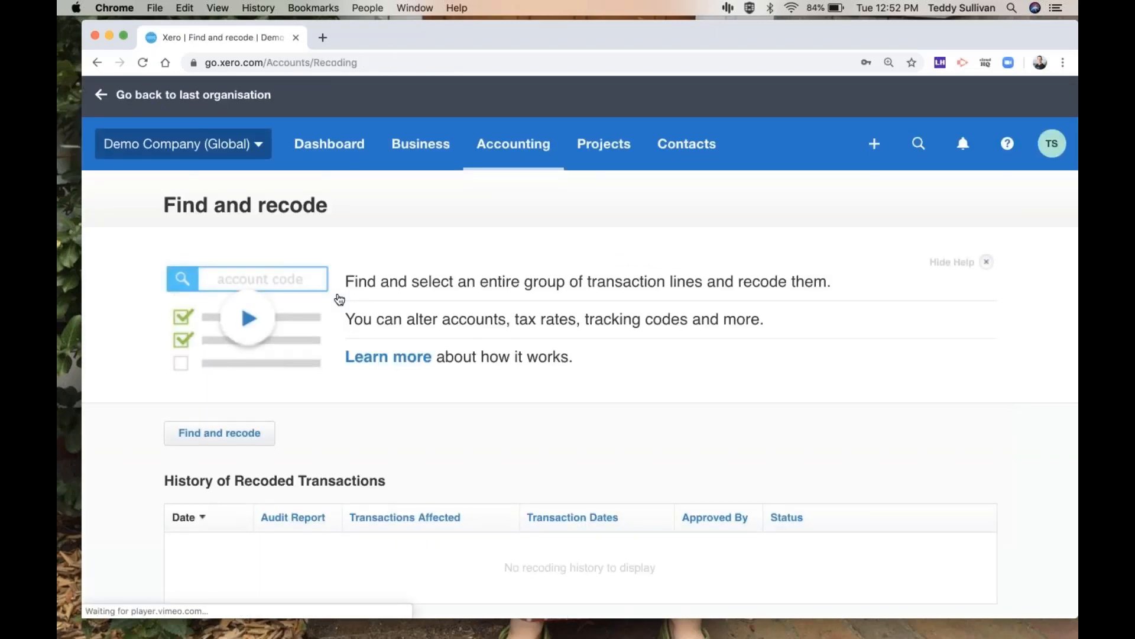
pyautogui.click(204, 415)
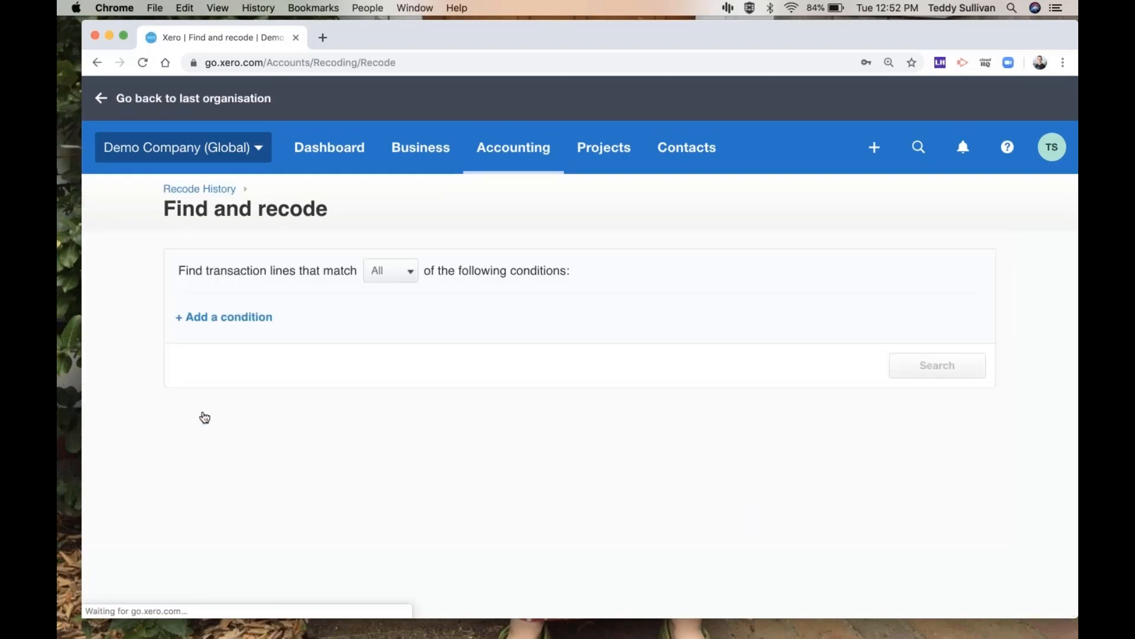
# Add a condition that Entered By is the user's own name.
pyautogui.click(210, 318)
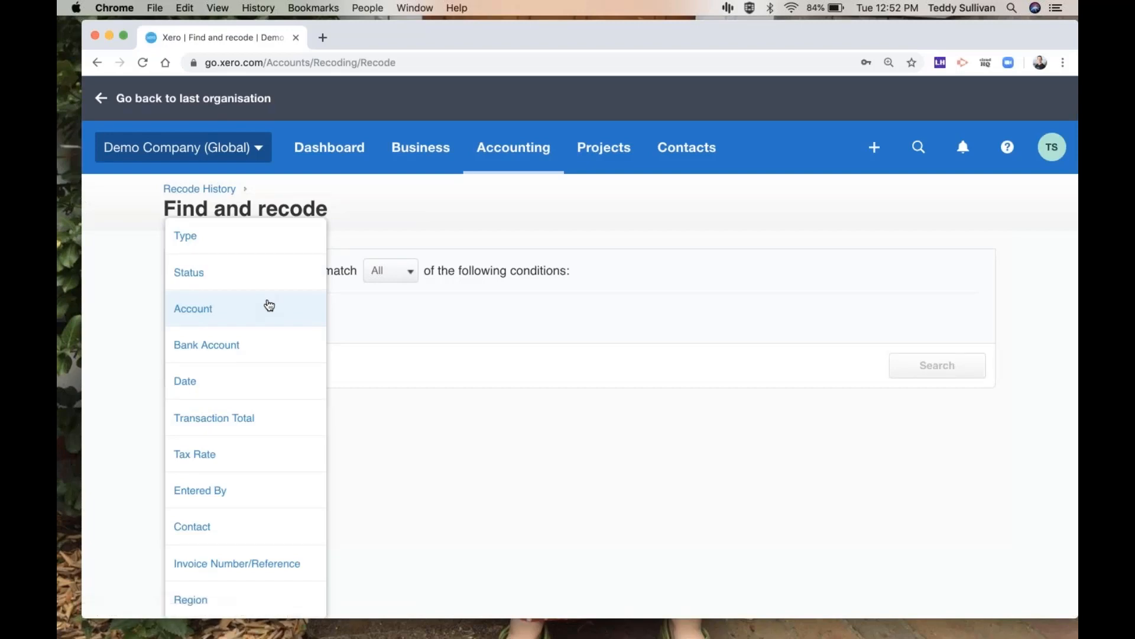
pyautogui.click(255, 490)
pyautogui.click(526, 316)
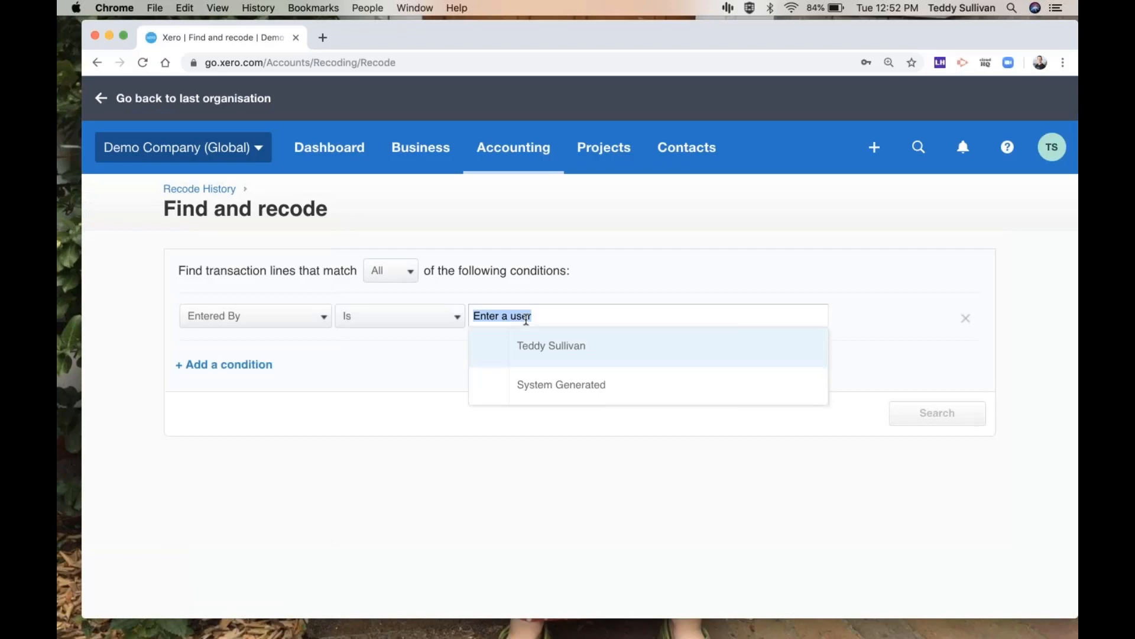
pyautogui.click(555, 358)
pyautogui.click(406, 393)
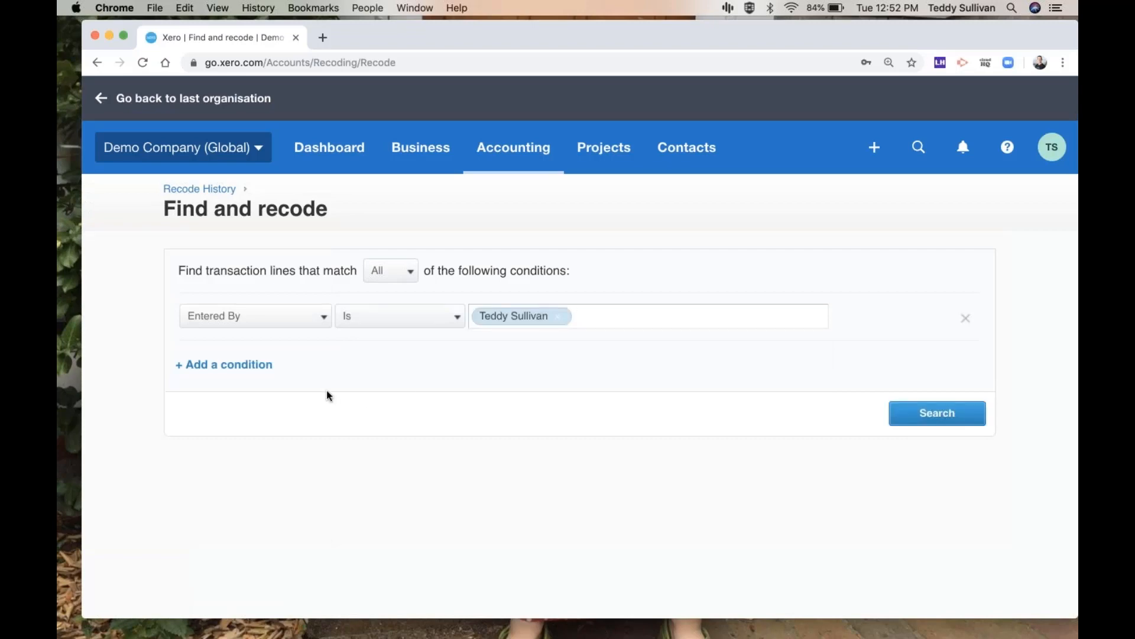
# Add a second condition that Account is 429 - General Expenses and search for matching transaction lines.
pyautogui.click(214, 364)
pyautogui.click(248, 317)
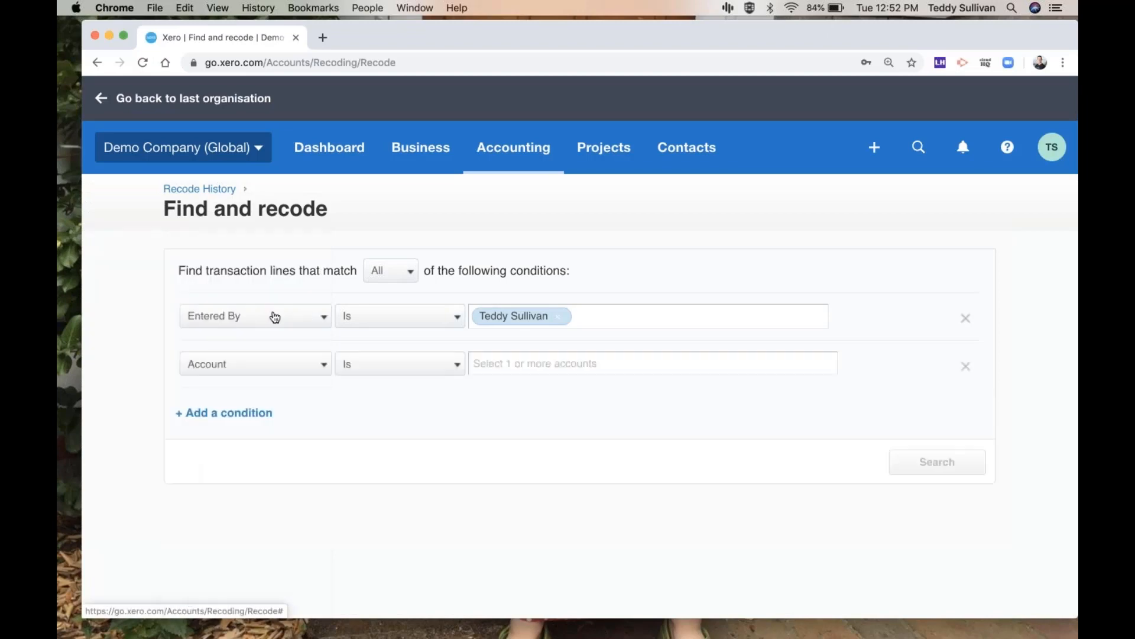
pyautogui.click(520, 367)
pyautogui.write('gen')
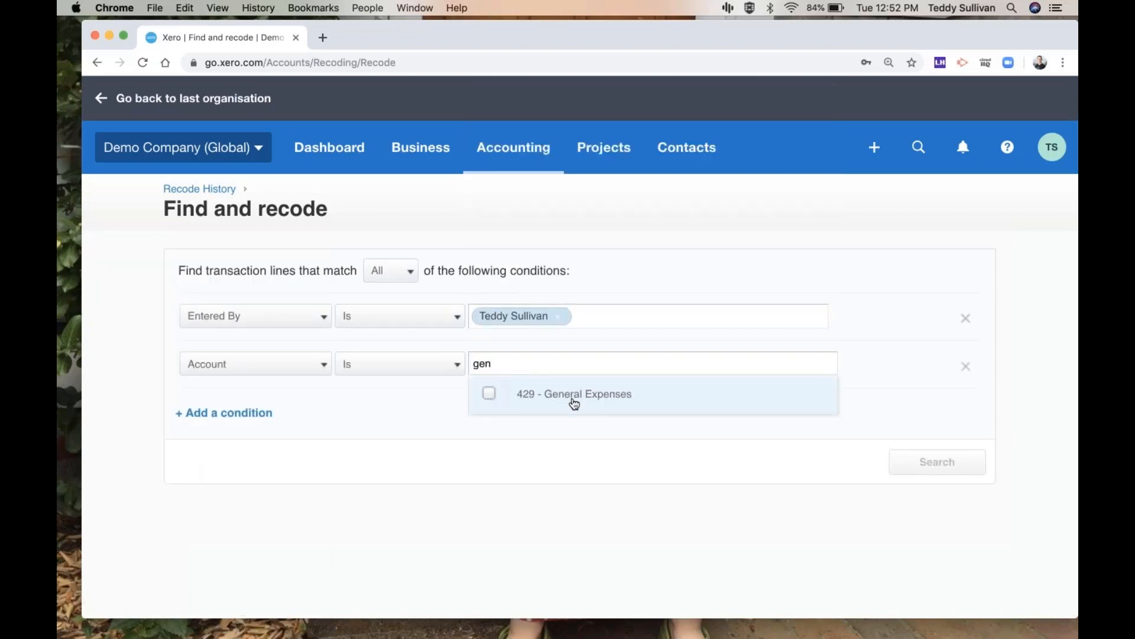
pyautogui.click(574, 395)
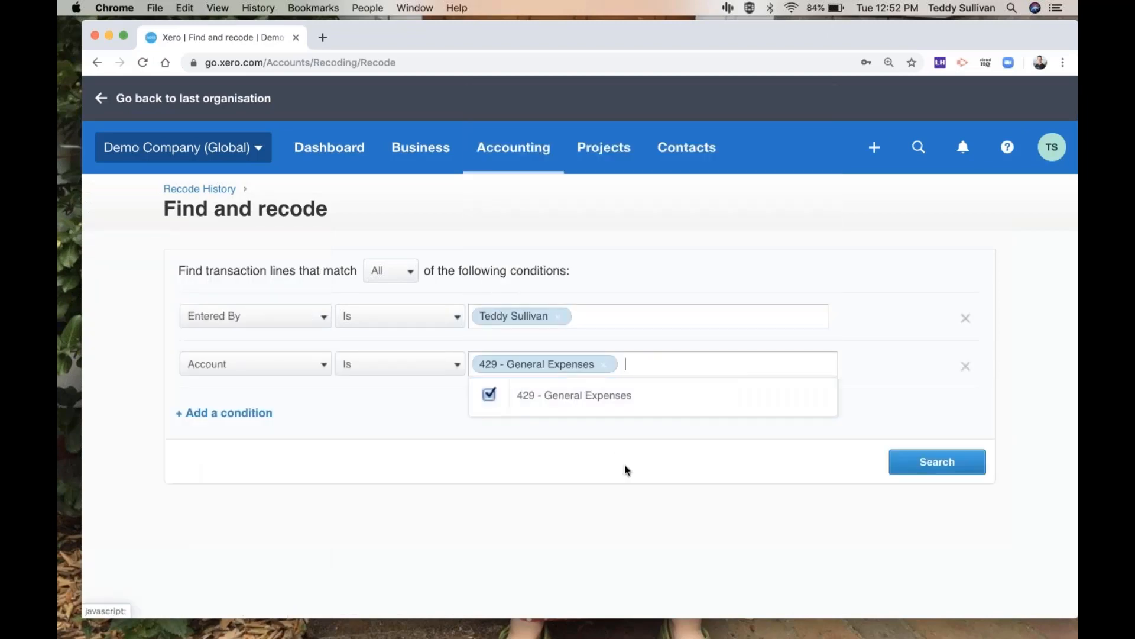
pyautogui.click(937, 462)
# Look through the matching transaction lines and select all of them.
pyautogui.scroll(-2, 698, 444)
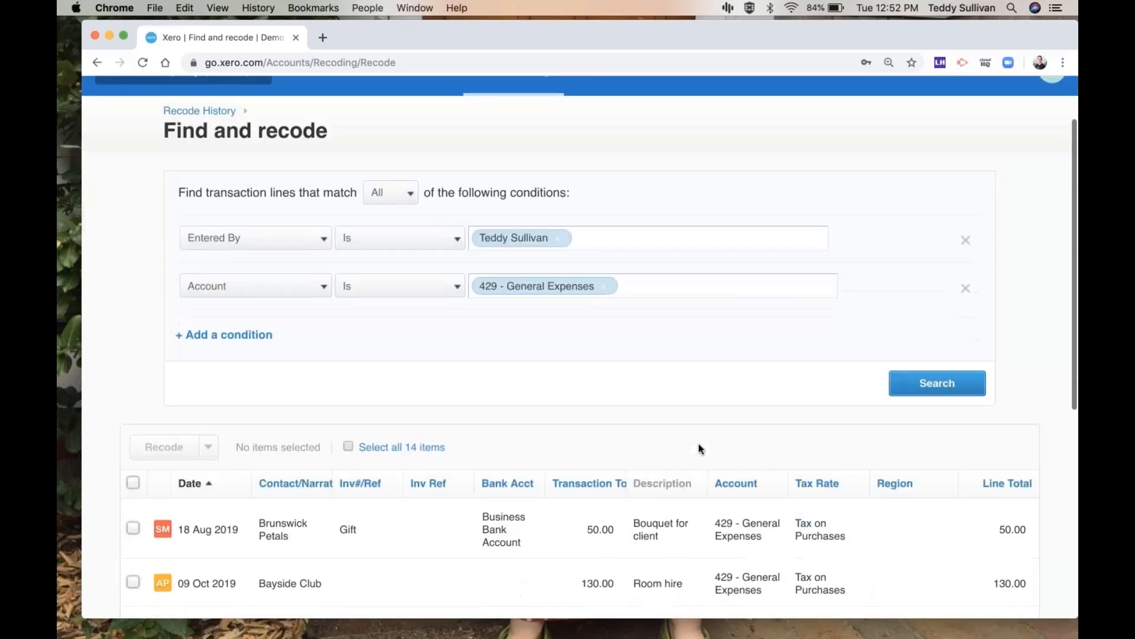
pyautogui.scroll(-4, 698, 444)
pyautogui.scroll(-3, 698, 442)
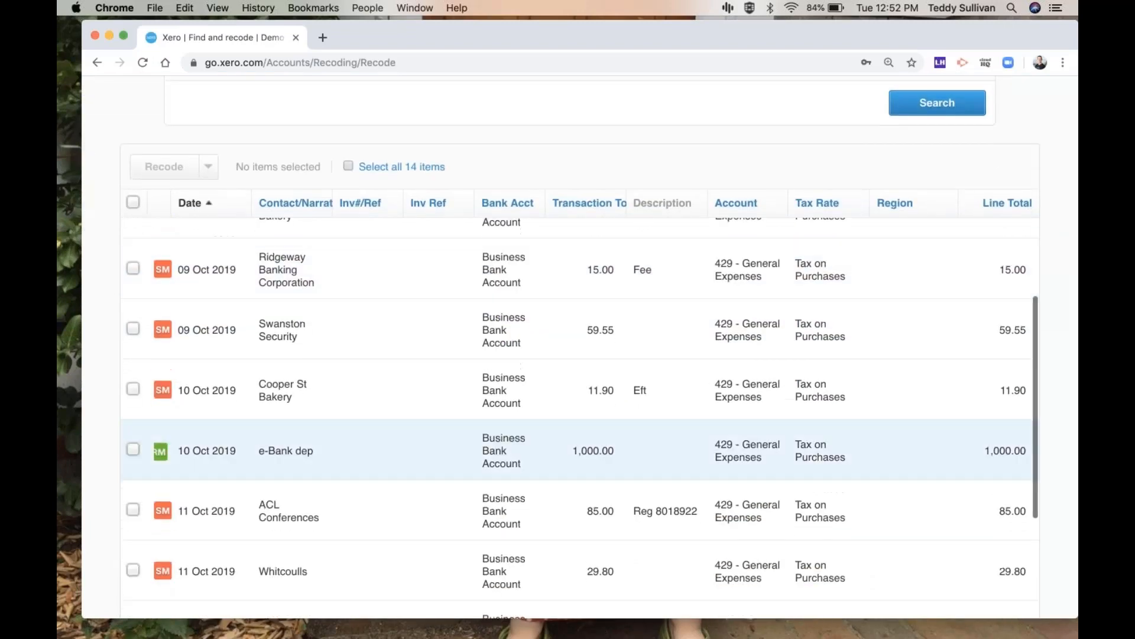
pyautogui.scroll(4, 697, 443)
pyautogui.scroll(3, 405, 469)
pyautogui.scroll(-3, 406, 469)
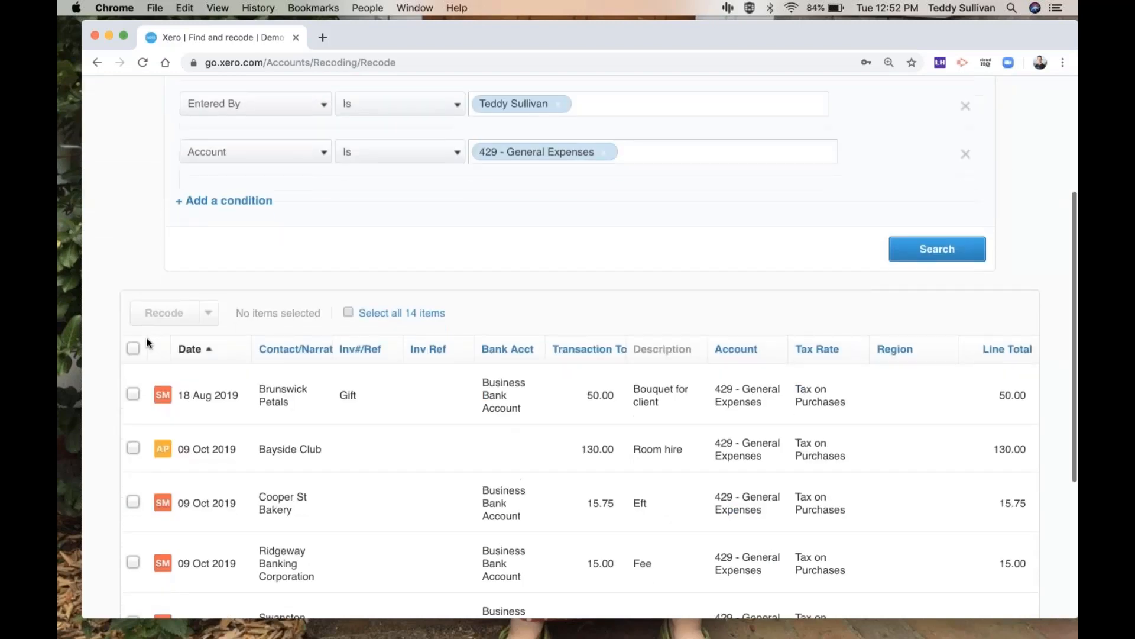
pyautogui.click(133, 349)
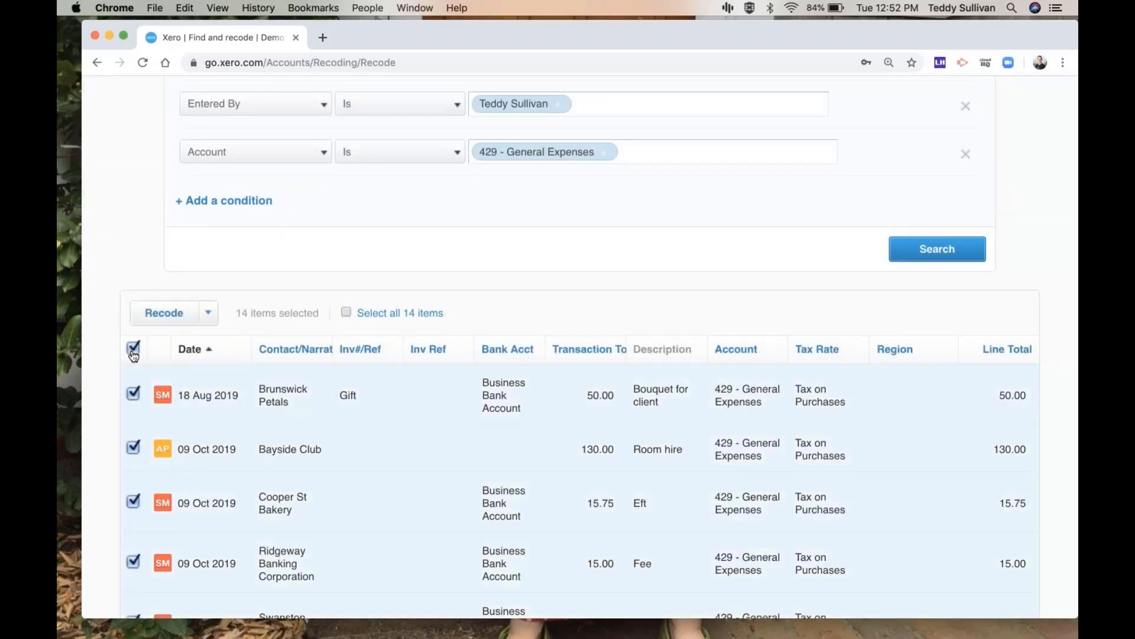
# Sort the lines by contact and exclude the Bayside Club room hire line from the selection.
pyautogui.click(299, 350)
pyautogui.scroll(-1, 289, 414)
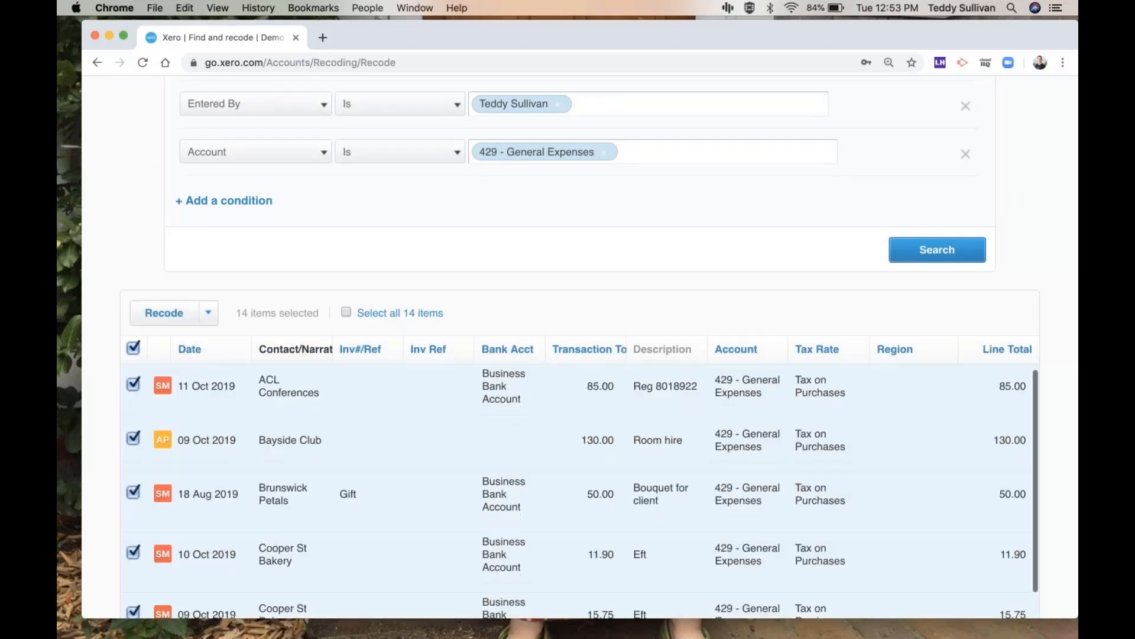
pyautogui.scroll(1, 260, 438)
pyautogui.click(132, 447)
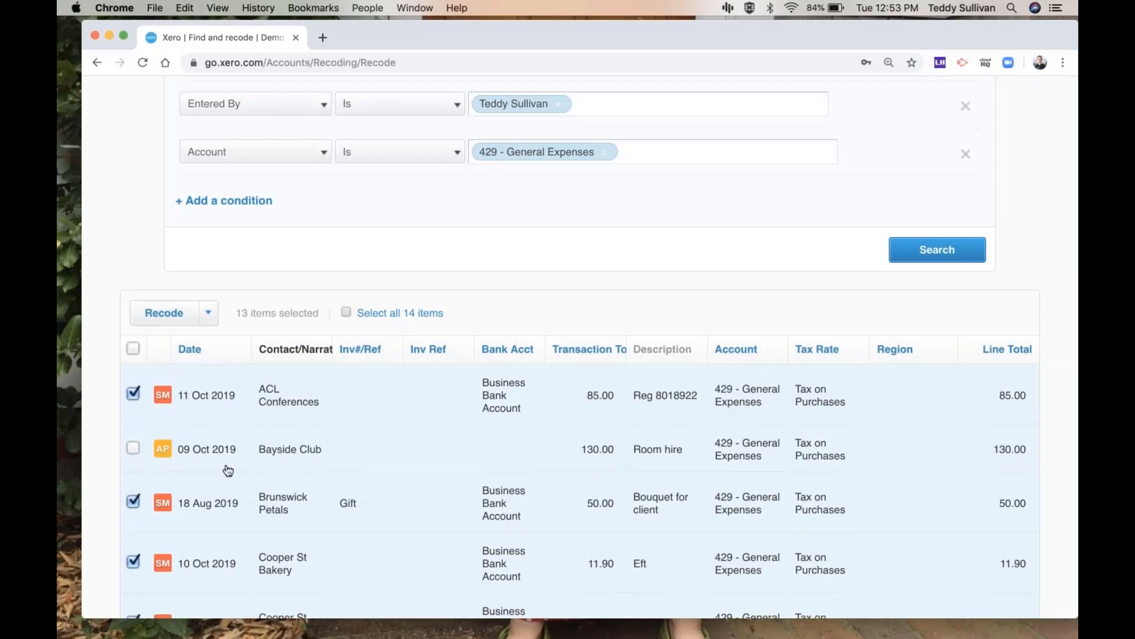
pyautogui.scroll(-5, 334, 484)
pyautogui.scroll(-3, 334, 484)
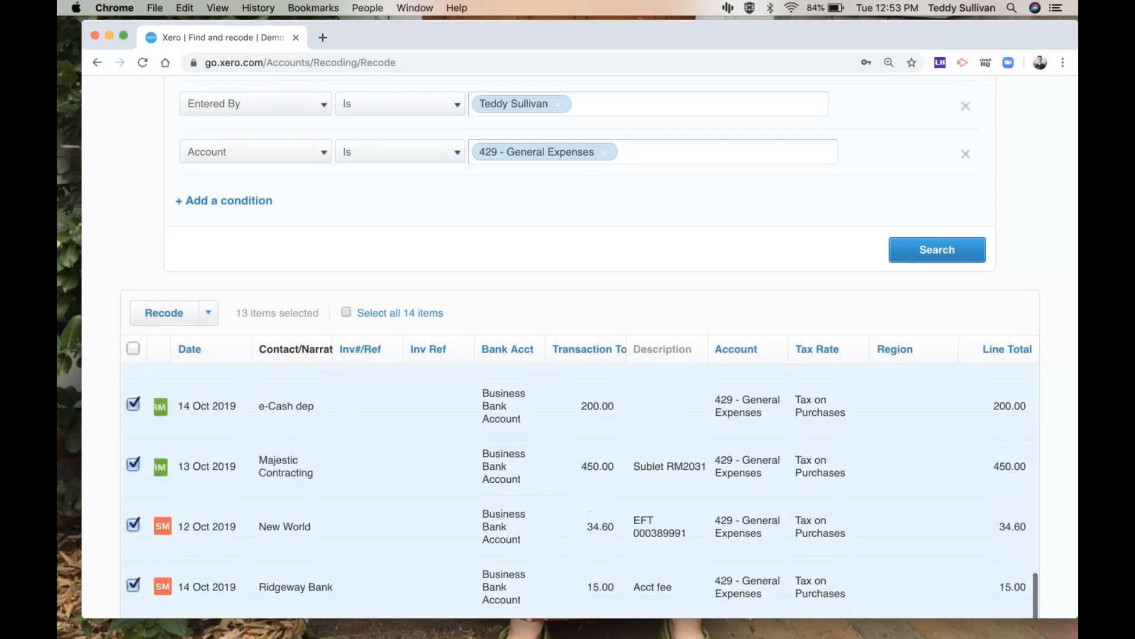
pyautogui.scroll(10, 295, 473)
# Start recoding the selected lines and set the new account to 469 - Rent.
pyautogui.click(168, 318)
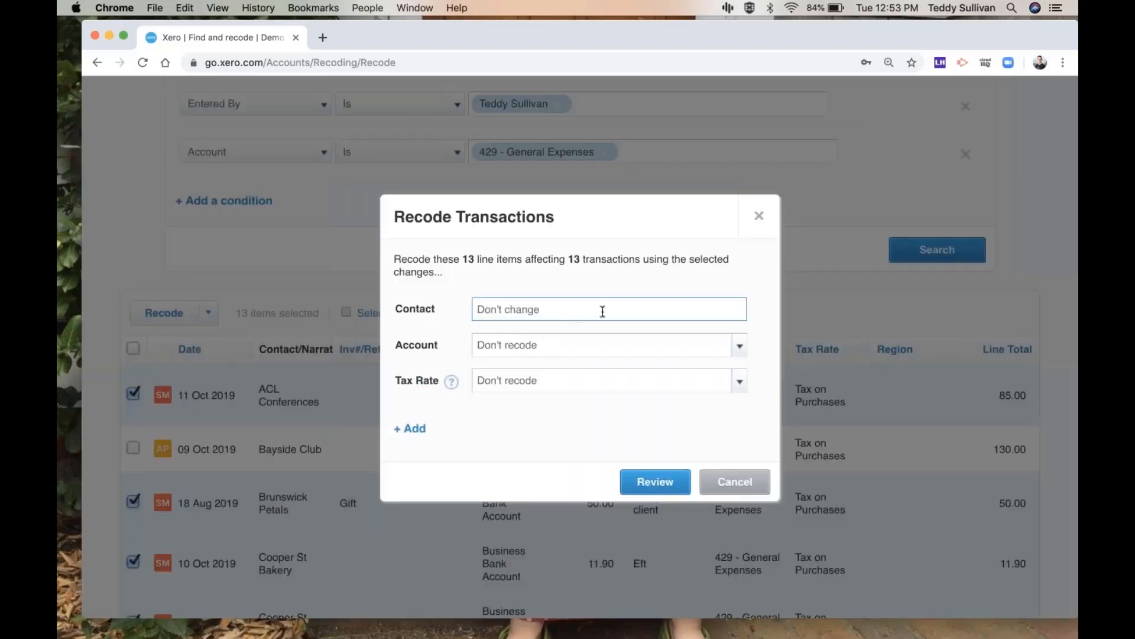
pyautogui.click(568, 349)
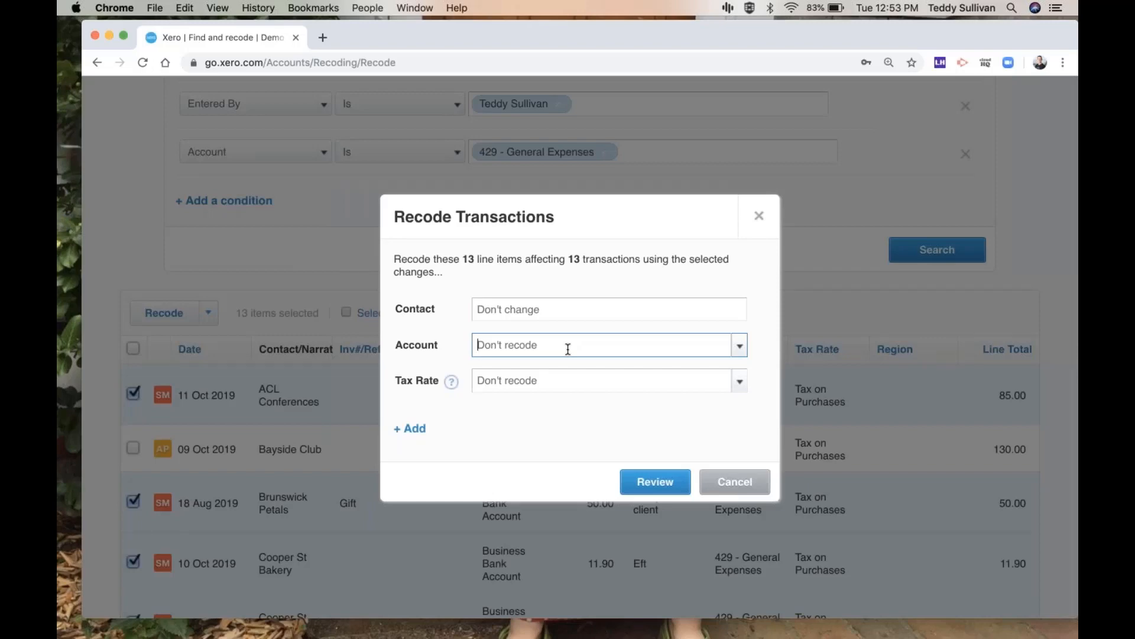
pyautogui.write('ren')
pyautogui.click(556, 398)
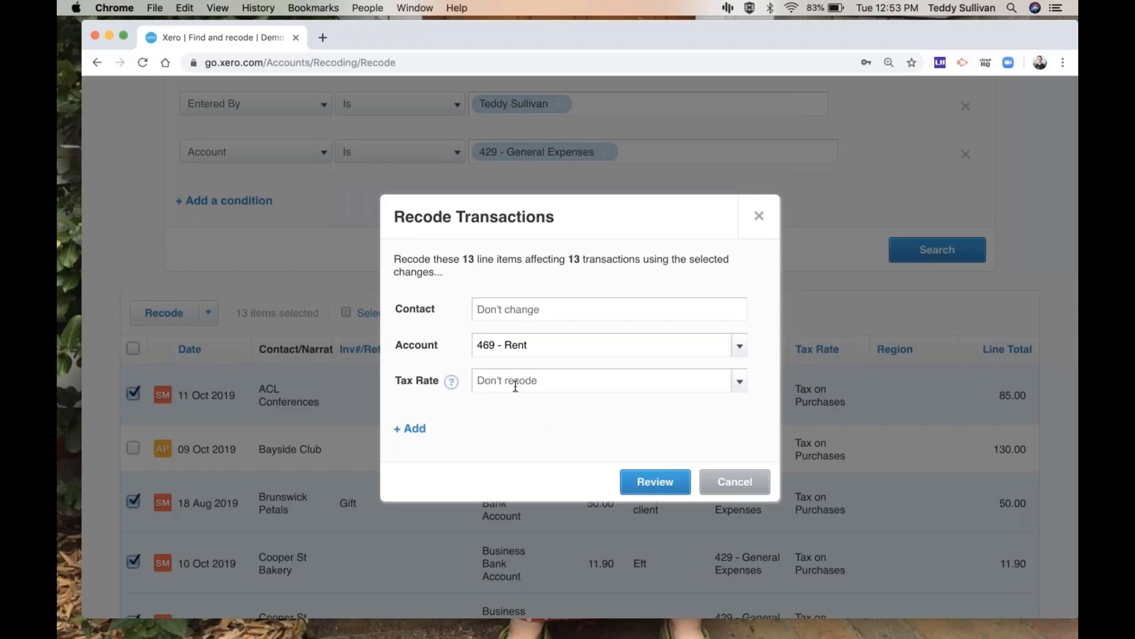
# Leave the tax rate as Don't recode and add no region, and review and confirm the recode.
pyautogui.click(562, 379)
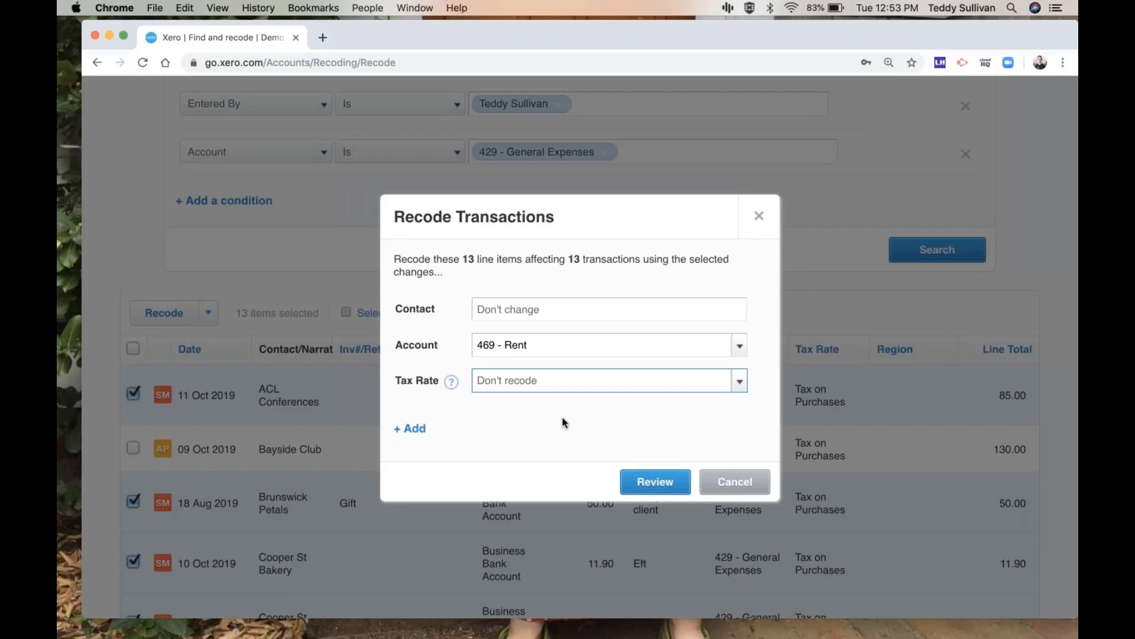
pyautogui.click(423, 437)
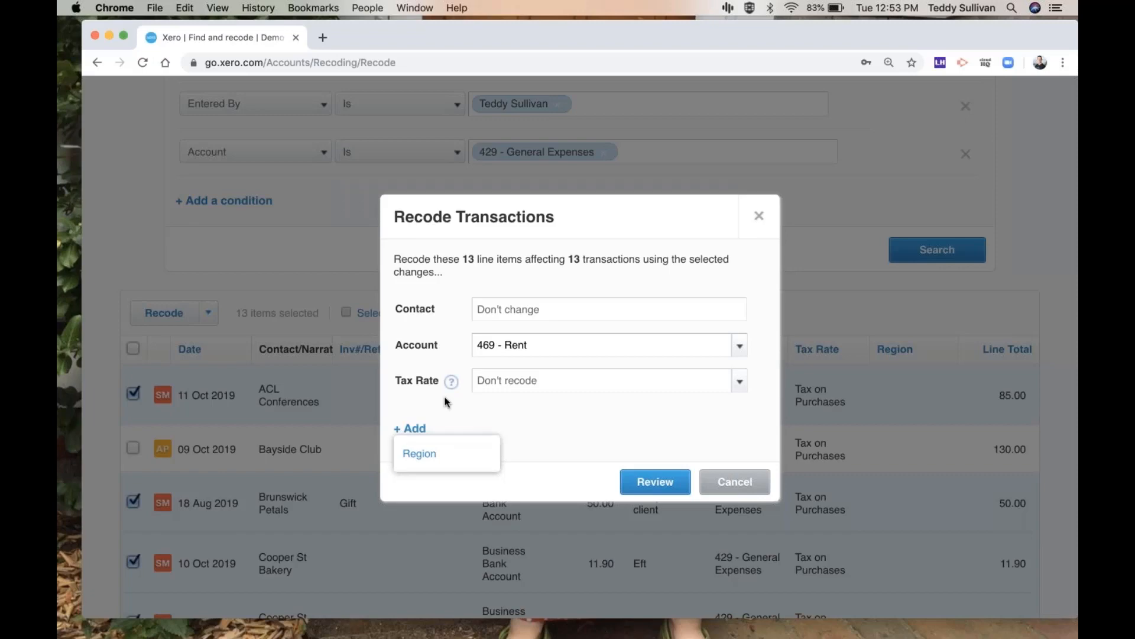
pyautogui.click(463, 422)
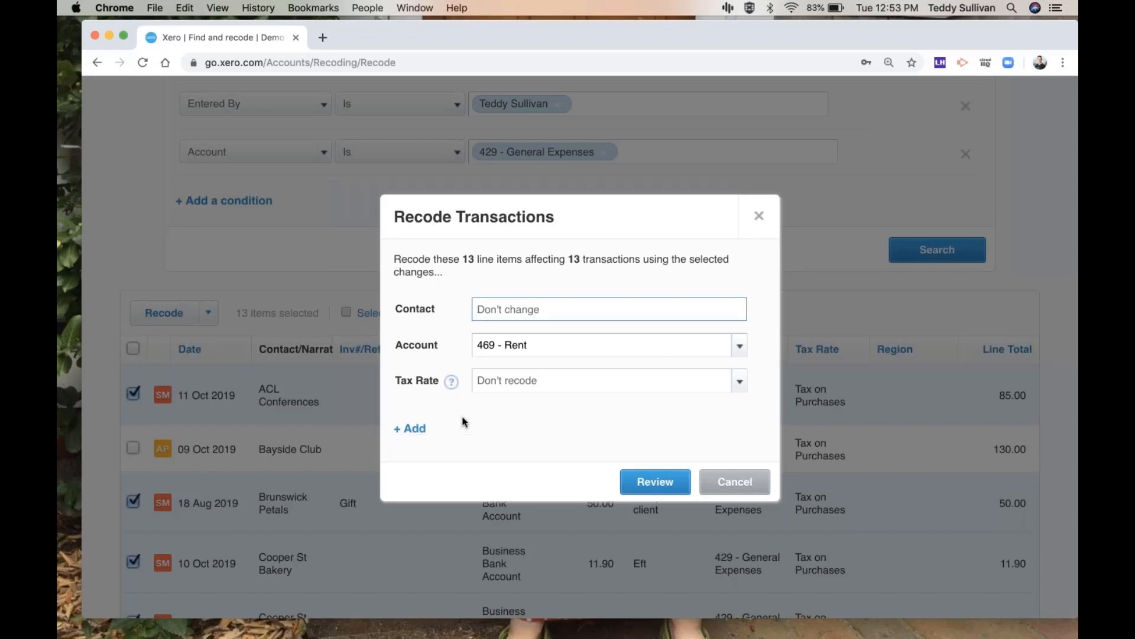
pyautogui.click(648, 483)
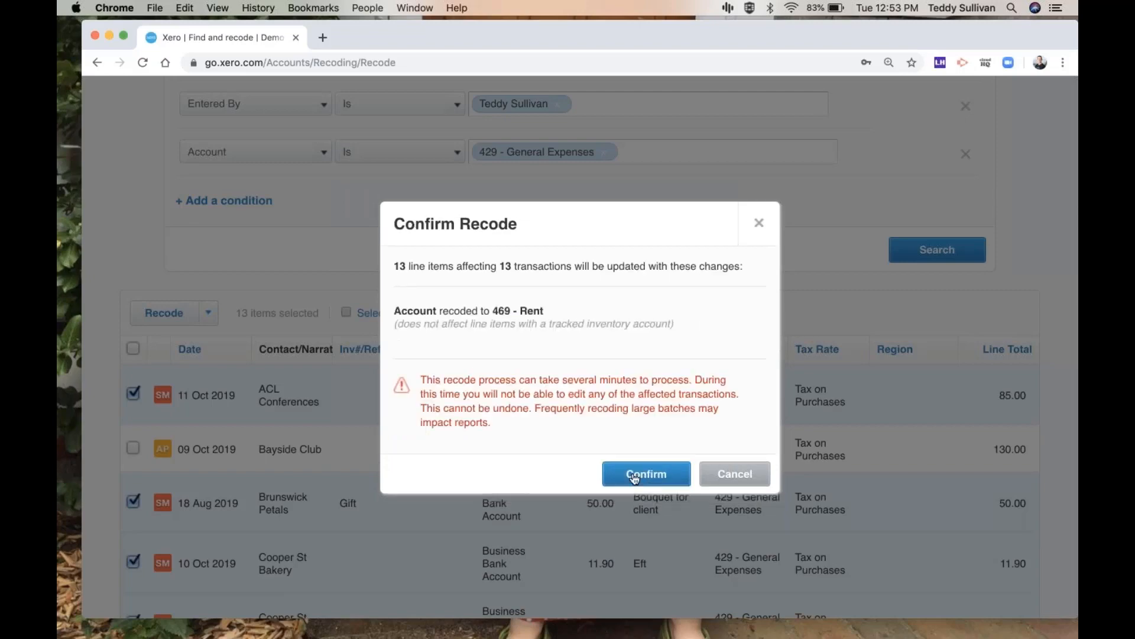
pyautogui.click(633, 475)
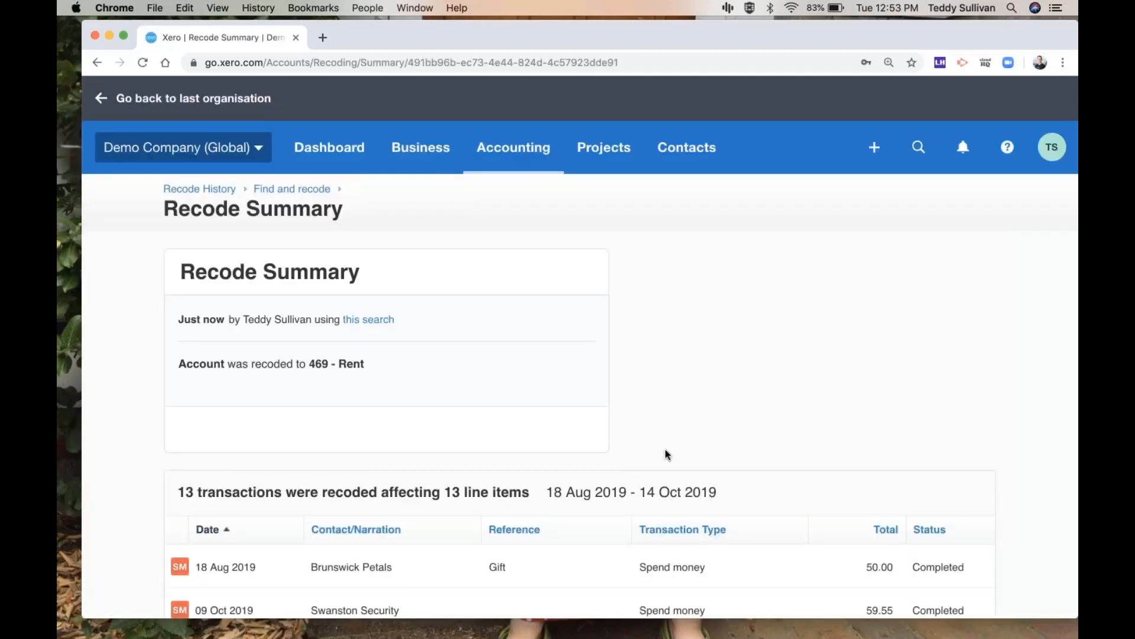
# Look through the Recode Summary and open the 9 Oct Ridgeway Banking Corporation transaction to check its account coding.
pyautogui.scroll(-1, 667, 455)
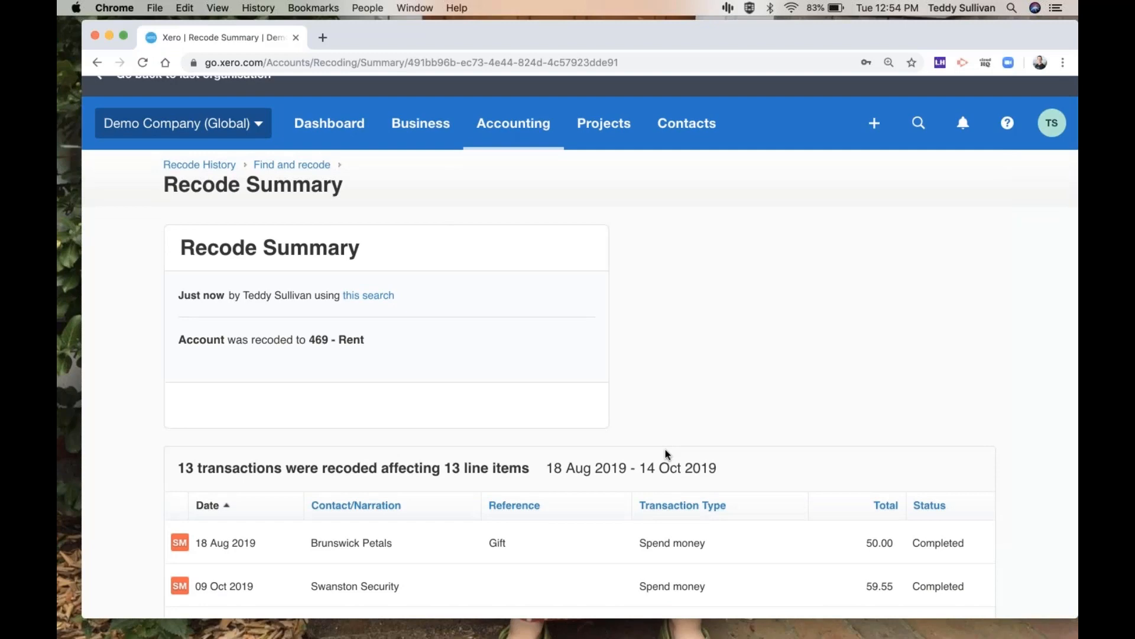
pyautogui.scroll(-7, 666, 455)
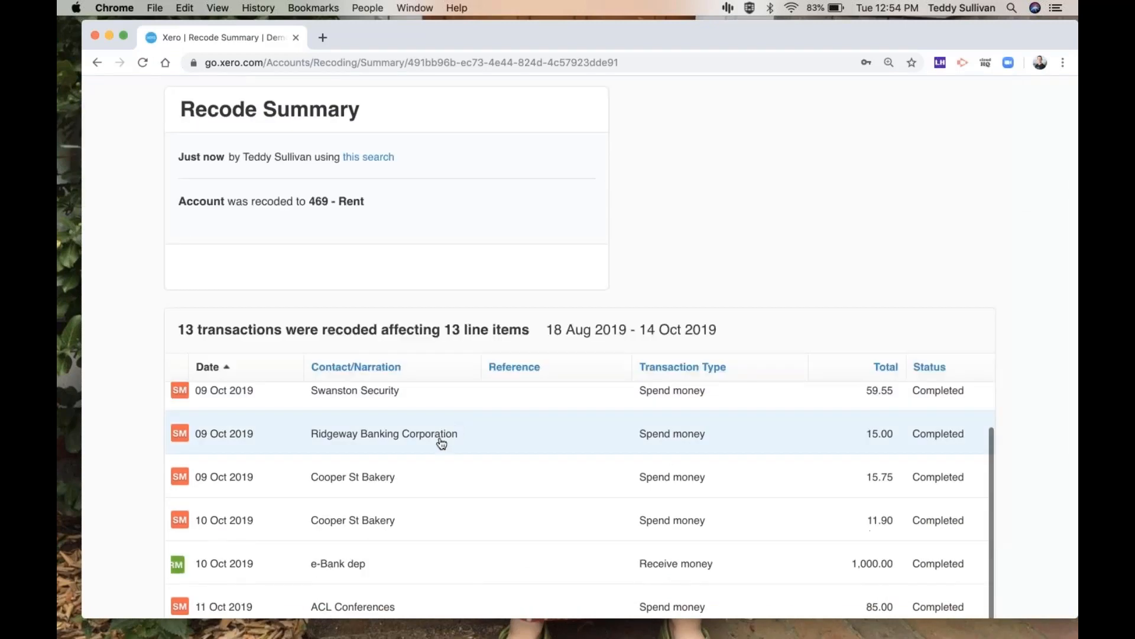
pyautogui.click(435, 444)
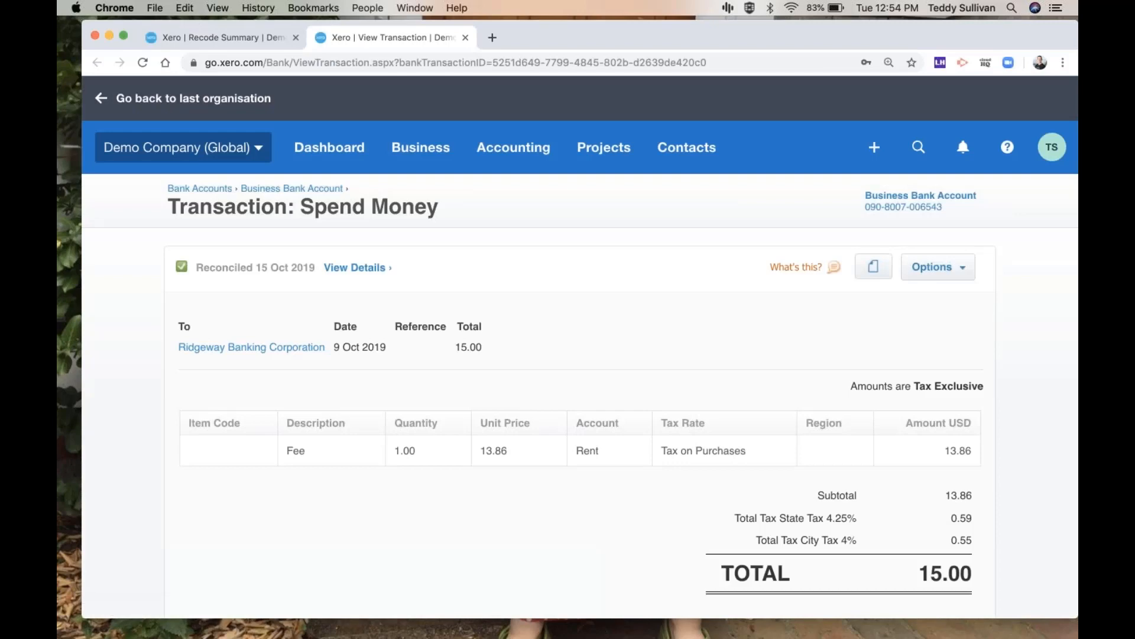
pyautogui.scroll(-5, 579, 343)
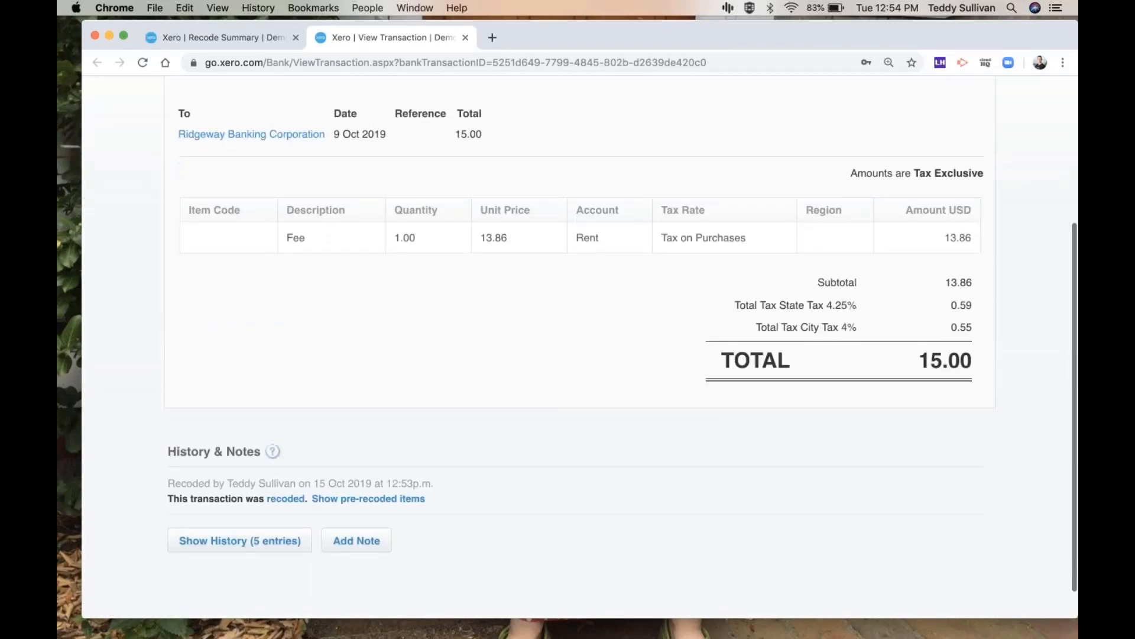
pyautogui.scroll(-1, 419, 443)
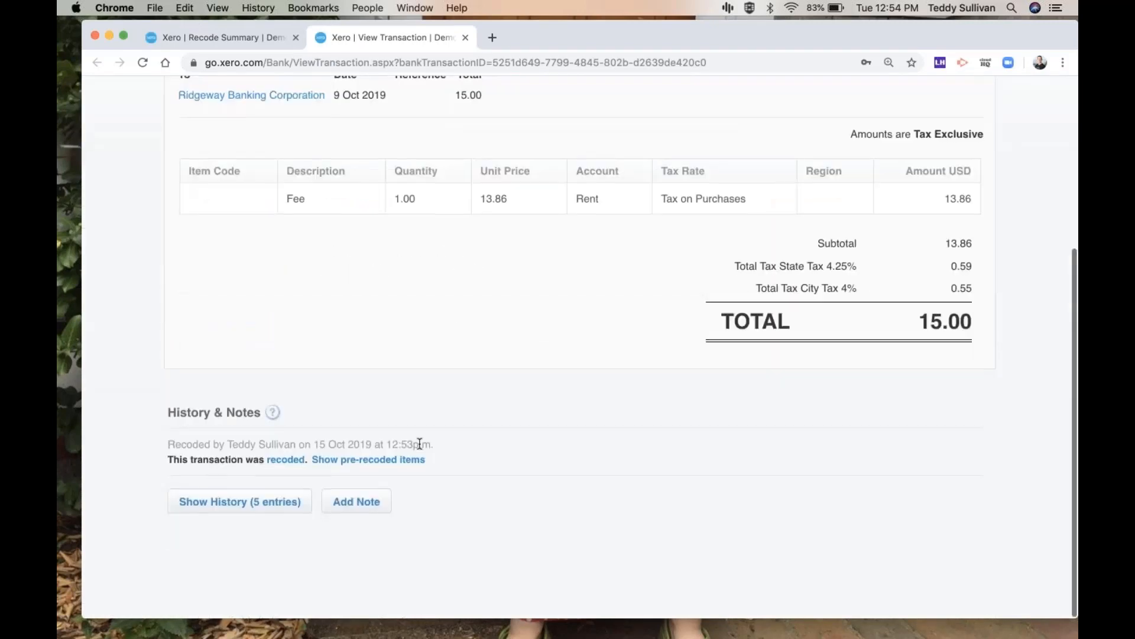
# Show the transaction's history and expand its pre-recoded items to check the original account.
pyautogui.click(228, 506)
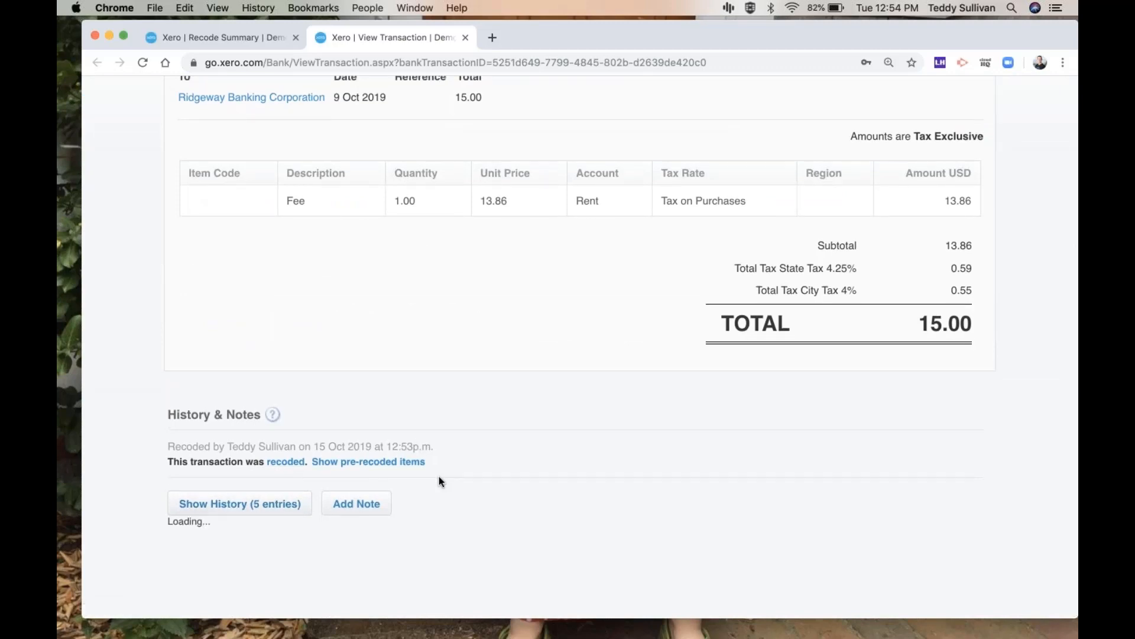
pyautogui.scroll(-5, 439, 477)
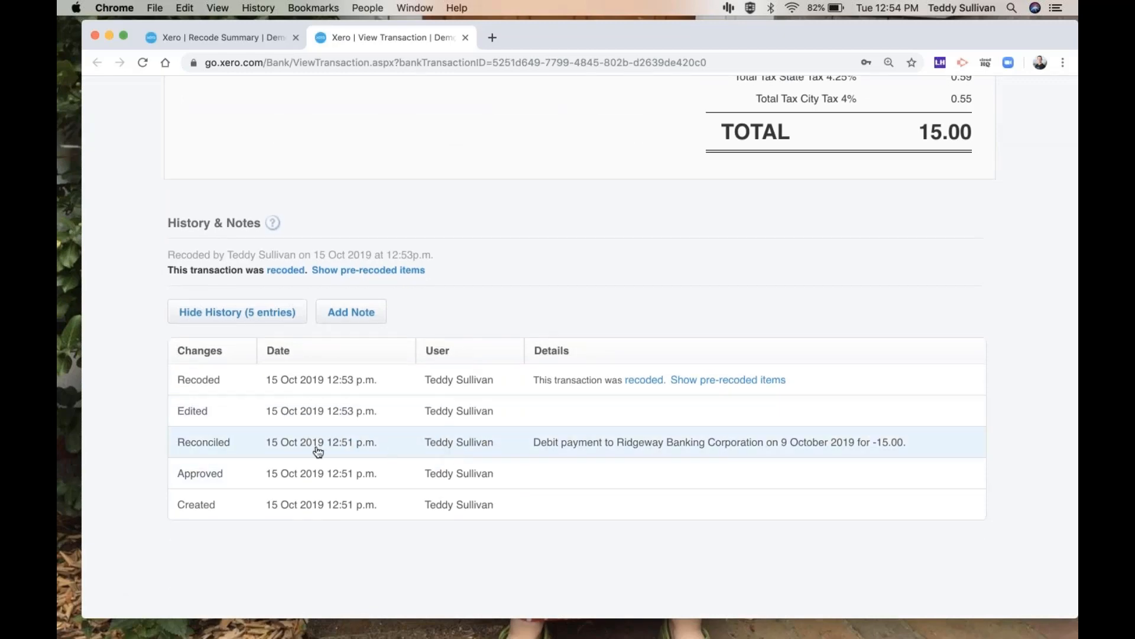
pyautogui.click(702, 385)
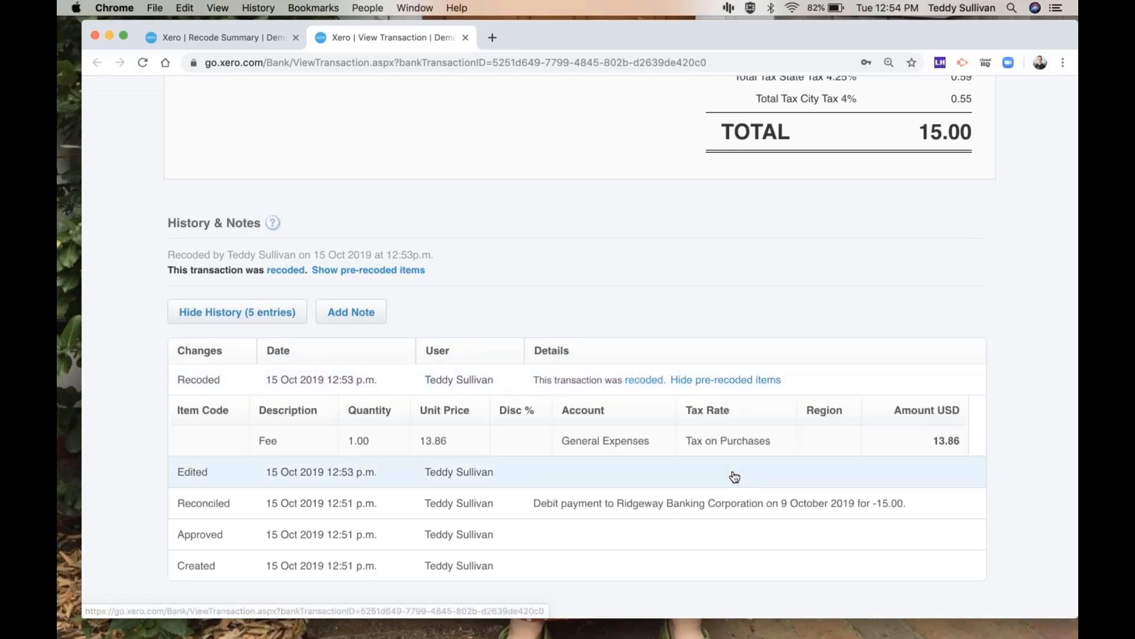
pyautogui.scroll(-1, 734, 477)
pyautogui.scroll(-1, 734, 477)
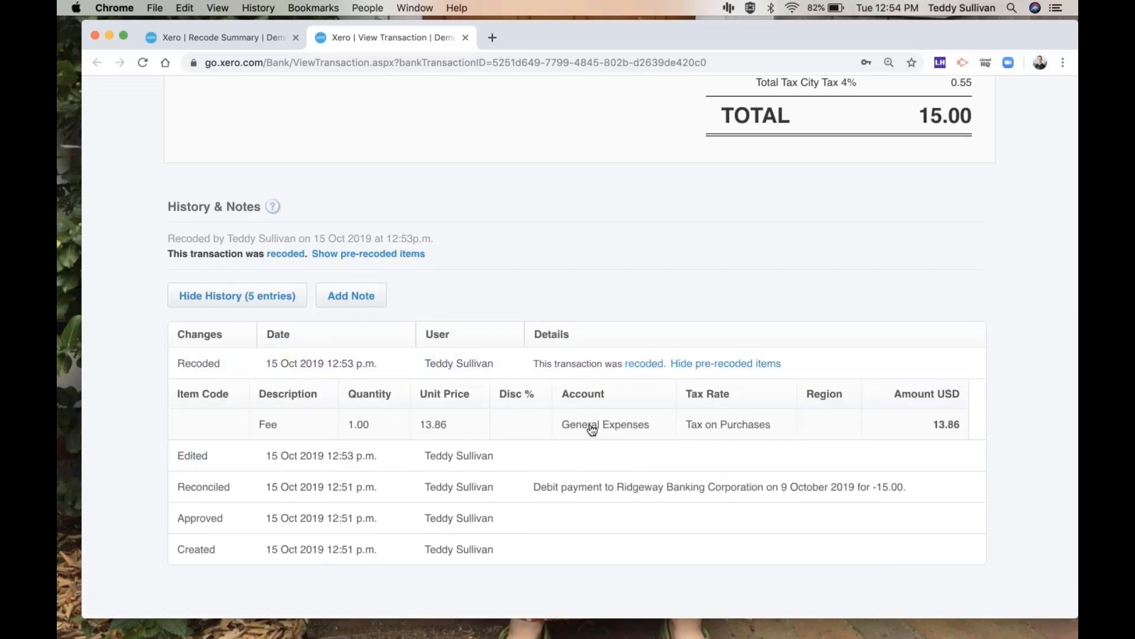
# Look back over the Ridgeway Banking Corporation transaction and close it to return to the Recode Summary.
pyautogui.scroll(1, 592, 430)
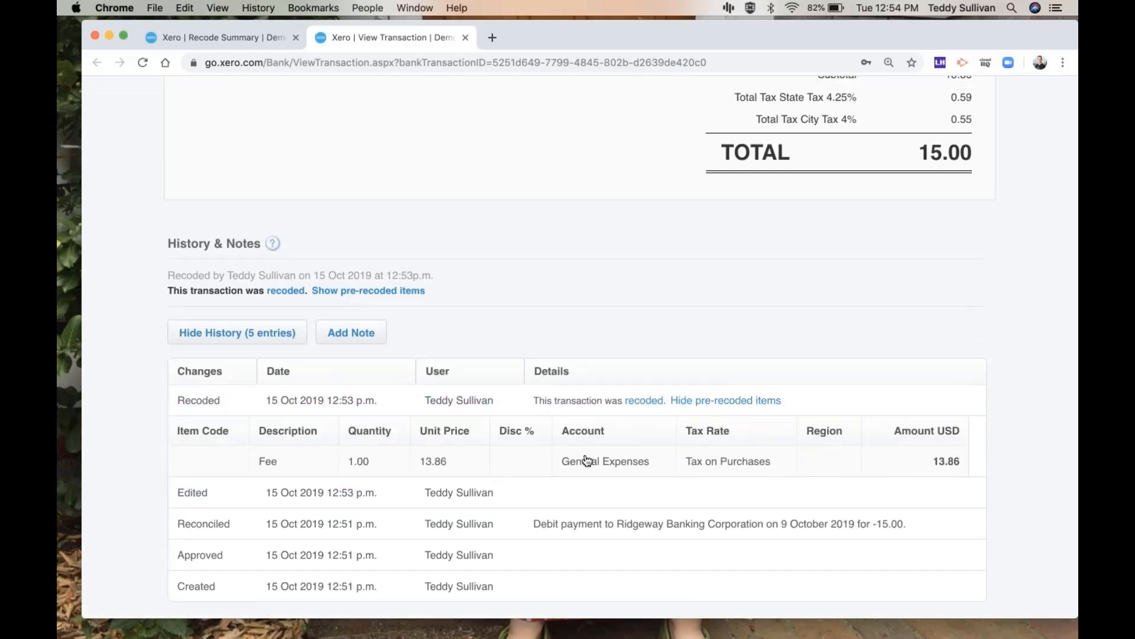
pyautogui.scroll(8, 587, 461)
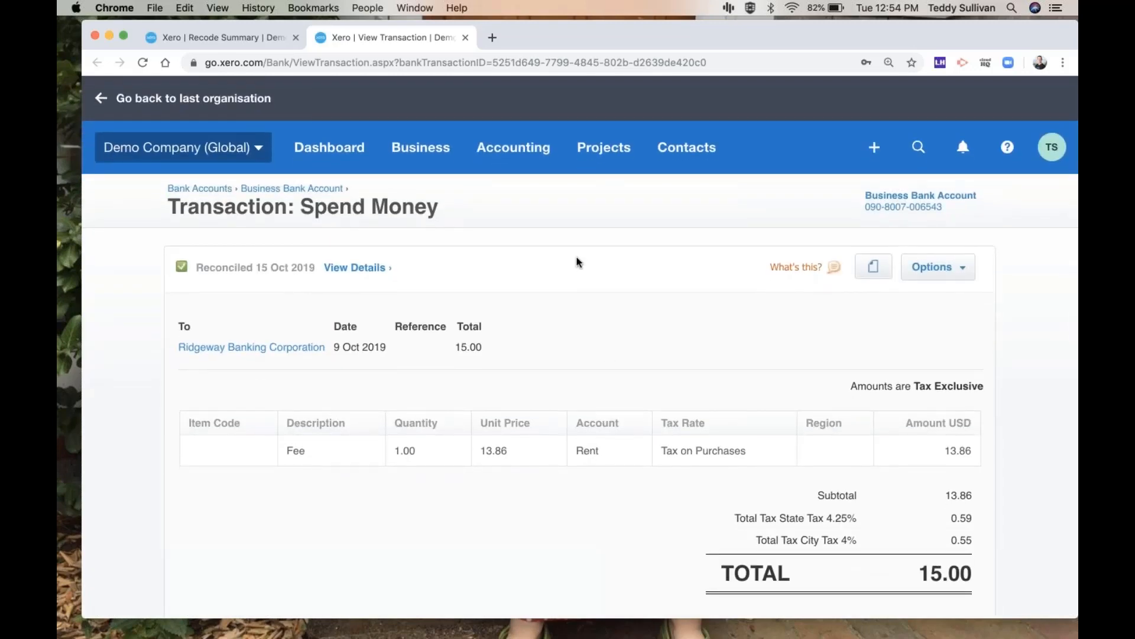
pyautogui.click(465, 38)
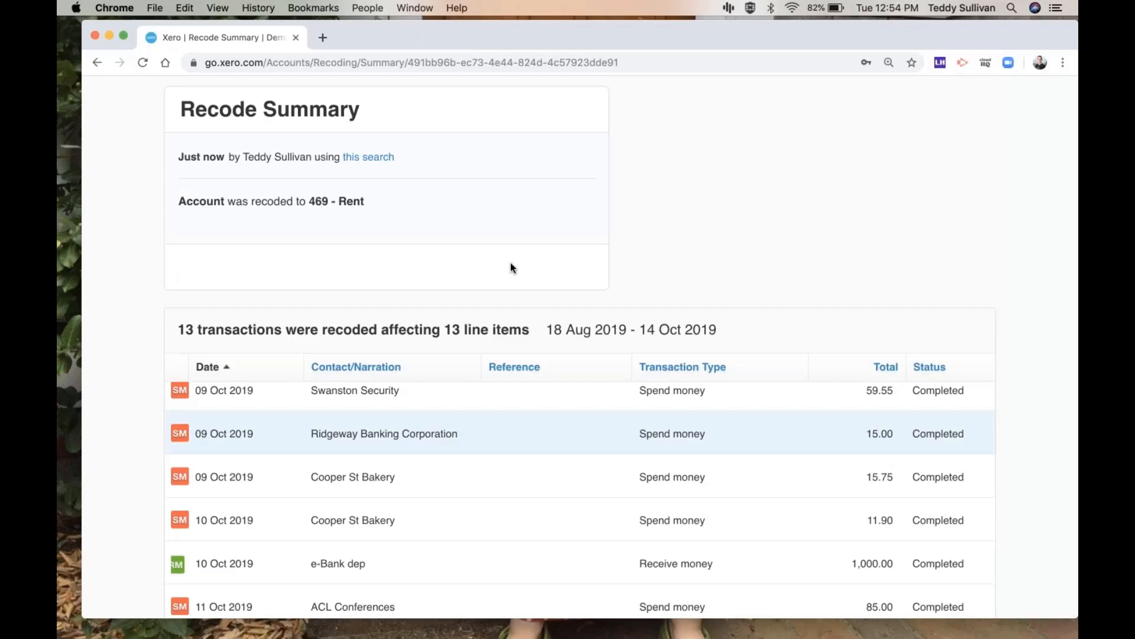
pyautogui.scroll(5, 505, 230)
# Go to the accounting reports, enlarge the page to 125%, and open the Profit and Loss report.
pyautogui.click(520, 161)
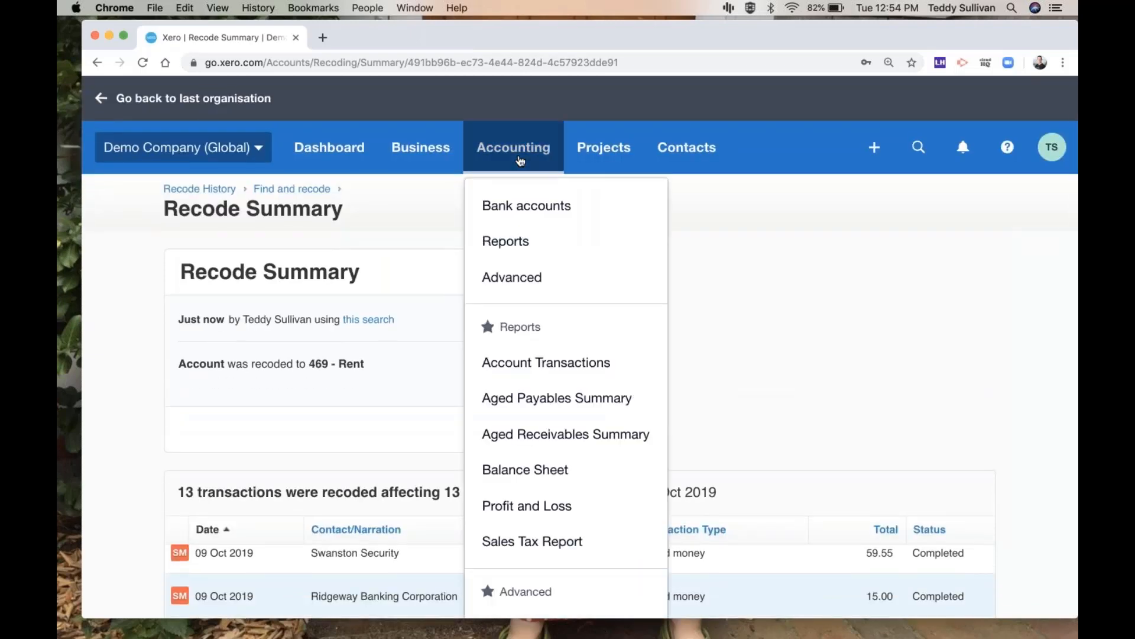
pyautogui.click(534, 244)
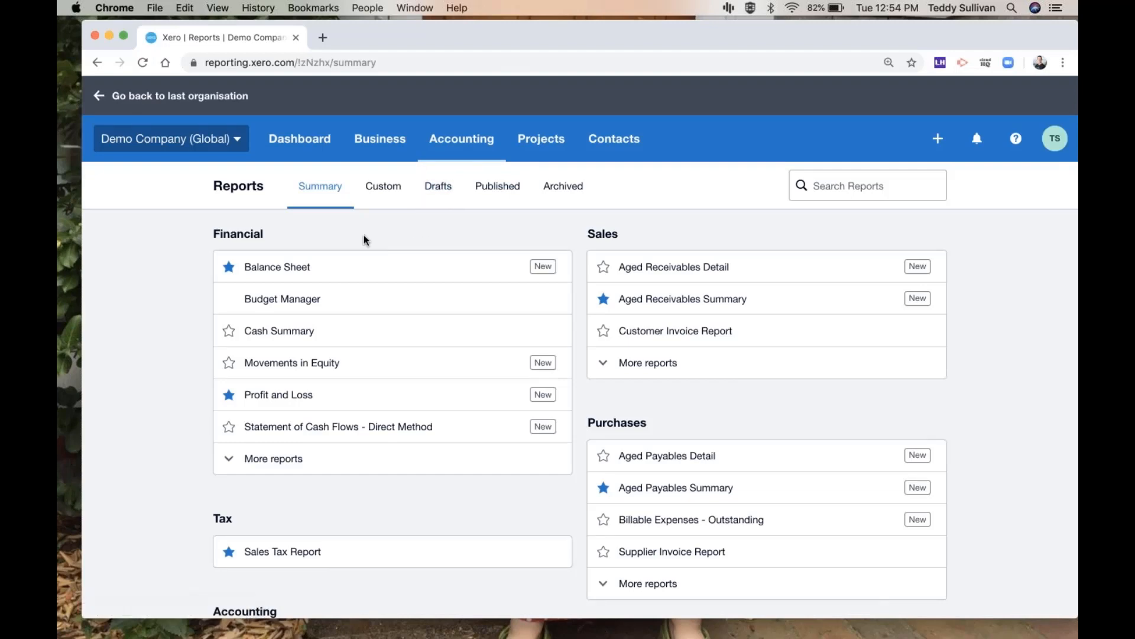
pyautogui.press('super+equal')
pyautogui.press('super+equal')
pyautogui.press('super+equal')
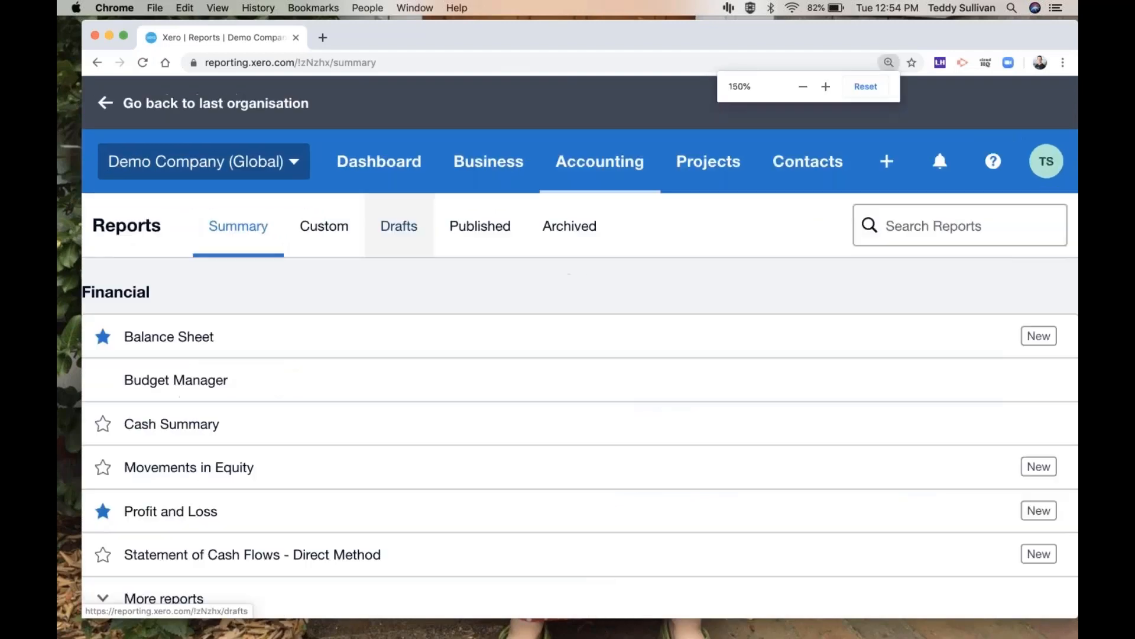
pyautogui.press('super+minus')
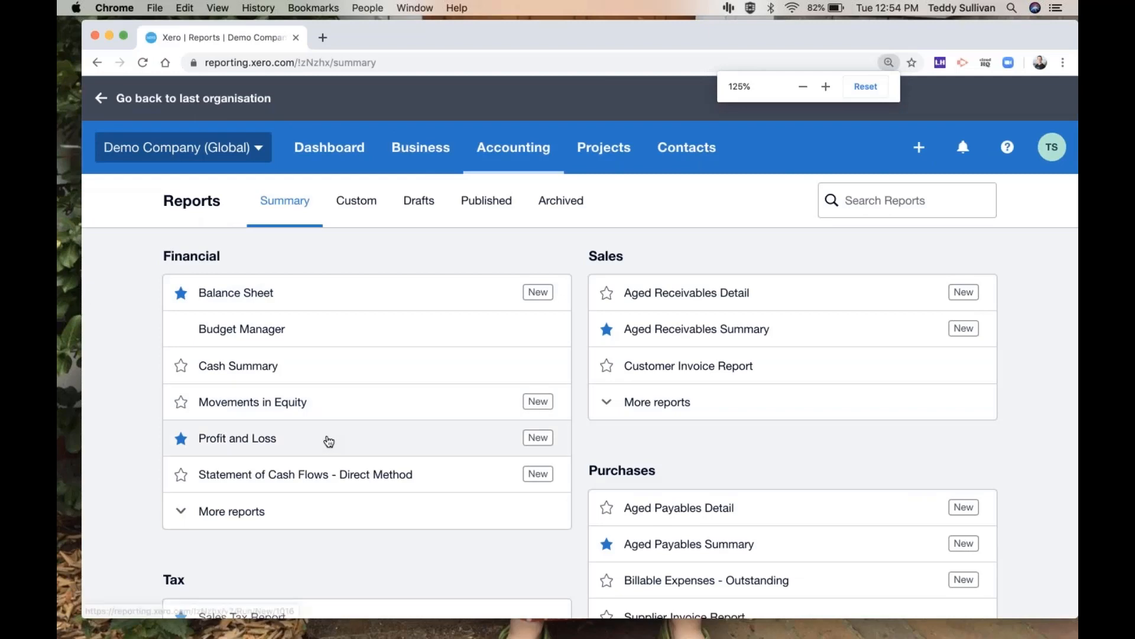
pyautogui.click(301, 442)
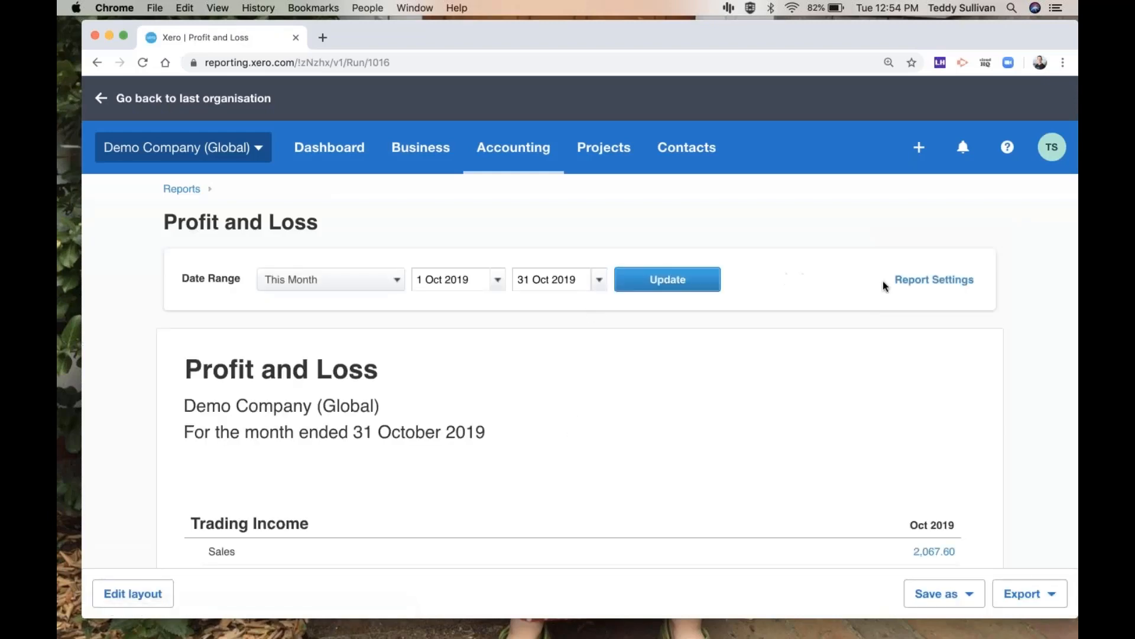
# Set the Profit and Loss report to This Quarter compared with 1 previous period, and update it.
pyautogui.click(920, 285)
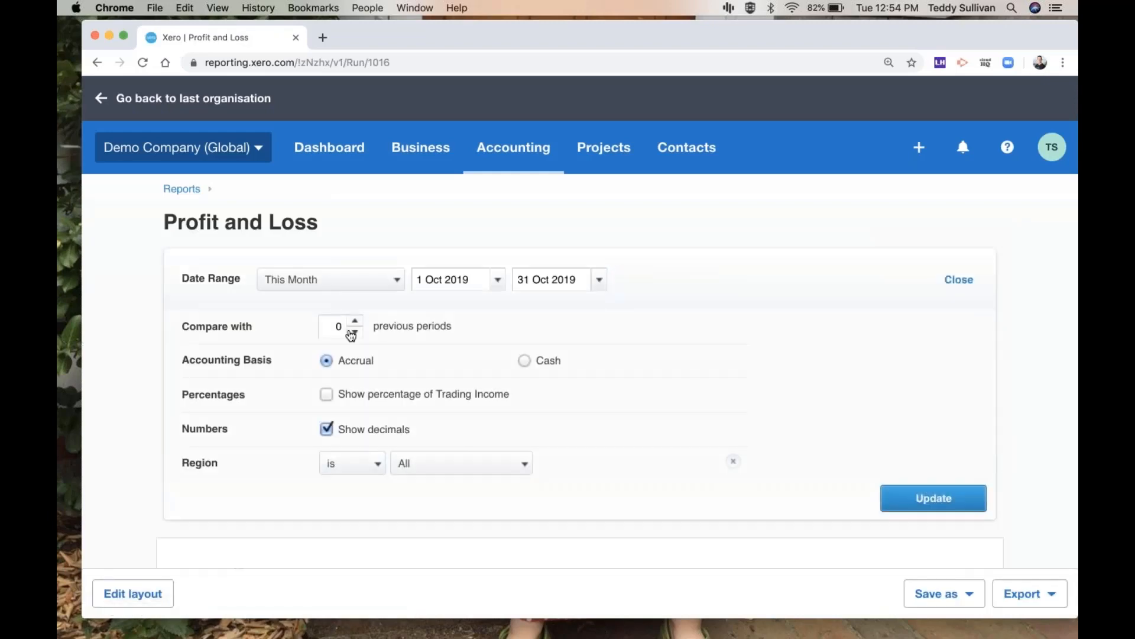
pyautogui.click(355, 323)
pyautogui.click(371, 286)
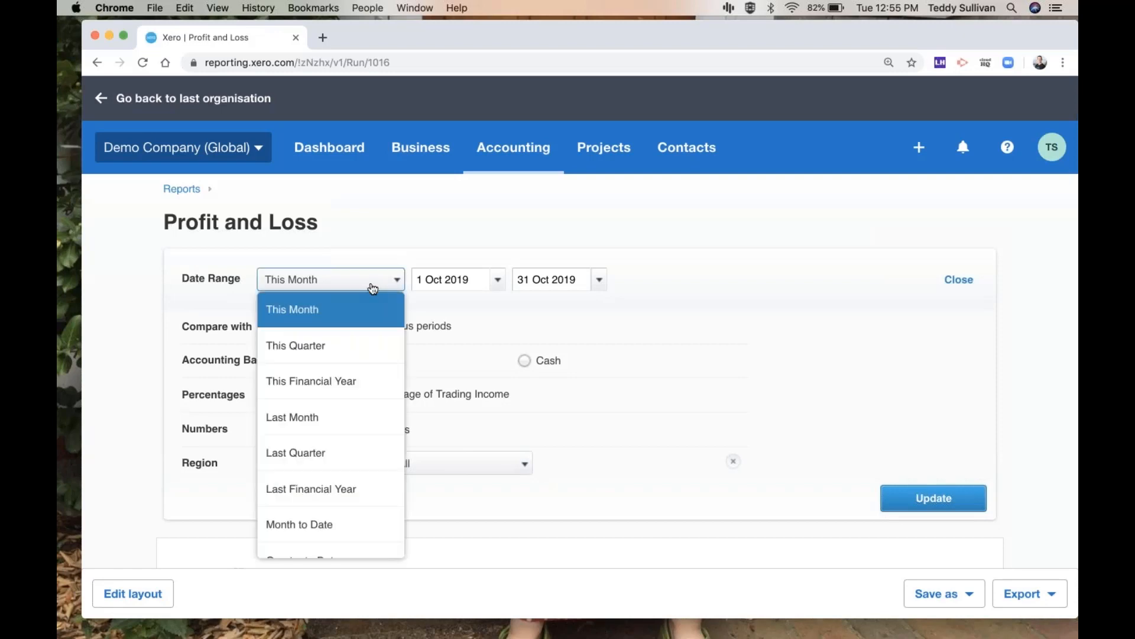
pyautogui.click(340, 353)
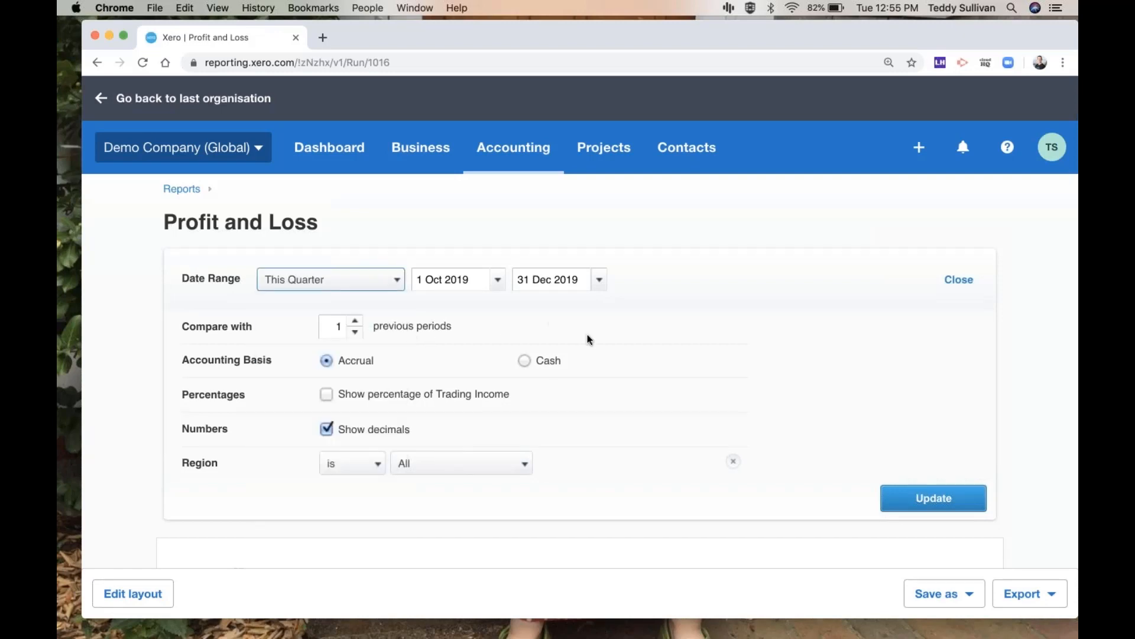
pyautogui.scroll(-3, 495, 335)
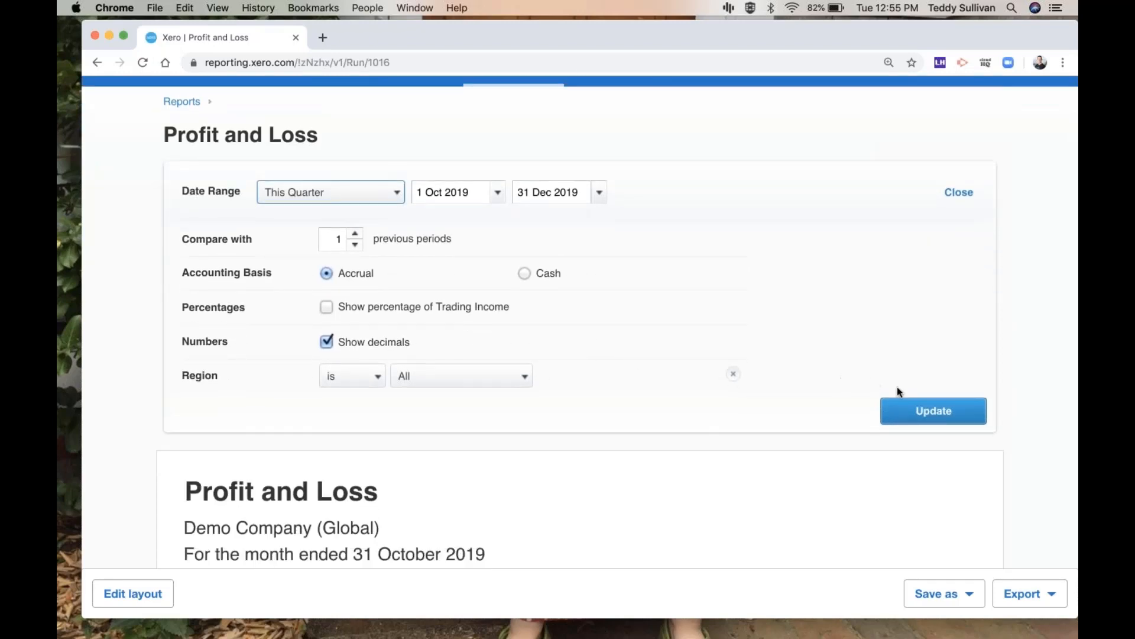
pyautogui.click(919, 412)
# Change the report's title to Income Statement.
pyautogui.scroll(-5, 673, 402)
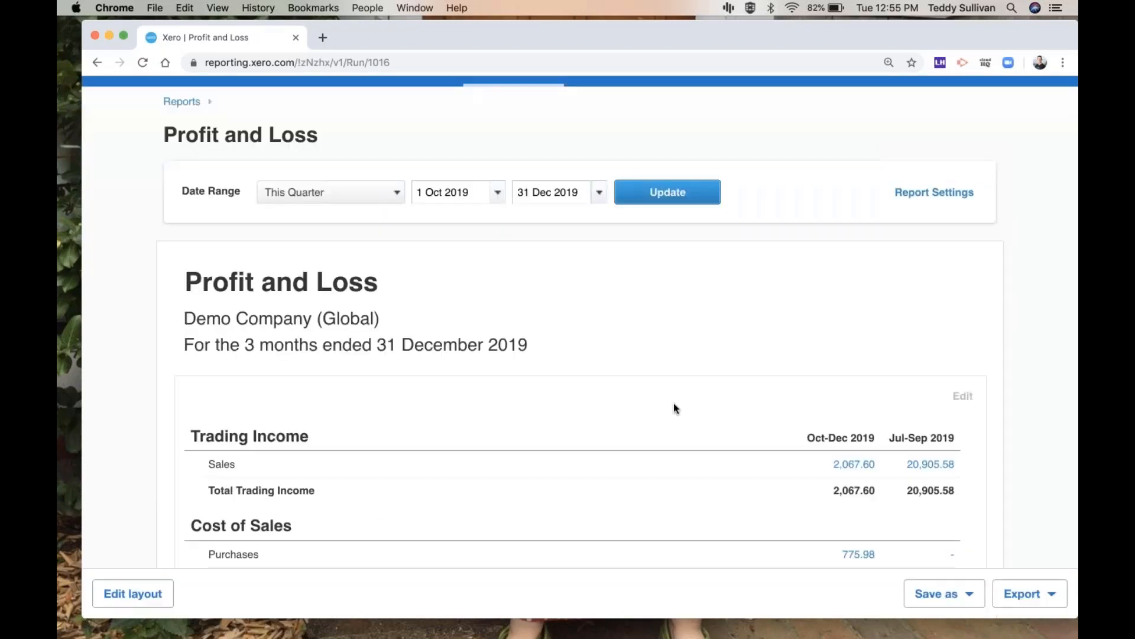
pyautogui.click(394, 216)
pyautogui.press('super+a')
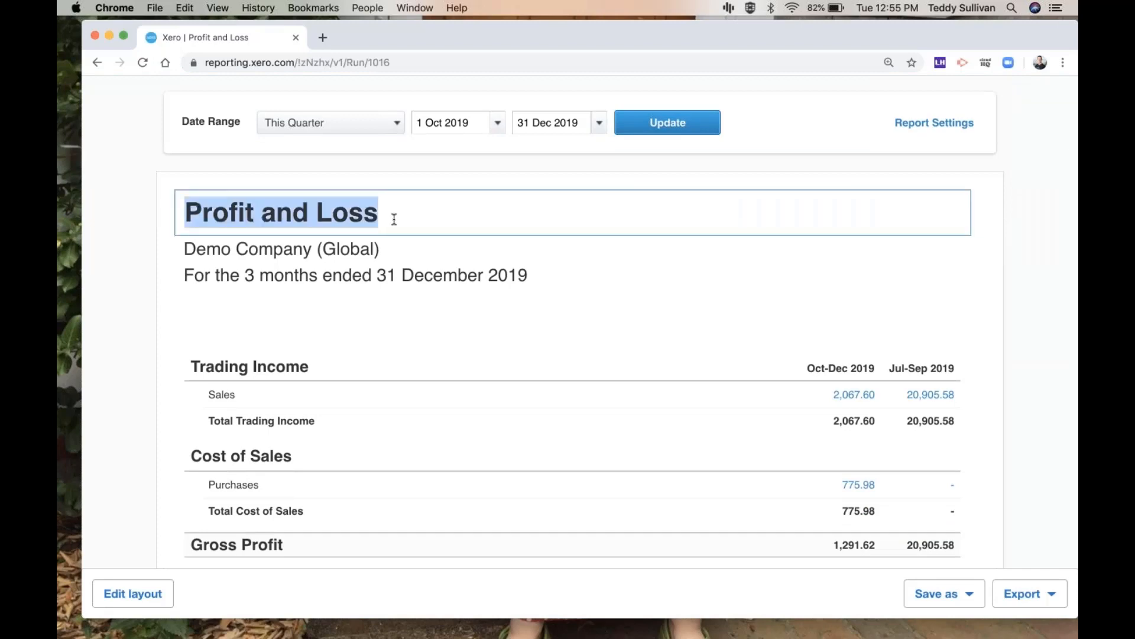
pyautogui.press('BackSpace')
pyautogui.write('Income Statement')
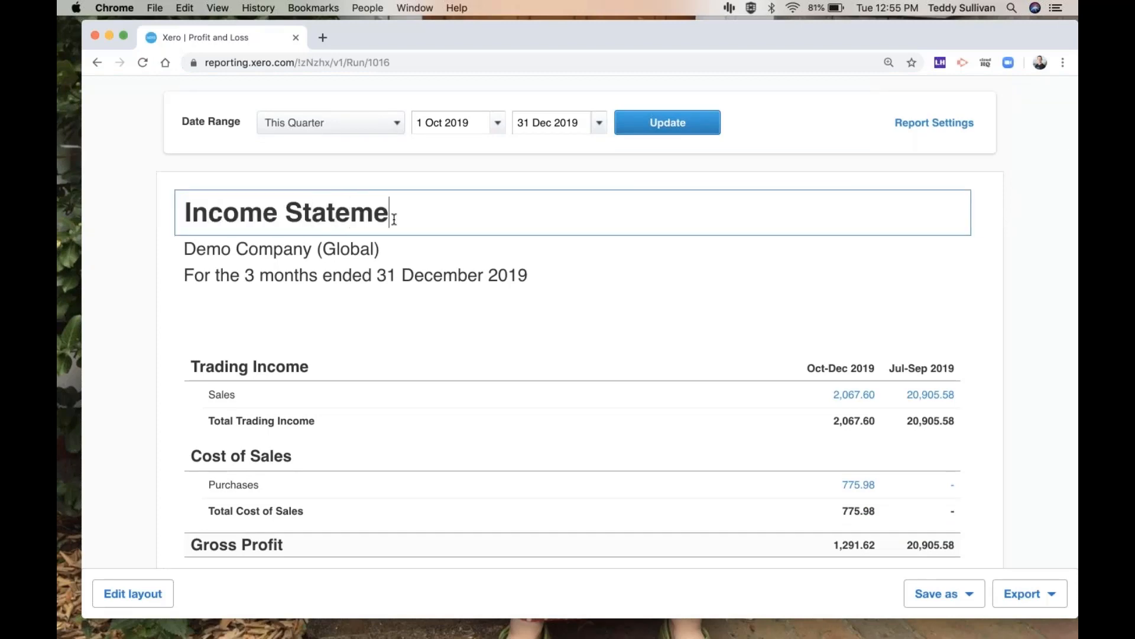
pyautogui.click(651, 284)
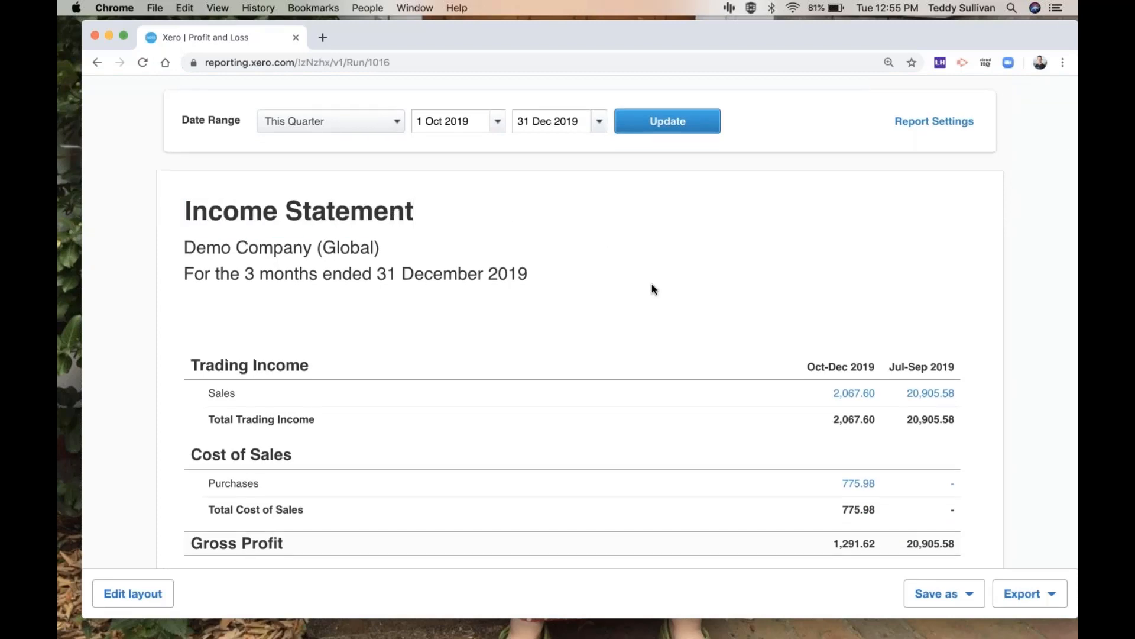
# Open the report table's layout for editing and move Interest Income and Other Revenue from Trading Income into Other Income.
pyautogui.scroll(-4, 652, 285)
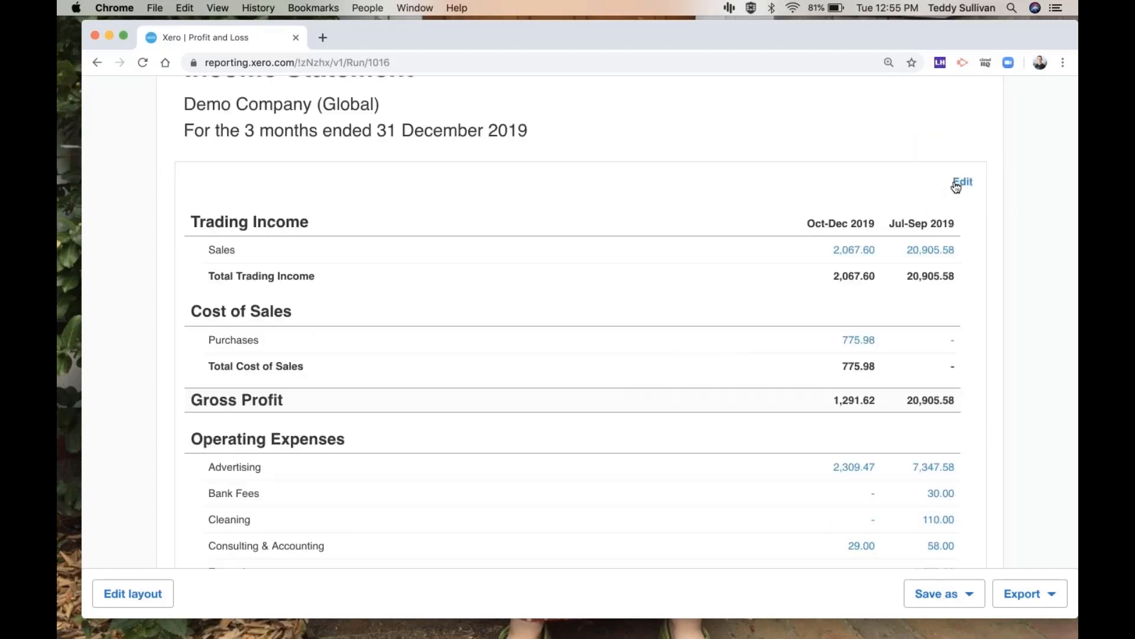
pyautogui.click(958, 184)
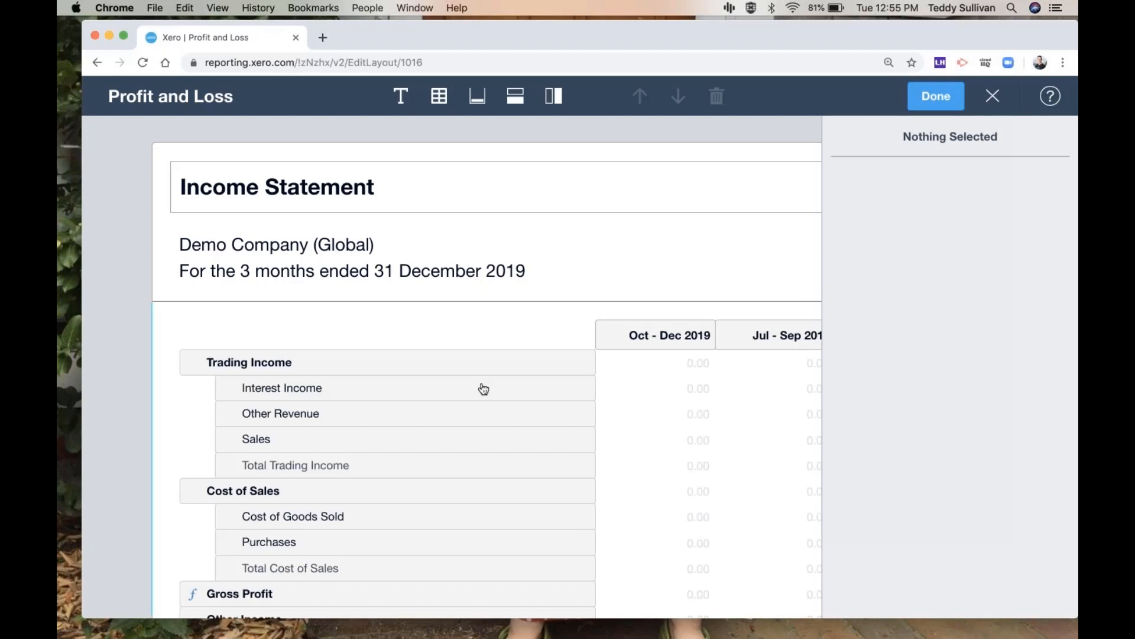
pyautogui.scroll(-3, 482, 388)
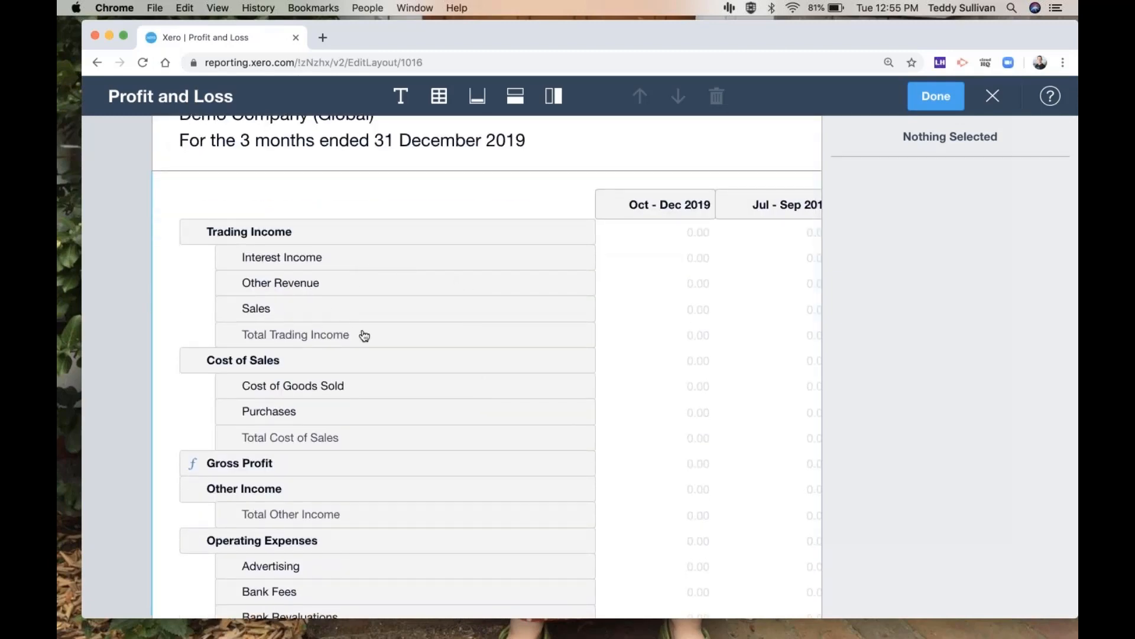
pyautogui.scroll(-1, 361, 319)
pyautogui.moveTo(329, 218); pyautogui.dragTo(291, 459)
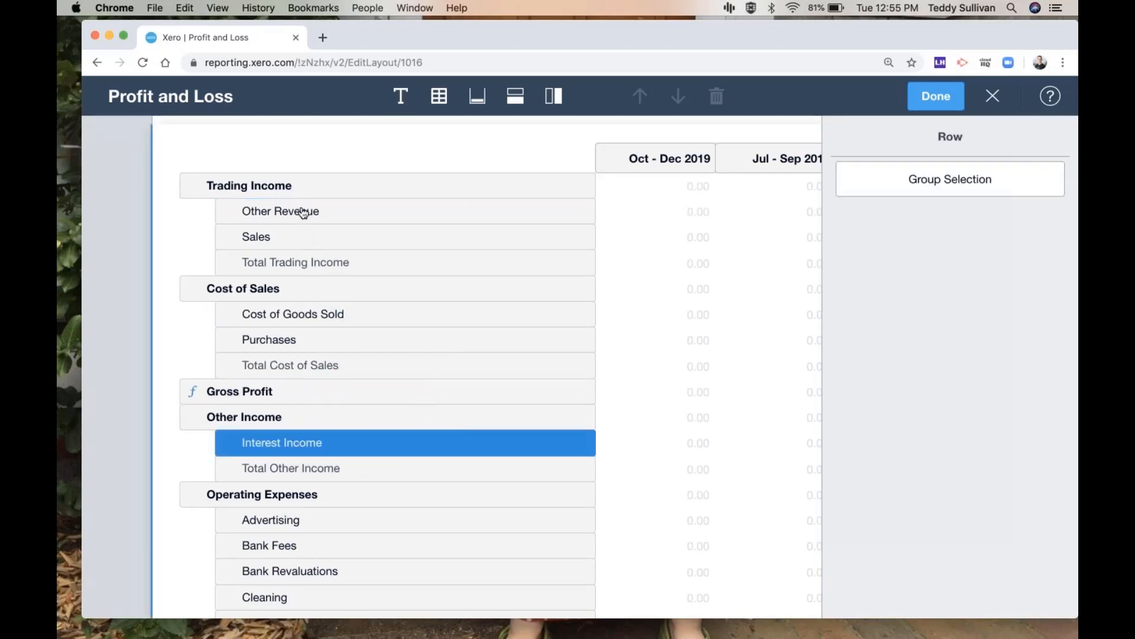
pyautogui.moveTo(296, 212); pyautogui.dragTo(347, 447)
# Group the Bank Fees, Bank Revaluations, General Expenses, Interest Expense and Legal expenses rows within Operating Expenses.
pyautogui.scroll(-5, 347, 446)
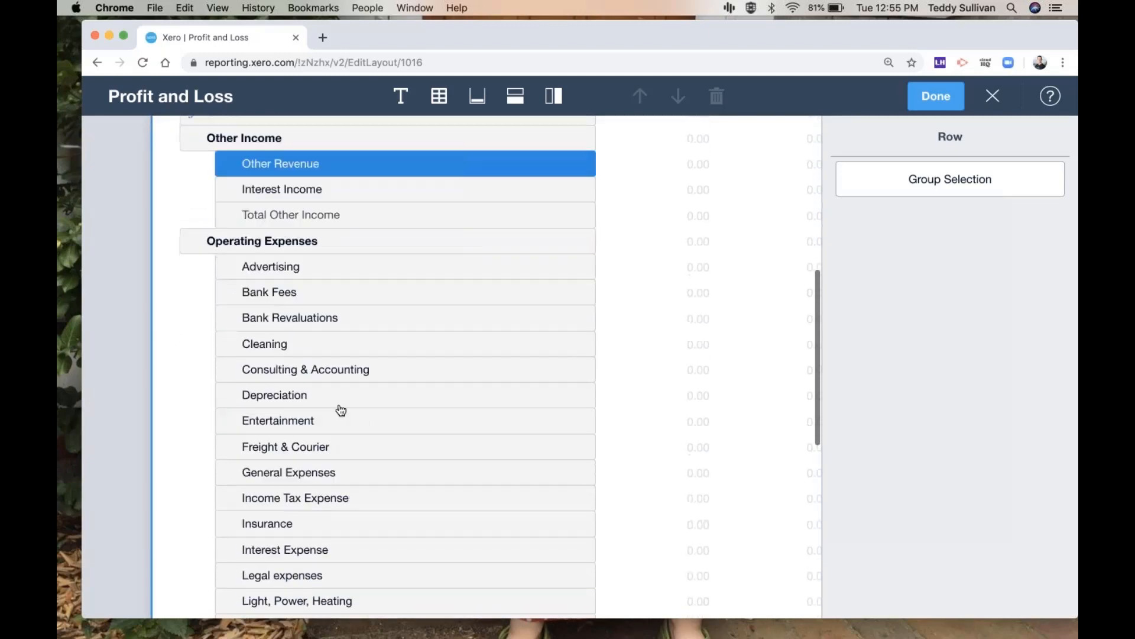
pyautogui.click(327, 286)
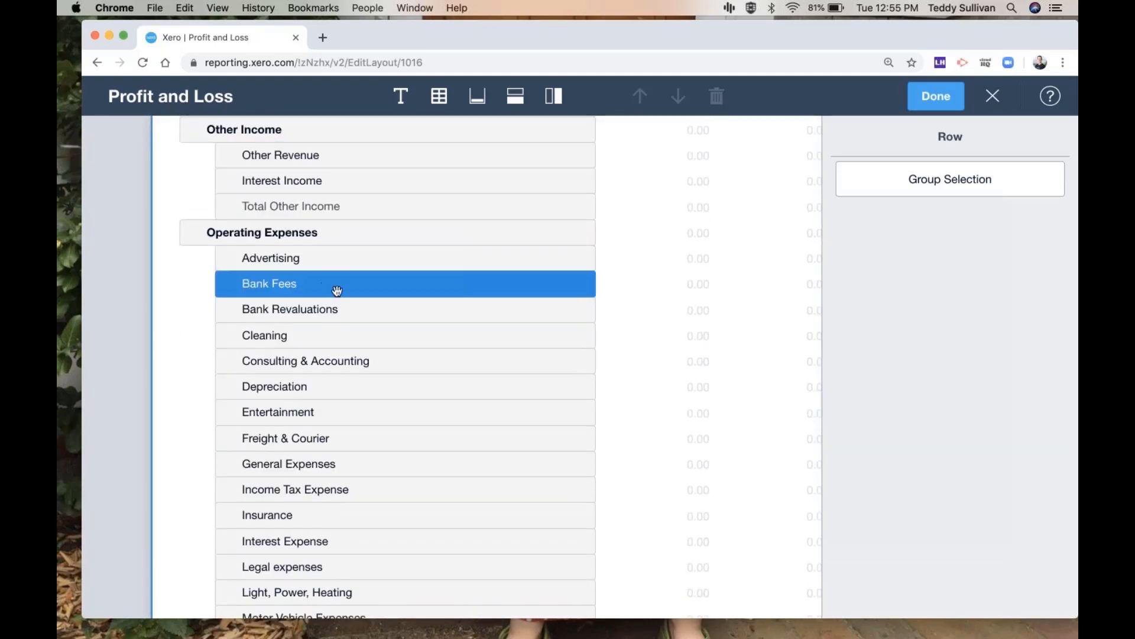
pyautogui.keyDown('shift'); pyautogui.click(330, 309); pyautogui.keyUp('shift')
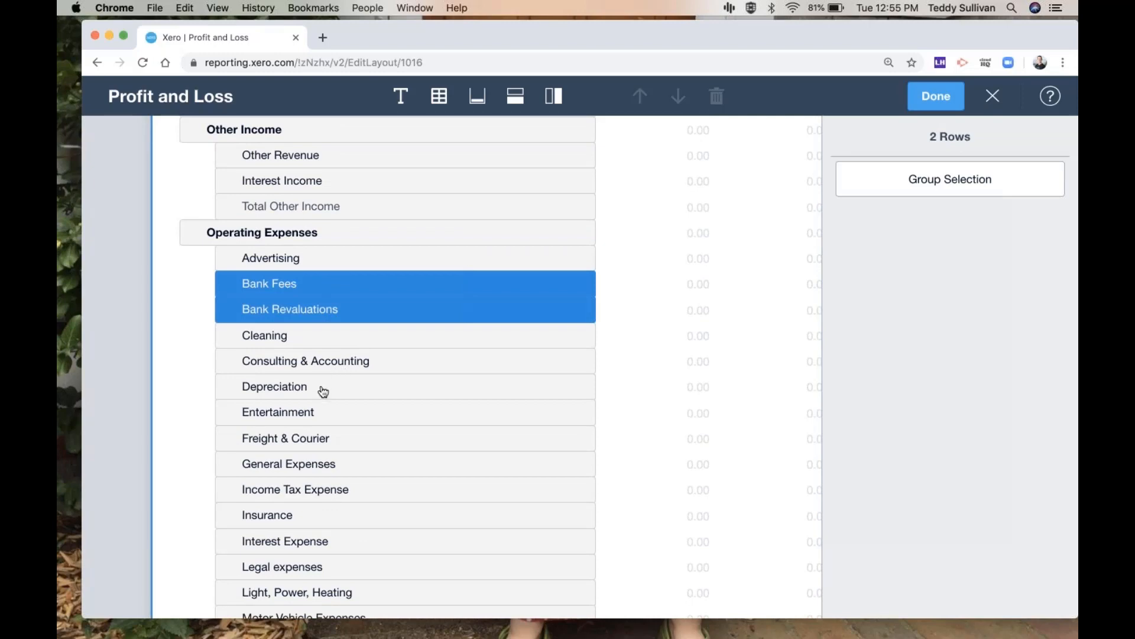
pyautogui.keyDown('super'); pyautogui.click(306, 468); pyautogui.keyUp('super')
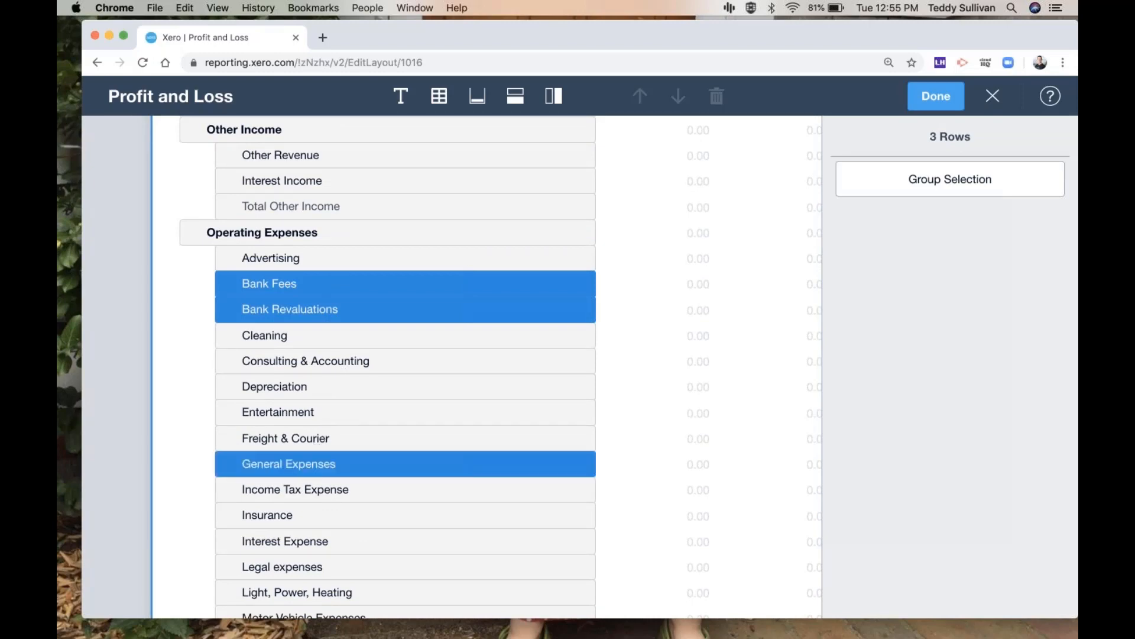
pyautogui.keyDown('super'); pyautogui.click(323, 543); pyautogui.keyUp('super')
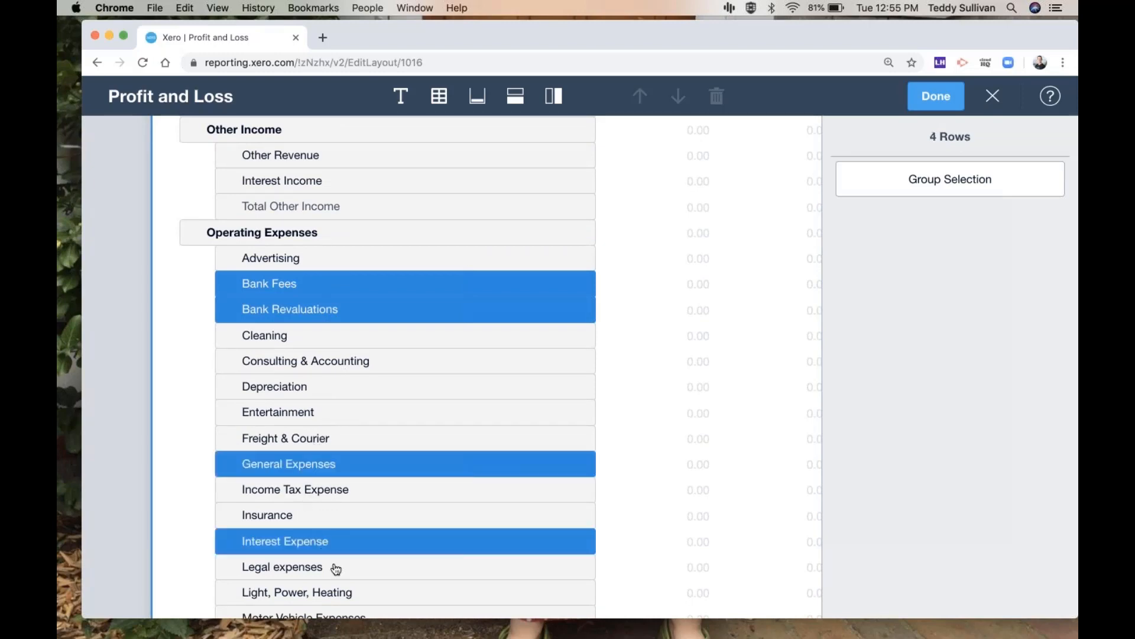
pyautogui.keyDown('super'); pyautogui.click(341, 571); pyautogui.keyUp('super')
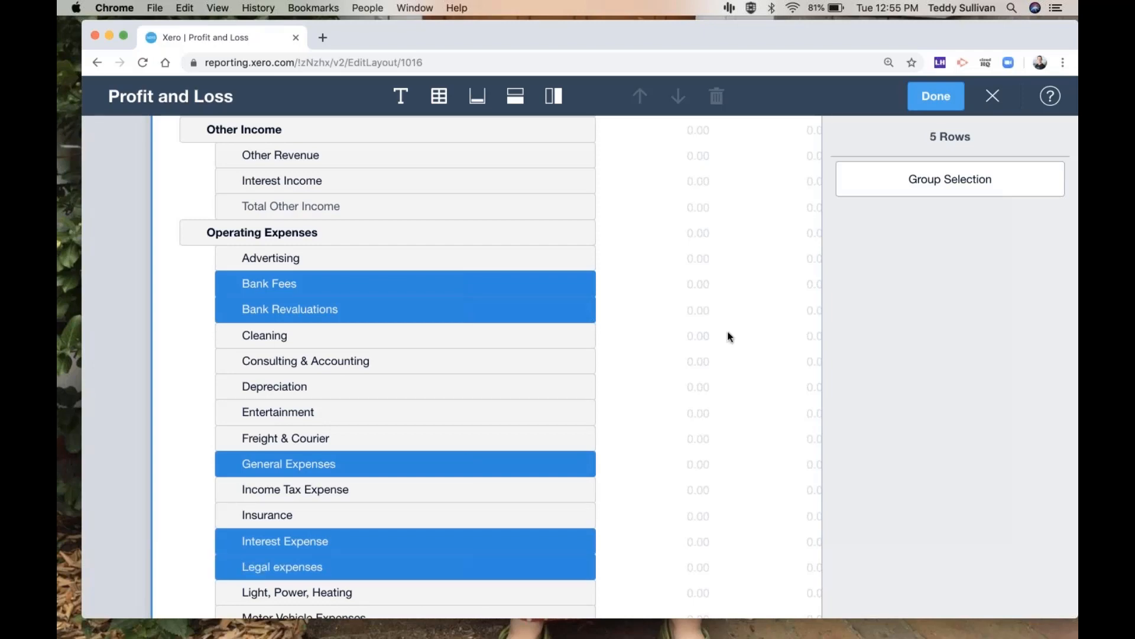
pyautogui.click(970, 181)
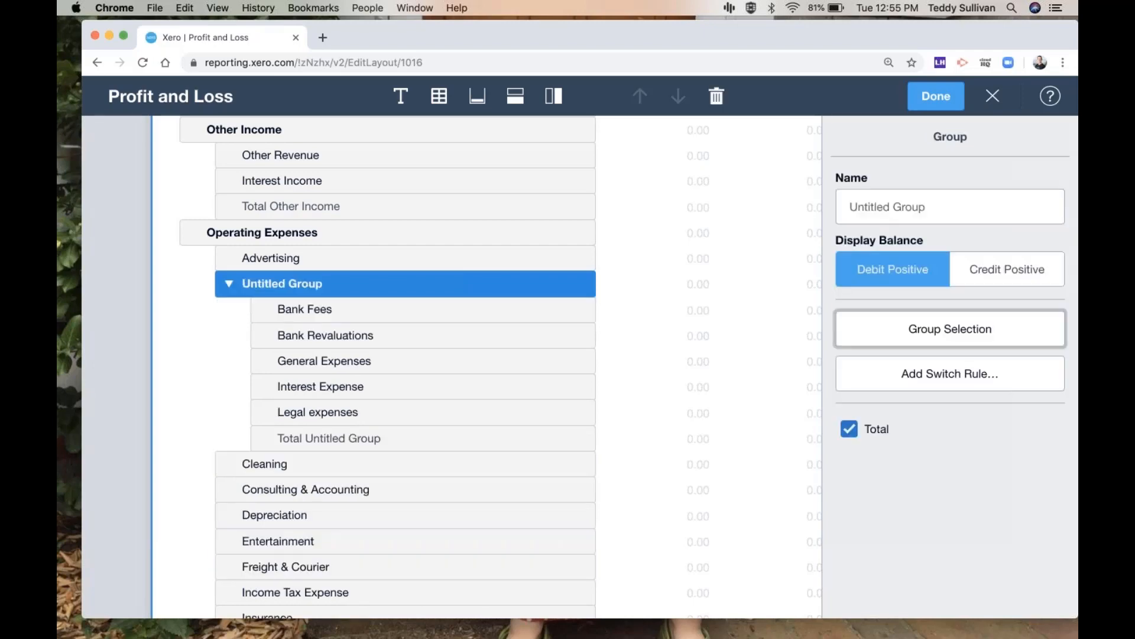
# Name the new expense group G + A.
pyautogui.click(953, 207)
pyautogui.write('G ')
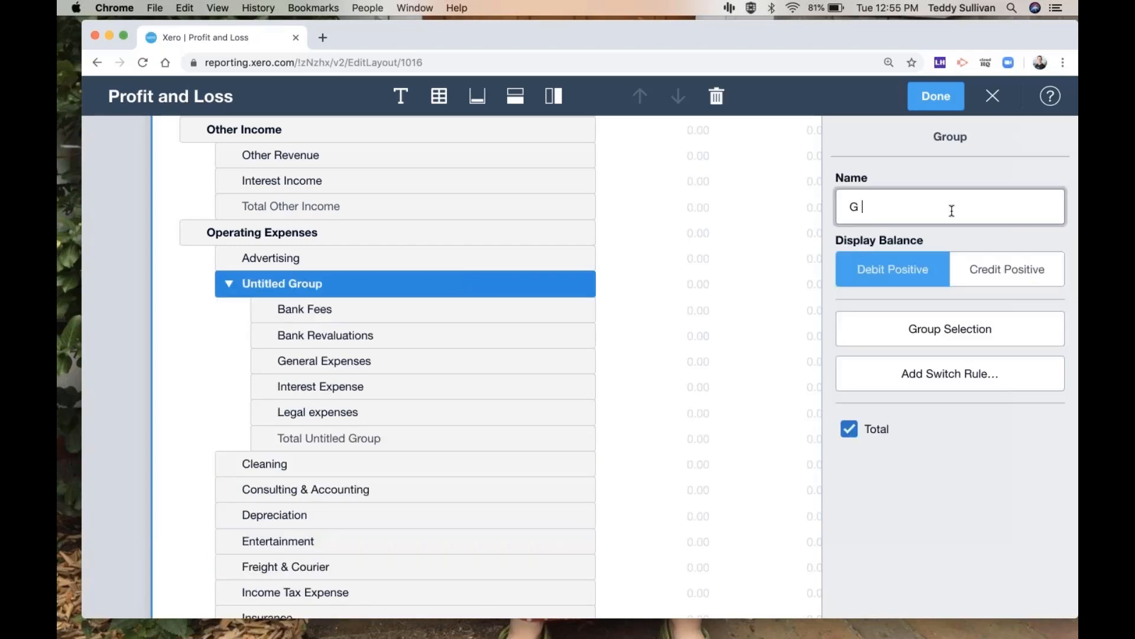
pyautogui.write('+ A')
pyautogui.click(930, 554)
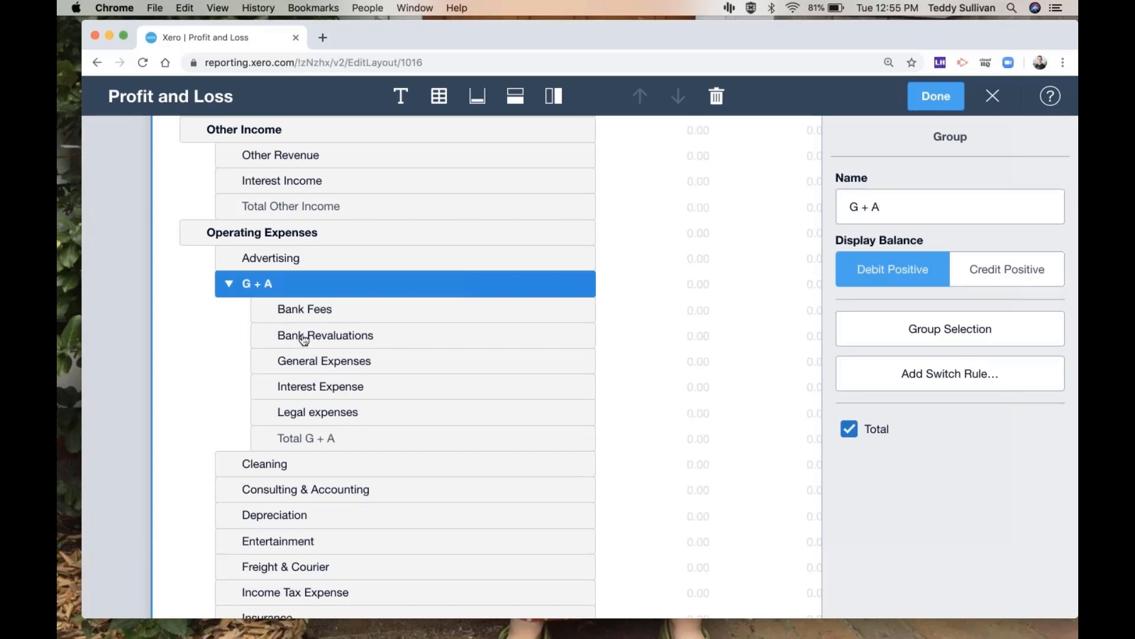
# Move the G + A group to the end of Operating Expenses, below Wages and Salaries, and check the layout.
pyautogui.click(229, 284)
pyautogui.scroll(-2, 264, 329)
pyautogui.moveTo(271, 202); pyautogui.dragTo(282, 505)
pyautogui.click(229, 511)
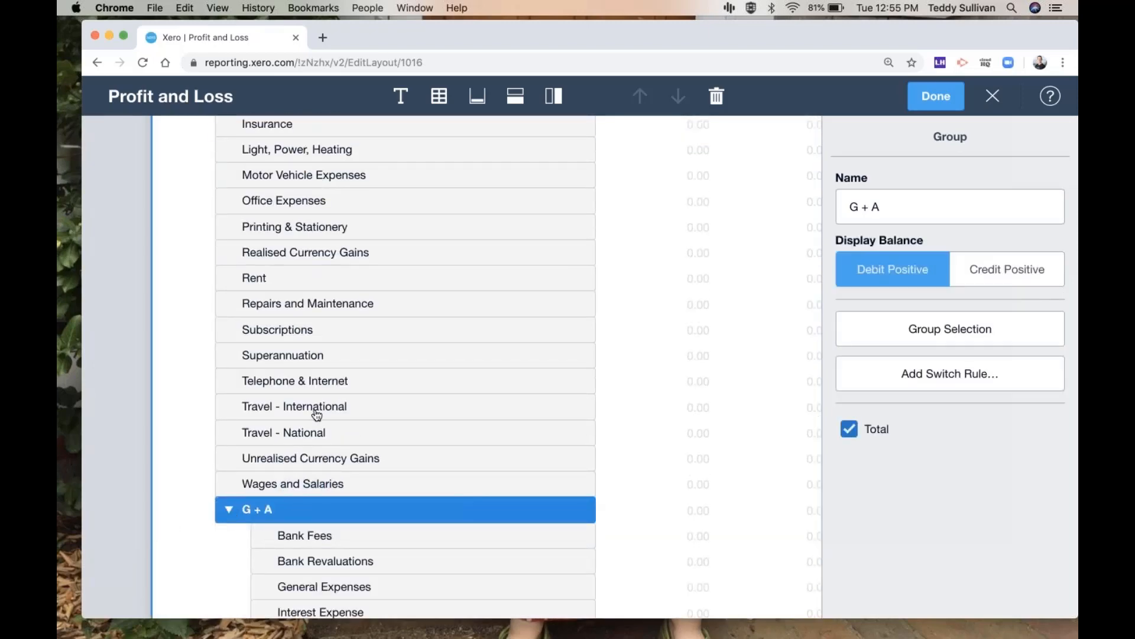
pyautogui.scroll(-3, 317, 415)
pyautogui.scroll(15, 316, 415)
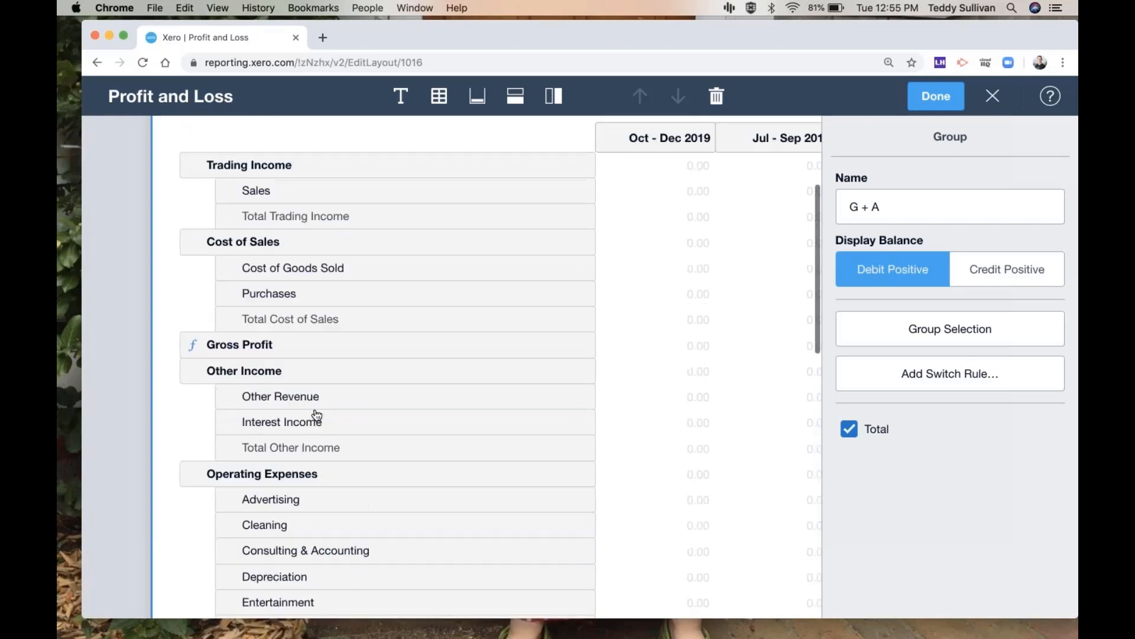
pyautogui.scroll(2, 316, 411)
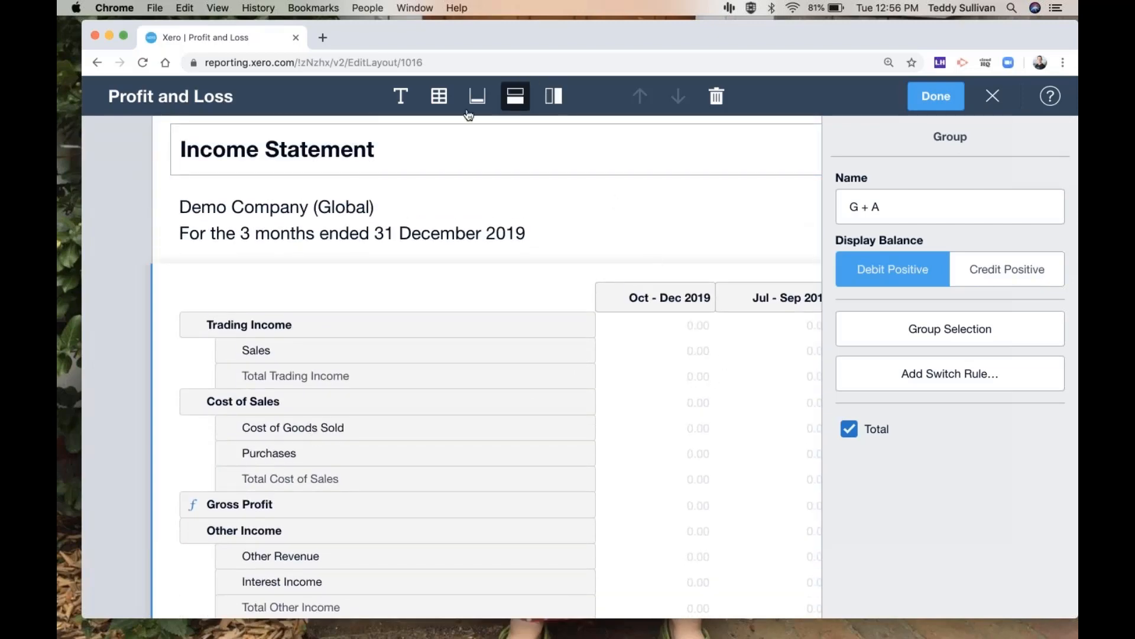
# Add a numbered text block below the Net Profit row, and delete it again.
pyautogui.click(398, 97)
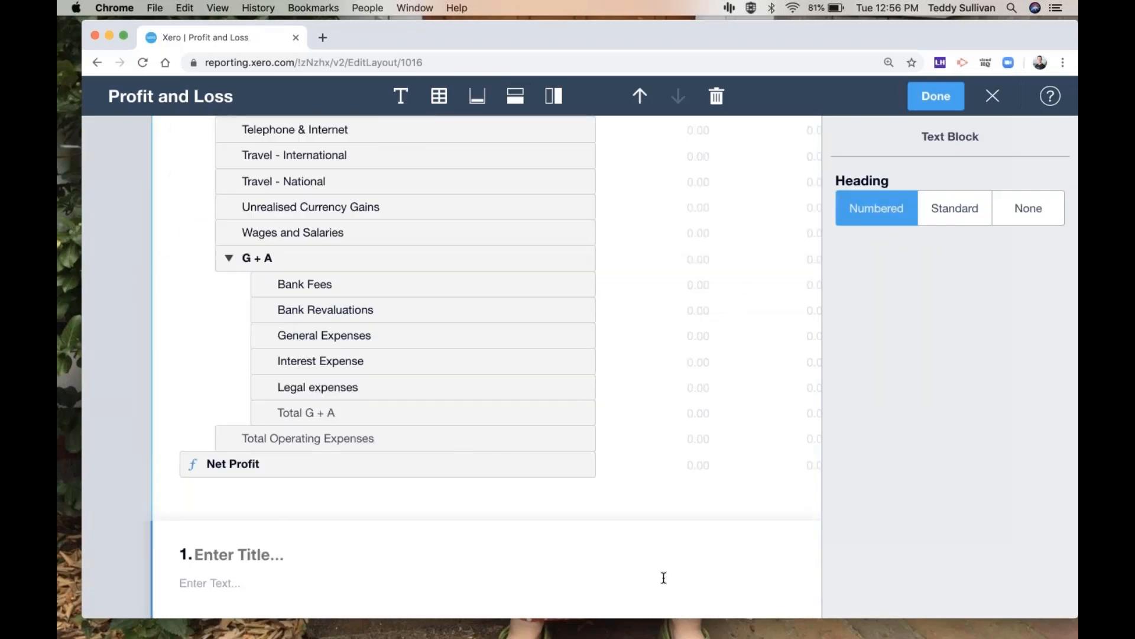
pyautogui.click(633, 577)
pyautogui.click(717, 96)
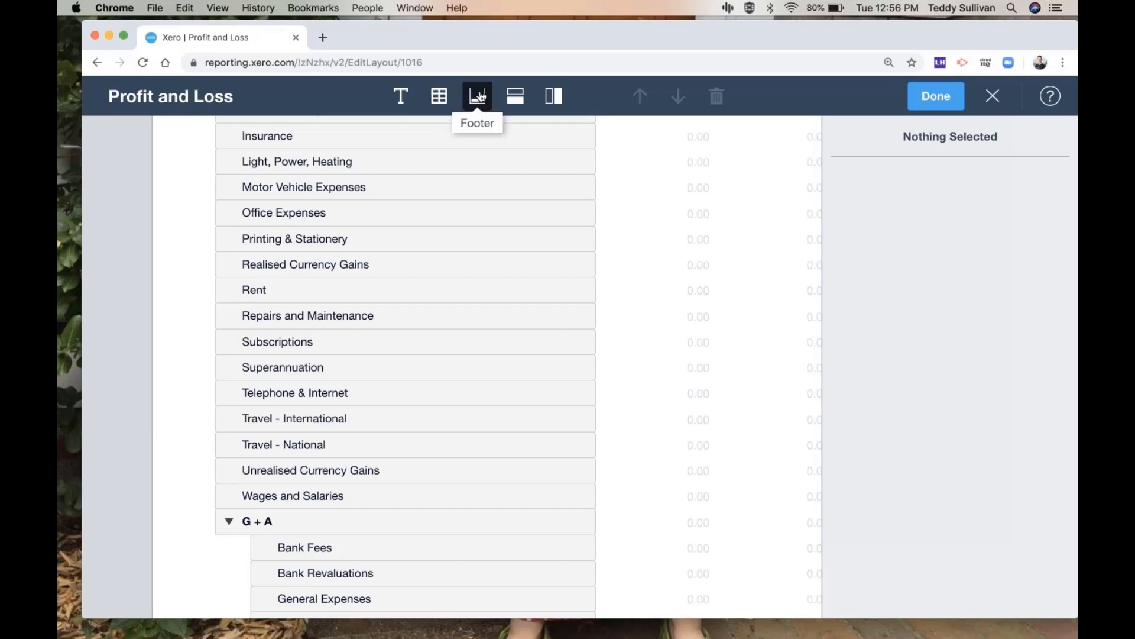
# Add a formula column to the report that subtracts Jul - Sep 2019 from Oct - Dec 2019.
pyautogui.click(517, 101)
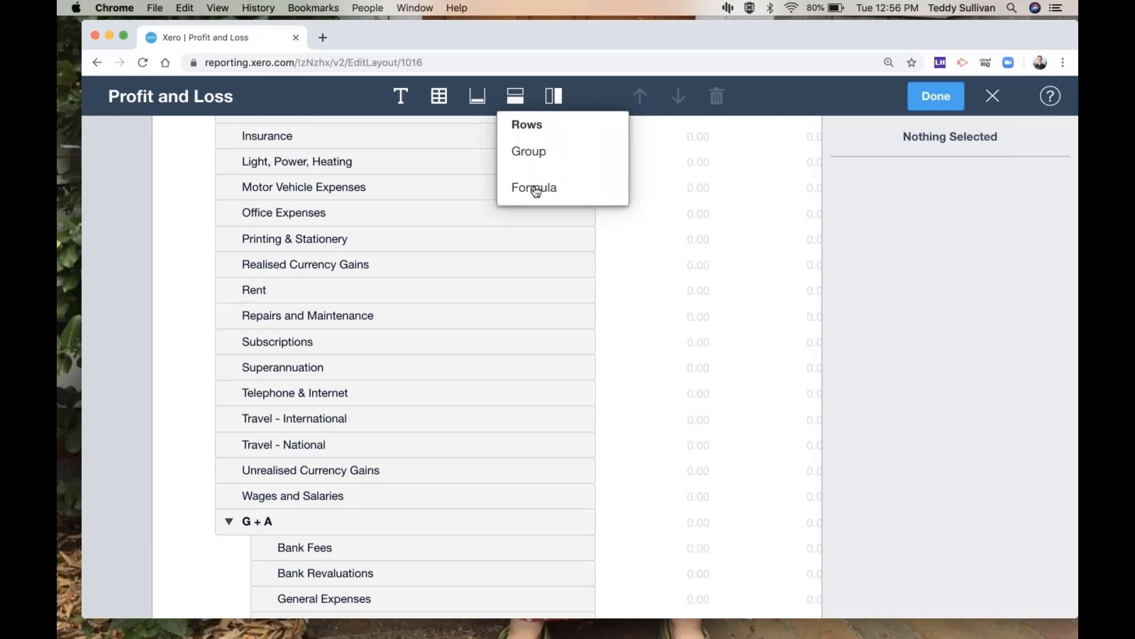
pyautogui.click(553, 104)
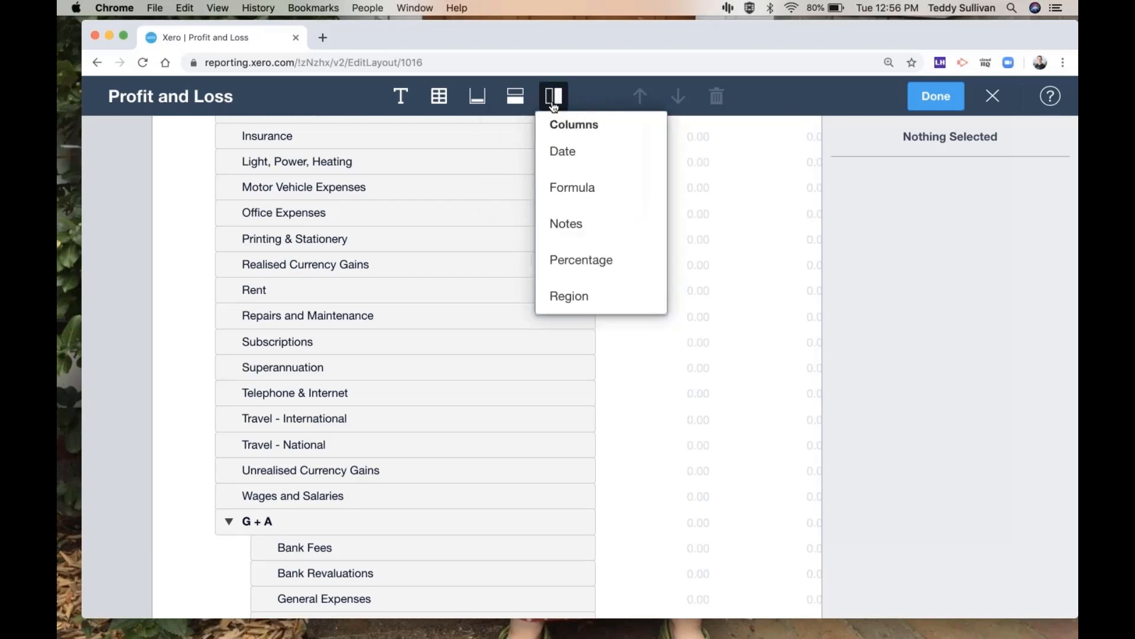
pyautogui.click(558, 191)
pyautogui.scroll(15, 630, 235)
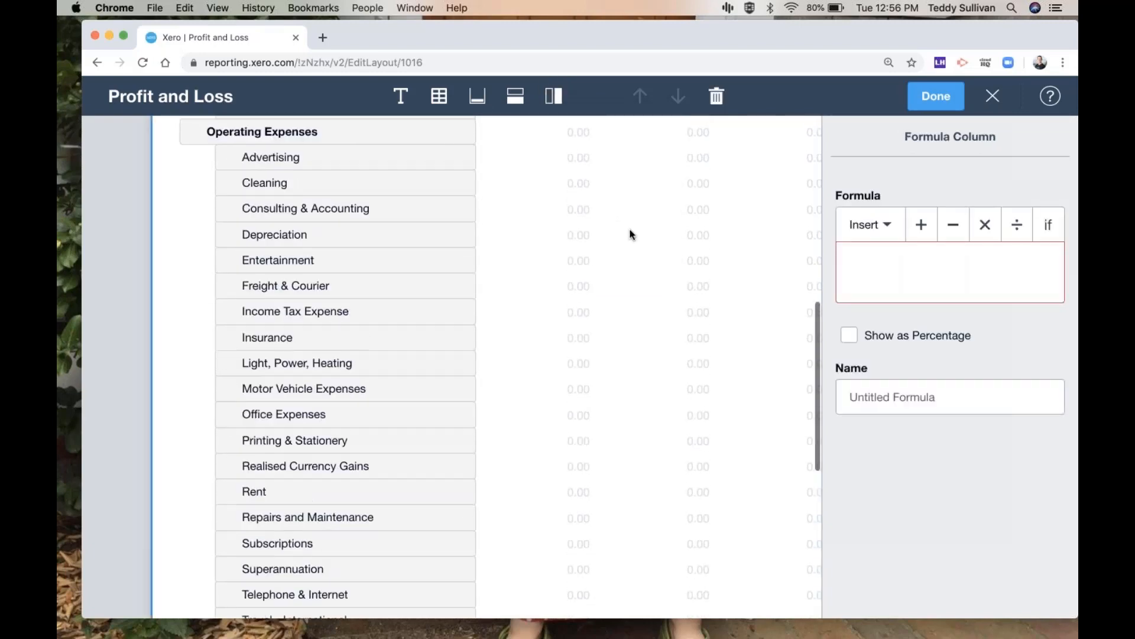
pyautogui.click(881, 229)
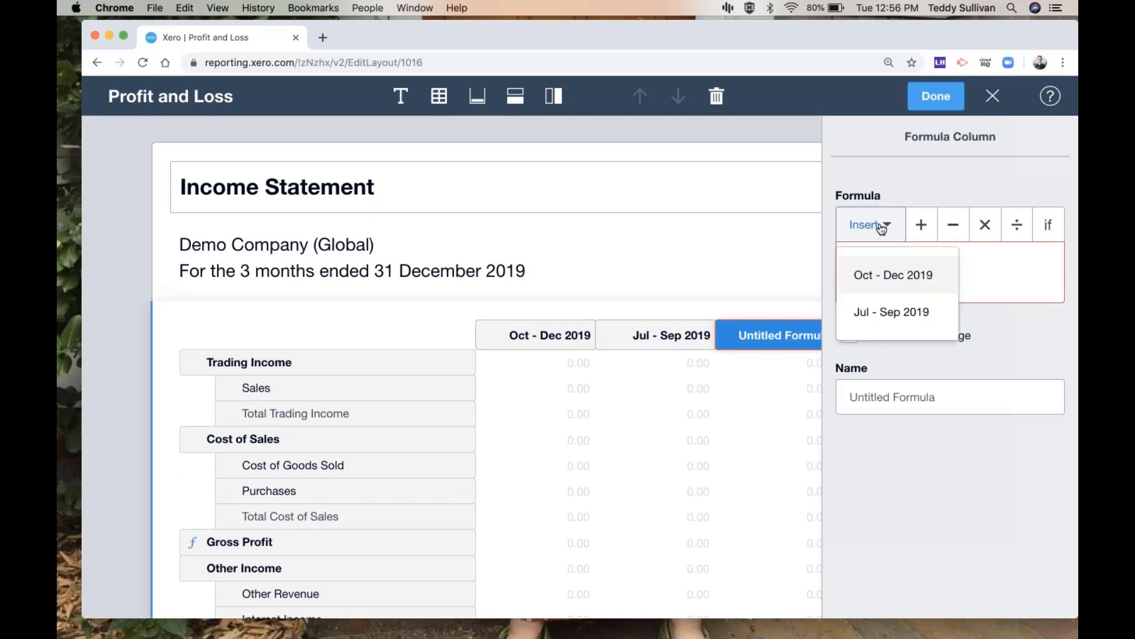
pyautogui.click(884, 278)
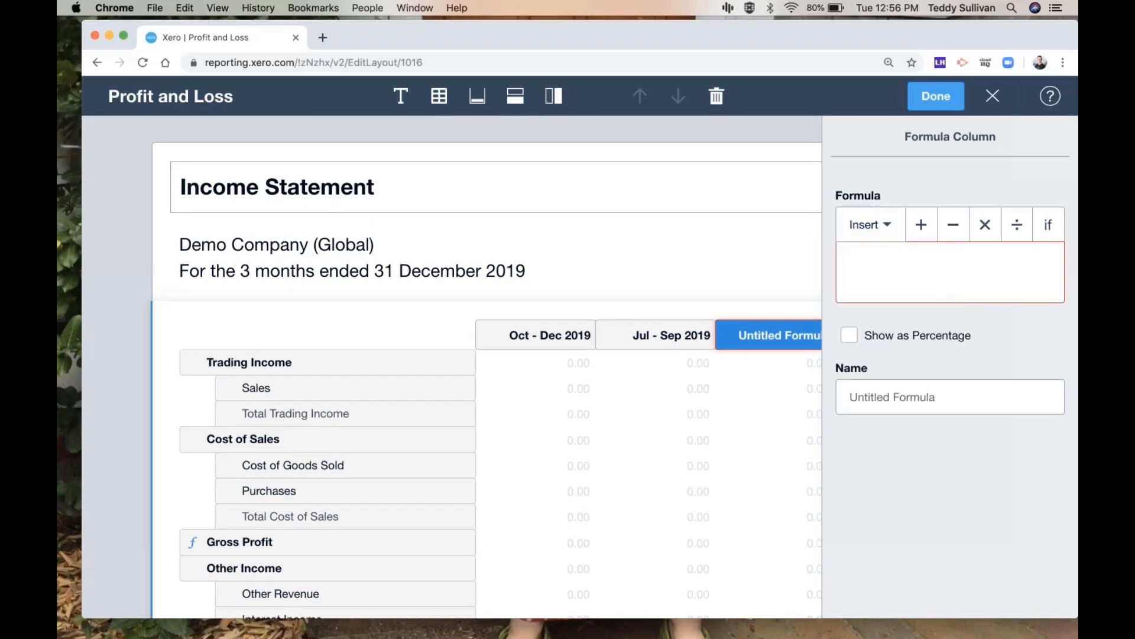
pyautogui.click(888, 226)
pyautogui.click(892, 311)
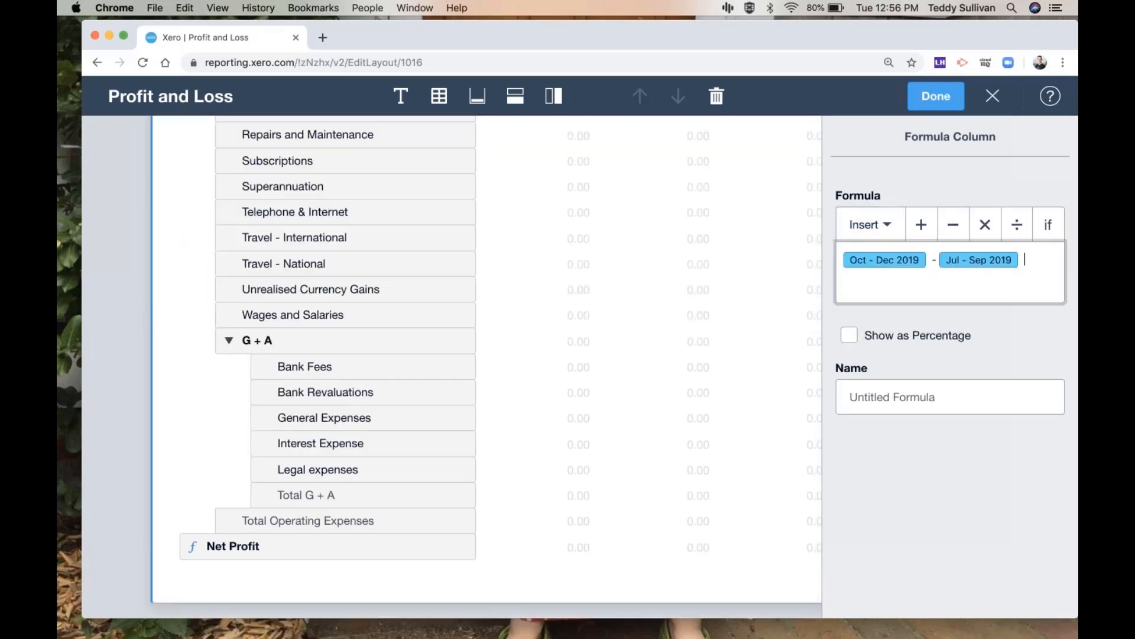
# Name the new formula column Variance.
pyautogui.click(899, 397)
pyautogui.write('Va')
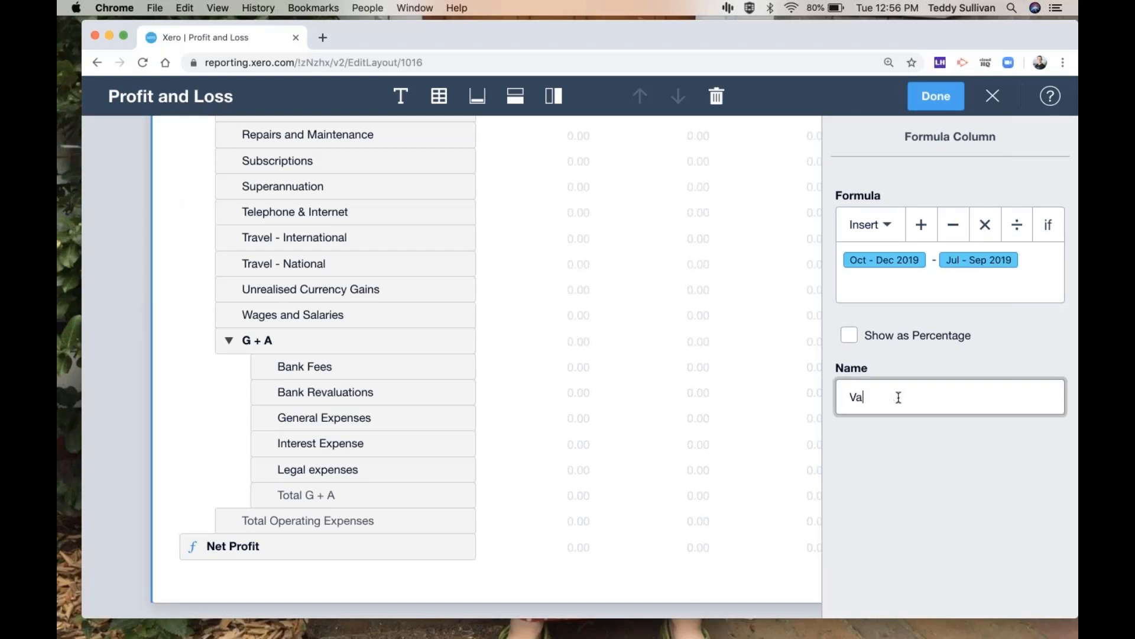
pyautogui.write('riance')
pyautogui.click(931, 543)
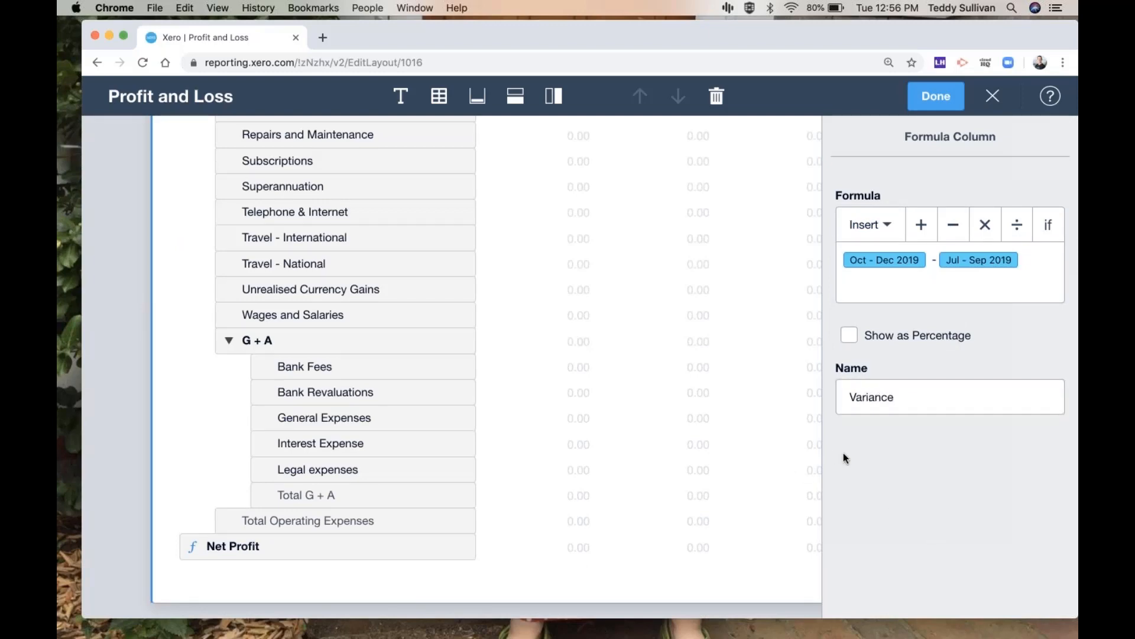
# Add a percentage column showing Oct - Dec 2019 as a percentage of Trading Income.
pyautogui.scroll(10, 762, 452)
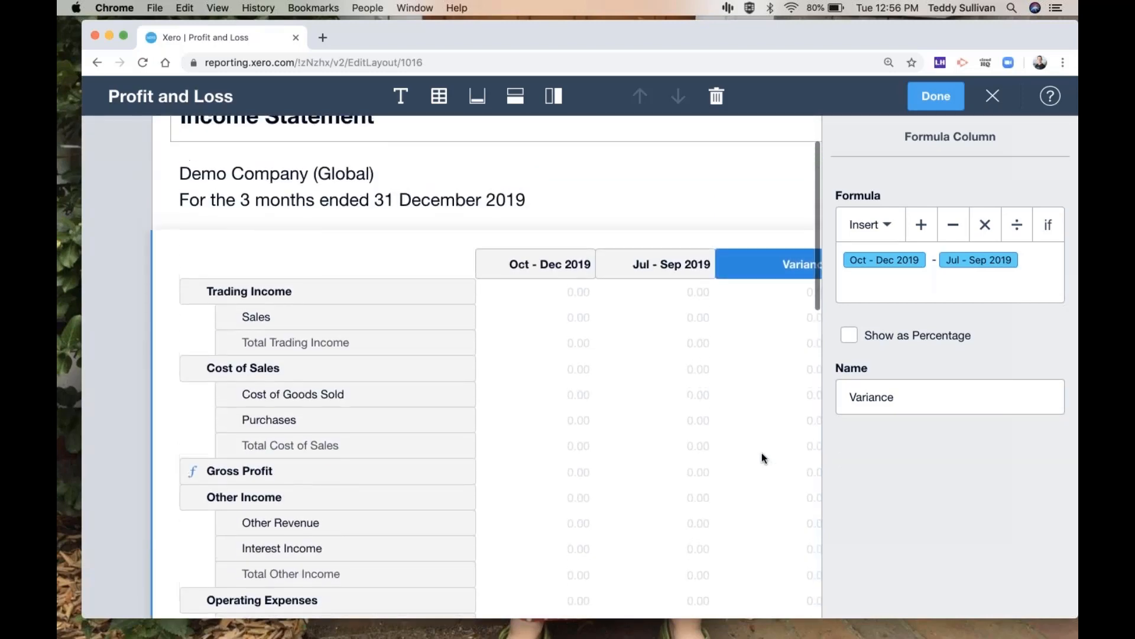
pyautogui.click(556, 100)
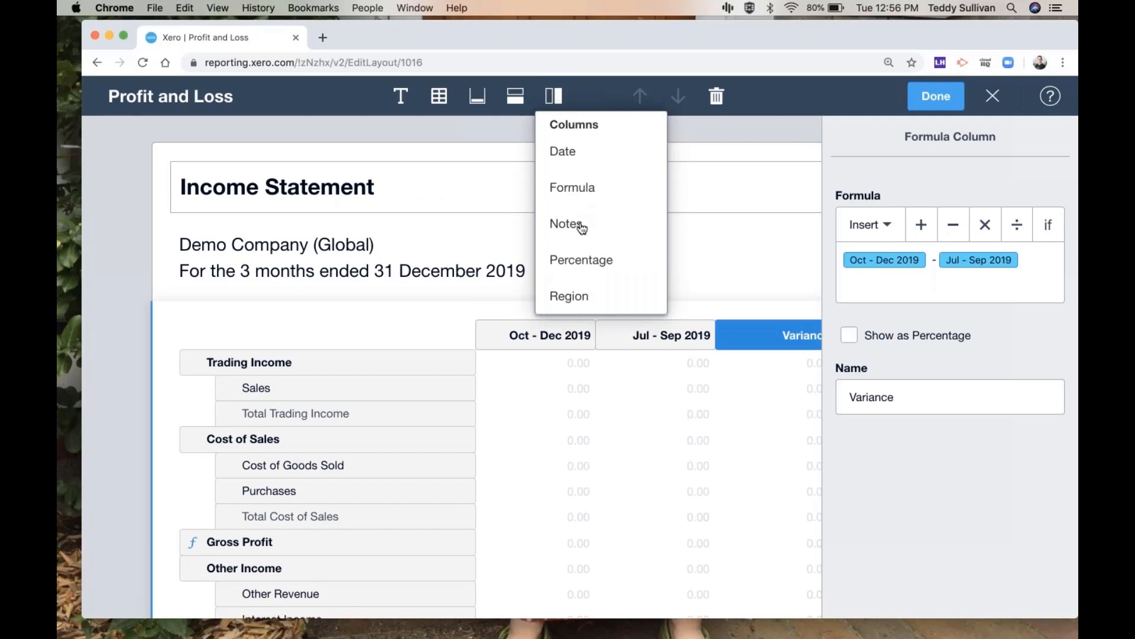
pyautogui.click(577, 263)
pyautogui.click(901, 214)
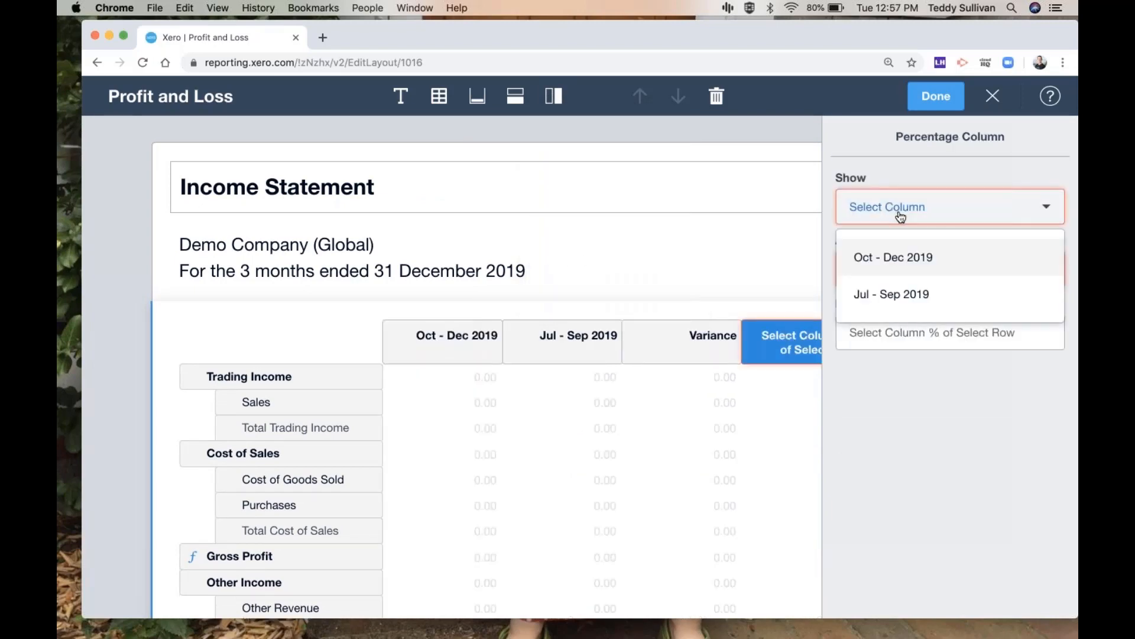
pyautogui.click(895, 259)
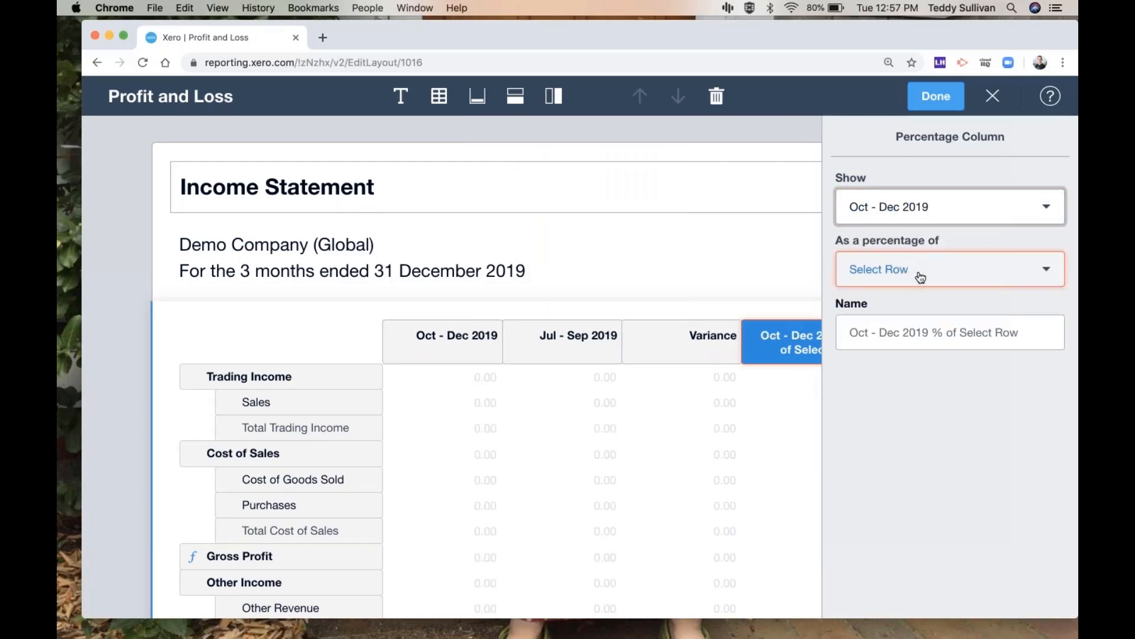
pyautogui.click(921, 277)
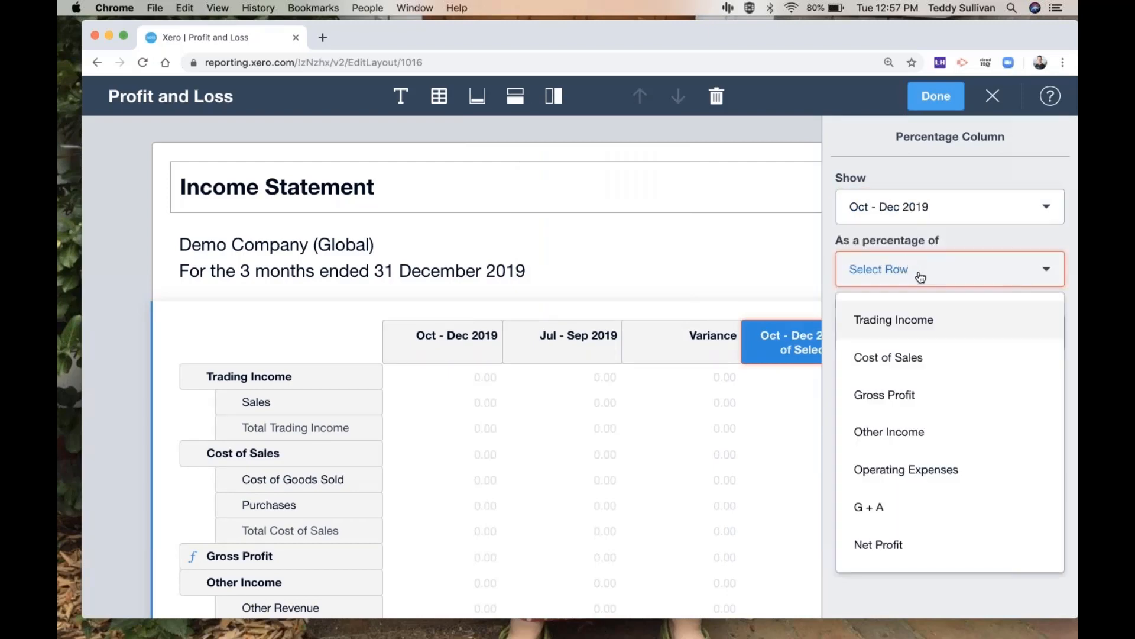
pyautogui.click(915, 328)
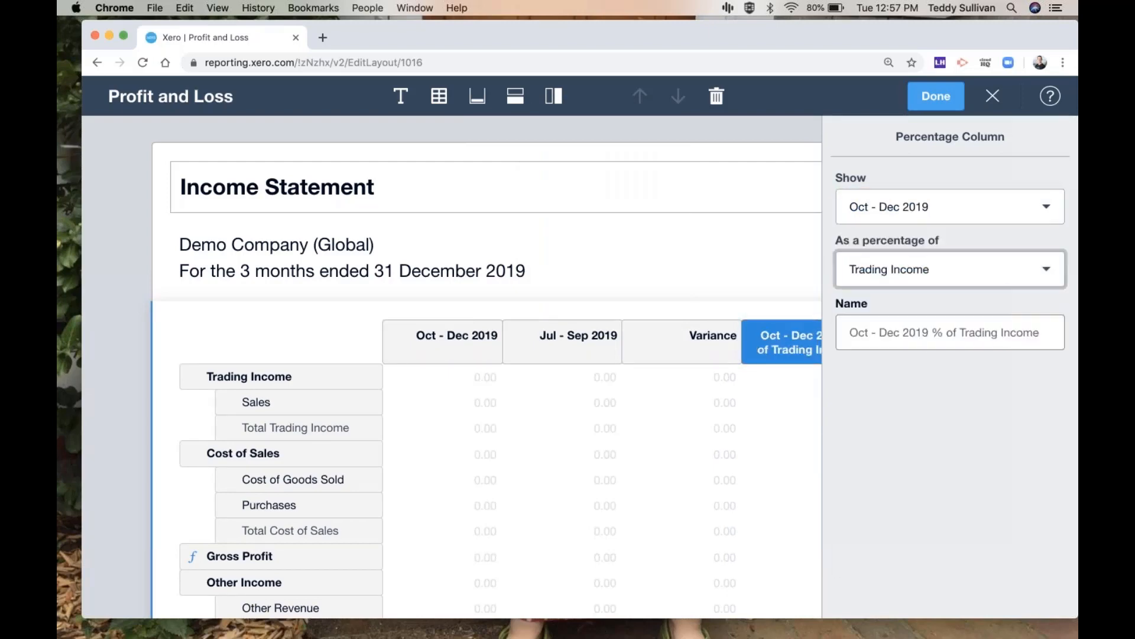
# Name the percentage column % of Income.
pyautogui.click(1050, 334)
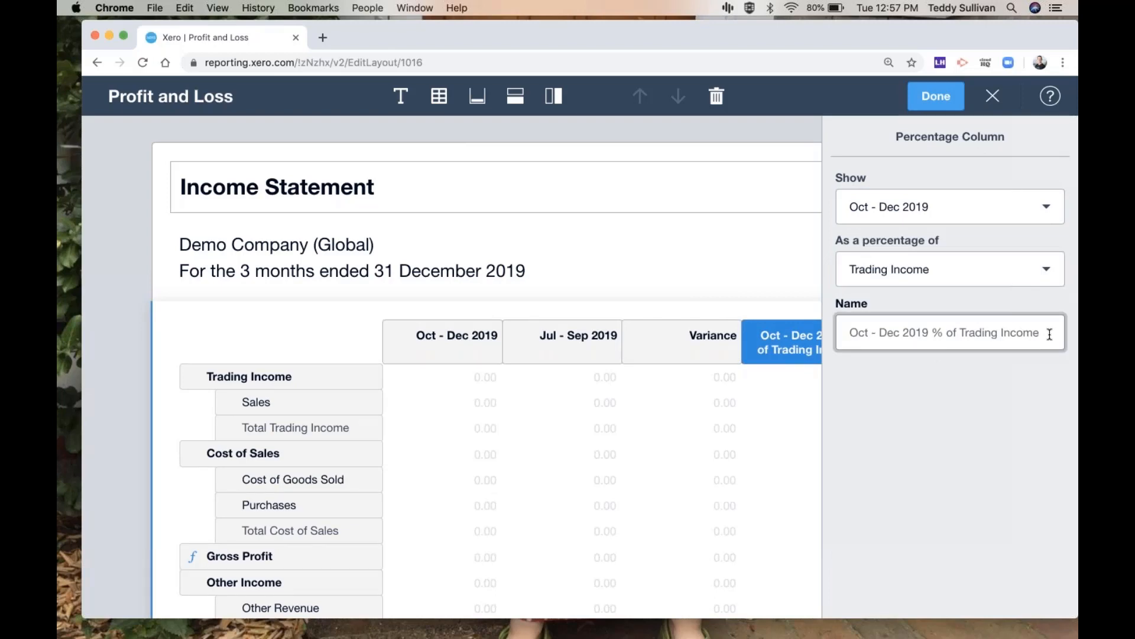
pyautogui.write('% of')
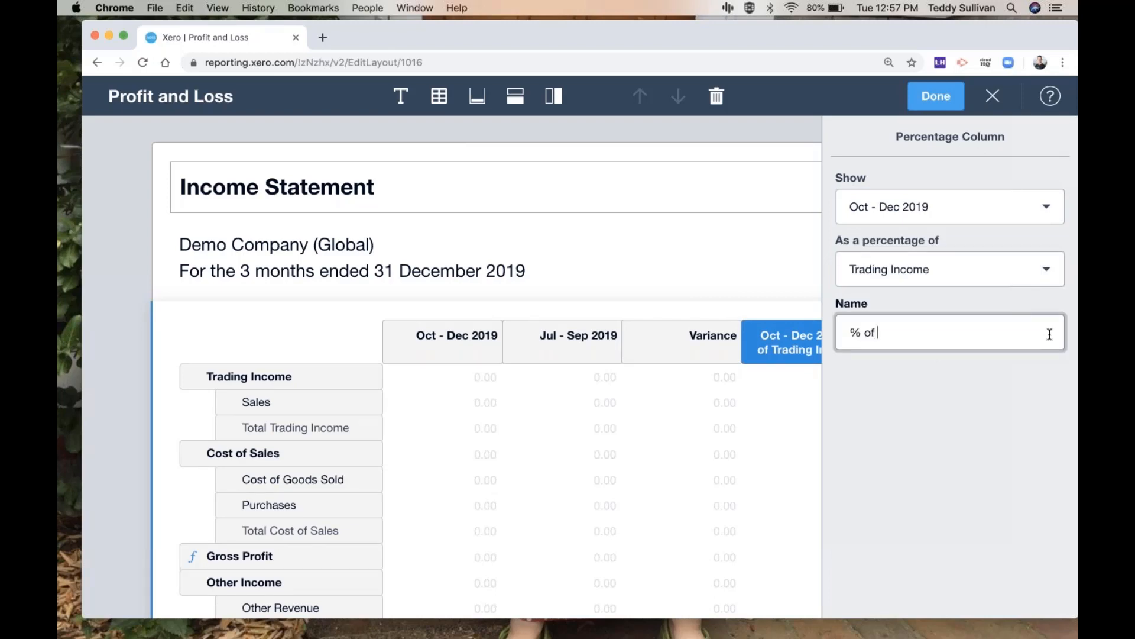
pyautogui.write(' TI')
pyautogui.click(946, 472)
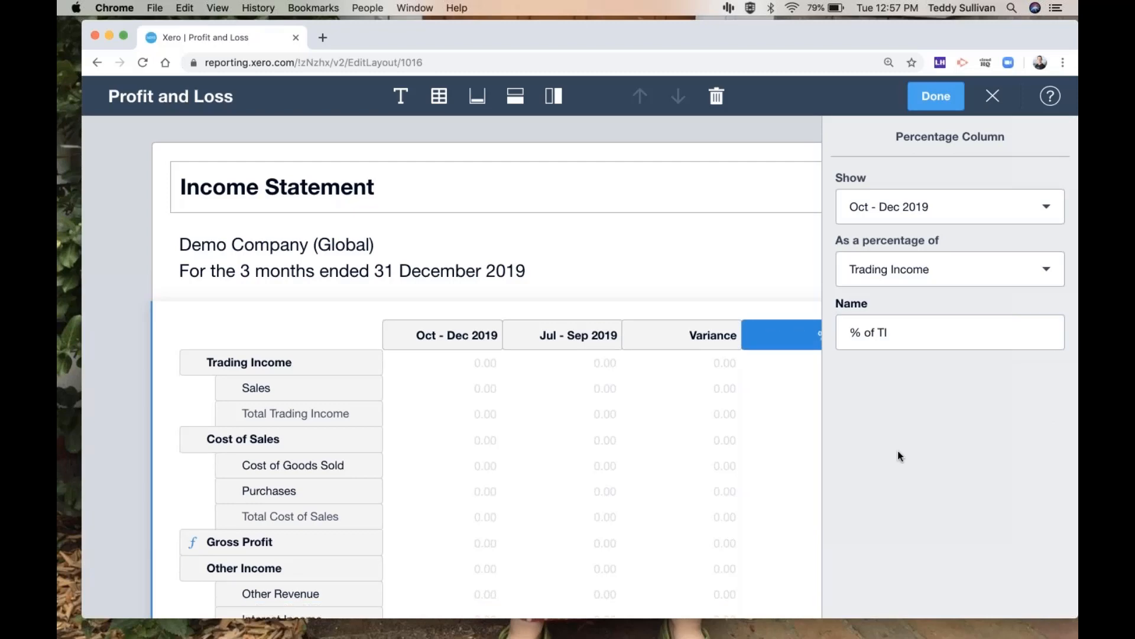
pyautogui.click(880, 346)
pyautogui.press('BackSpace')
pyautogui.press('BackSpace')
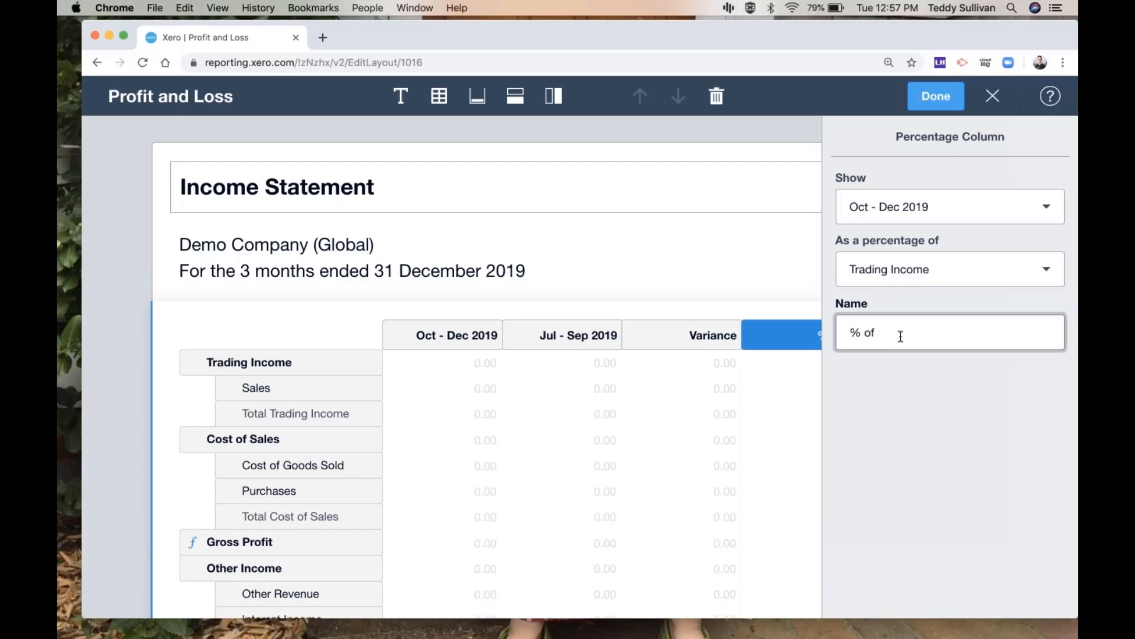
pyautogui.write('Income')
pyautogui.click(893, 435)
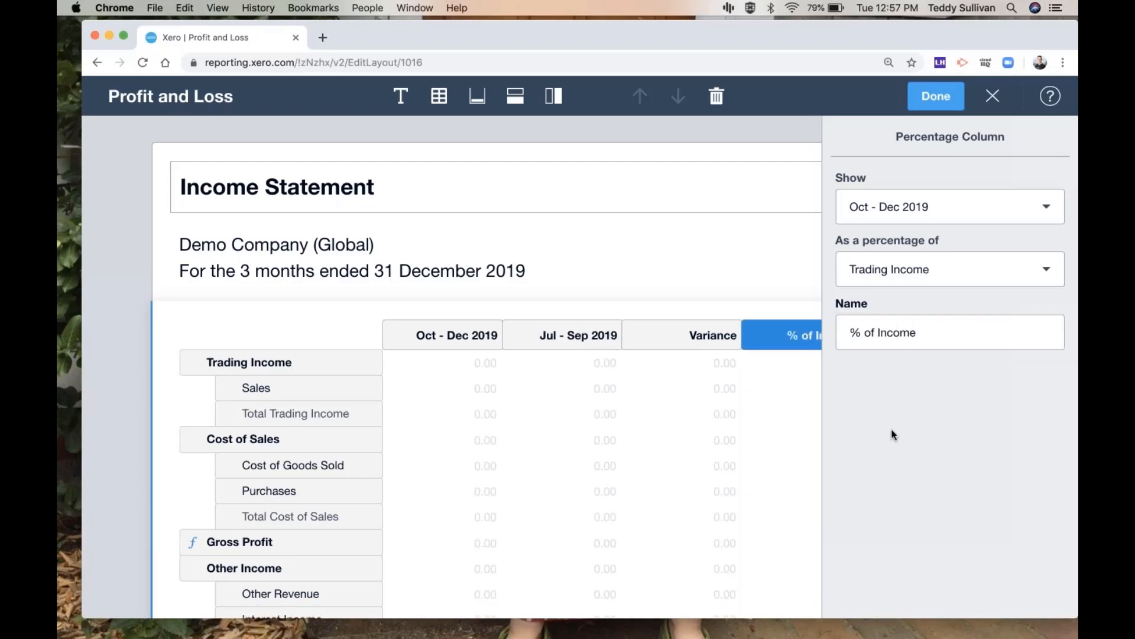
# Finish editing the layout and review the updated Income Statement from Trading Income down to Net Profit.
pyautogui.click(935, 98)
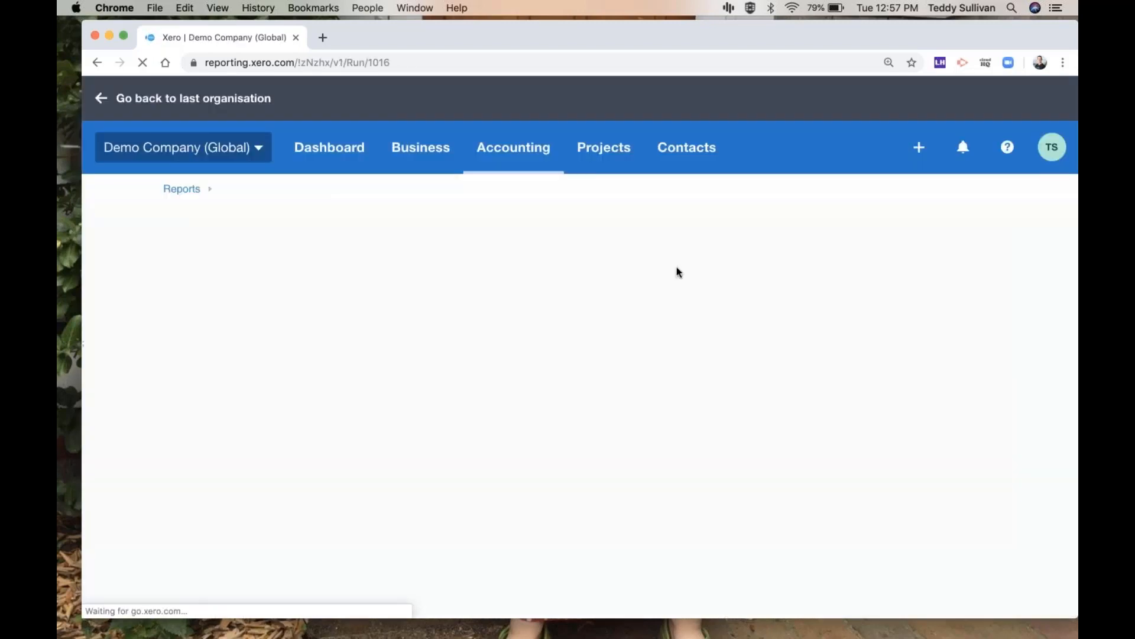
pyautogui.scroll(-6, 579, 322)
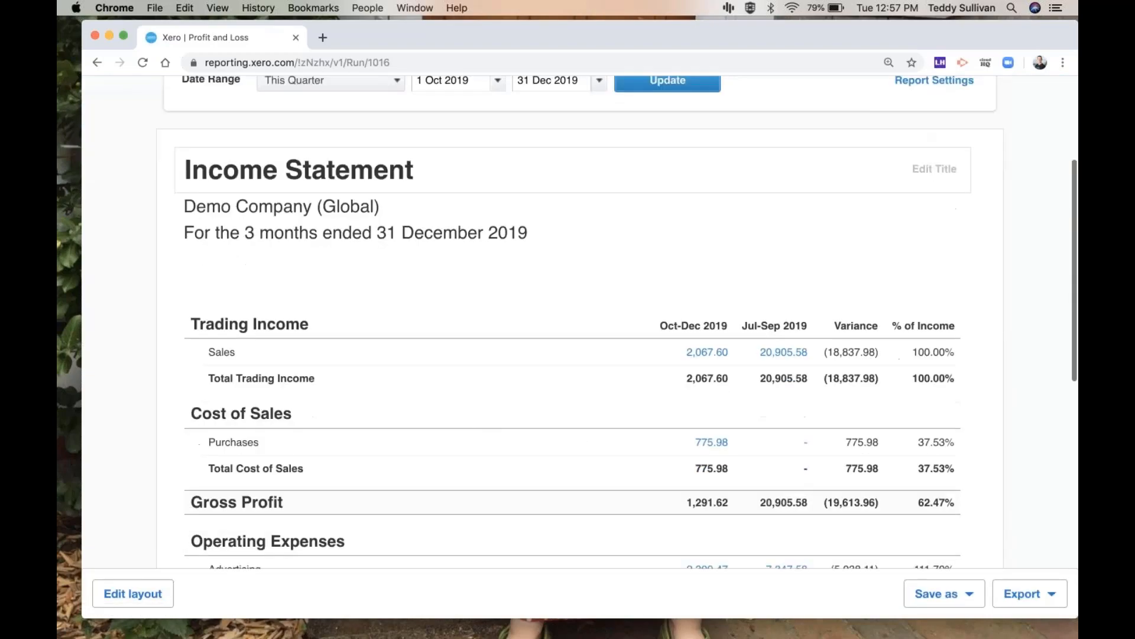
pyautogui.scroll(-7, 579, 322)
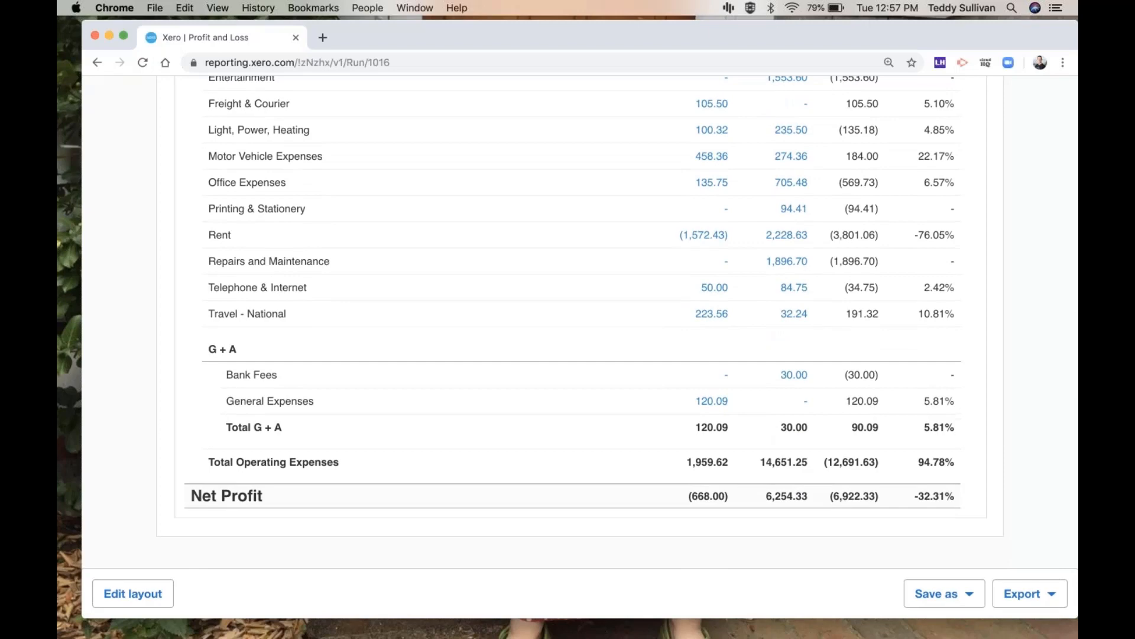
pyautogui.scroll(13, 579, 322)
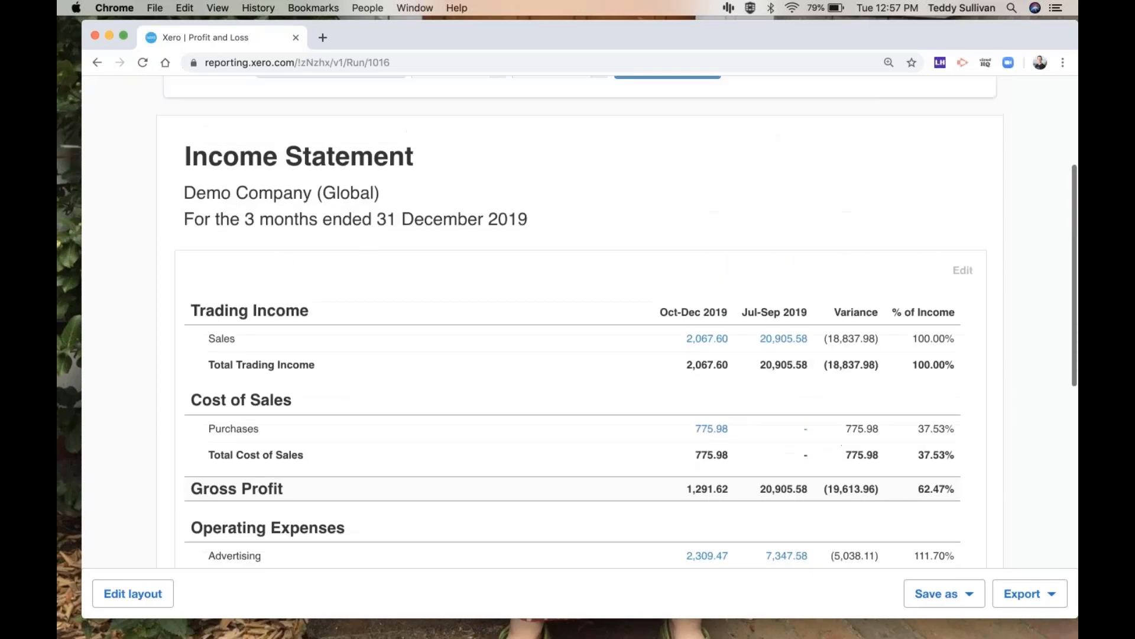
# Save the report as a custom report named Profit and Loss - % of Income, without making it the default.
pyautogui.click(952, 595)
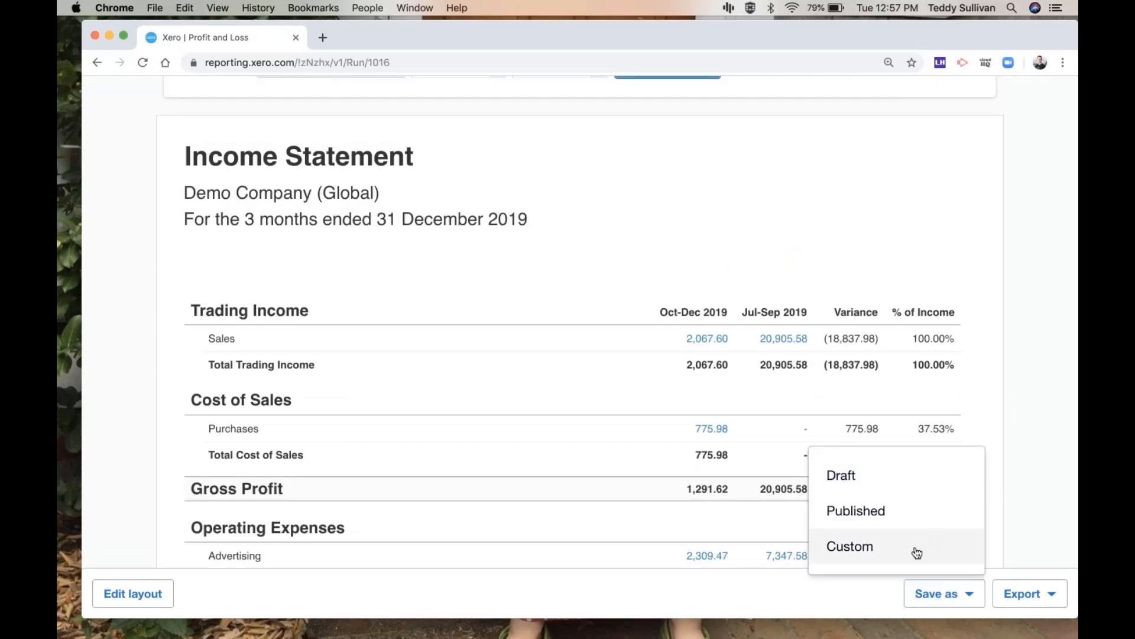
pyautogui.click(886, 548)
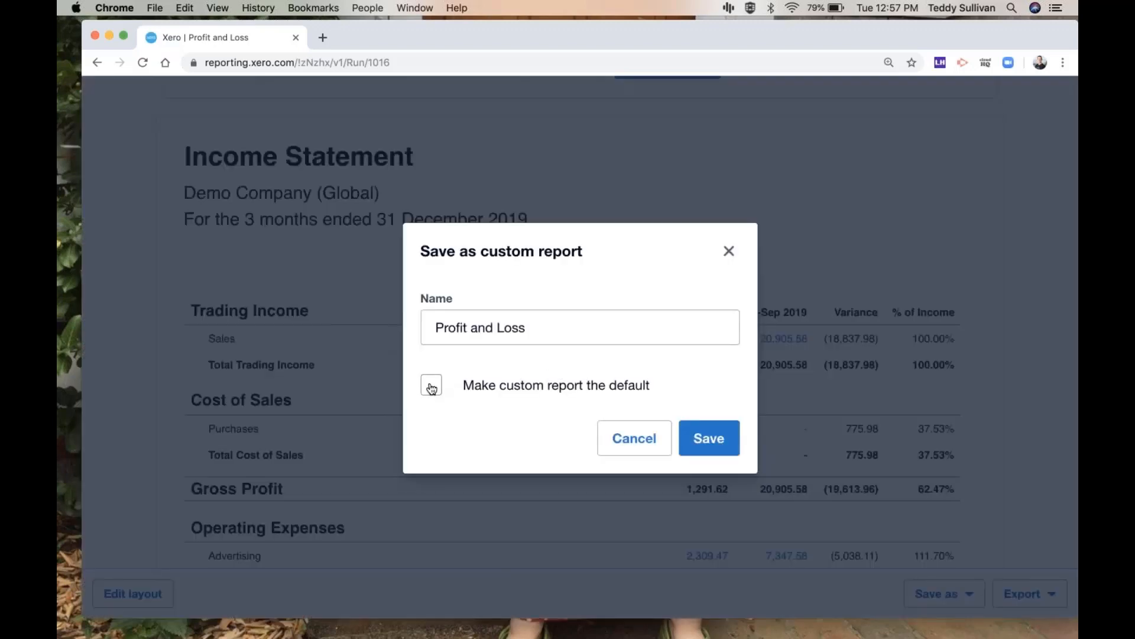
pyautogui.tripleClick(555, 326)
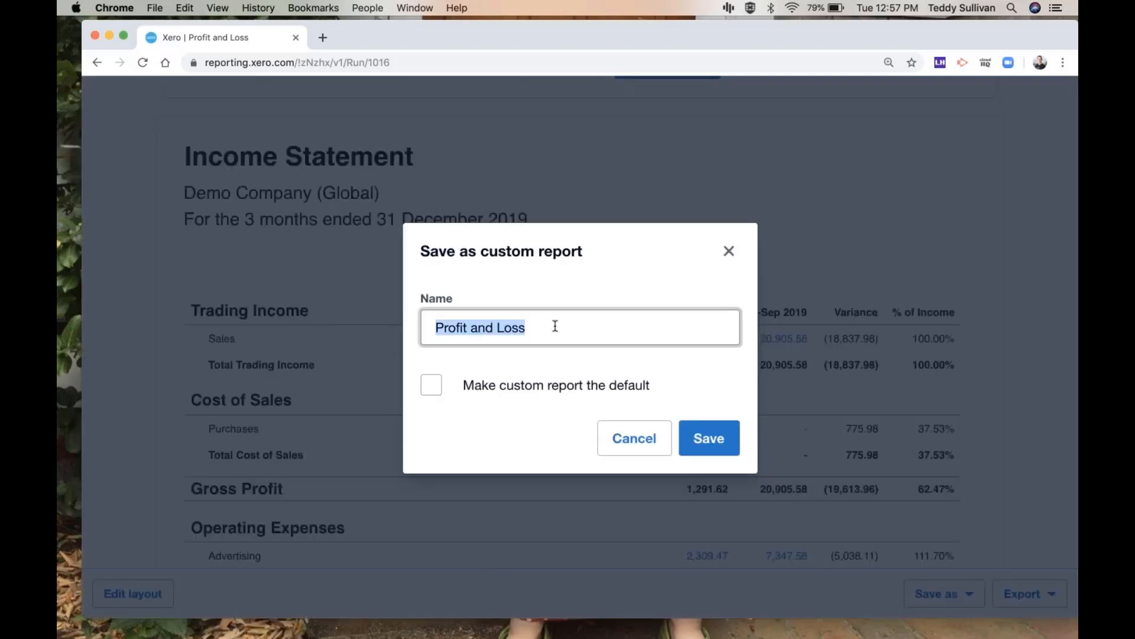
pyautogui.click(555, 326)
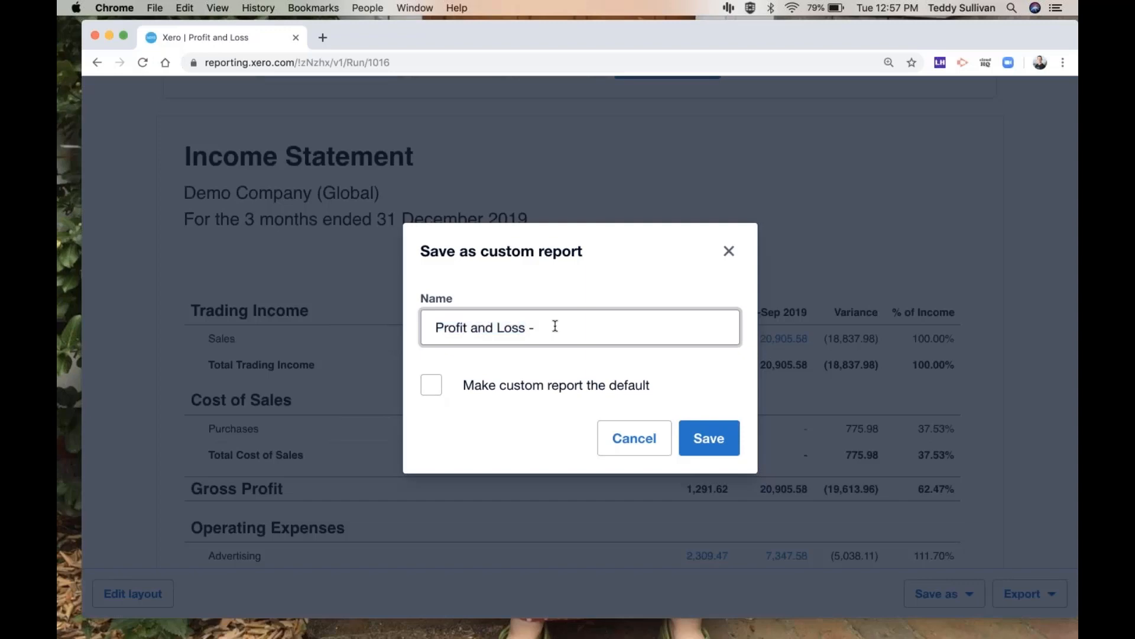
pyautogui.write('- %')
pyautogui.write('come')
pyautogui.click(709, 438)
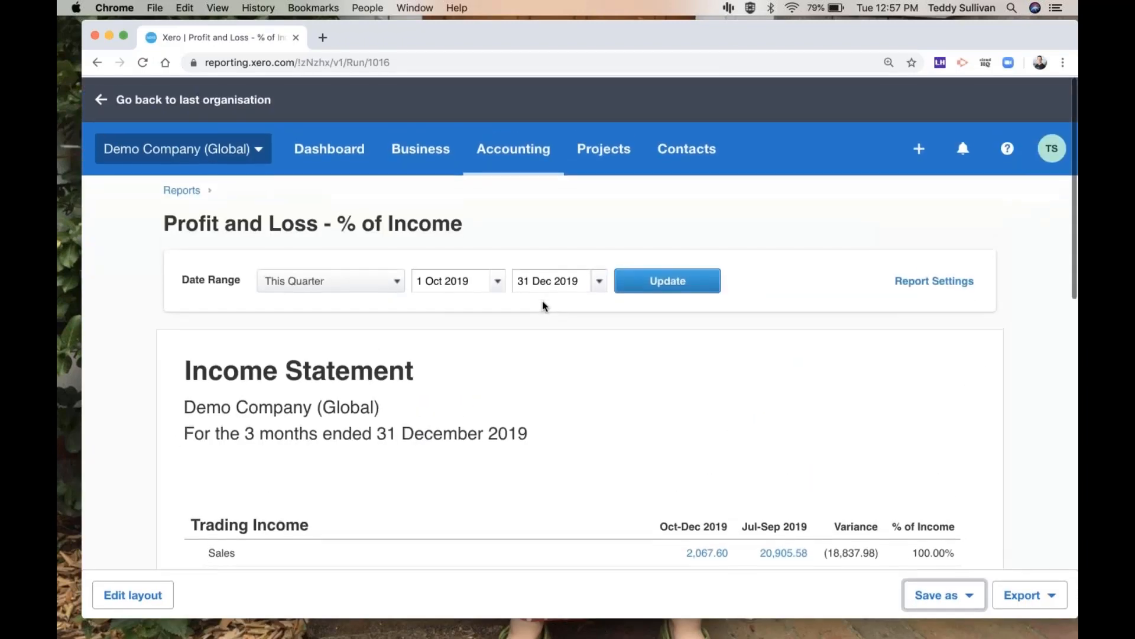
# Mark the custom report Profit and Loss - % of Income as a favourite and check the Accounting shortcuts for it.
pyautogui.click(187, 190)
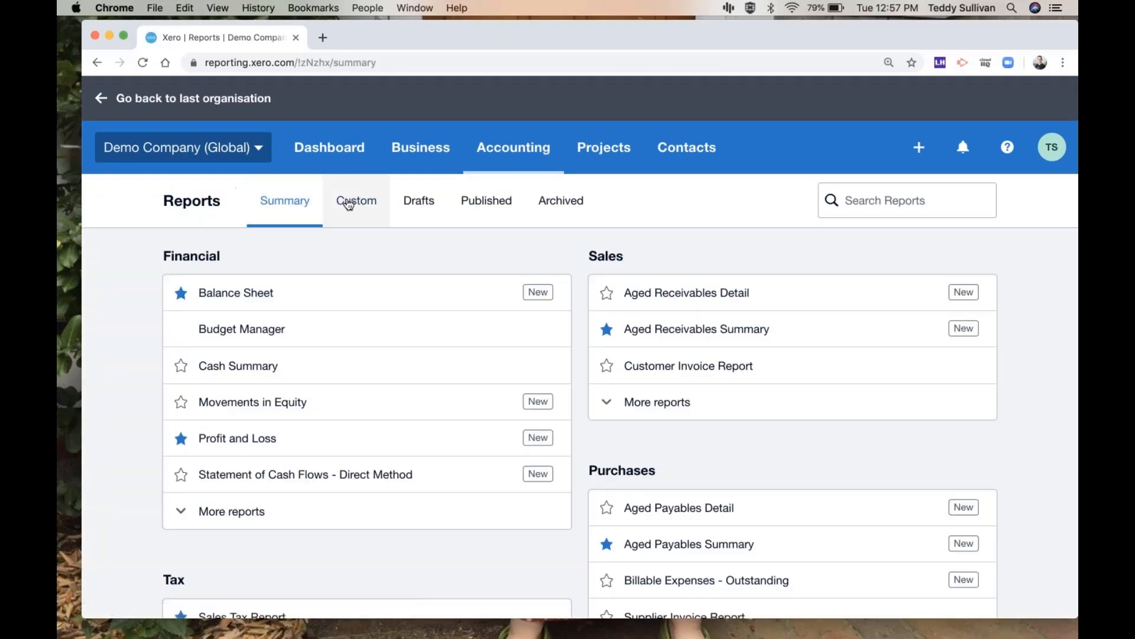
pyautogui.click(350, 203)
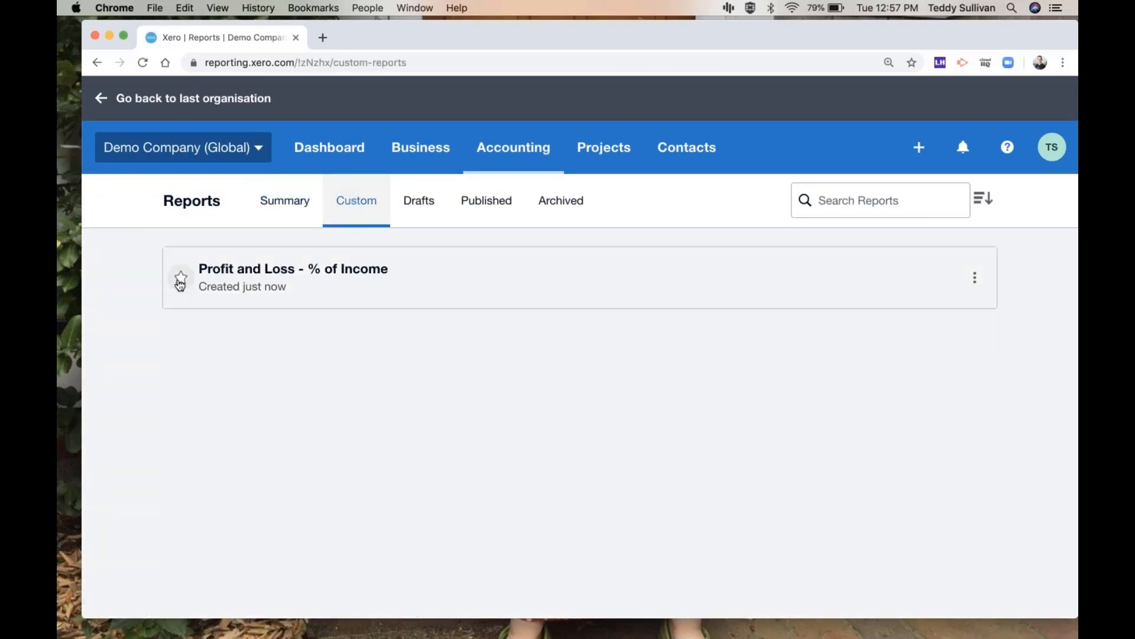
pyautogui.click(180, 282)
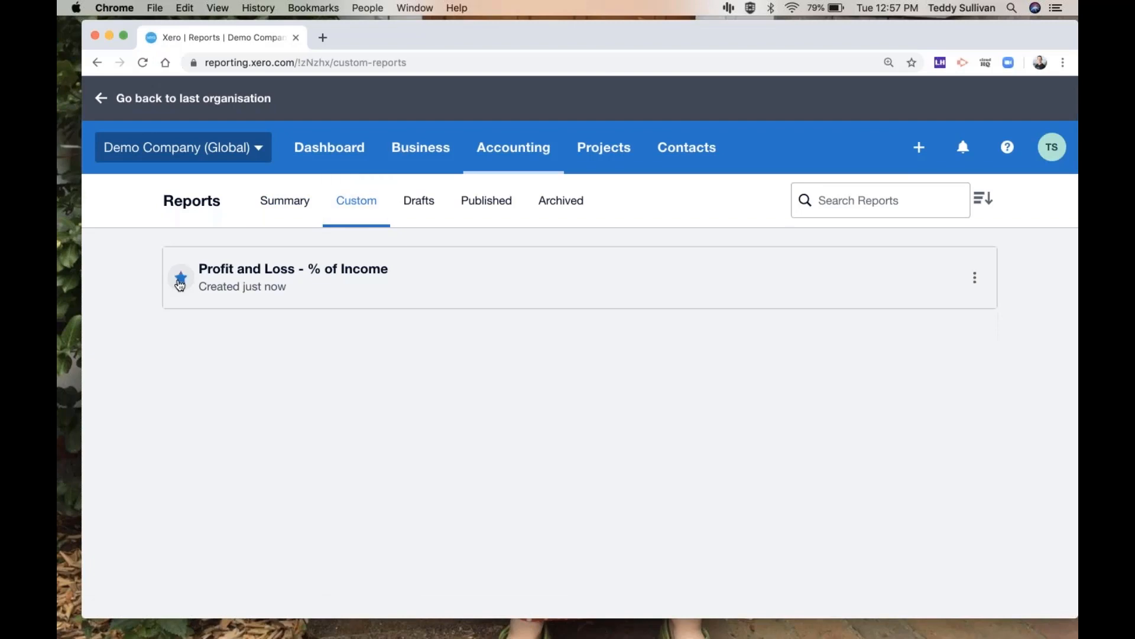
pyautogui.click(509, 149)
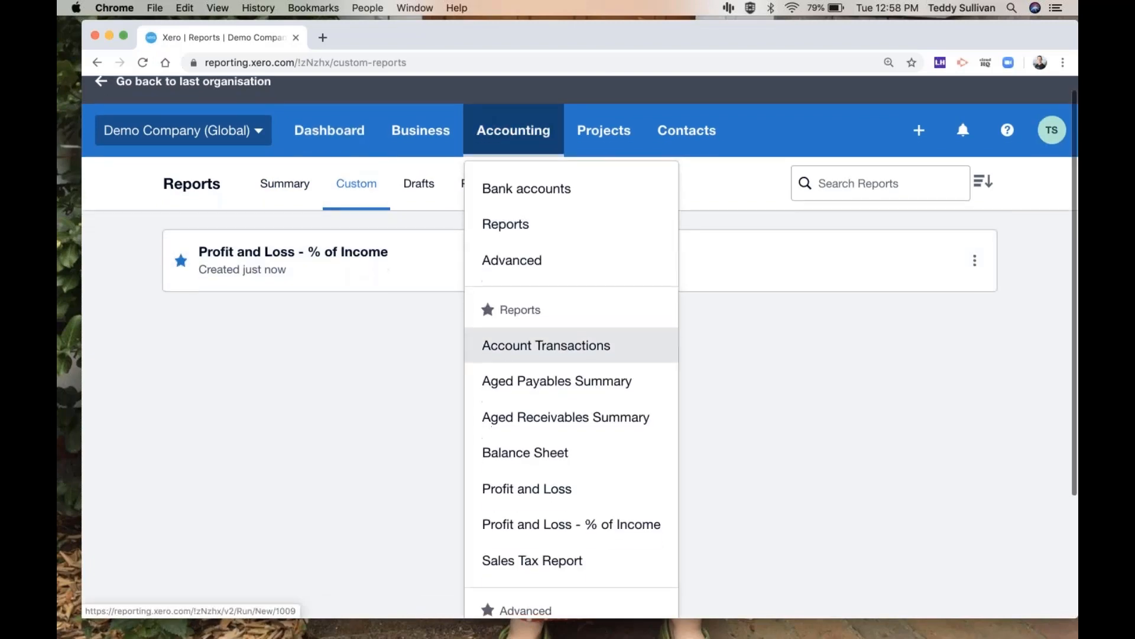
pyautogui.click(320, 384)
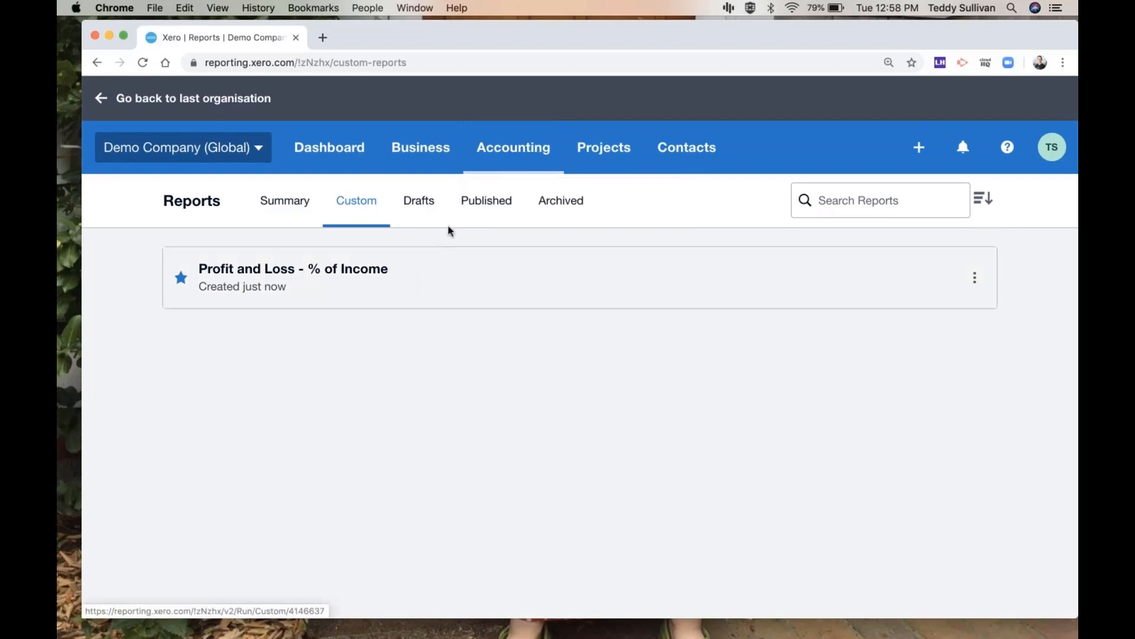